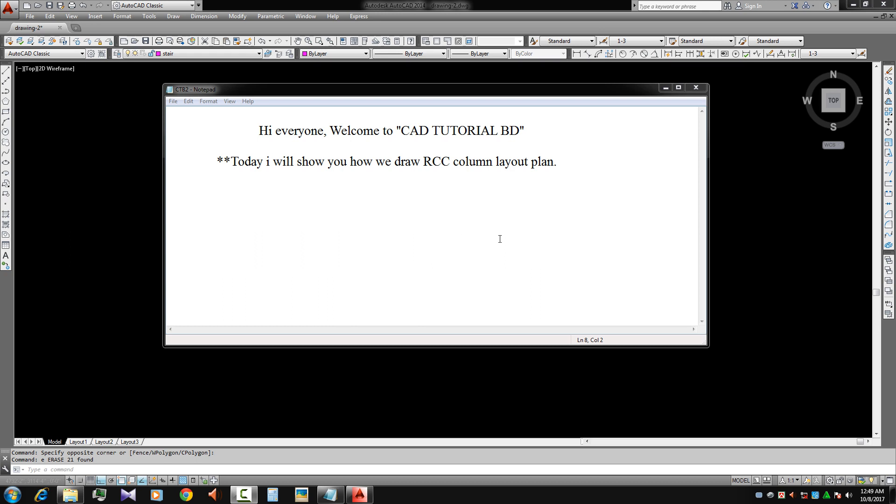
Isolate the col layer by picking the hatched column at the upper-left of the stair in the floor plan
left_click(736, 227)
scroll(345, 223, "up", 10)
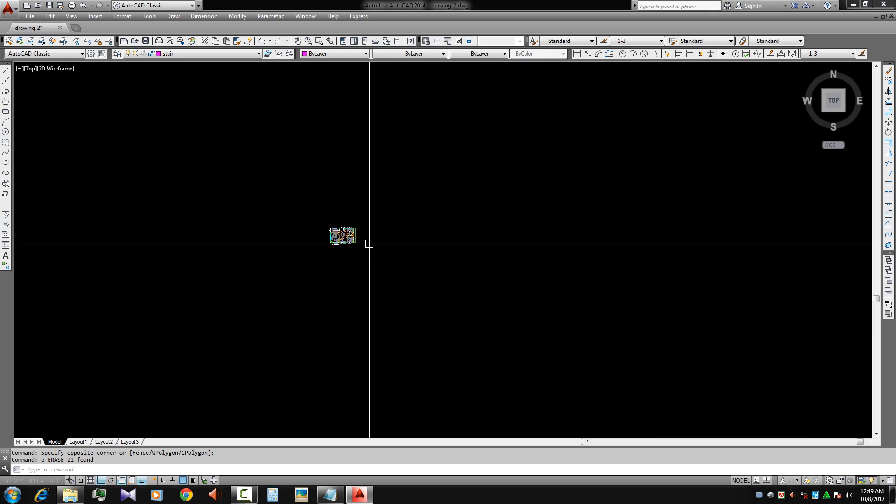
middle_click_drag(345, 223, 364, 254)
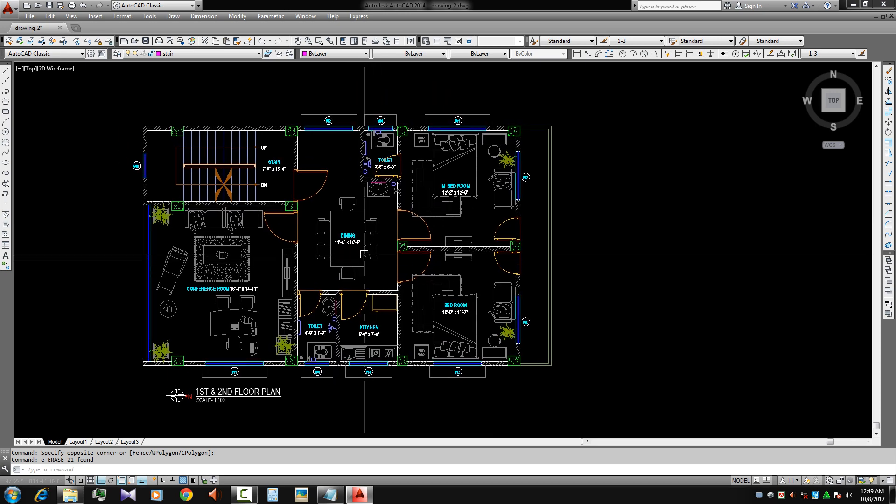
scroll(191, 130, "up", 4)
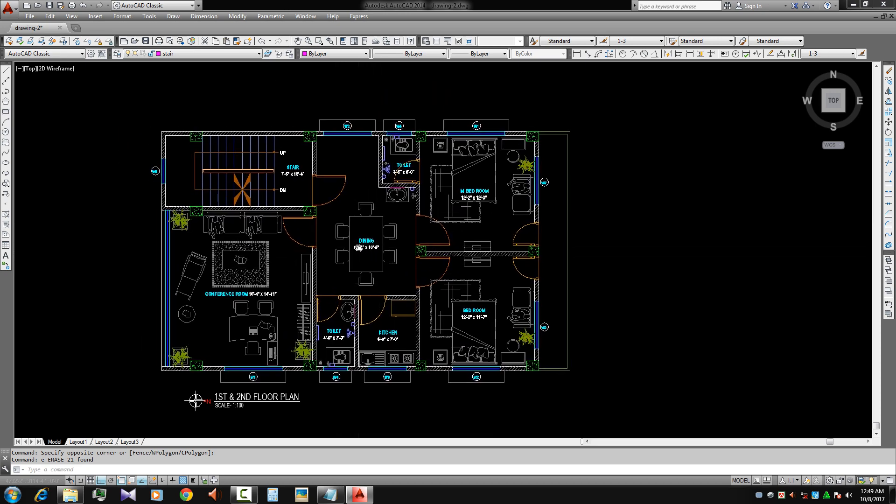
middle_click_drag(473, 191, 416, 178)
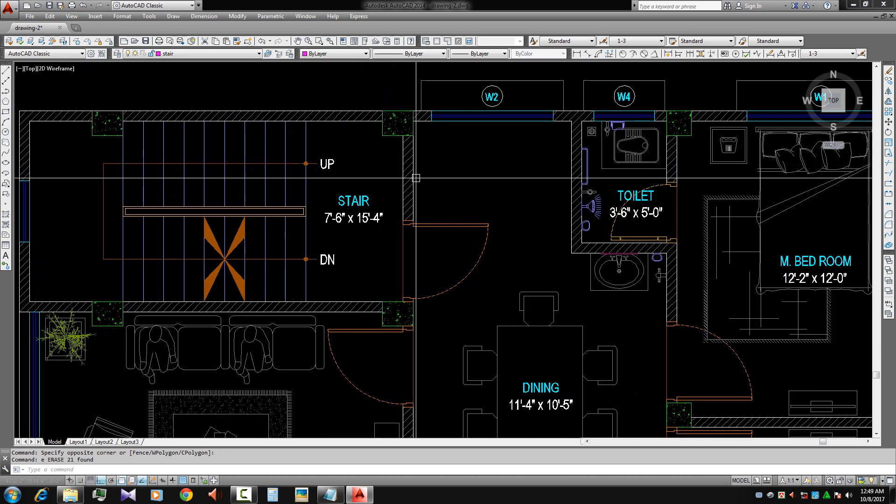
middle_click_drag(243, 177, 363, 182)
scroll(225, 140, "up", 4)
left_click(225, 139)
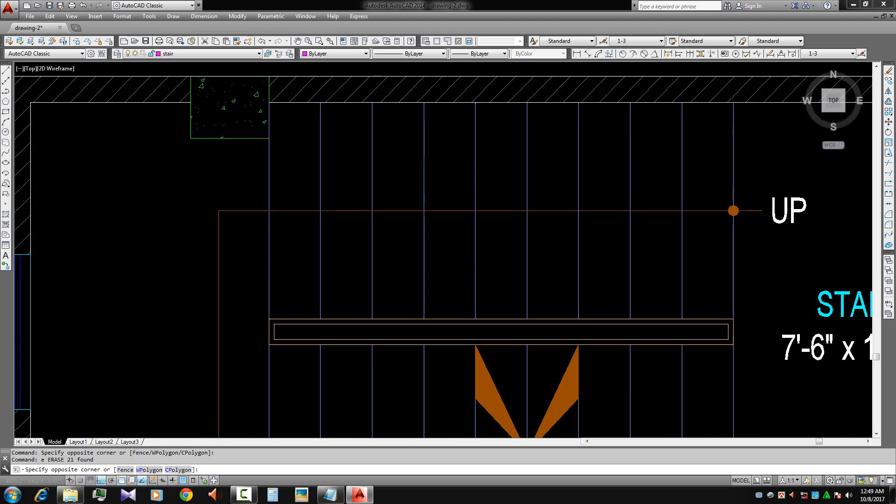
left_click(202, 152)
scroll(220, 158, "down", 4)
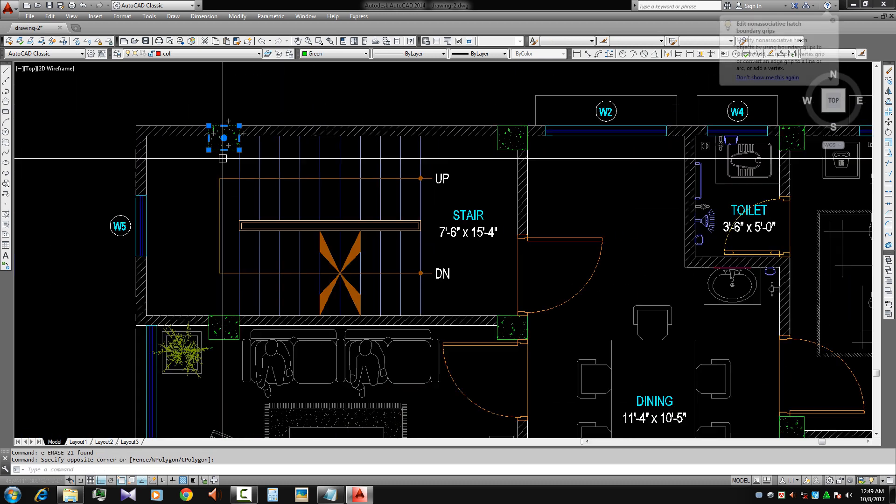
left_click(30, 41)
Copy all the columns of the floor plan into the empty area to the right of the plan
scroll(180, 130, "down", 4)
left_click(178, 87)
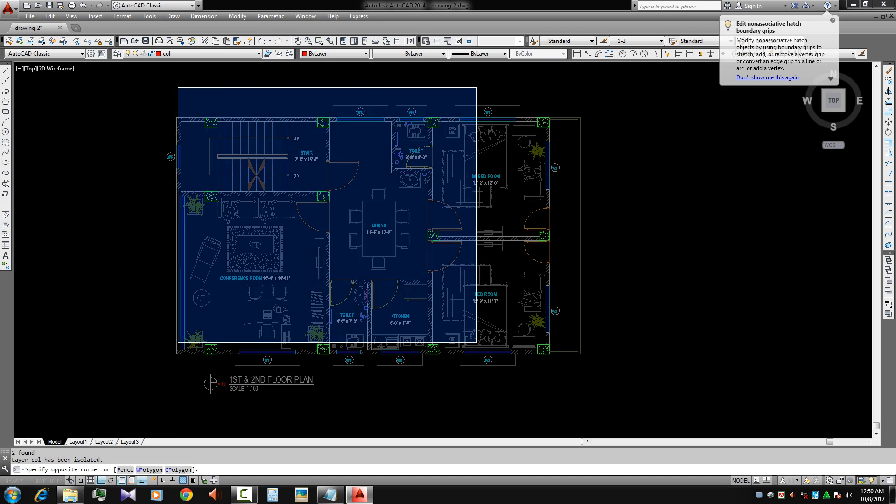
left_click(574, 364)
middle_click_drag(545, 383, 270, 303)
type("c")
key("Return")
left_click(348, 335)
scroll(518, 369, "down", 5)
left_click(500, 324)
key("Escape")
Erase the concrete hatches from the third column line's middle column and the first two top-row columns in the copied layout
scroll(510, 289, "up", 5)
middle_click_drag(511, 288, 446, 357)
scroll(476, 276, "up", 5)
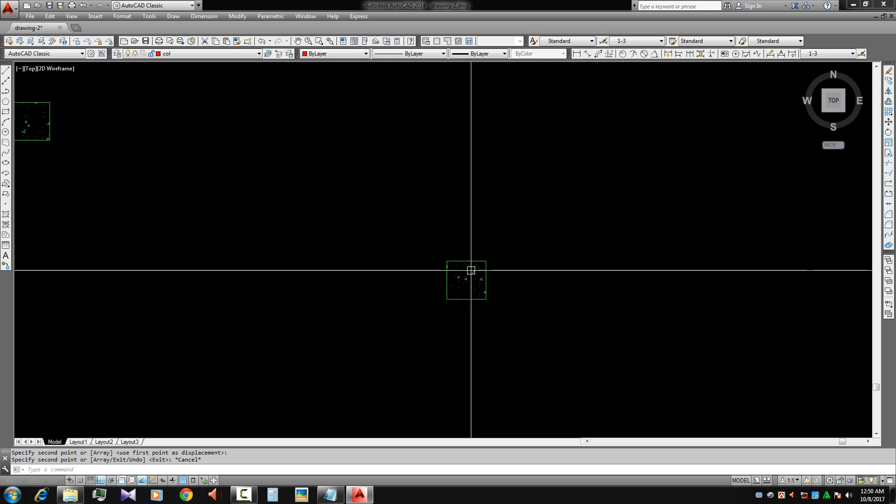
left_click(471, 270)
scroll(487, 308, "down", 3)
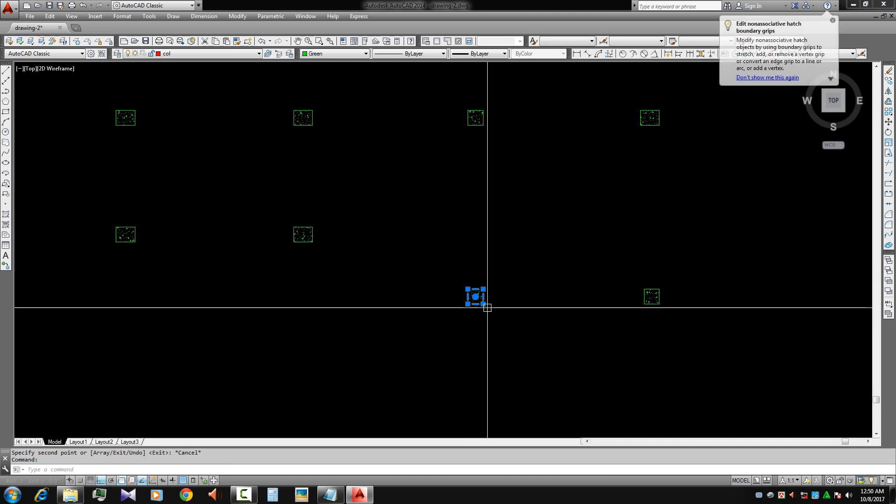
scroll(301, 117, "up", 2)
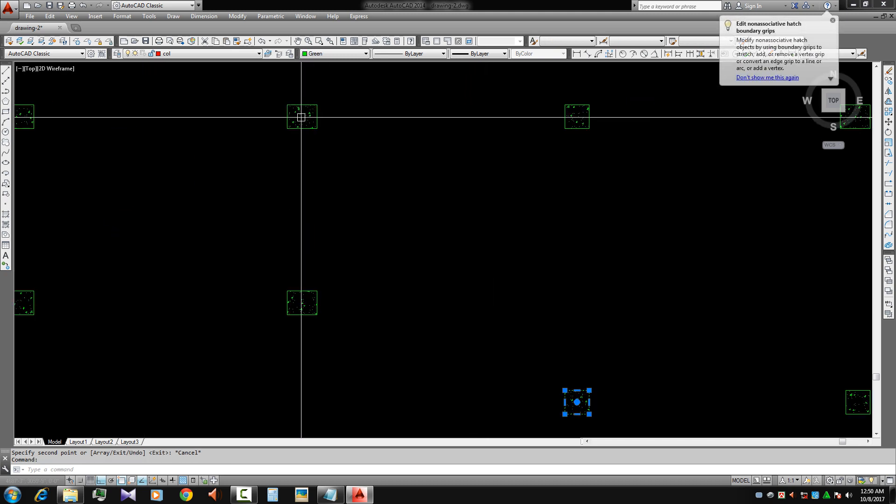
left_click(301, 117)
middle_click_drag(32, 140, 266, 142)
left_click(253, 119)
middle_click_drag(284, 180, 277, 205)
type("e")
key("Return")
Erase the concrete hatches from the third and fourth columns of the top row
middle_click_drag(406, 224, 182, 237)
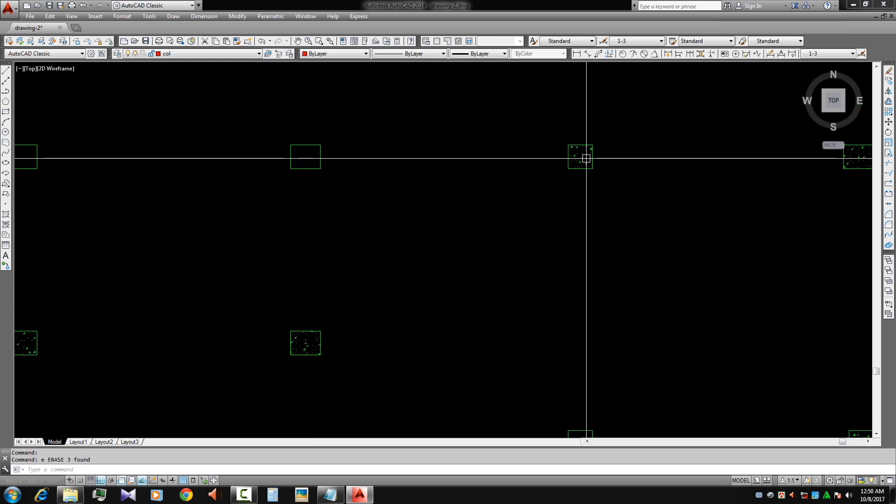
left_click(586, 158)
key("Return")
mouse_move(638, 198)
middle_mouse_down()
mouse_move(530, 208)
mouse_move(338, 188)
middle_mouse_up()
left_click(561, 153)
key("Return")
Erase the concrete hatches from the rightmost middle column and the four bottom-row columns
middle_click_drag(567, 284, 551, 77)
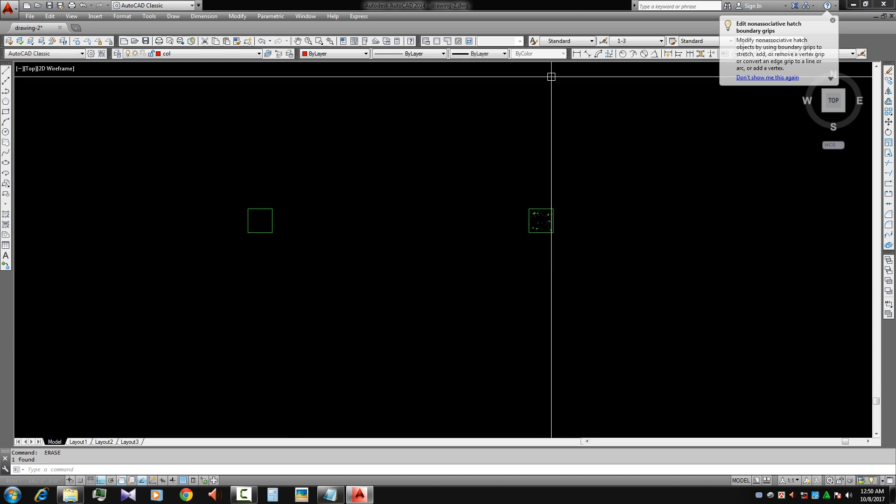
scroll(542, 216, "down", 3)
scroll(542, 284, "up", 3)
left_click(546, 241)
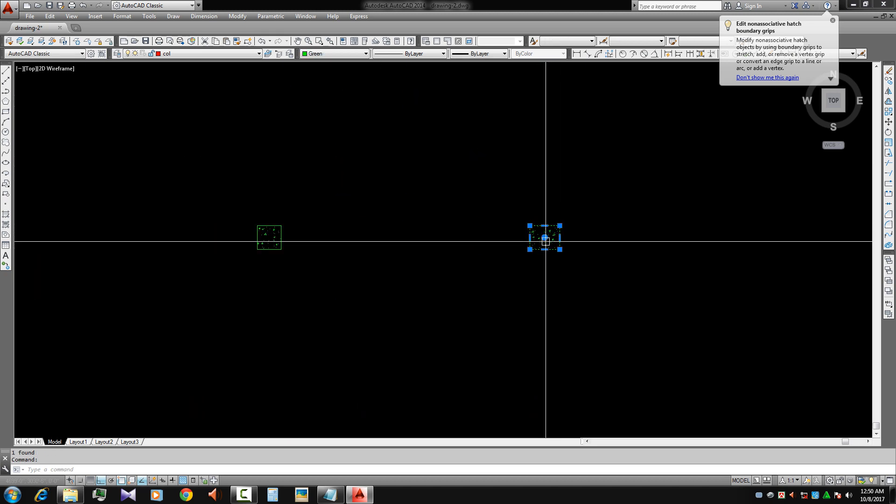
key("Return")
scroll(578, 232, "down", 3)
scroll(472, 211, "up", 3)
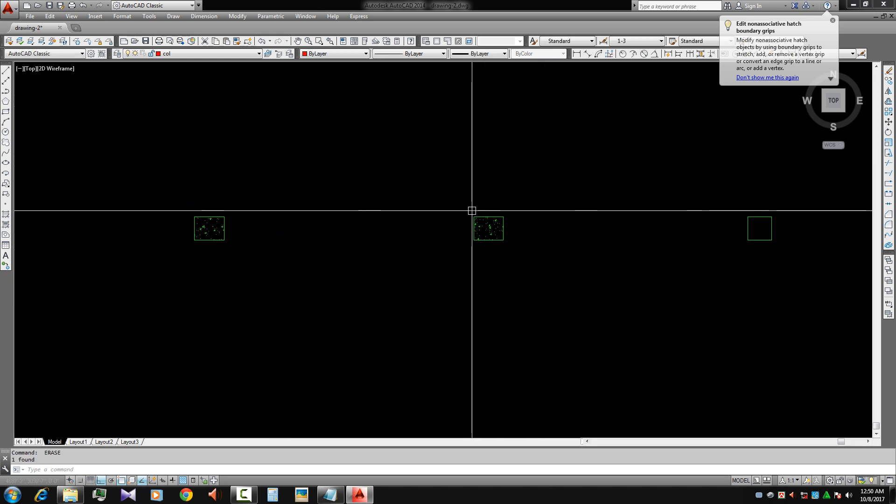
left_click(485, 230)
key("Return")
scroll(298, 217, "down", 4)
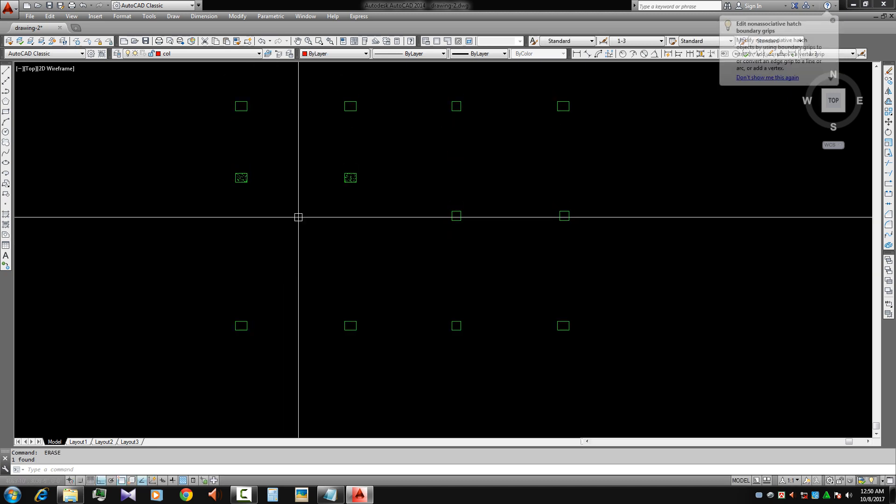
Erase the concrete hatches from the two remaining columns in the second row of the copied layout
scroll(341, 176, "up", 4)
left_click(353, 180)
key("Return")
left_click(88, 176)
key("Return")
scroll(122, 198, "down", 4)
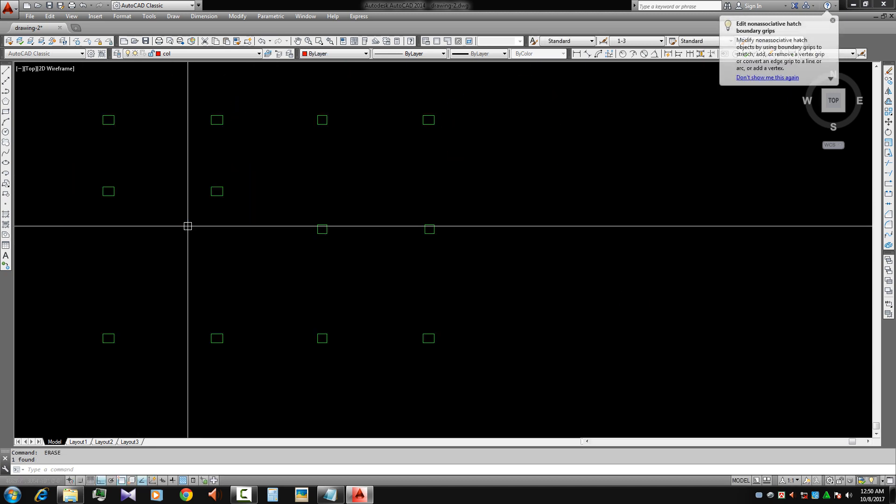
Set the color of all twelve copied column outlines to ByLayer
middle_click_drag(188, 226, 303, 233)
left_click(119, 95)
left_click(610, 354)
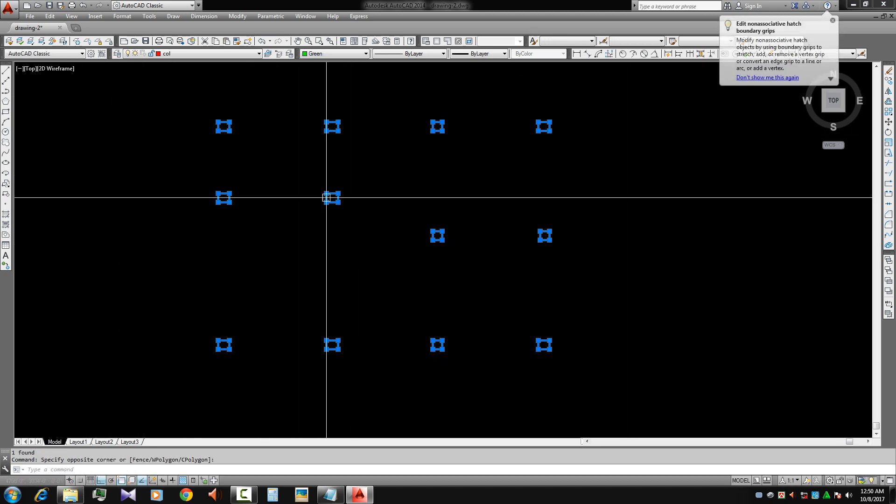
left_click(334, 53)
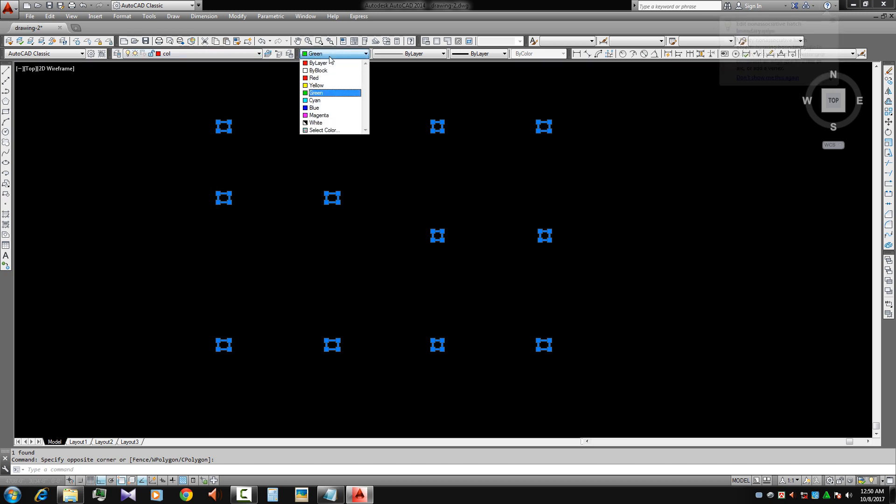
left_click(317, 62)
key("Escape")
scroll(407, 269, "down", 2)
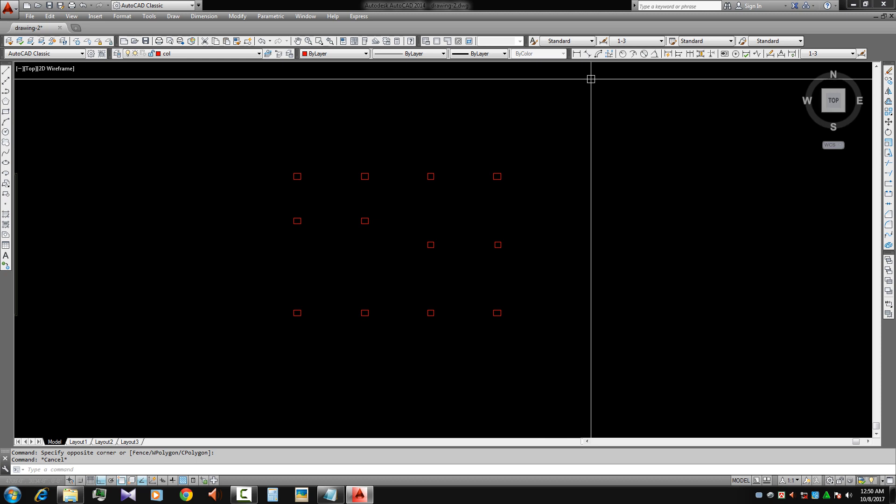
Draw vertical construction lines through the centers of the first and second column lines, counting from the left
left_click(5, 81)
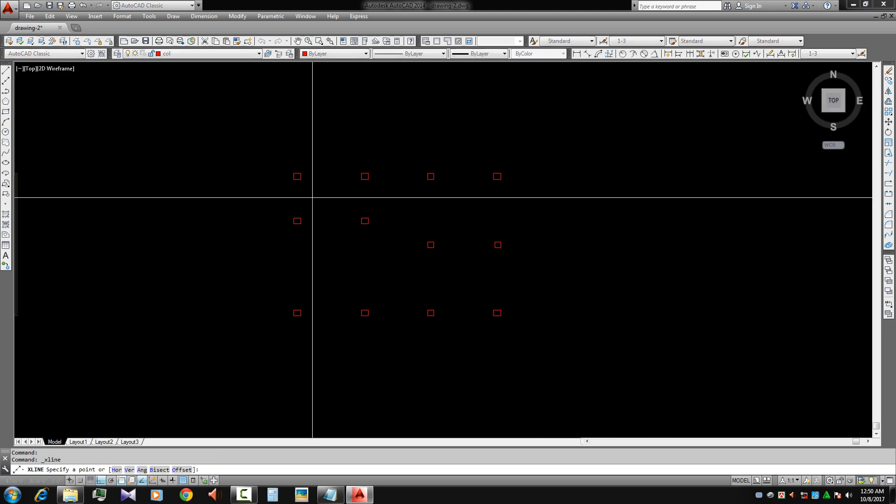
scroll(308, 192, "up", 4)
left_click(304, 154)
left_click(305, 126)
key("Return")
key("Return")
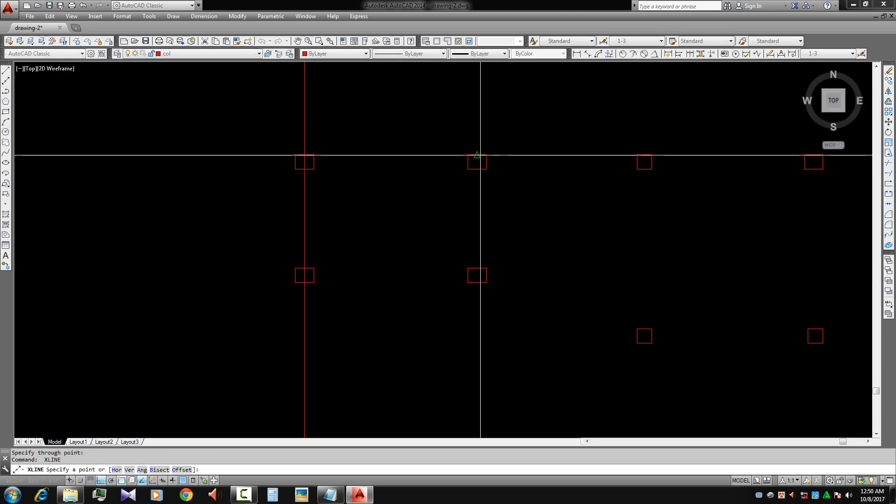
left_click(477, 155)
left_click(477, 127)
middle_click_drag(477, 127, 277, 149)
key("Return")
Draw vertical construction lines through the centers of the third and fourth column lines
key("Return")
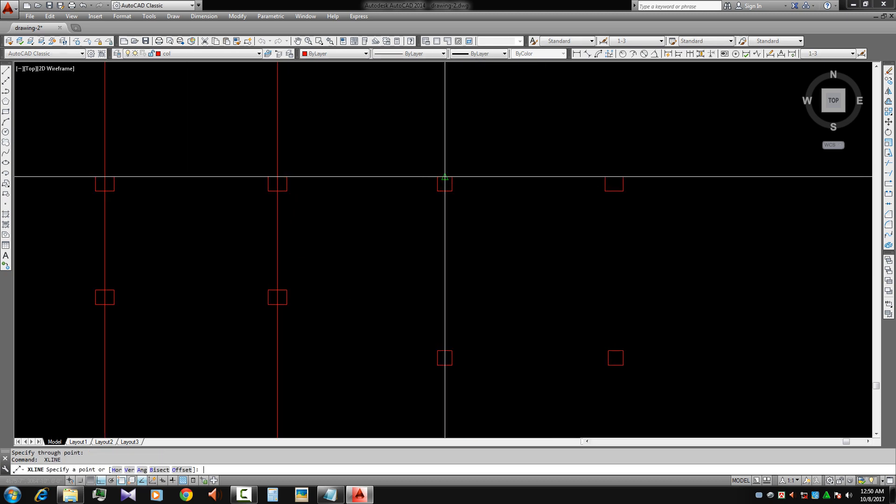
left_click(445, 180)
left_click(446, 147)
key("Return")
key("Return")
left_click(614, 177)
left_click(614, 150)
key("Return")
Draw a horizontal construction line through the centers of the two columns in the second row
scroll(525, 219, "down", 1)
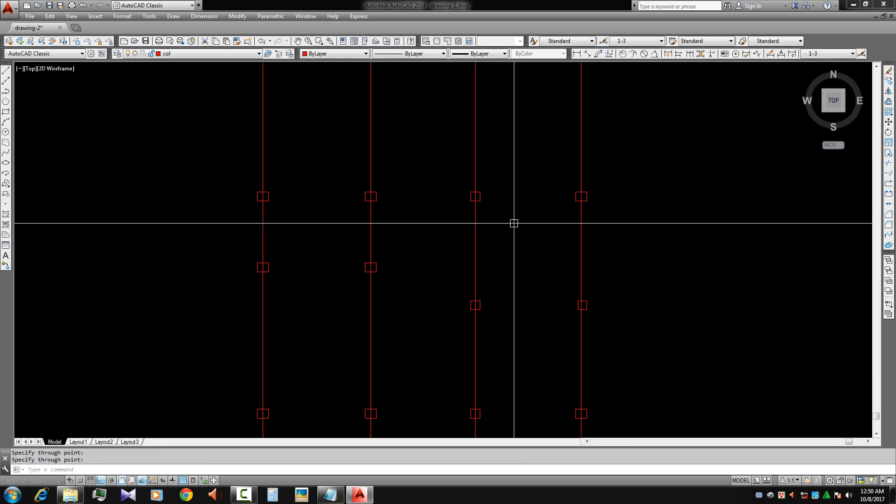
middle_click_drag(515, 227, 633, 201)
scroll(376, 227, "up", 2)
key("Return")
left_click(371, 260)
left_click(336, 260)
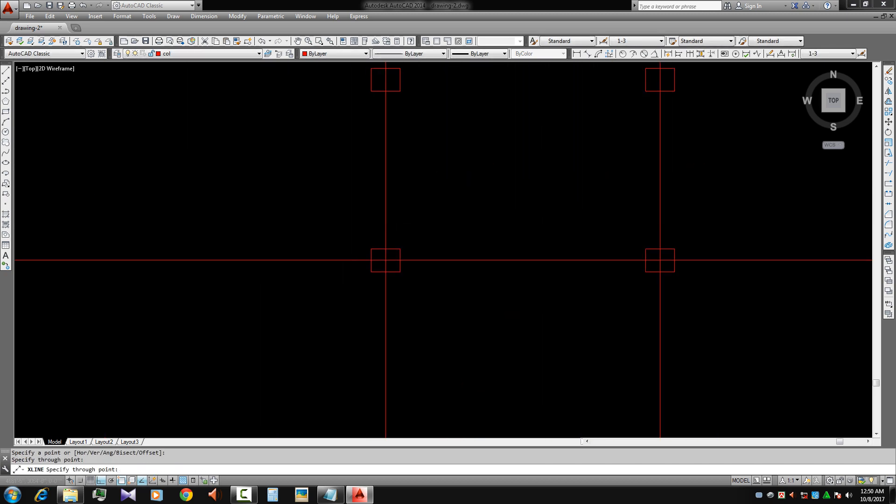
key("Return")
Draw horizontal construction lines through the centers of the two right-hand middle columns and the bottom-row columns
scroll(357, 149, "down", 2)
key("Return")
scroll(573, 231, "up", 2)
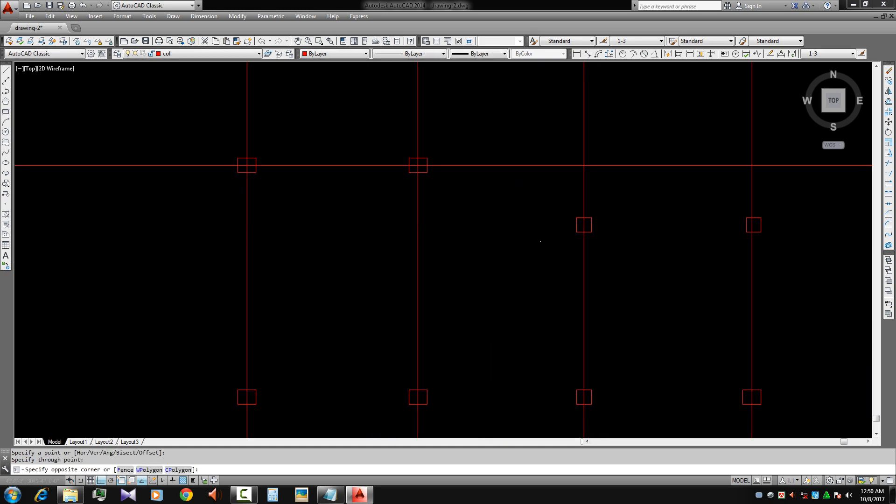
left_click(570, 226)
scroll(555, 261, "down", 3)
scroll(392, 294, "up", 5)
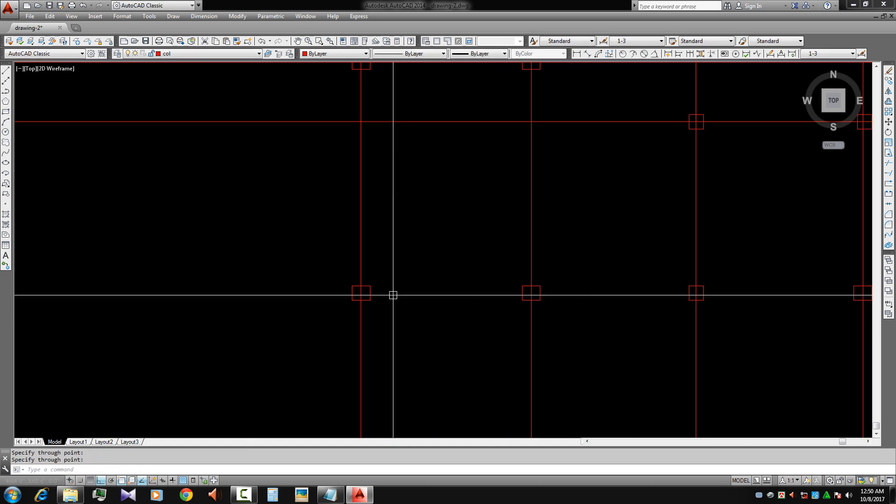
scroll(304, 301, "down", 3)
key("Escape")
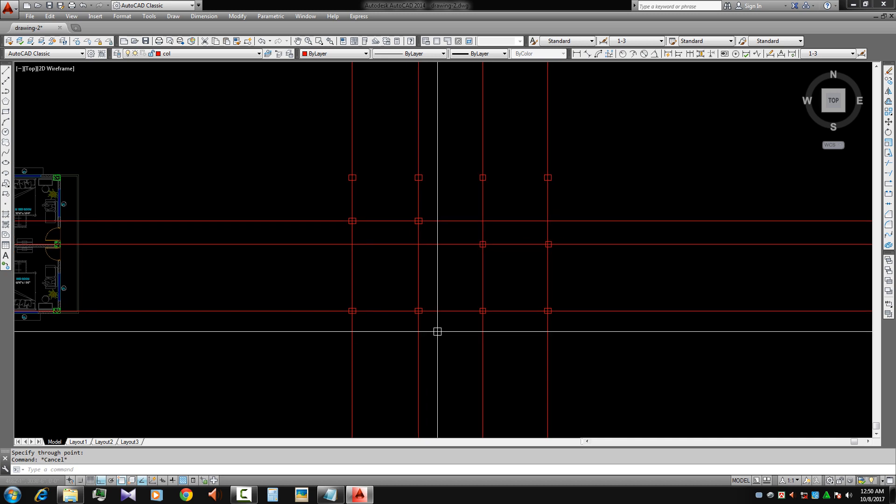
Draw a horizontal construction line through the centers of the top-row columns
key("space")
scroll(338, 187, "up", 5)
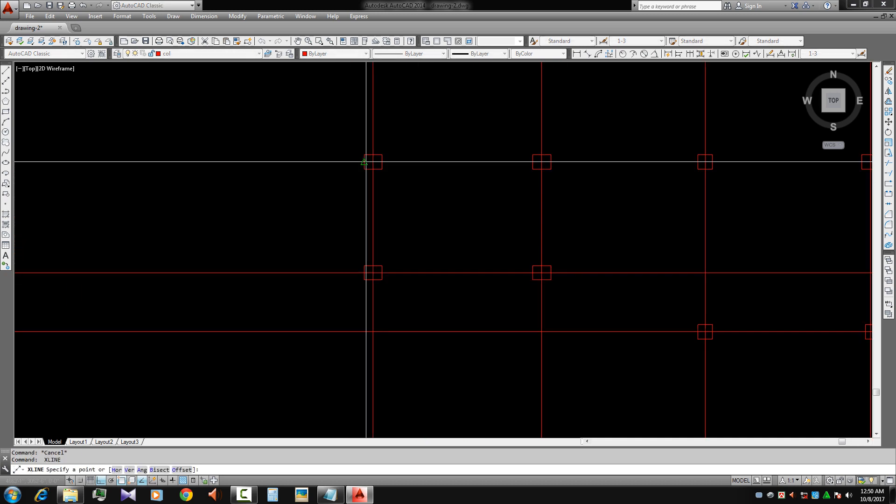
left_click(366, 162)
left_click(318, 181)
key("space")
scroll(374, 217, "down", 8)
middle_click_drag(392, 230, 383, 246)
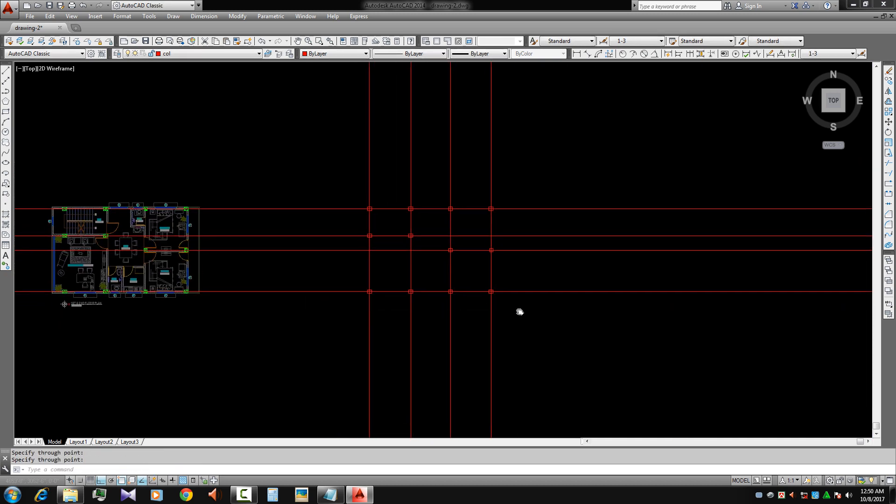
scroll(449, 255, "up", 4)
scroll(532, 206, "down", 4)
left_click(560, 159)
left_click(342, 134)
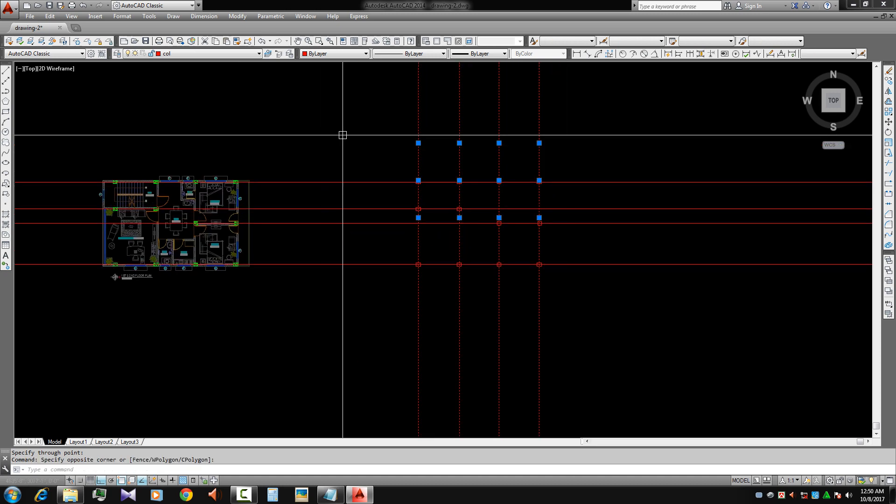
left_click(618, 156)
left_click(562, 283)
middle_click_drag(562, 284, 538, 293)
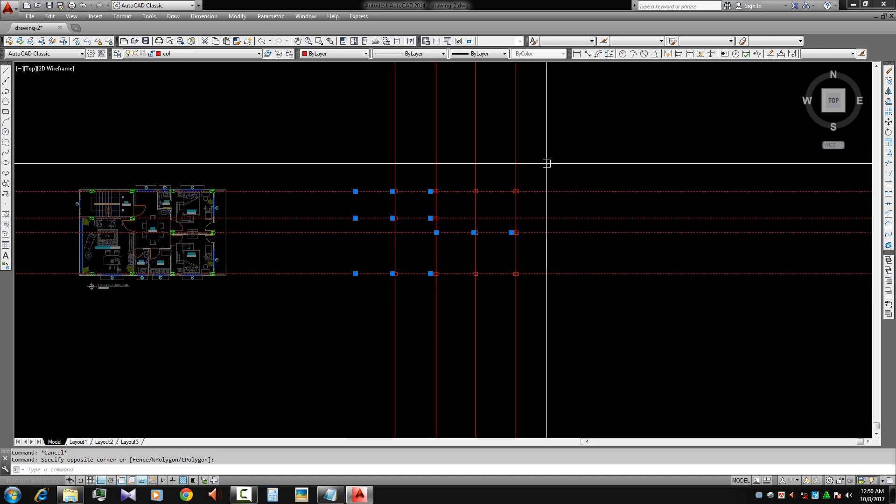
key("Escape")
Create a new layer named grid1 and set its color to 252
left_click(117, 54)
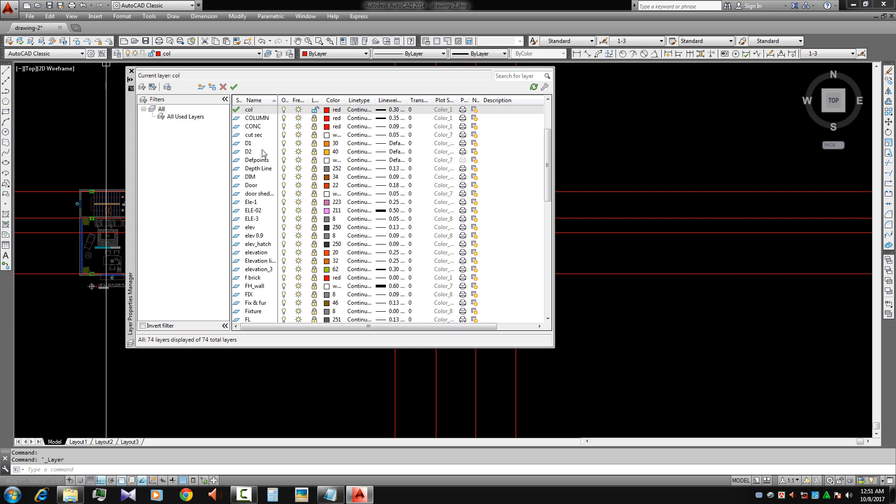
key("alt+n")
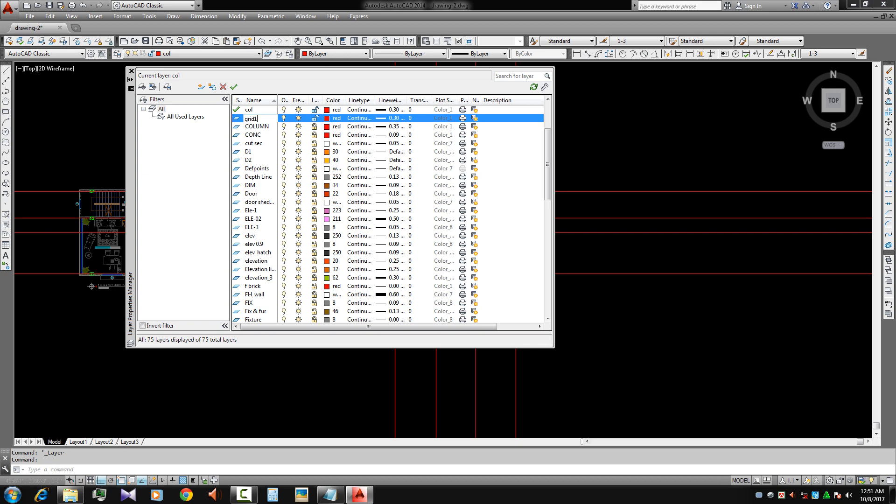
left_click(333, 118)
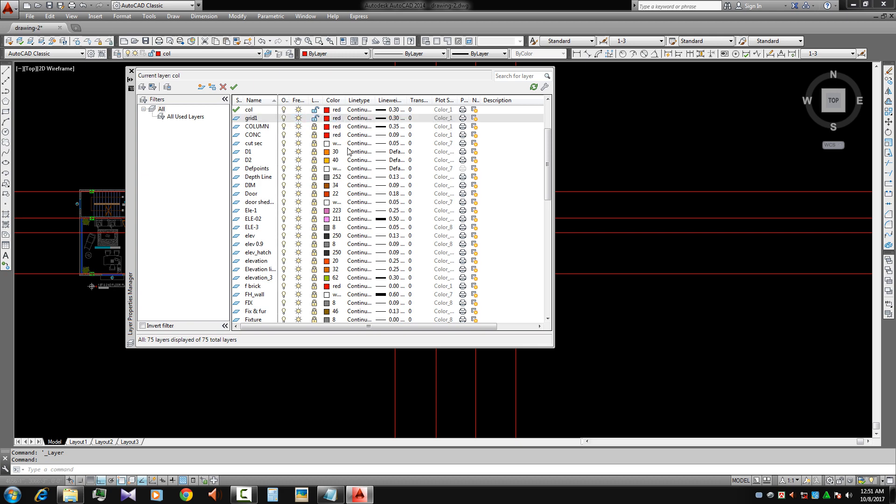
left_click(493, 276)
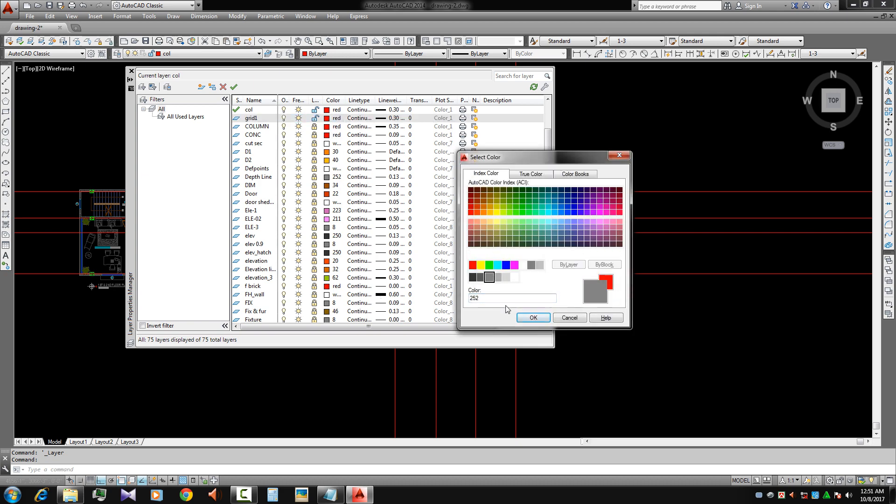
left_click(533, 318)
Set the grid1 layer's lineweight to 0.05 mm and its linetype to CENTER2, and close the layer manager
left_click(390, 118)
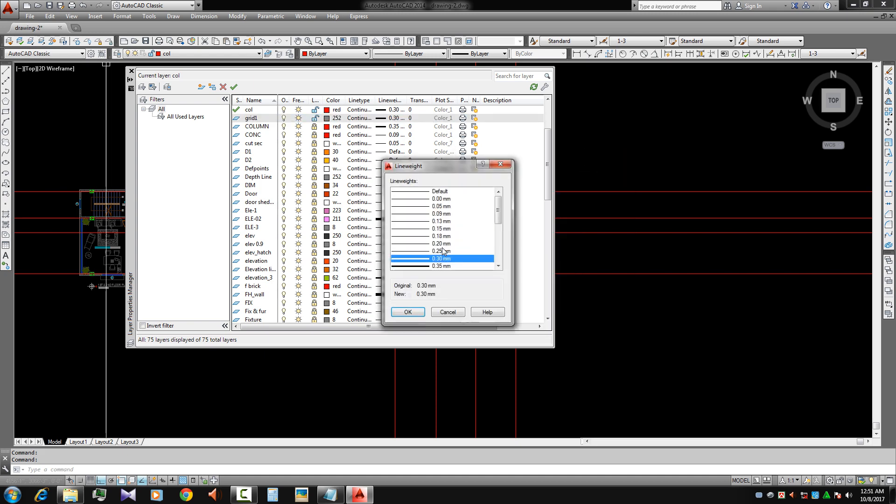
left_click(441, 206)
left_click(408, 312)
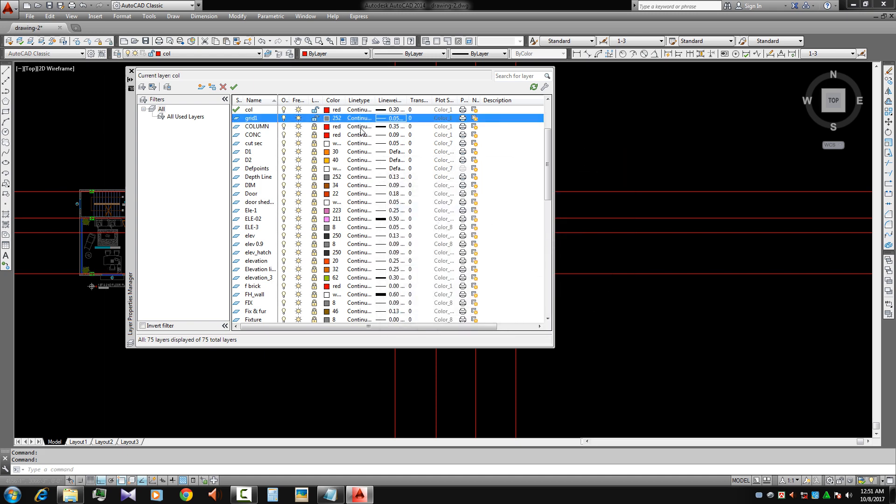
left_click(359, 118)
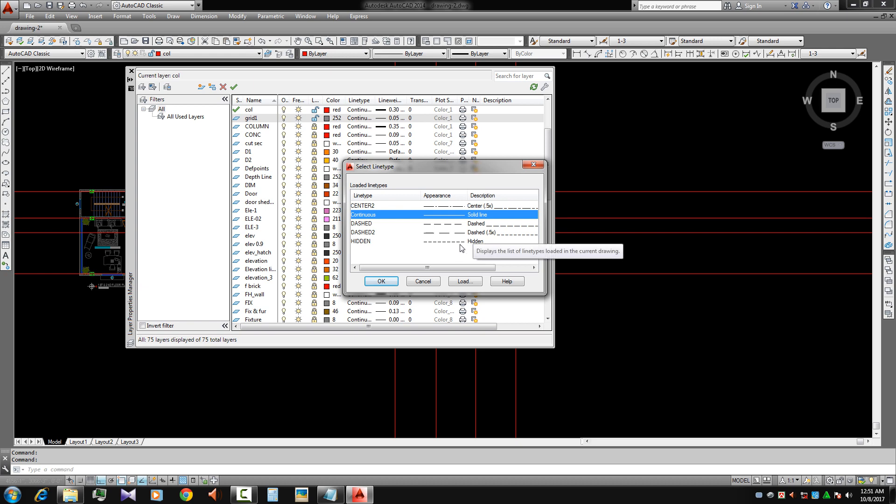
left_click(457, 206)
left_click(381, 281)
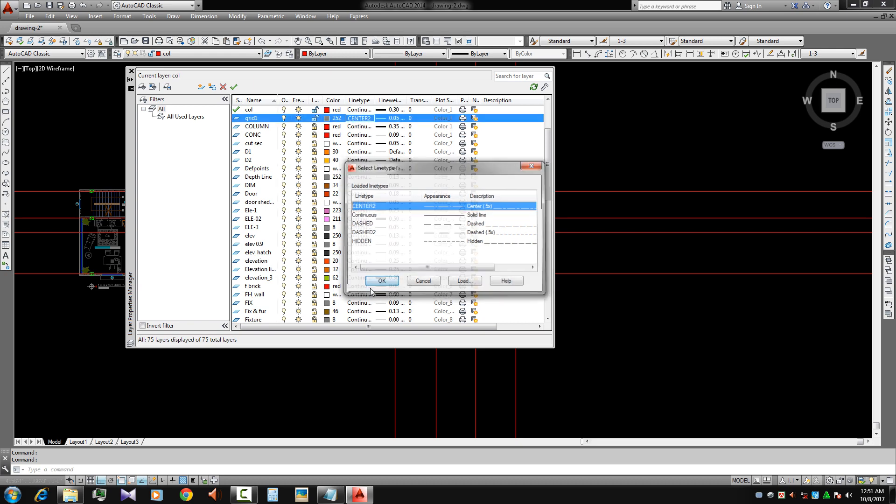
left_click(131, 71)
Move all horizontal and vertical construction lines through the columns to the grid1 layer
left_click(616, 320)
left_click(572, 179)
left_click(573, 154)
left_click(404, 128)
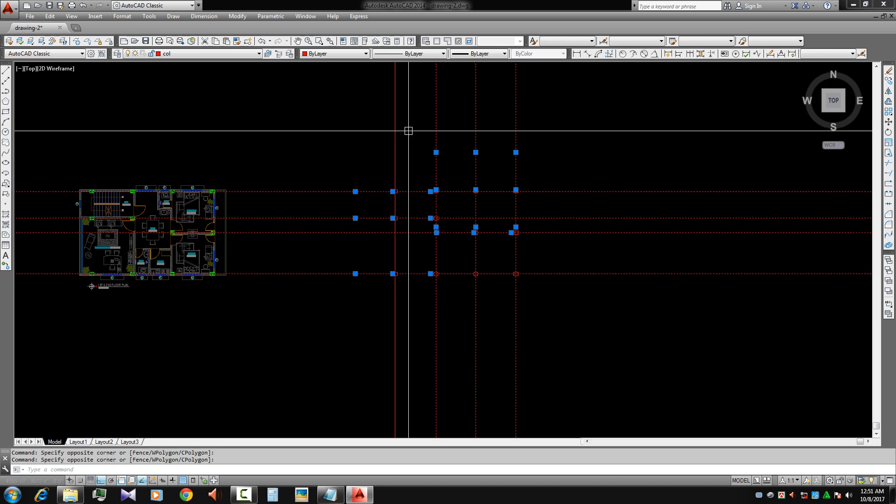
left_click(392, 132)
left_click(217, 53)
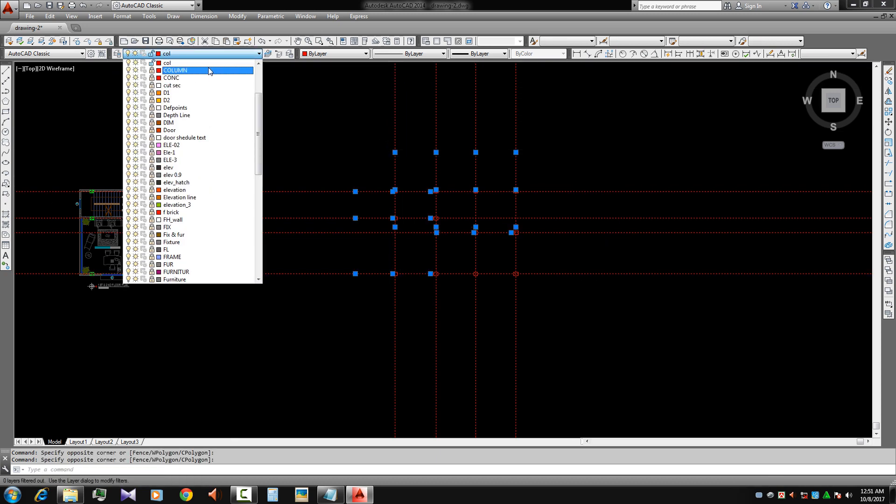
scroll(208, 75, "down", 10)
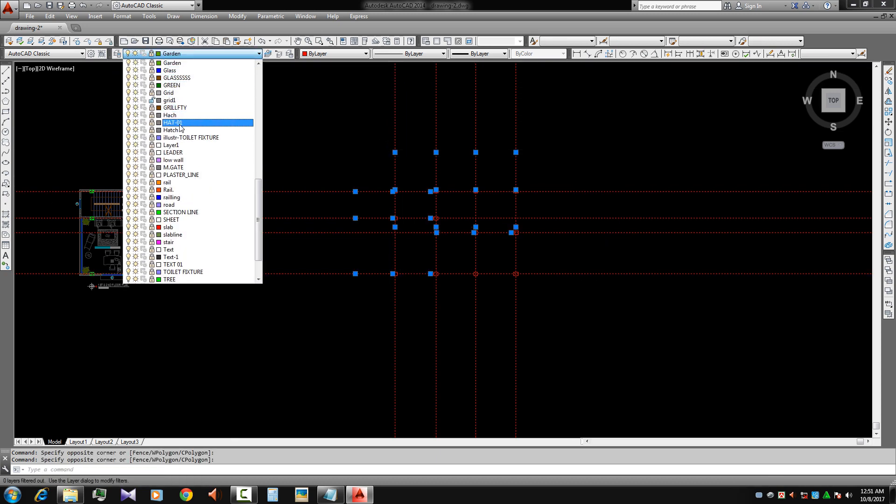
left_click(181, 94)
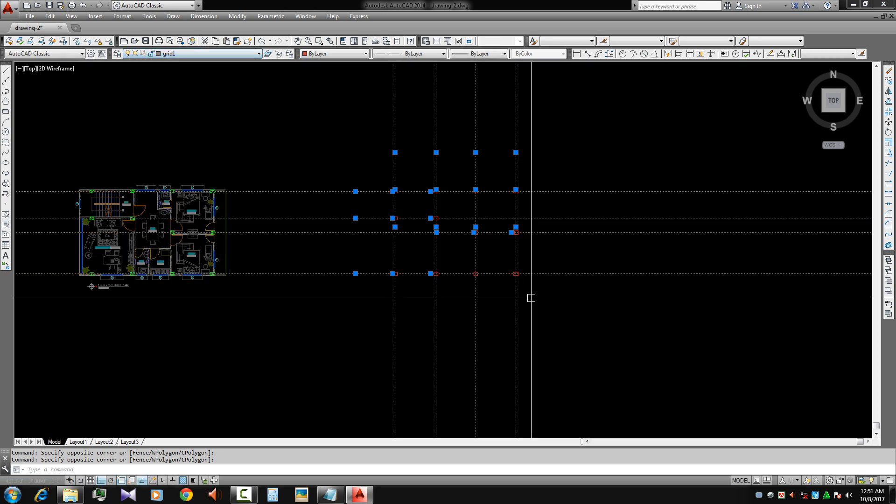
key("Escape")
Switch from model space to the Layout3 paper space
scroll(403, 278, "up", 5)
mouse_move(402, 273)
middle_mouse_down()
mouse_move(371, 235)
mouse_move(368, 166)
middle_mouse_up()
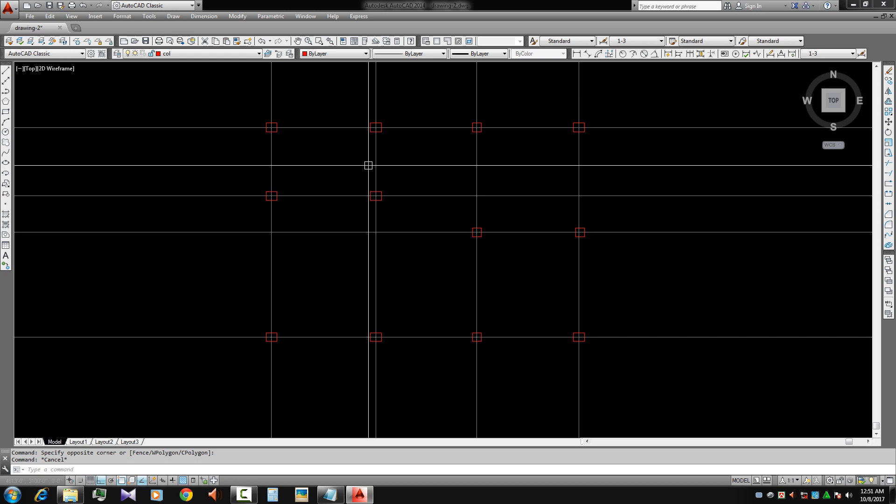
middle_click_drag(404, 255, 401, 258)
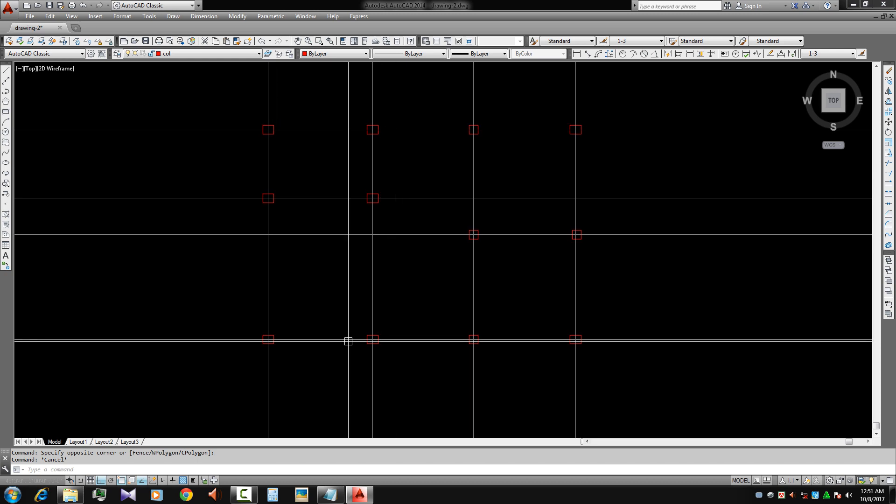
left_click(131, 442)
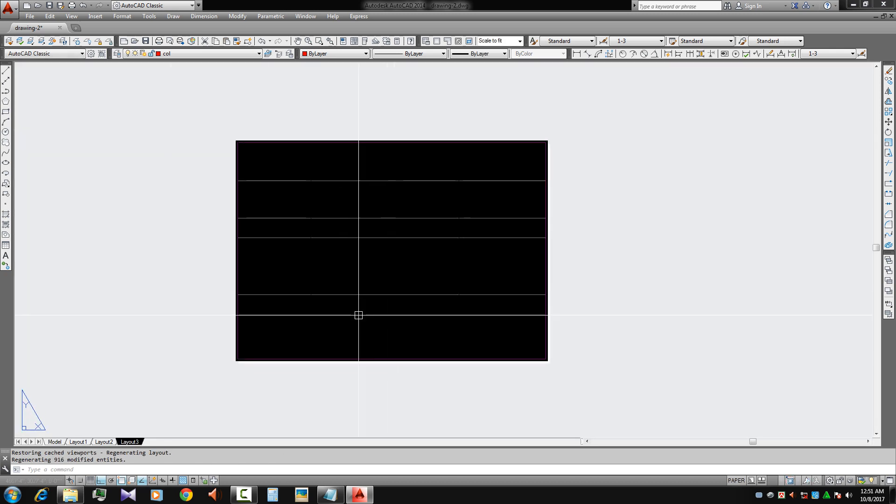
middle_click_drag(432, 252, 437, 260)
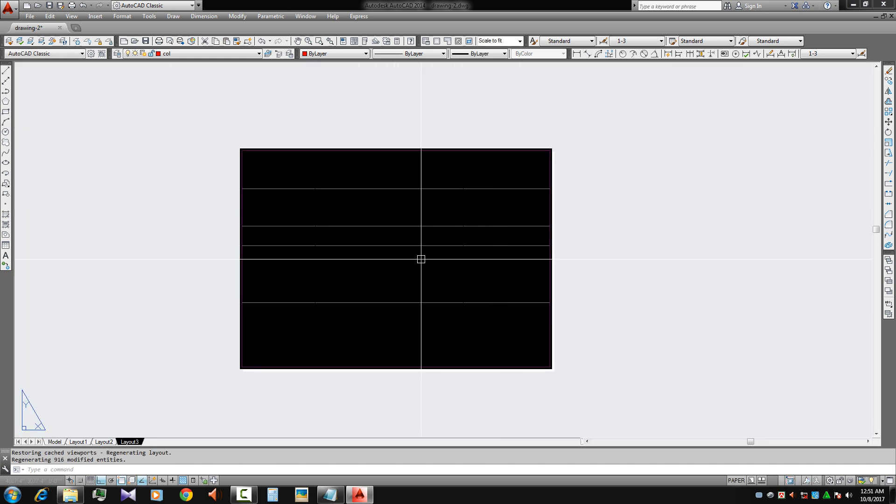
Try to erase the existing viewport in Layout3
left_click(220, 132)
type("e")
key("Return")
scroll(311, 192, "down", 2)
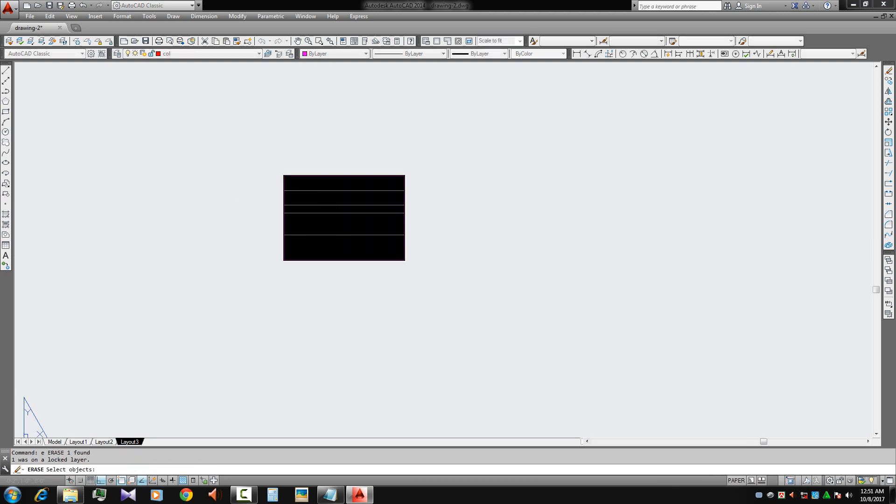
key("Escape")
key("Escape")
left_click(260, 156)
left_click(449, 293)
type("e")
key("Return")
key("Escape")
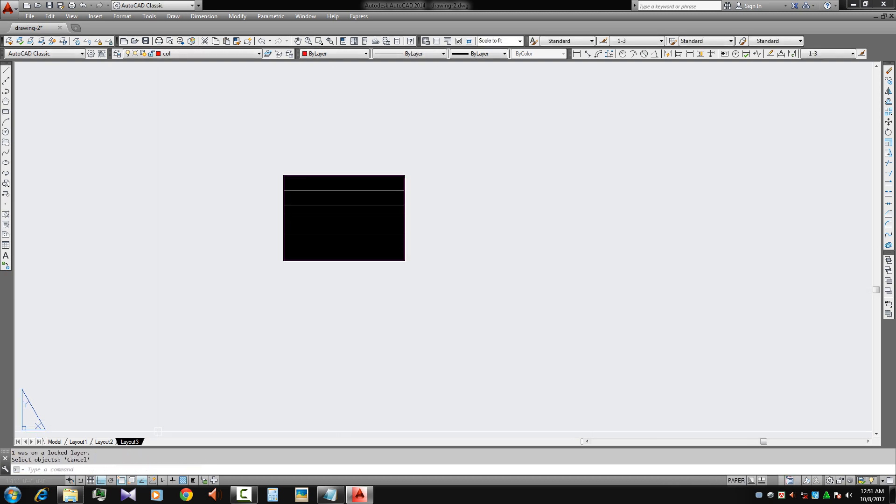
Delete Layout3 and Layout2 from the drawing
right_click(130, 442)
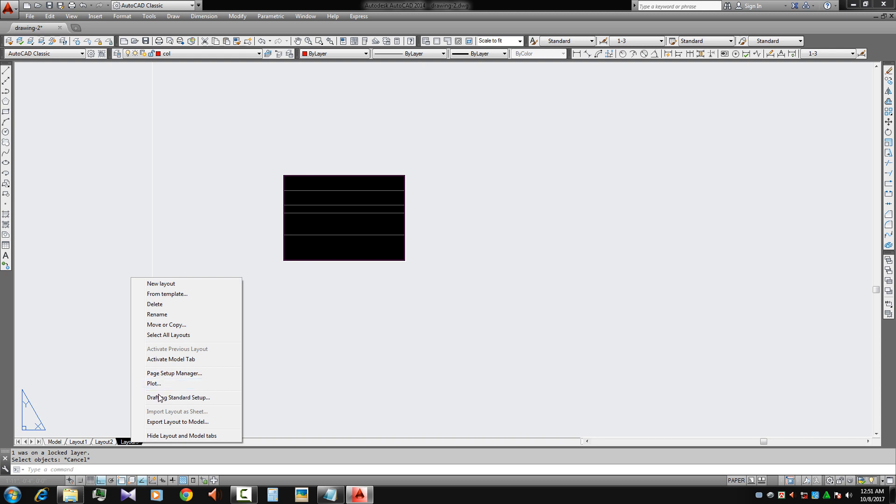
left_click(154, 304)
left_click(459, 280)
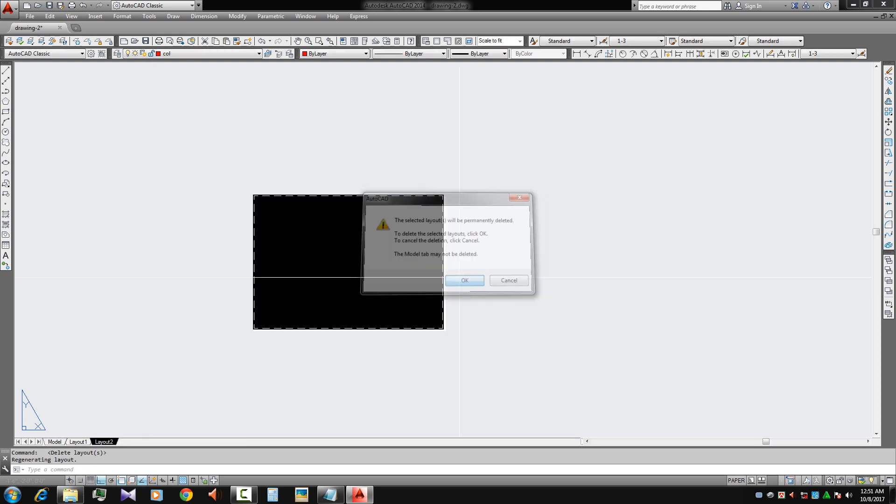
right_click(107, 442)
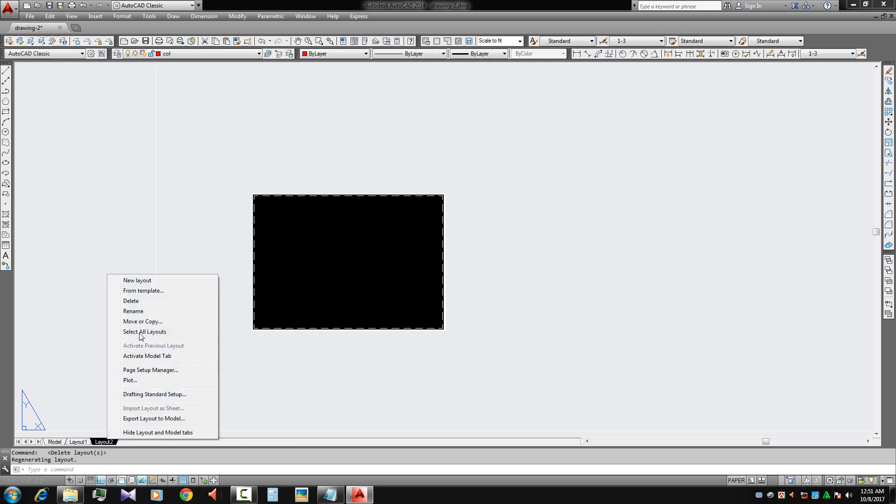
left_click(138, 302)
left_click(459, 280)
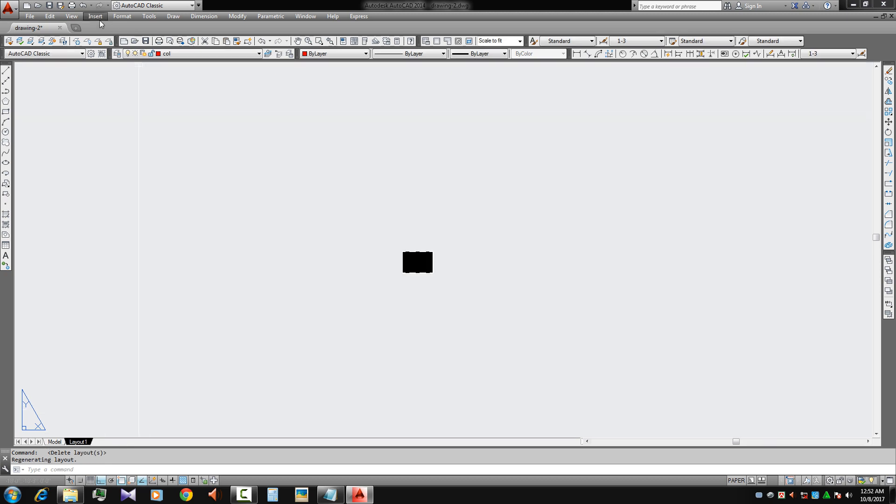
Start the Create Layout wizard, name the new layout A3, and choose Adobe PDF as its plotter
left_click(96, 17)
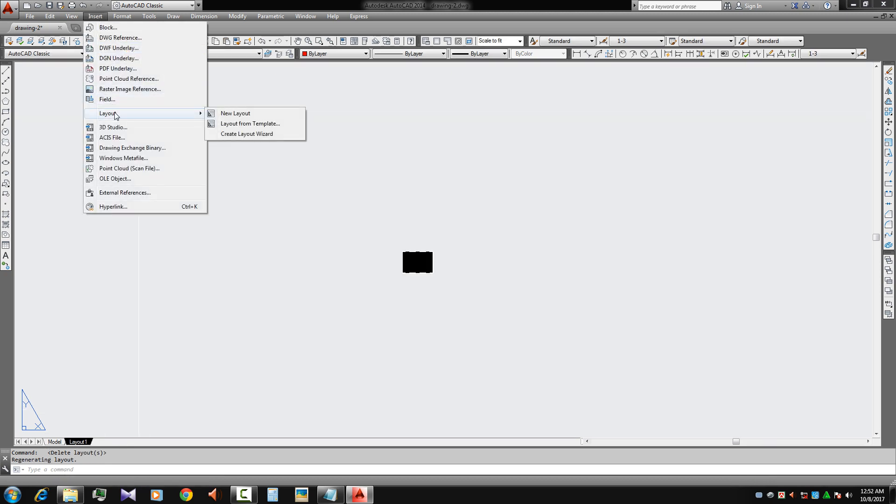
left_click(246, 133)
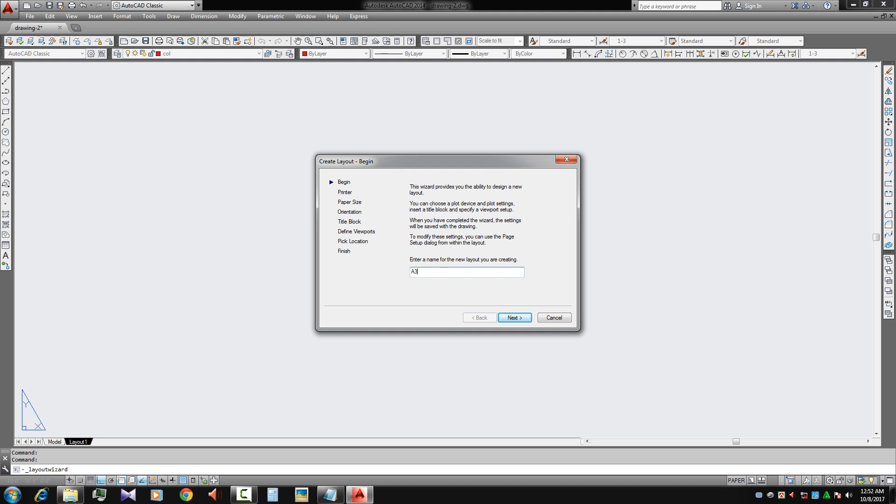
left_click(516, 318)
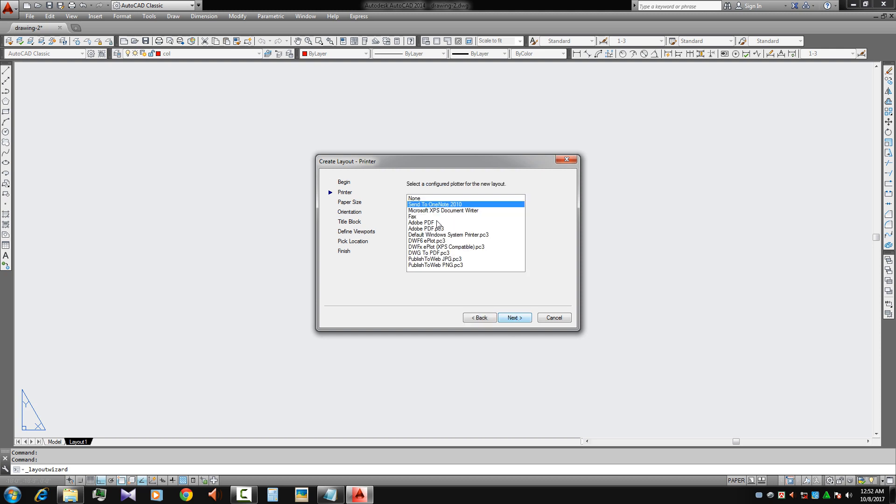
left_click(428, 222)
left_click(513, 318)
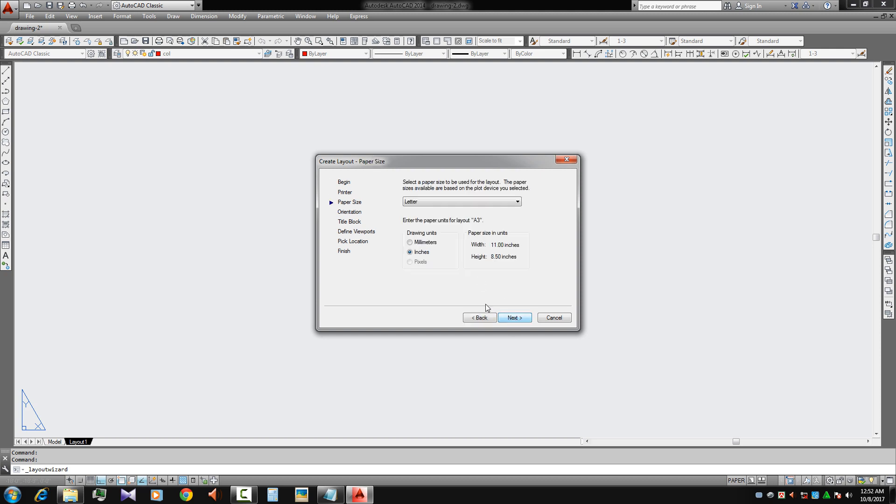
Choose the paper size and complete the A3 layout with landscape orientation, no title block and the default viewport setup
left_click(462, 201)
left_click(427, 356)
left_click(511, 318)
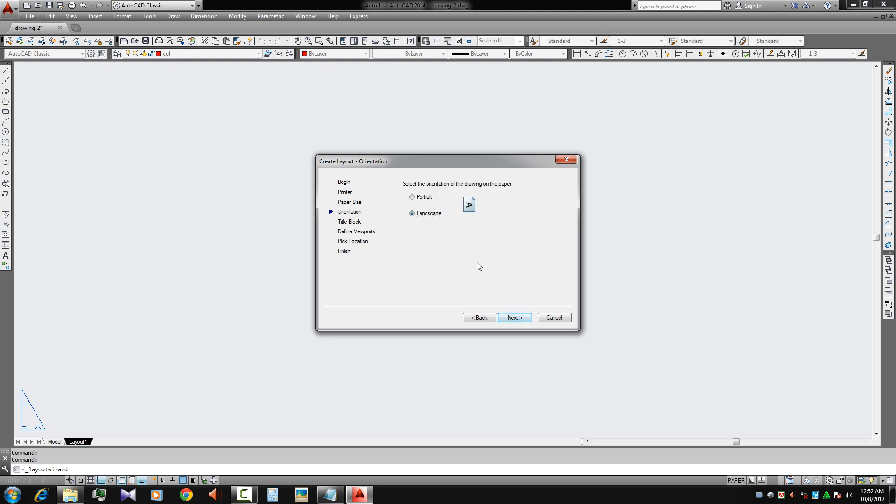
left_click(518, 319)
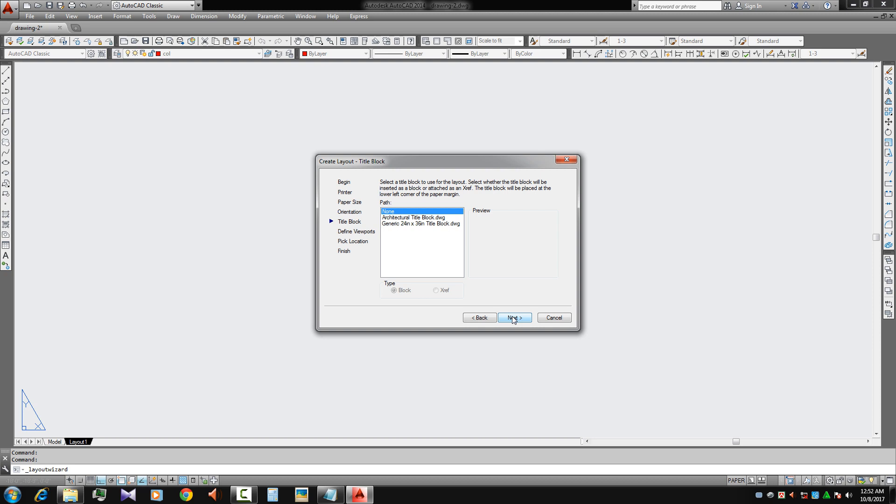
left_click(513, 319)
left_click(513, 319)
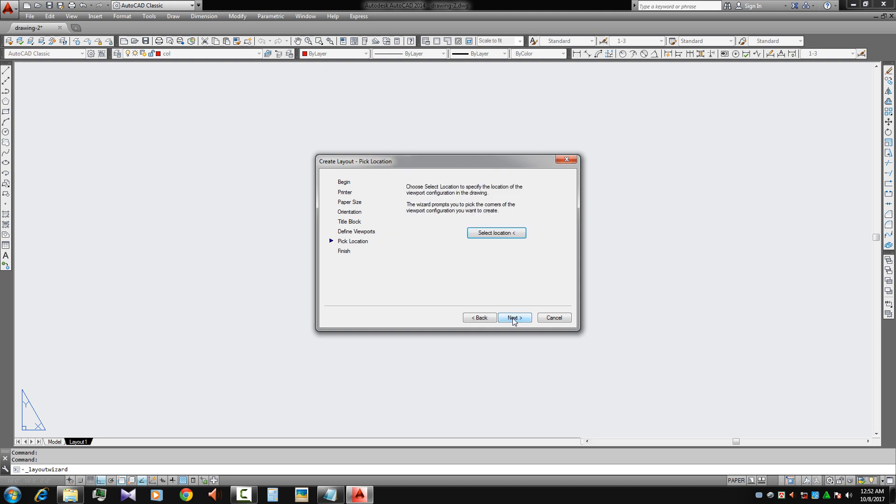
left_click(513, 319)
left_click(511, 317)
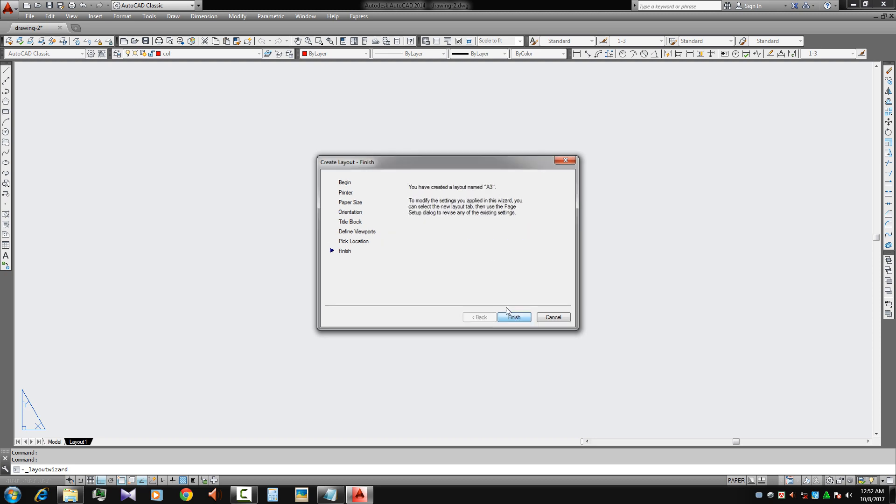
Activate the viewport on the A3 layout and bring the column grid into its middle at a larger size
scroll(386, 310, "up", 4)
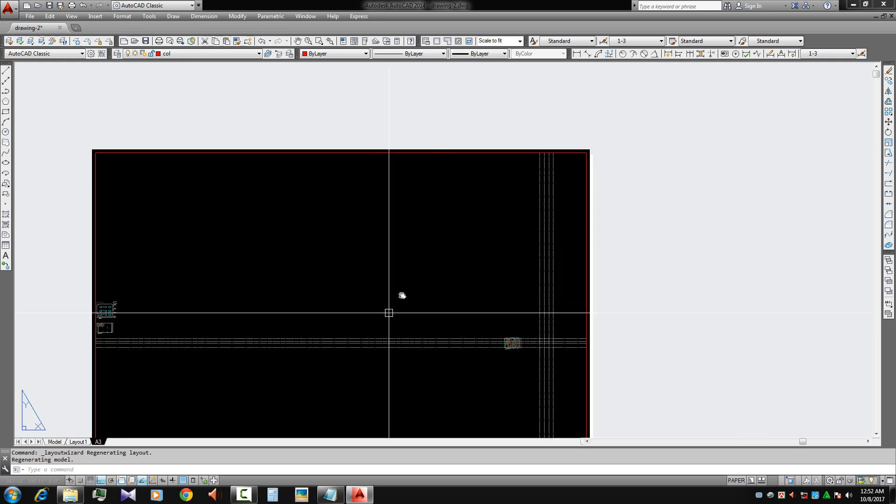
middle_click_drag(386, 310, 426, 252)
scroll(426, 268, "down", 2)
double_click(485, 294)
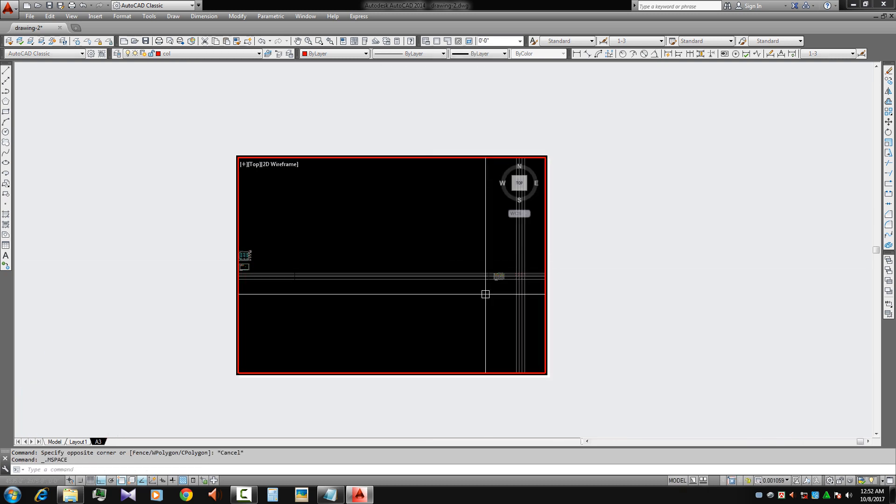
middle_click_drag(497, 297, 408, 283)
scroll(421, 272, "up", 9)
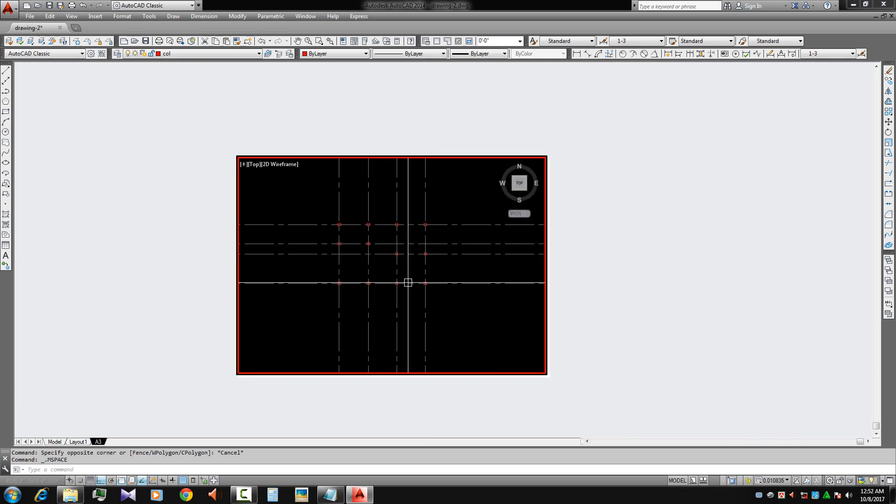
Set the A3 layout viewport's scale to 1/2" = 1'-0"
left_click(518, 43)
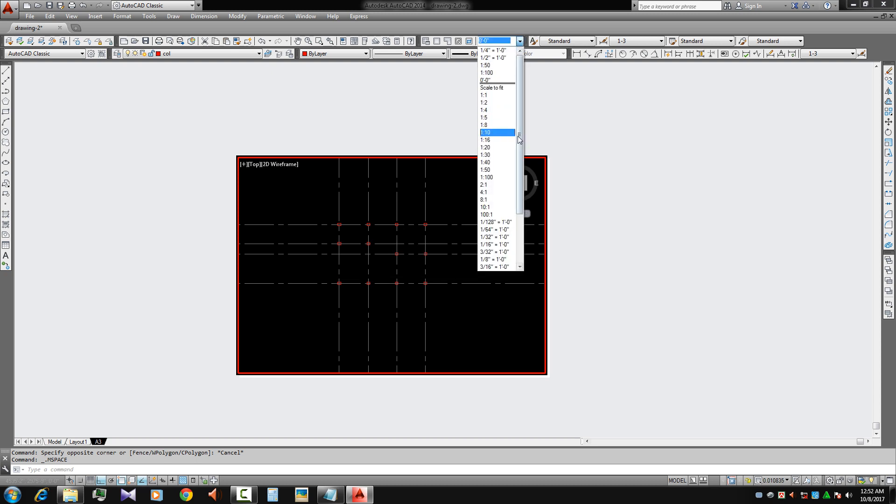
left_click_drag(519, 139, 521, 195)
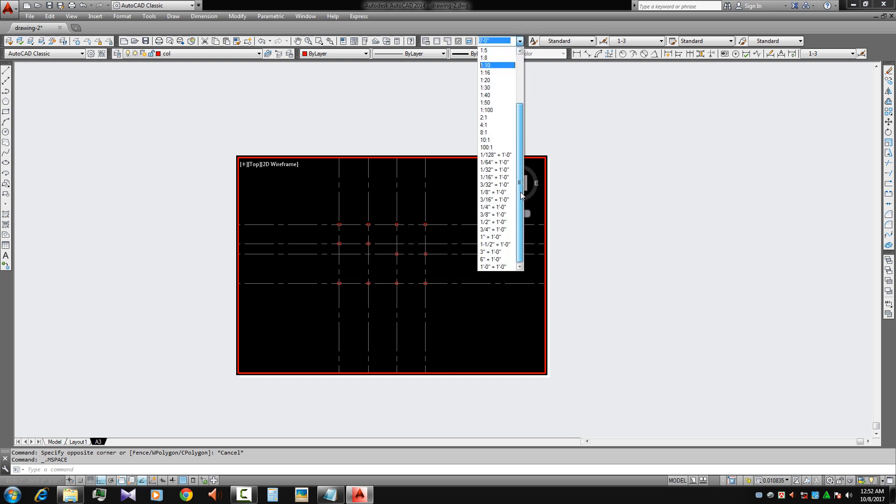
left_click(497, 223)
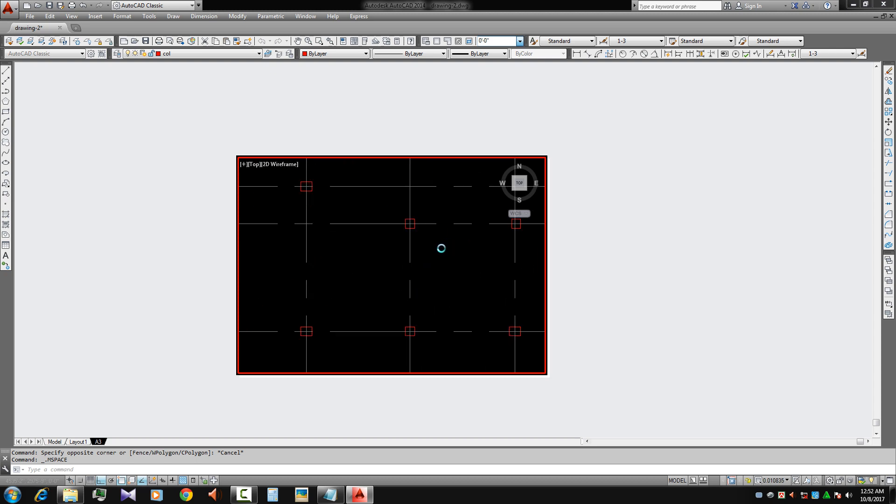
Set the viewport scale to 1/4" = 1'-0", bring all columns into the viewport and return to paper space
left_click(520, 41)
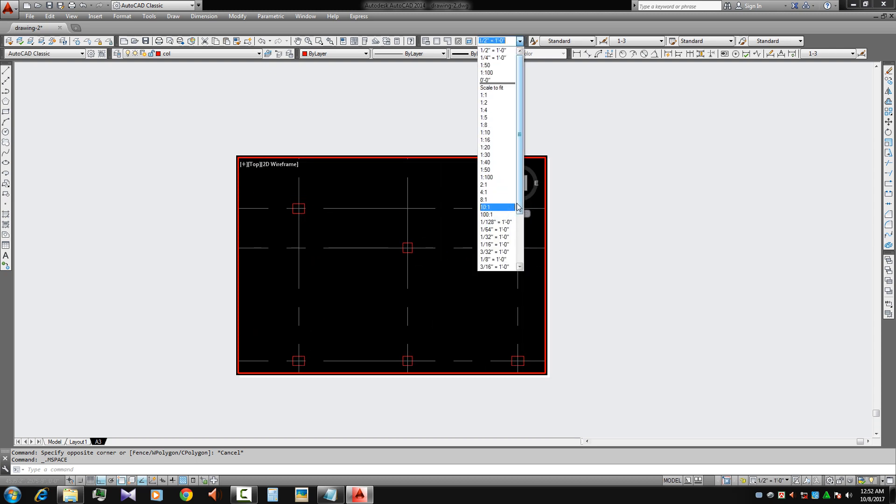
left_click_drag(518, 207, 518, 223)
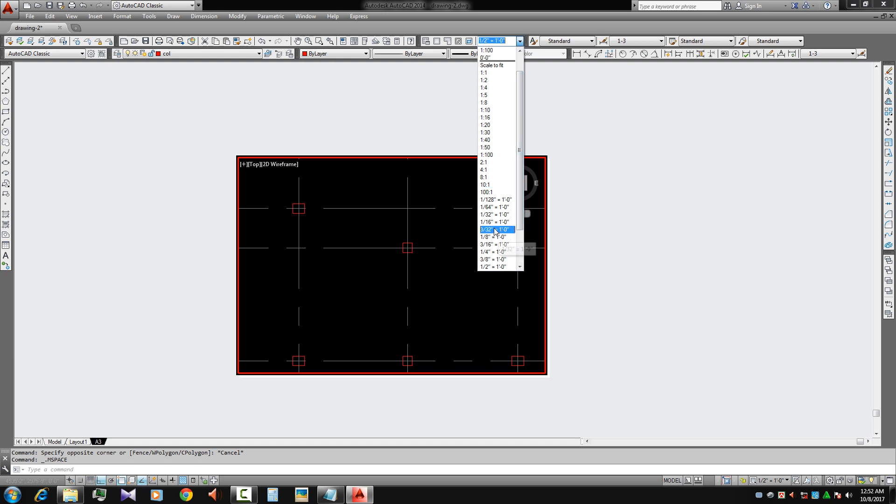
left_click(492, 252)
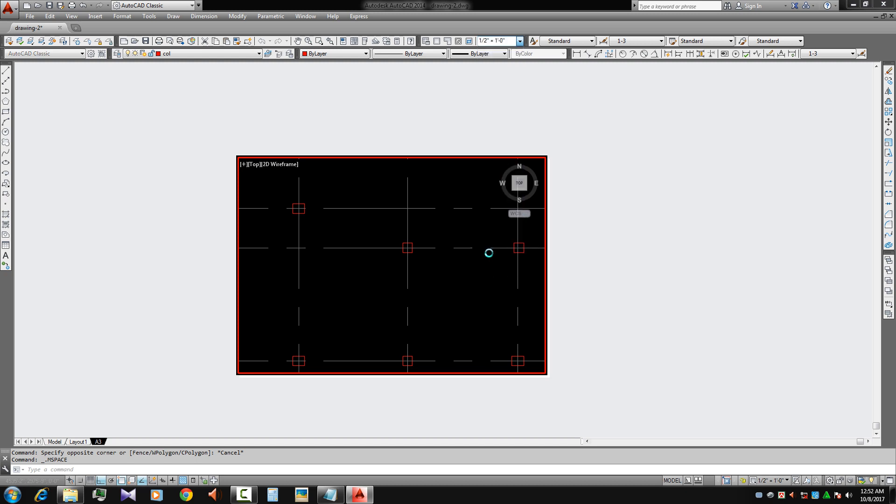
middle_click_drag(456, 274, 465, 267)
double_click(597, 252)
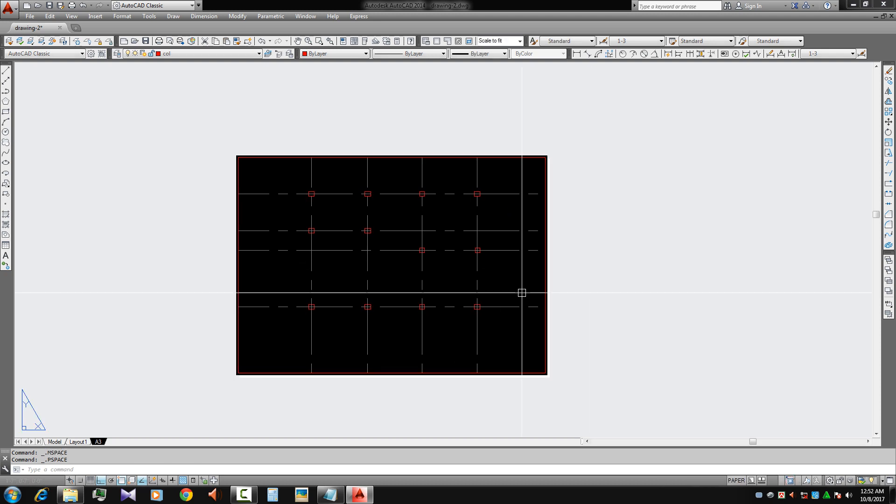
Switch to model space and draw a small circle above the top column row, just beyond the leftmost vertical grid line
left_click(54, 441)
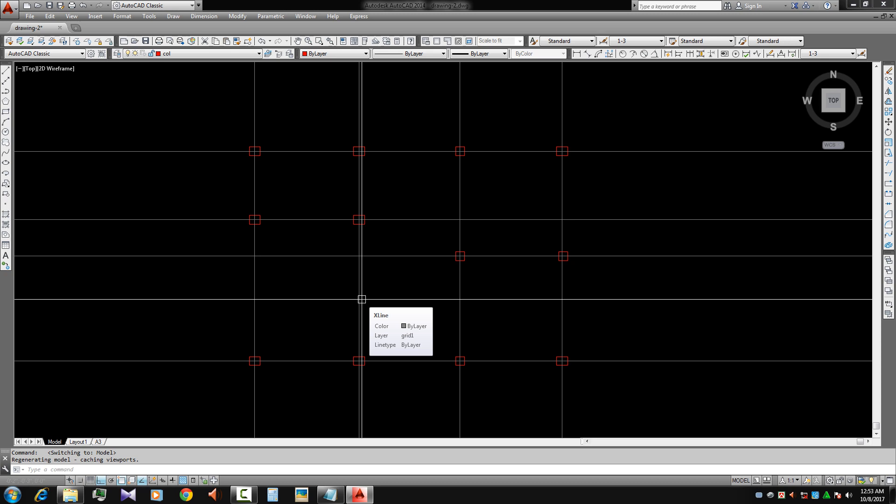
middle_click_drag(362, 254, 354, 338)
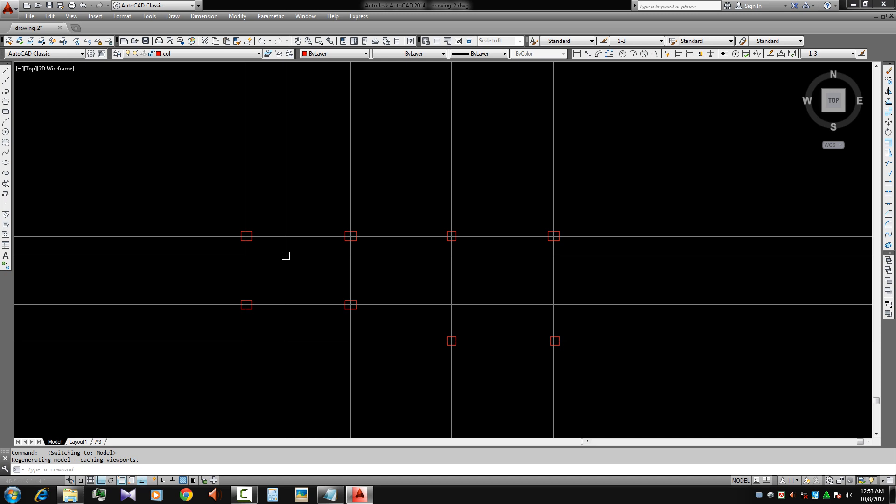
scroll(310, 258, "down", 5)
scroll(314, 294, "up", 5)
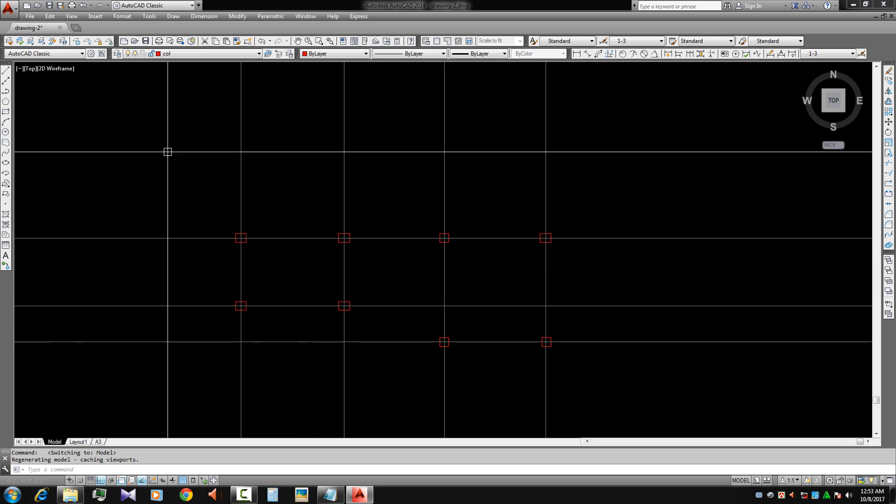
left_click(6, 132)
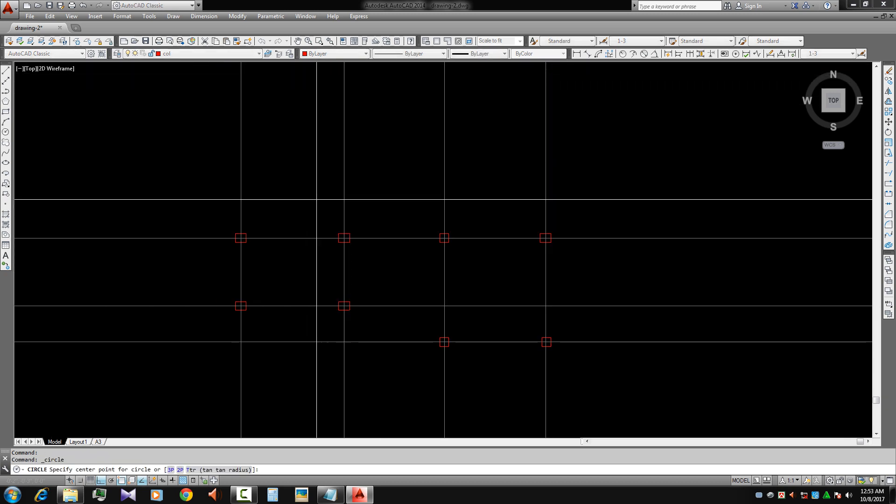
scroll(310, 198, "up", 3)
left_click(288, 188)
left_click(299, 201)
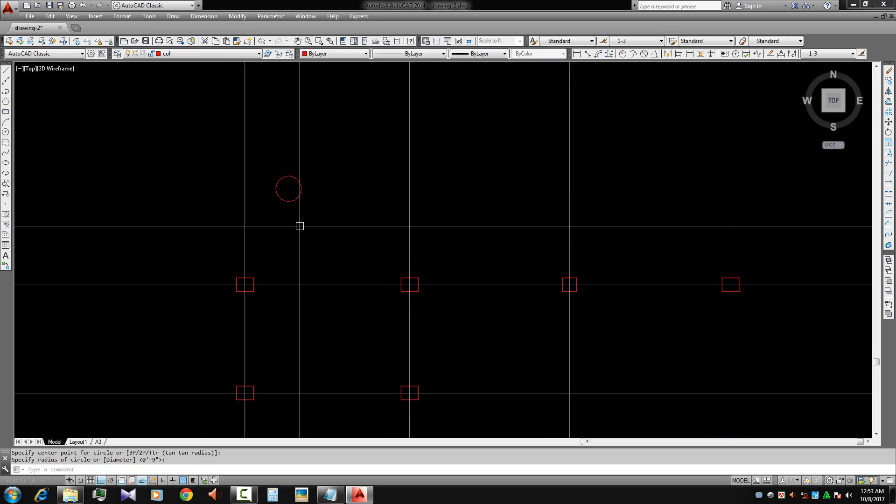
Add the multiline text A beside the circle with a text height of 6
type("mt")
key("Return")
scroll(290, 194, "up", 4)
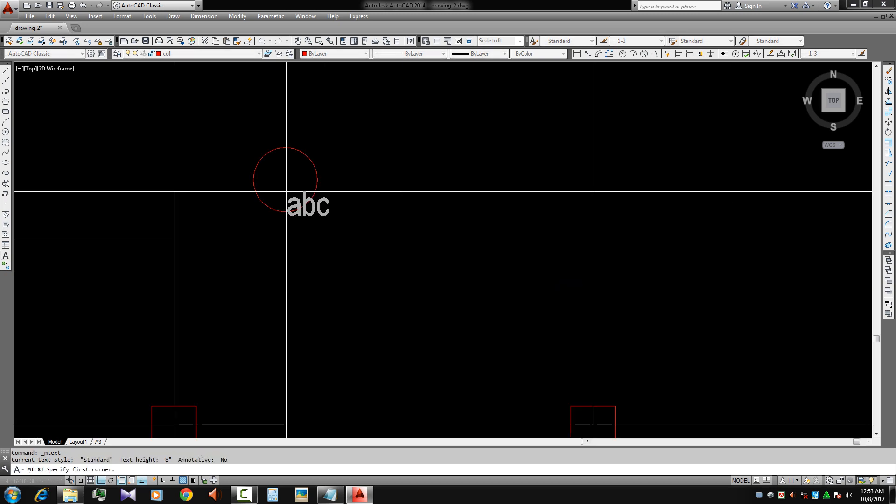
left_click(348, 161)
left_click(381, 201)
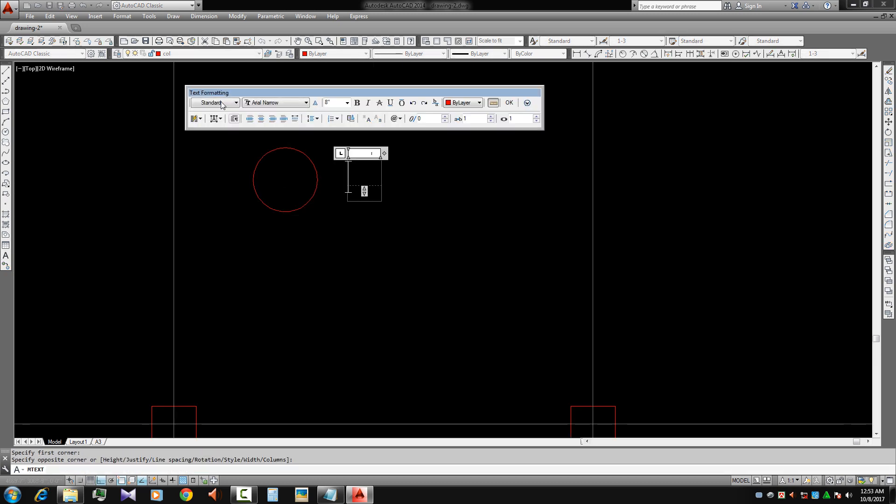
type("A")
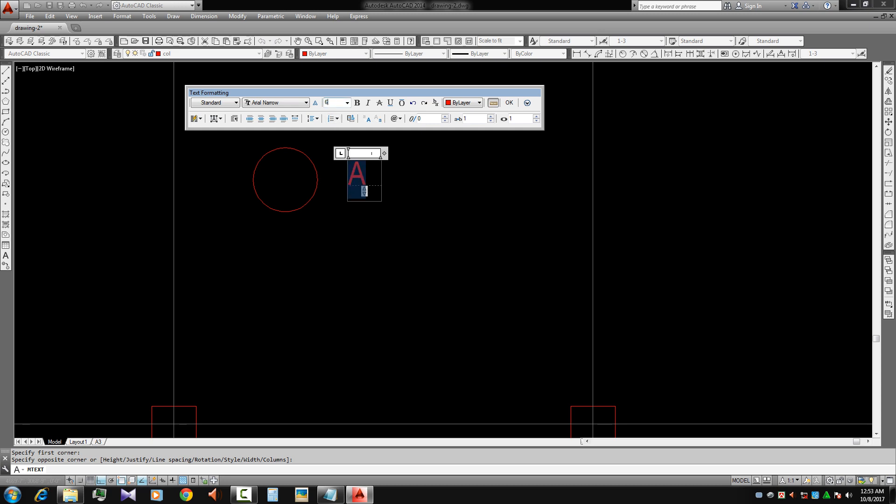
left_click(394, 254)
Put the letter A on the Text layer
scroll(322, 184, "up", 4)
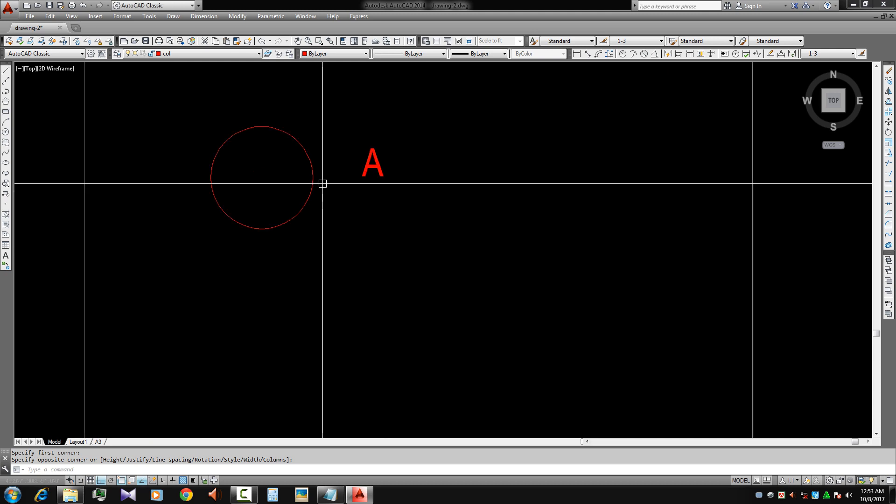
left_click(498, 223)
left_click(377, 121)
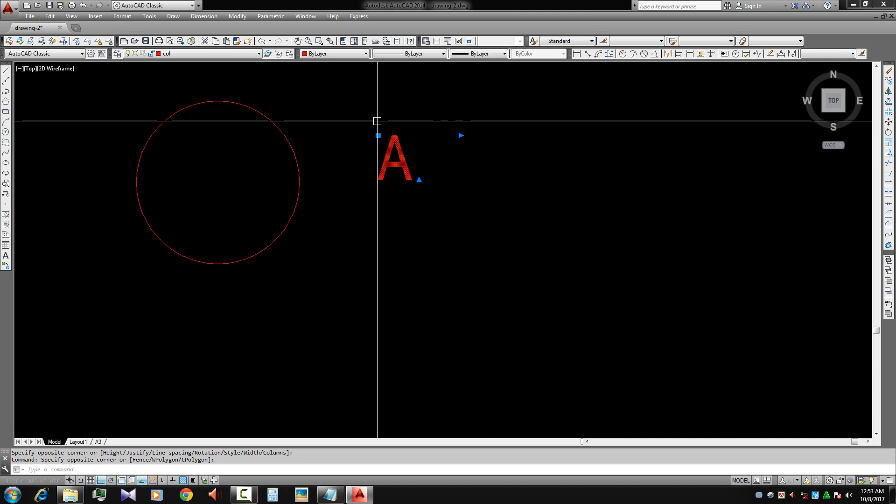
left_click(210, 54)
scroll(196, 226, "down", 12)
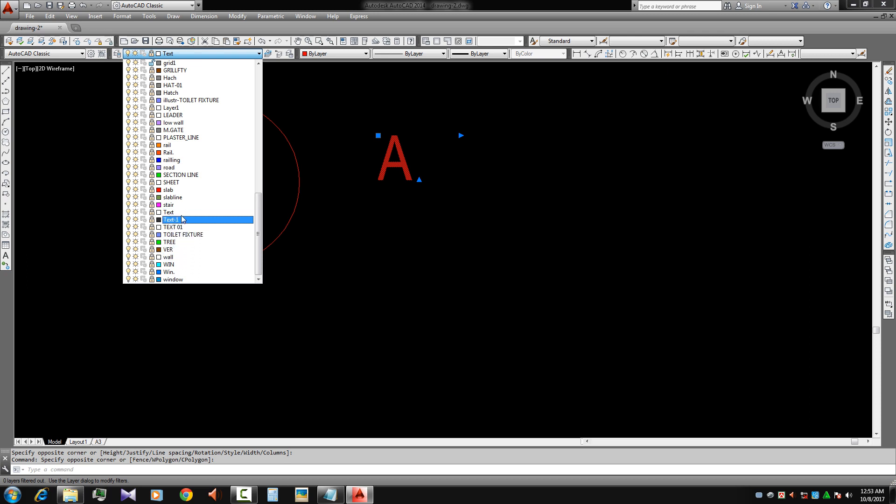
left_click(182, 219)
key("Escape")
middle_click_drag(447, 204, 451, 222)
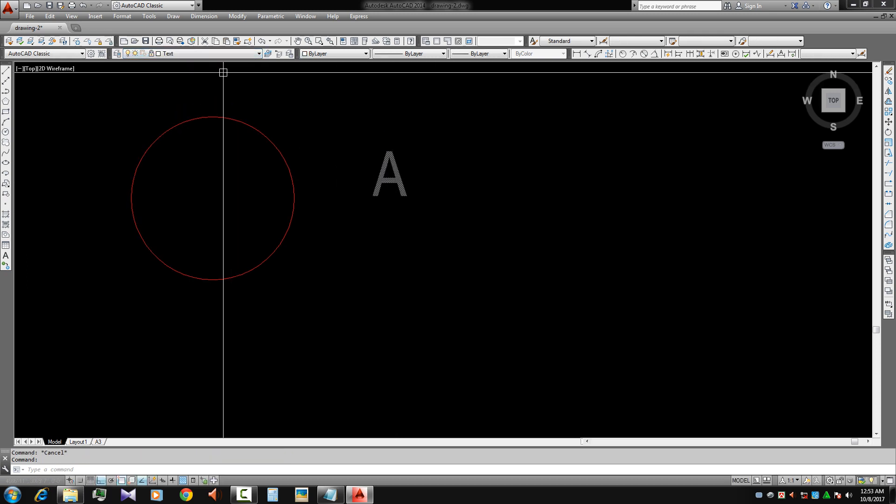
Isolate the Text layer using the letter A
left_click(213, 54)
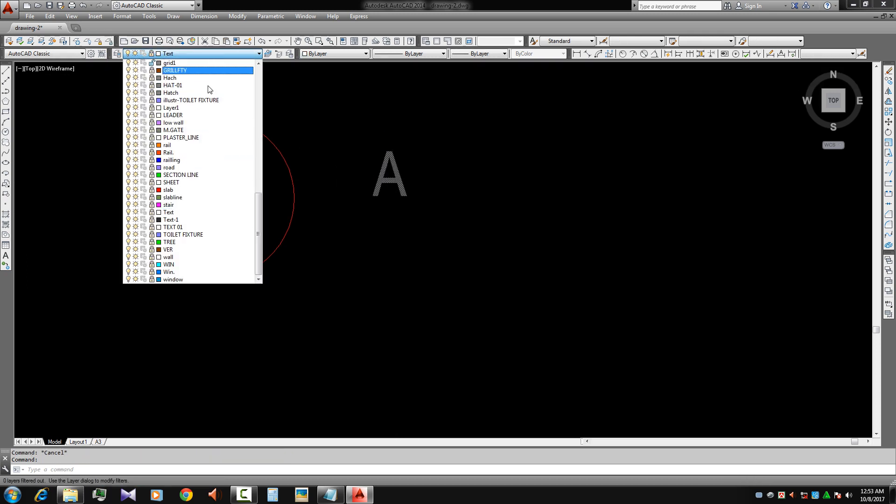
key("Escape")
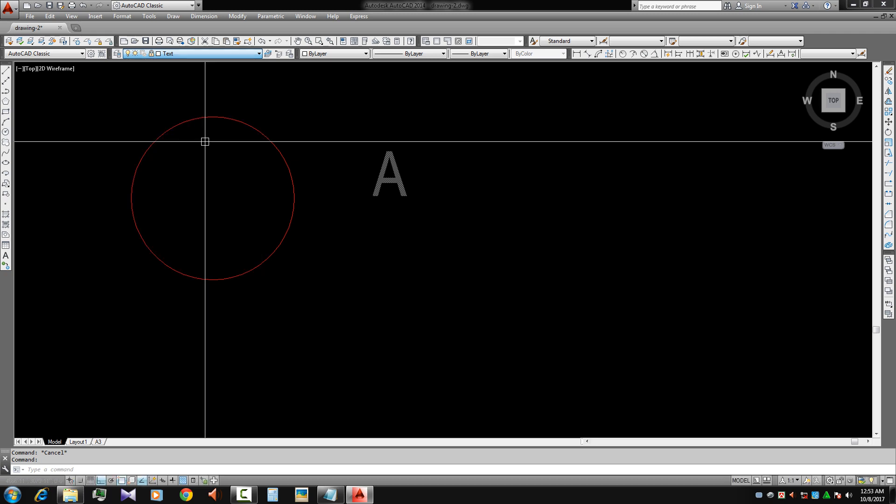
left_click(31, 41)
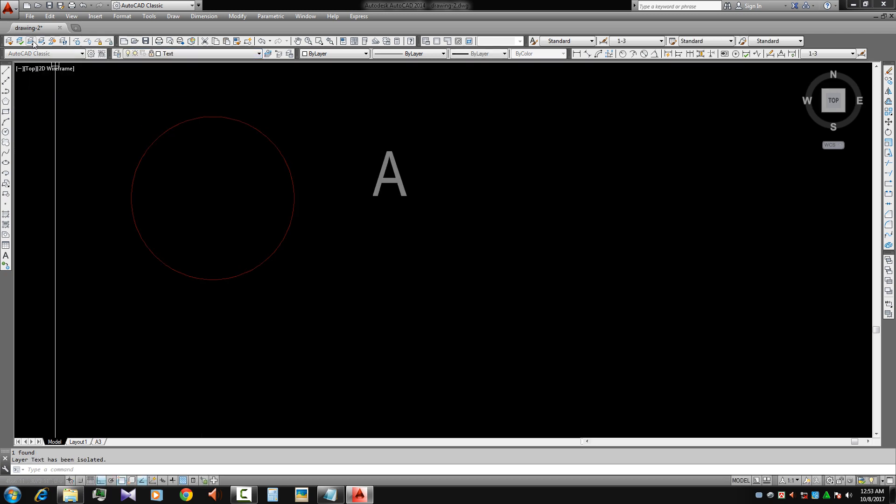
scroll(326, 211, "down", 3)
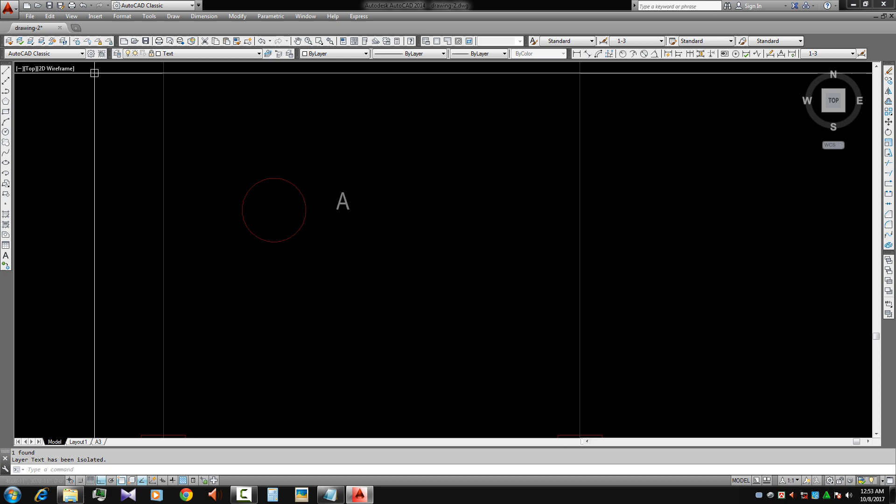
Unlock all layers in the Layer Properties Manager and close it
left_click(116, 53)
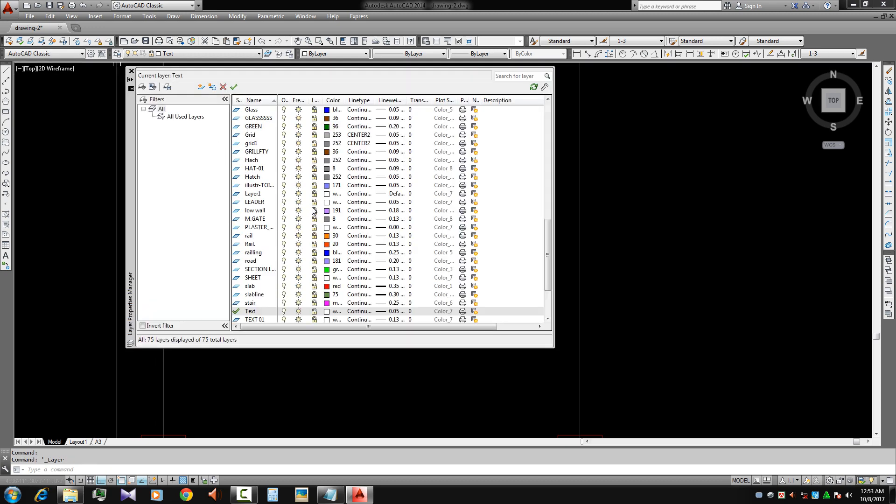
left_click_drag(548, 235, 556, 110)
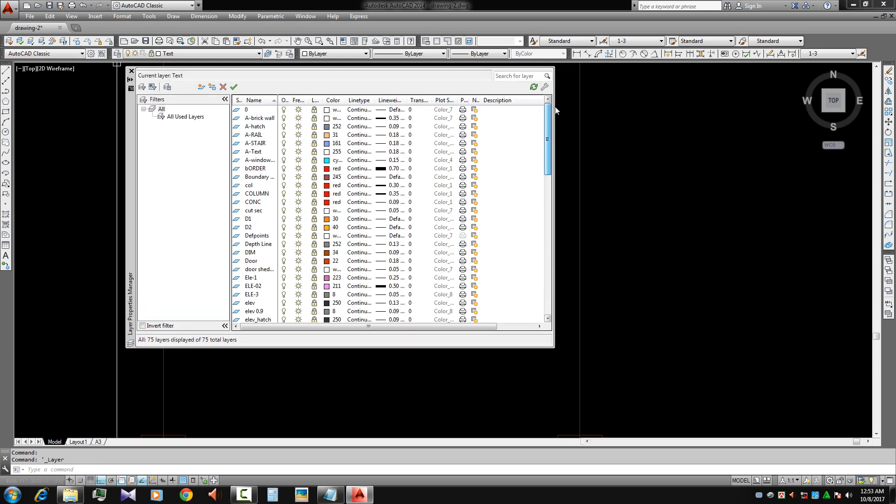
left_click(362, 113)
left_click(535, 163)
left_click_drag(548, 139, 549, 330)
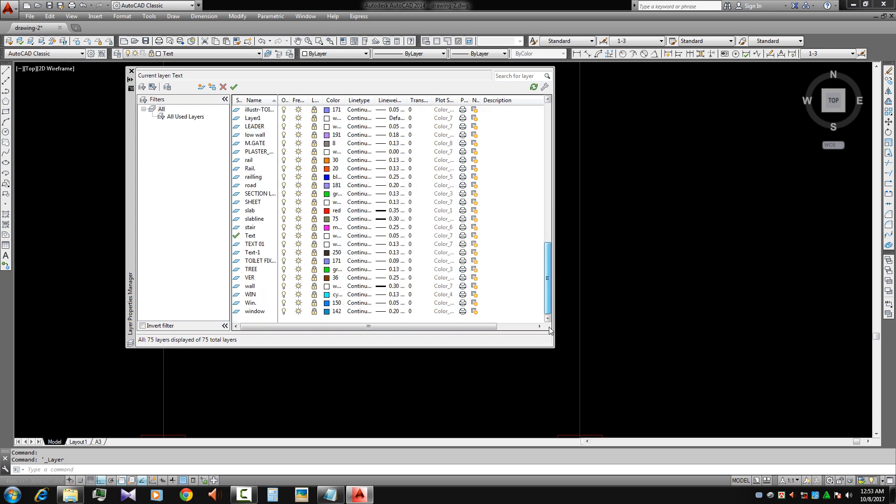
key("ctrl+a")
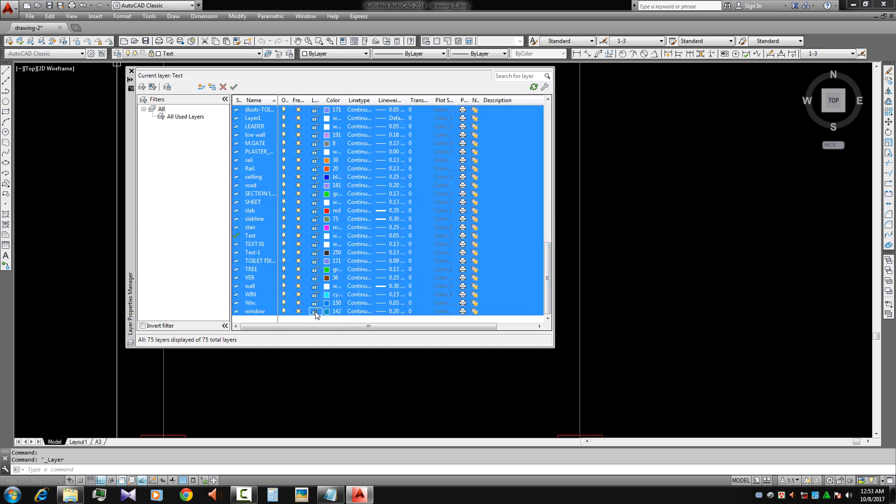
left_click(131, 71)
key("Escape")
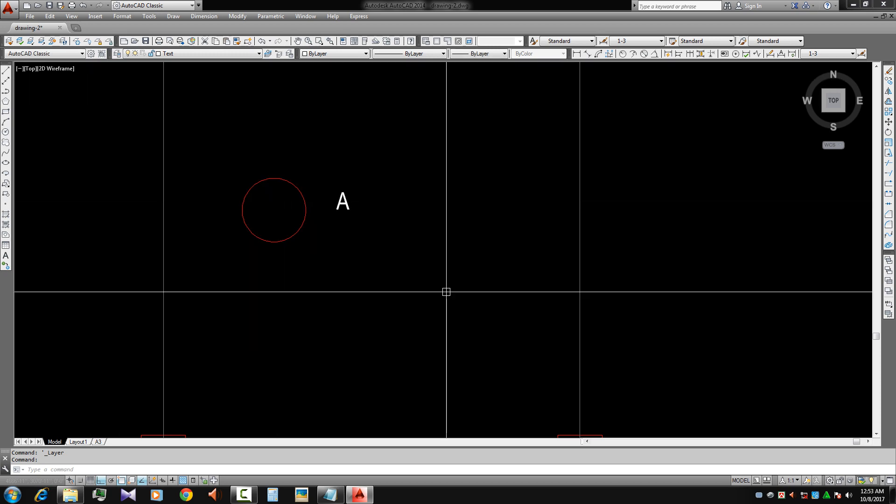
Shrink the circle about its centre so it is closer to the letter's size
scroll(376, 308, "down", 3)
scroll(360, 277, "up", 4)
scroll(354, 277, "up", 3)
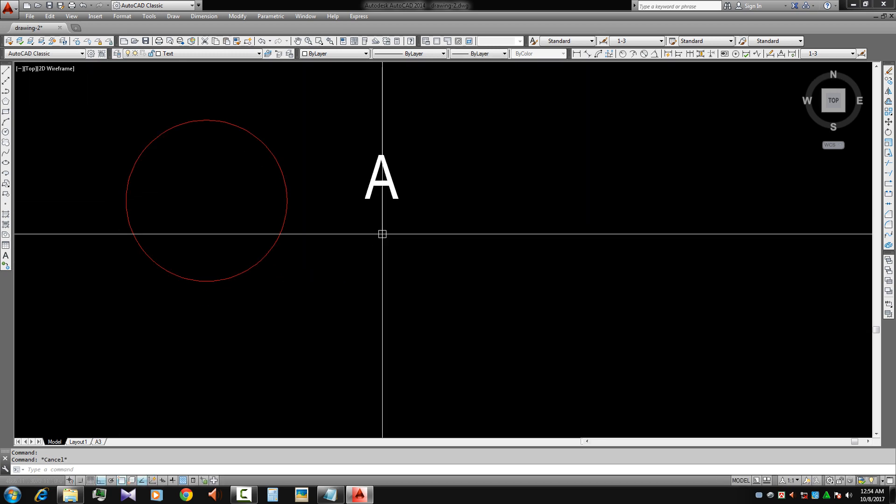
left_click(330, 202)
left_click(266, 206)
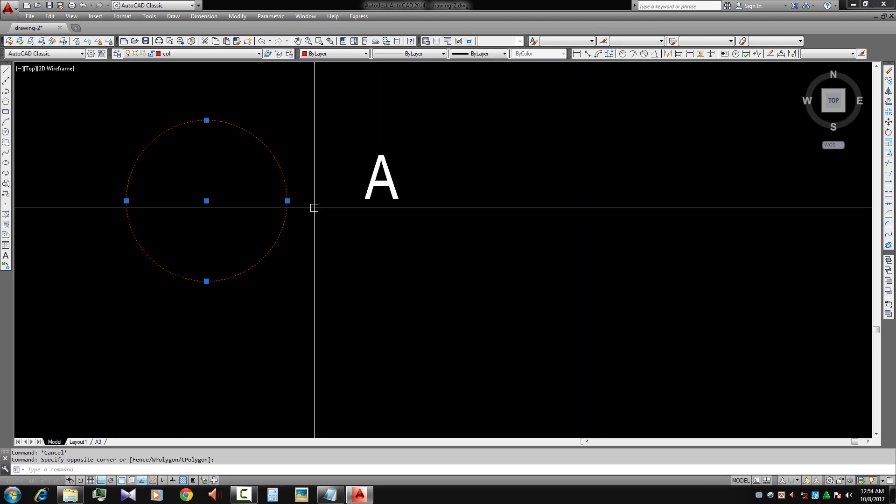
left_click(287, 200)
left_click(253, 206)
key("Escape")
Move the letter A into the middle of the circle with ortho off
left_click(382, 185)
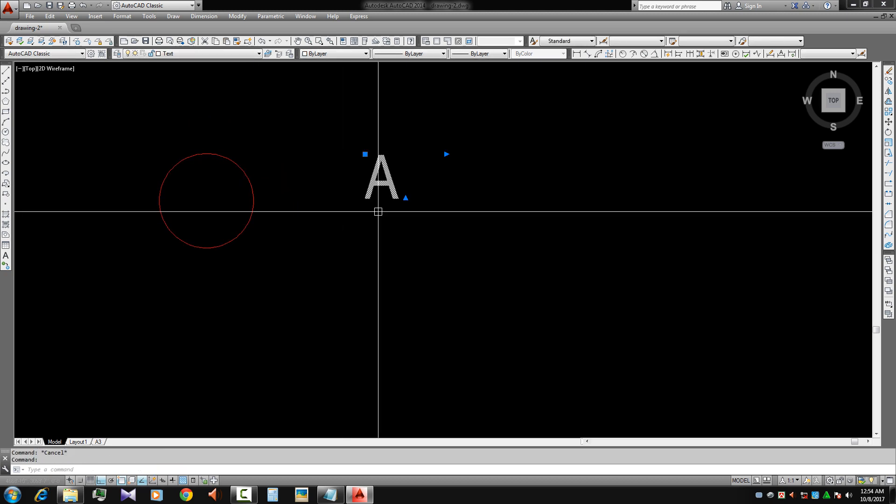
type("m")
key("Return")
left_click(411, 274)
key("F8")
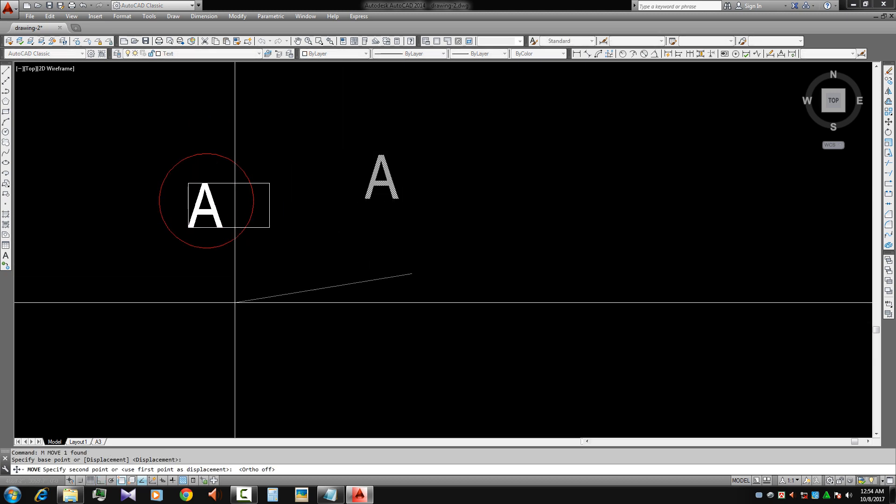
left_click(236, 297)
key("Escape")
Reduce the circle's radius further so it fits more tightly around the letter A
scroll(238, 200, "up", 1)
left_click(299, 194)
left_click(243, 205)
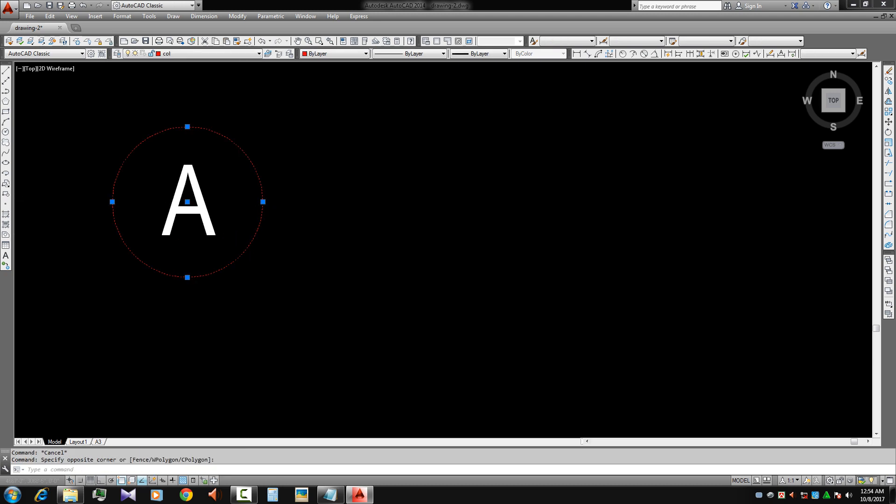
left_click(263, 202)
left_click(236, 202)
key("Escape")
scroll(278, 266, "down", 3)
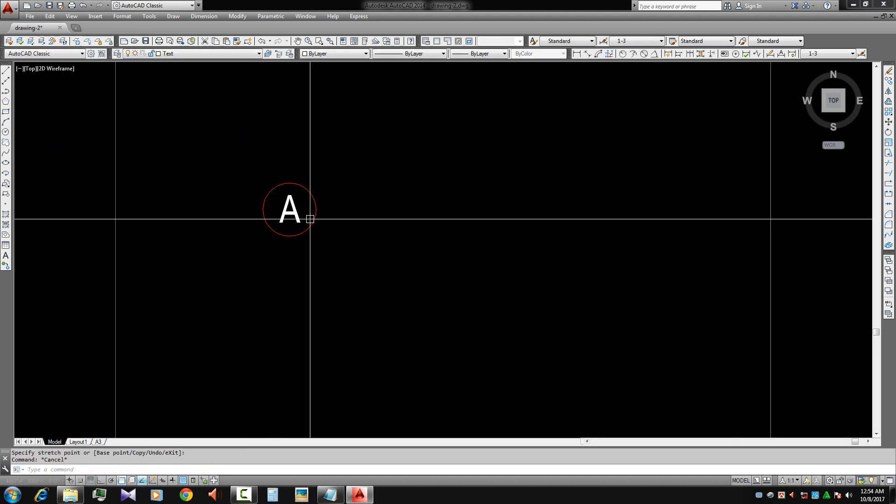
Move the letter A and its circle onto the upper part of the leftmost vertical grid line
scroll(309, 219, "up", 2)
left_click(320, 220)
left_click(254, 186)
scroll(293, 285, "down", 2)
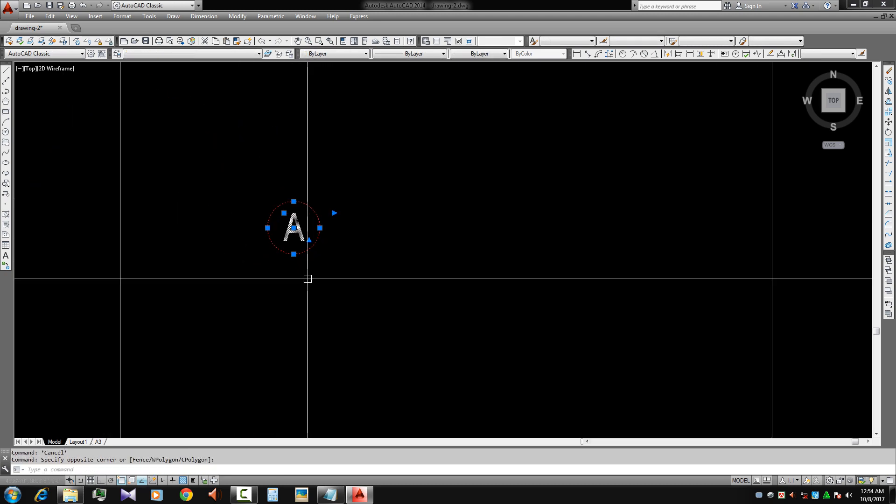
type("m")
key("Return")
left_click(293, 253)
scroll(298, 299, "down", 2)
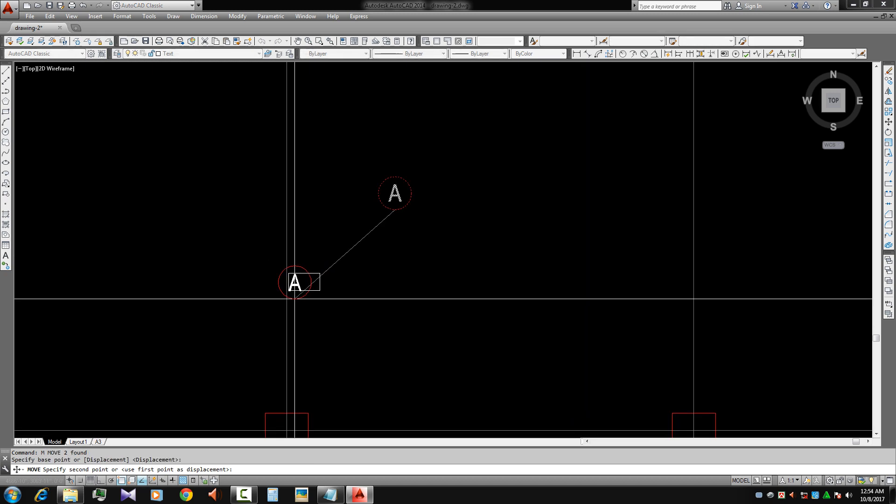
left_click(292, 240)
key("Escape")
scroll(296, 250, "up", 2)
scroll(299, 260, "down", 1)
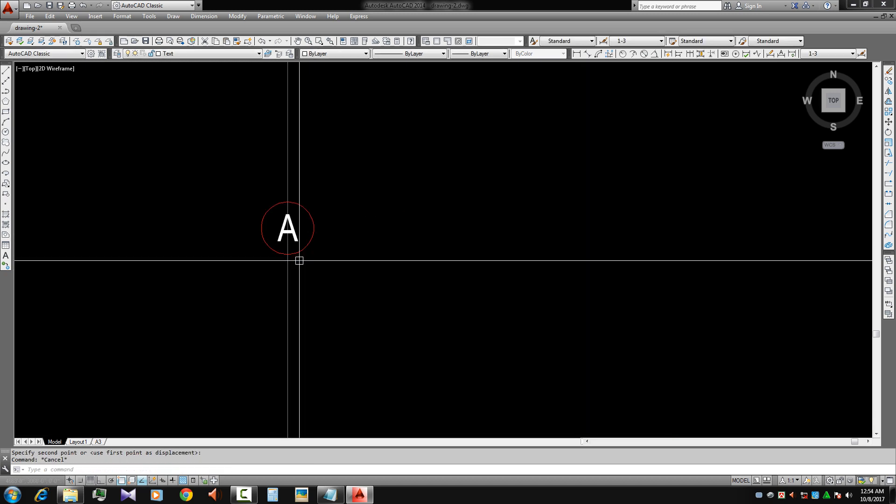
Draw a horizontal construction line (XLINE) through the bottom of the A circle with ortho on
type("xl")
key("Return")
left_click(287, 254)
key("F8")
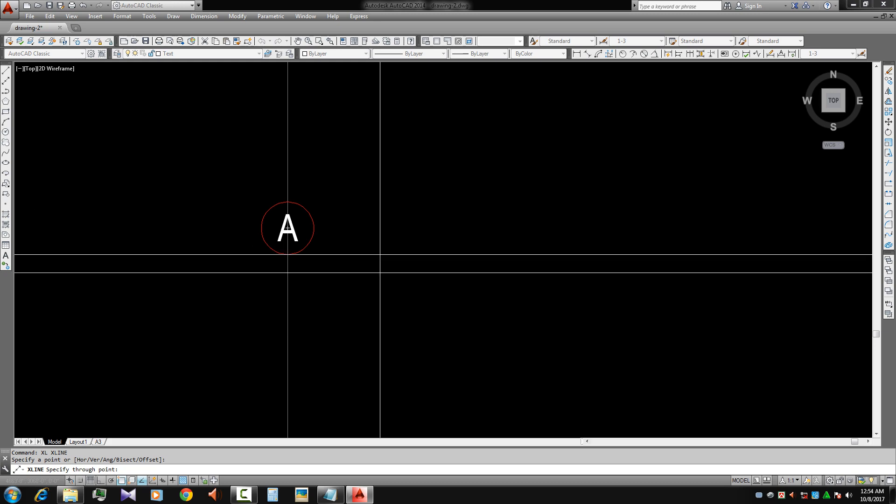
scroll(402, 289, "down", 2)
left_click(438, 298)
Trim the vertical grid lines above the horizontal construction line
left_click(448, 249)
scroll(419, 302, "down", 5)
type("tr")
key("Return")
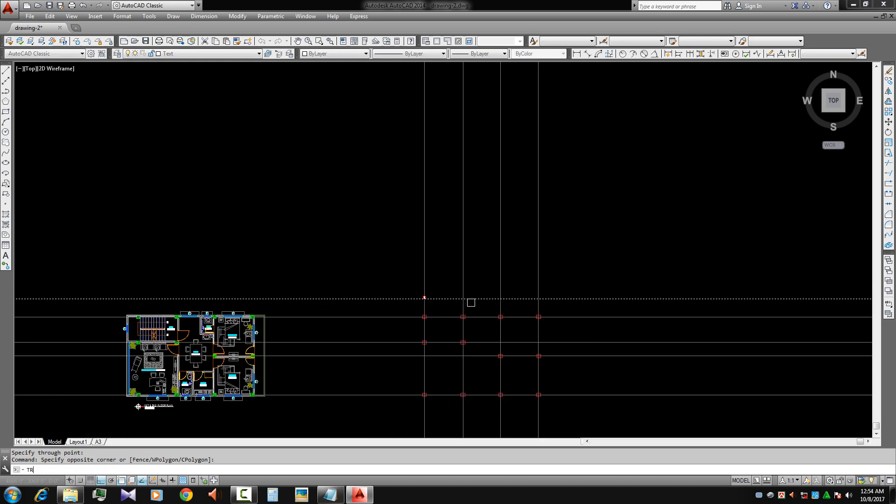
left_click(586, 272)
left_click(413, 247)
key("Escape")
Copy the A bubble onto the tops of the other three vertical grid lines
scroll(446, 293, "up", 6)
middle_click_drag(341, 292, 331, 230)
left_click(331, 230)
left_click(434, 352)
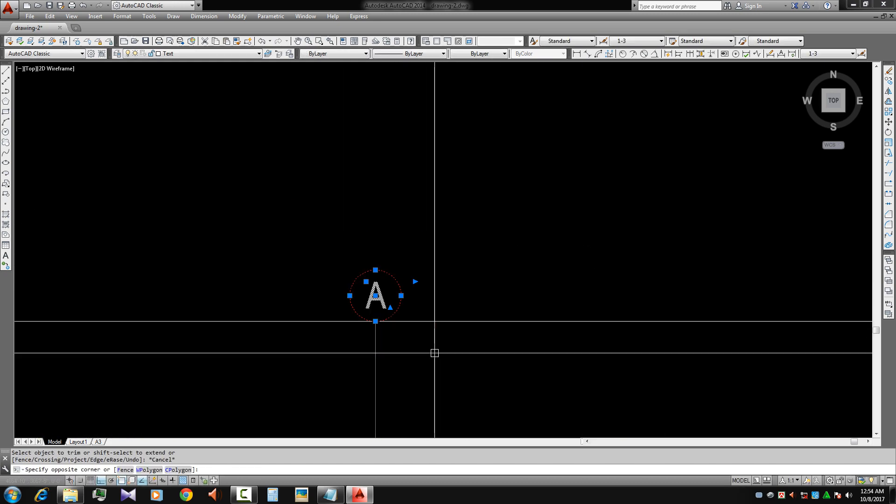
middle_click_drag(426, 349, 414, 307)
type("co")
key("Return")
left_click(363, 322)
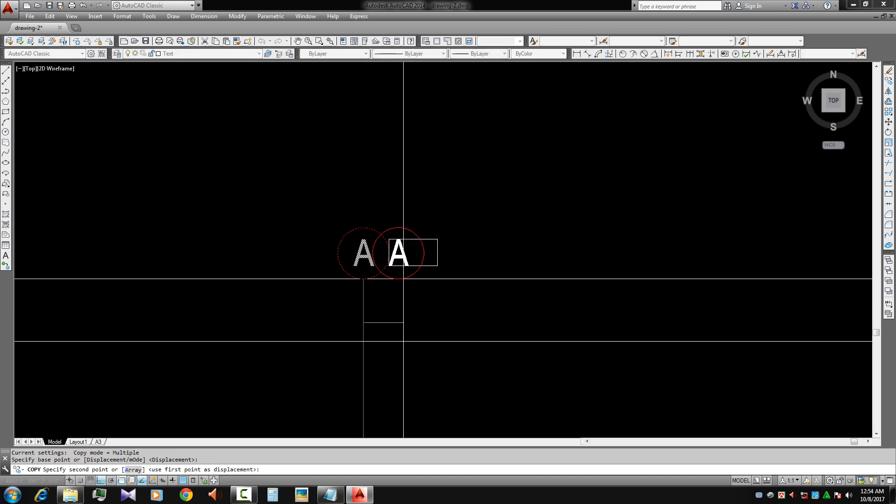
scroll(402, 352, "down", 5)
middle_click_drag(520, 358, 402, 338)
left_click(517, 321)
middle_click_drag(597, 340, 354, 296)
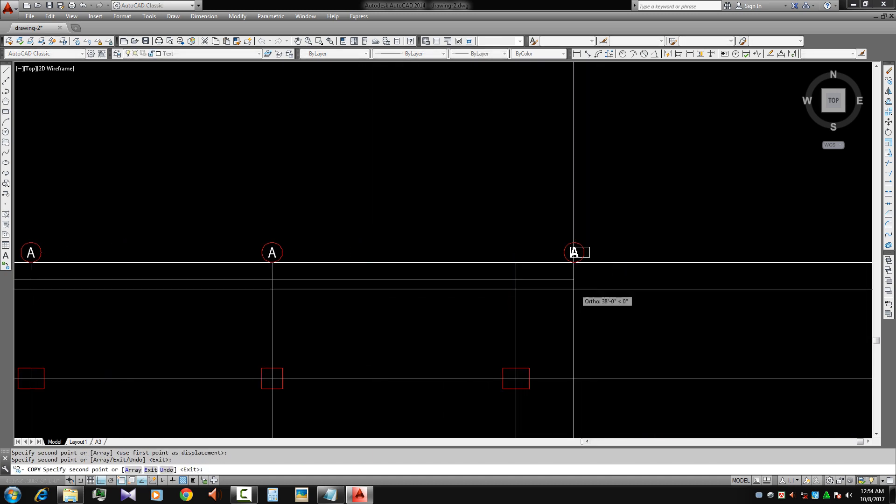
left_click(516, 262)
key("Escape")
Change the letter in the second vertical grid line's bubble to B
scroll(291, 257, "up", 4)
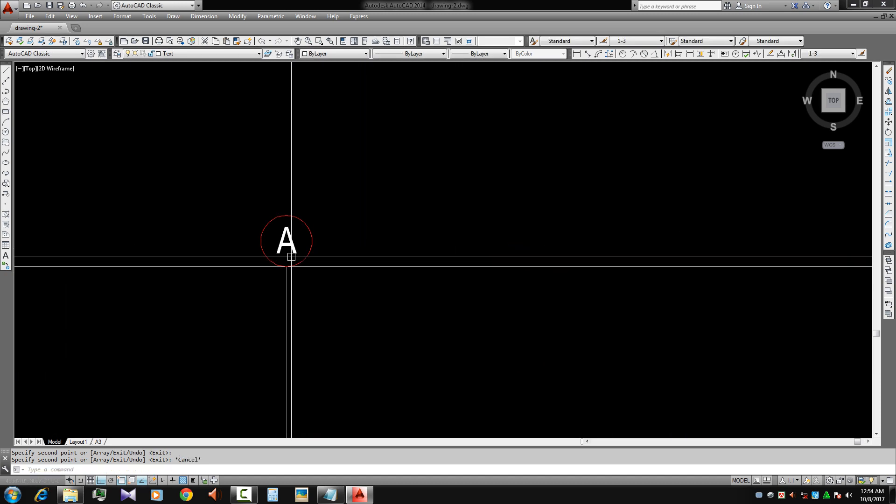
double_click(286, 241)
type("B")
left_click(290, 300)
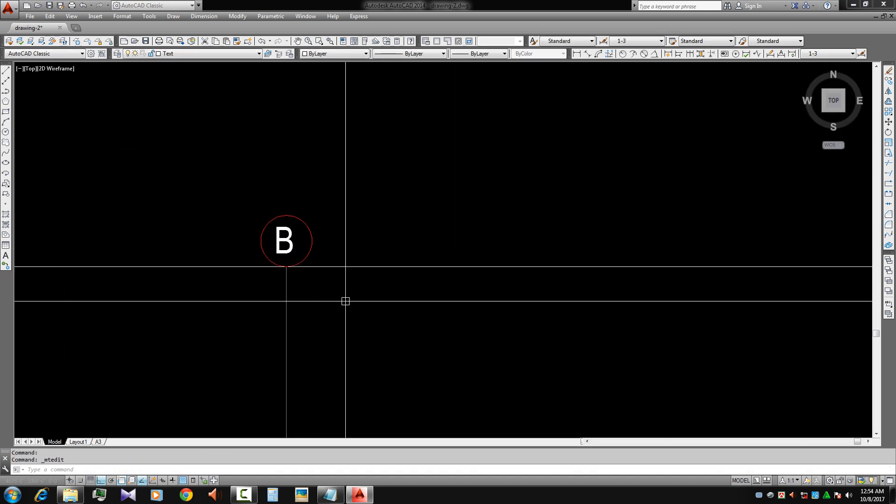
Move the letter B slightly so it is centred in its circle
scroll(316, 277, "up", 2)
key("Escape")
left_click(299, 258)
middle_click_drag(368, 260, 52, 241)
type("m")
left_click(404, 242)
left_click(406, 243)
key("Escape")
Change the letter in the third vertical grid line's bubble to C
scroll(406, 242, "down", 4)
scroll(392, 251, "up", 2)
double_click(450, 224)
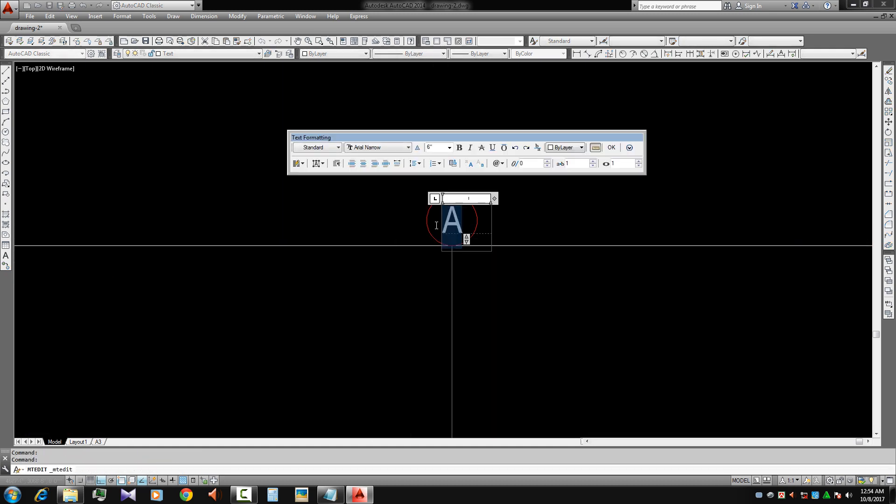
type("C")
left_click(471, 273)
key("Escape")
Change the letter in the fourth vertical grid line's bubble to D
scroll(452, 225, "down", 3)
middle_click_drag(480, 235, 377, 258)
scroll(498, 252, "up", 3)
double_click(452, 245)
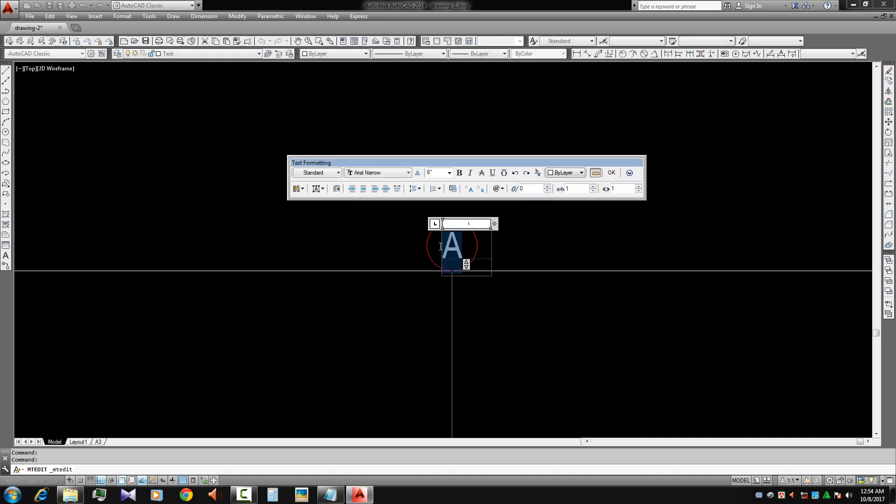
type("D")
left_click(439, 289)
key("Escape")
Move the letter D slightly so it is centred in its circle
scroll(459, 251, "up", 2)
left_click(451, 247)
middle_click_drag(500, 282, 460, 304)
left_click(424, 255)
type("m")
left_click(532, 251)
left_click(536, 251)
Erase the horizontal construction line beneath the lettered bubbles
scroll(536, 268, "down", 3)
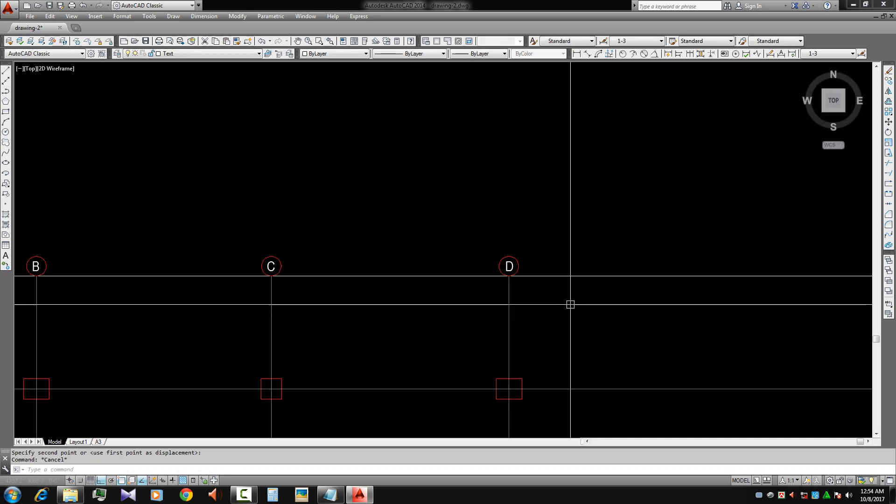
left_click(570, 304)
left_click(546, 261)
type("e")
Copy the A bubble onto the uppermost horizontal grid line, to the left of the first column
scroll(515, 317, "down", 1)
middle_click_drag(295, 319, 418, 257)
key("Escape")
key("Escape")
scroll(378, 237, "up", 2)
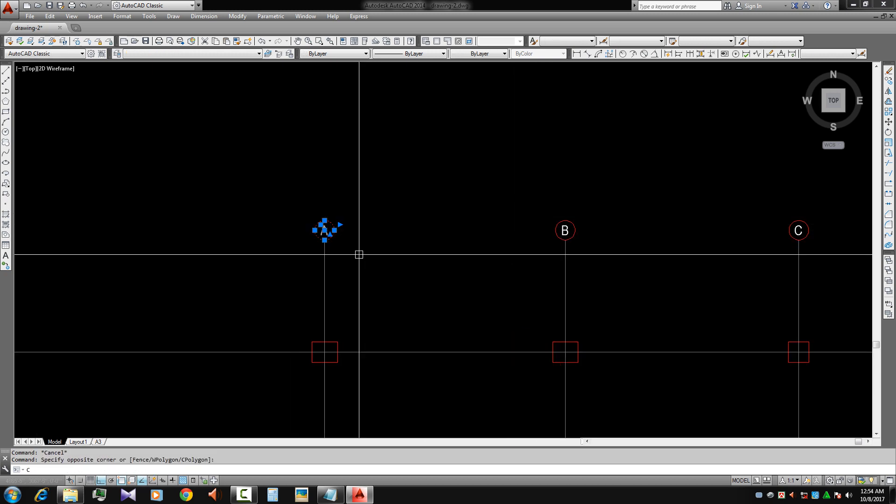
type("CO")
key("space")
left_click(334, 230)
middle_click_drag(336, 332, 440, 228)
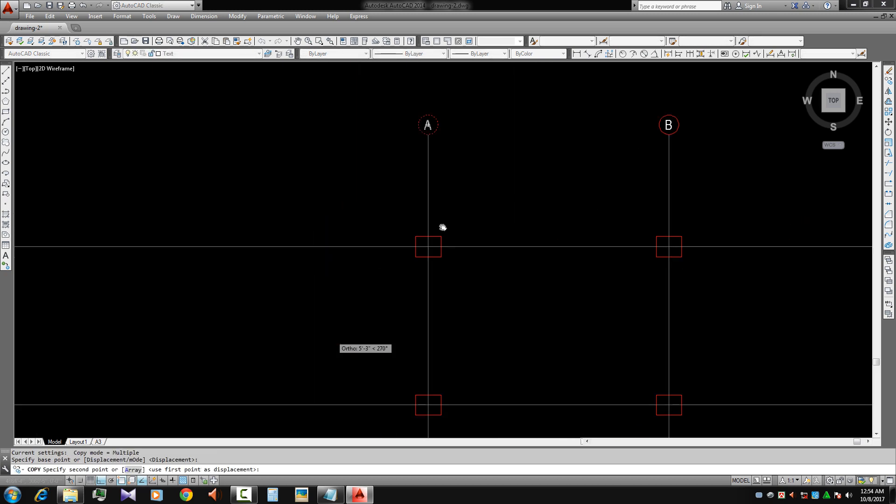
left_click(326, 242)
key("Escape")
key("Escape")
Draw a vertical construction line through the right edge of the copied bubble
scroll(328, 272, "up", 2)
type("X")
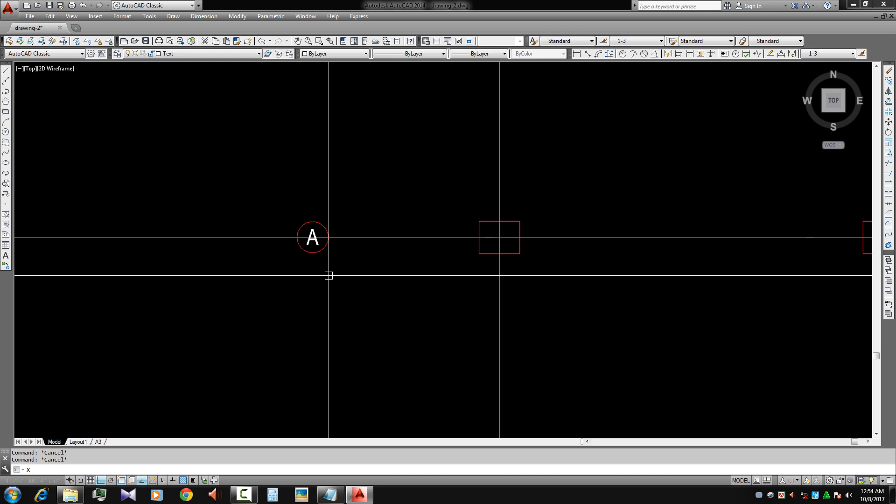
type("L")
left_click(328, 237)
left_click(346, 208)
key("space")
Trim the horizontal grid lines to the left of the vertical construction line
scroll(350, 205, "down", 3)
left_click(352, 199)
left_click(339, 189)
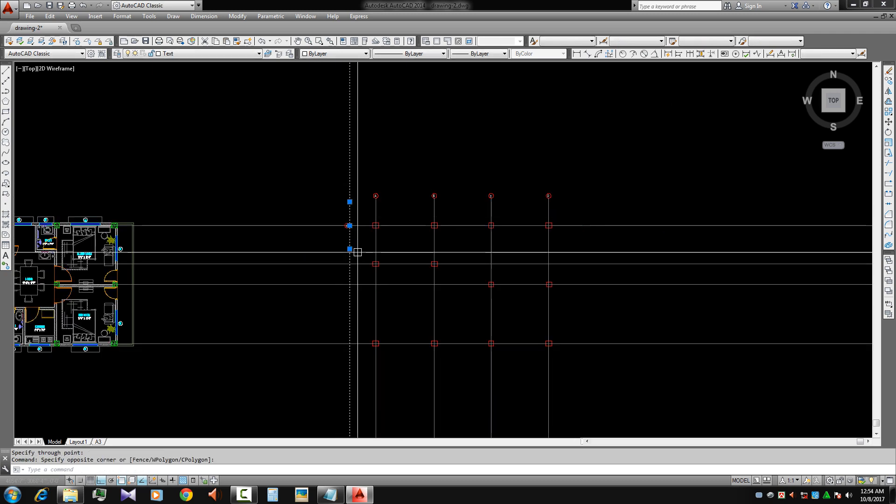
scroll(357, 252, "down", 1)
type("TR")
key("space")
left_click(332, 310)
left_click(329, 198)
key("Escape")
Change the text in the uppermost horizontal grid line's bubble to 1
scroll(358, 215, "up", 5)
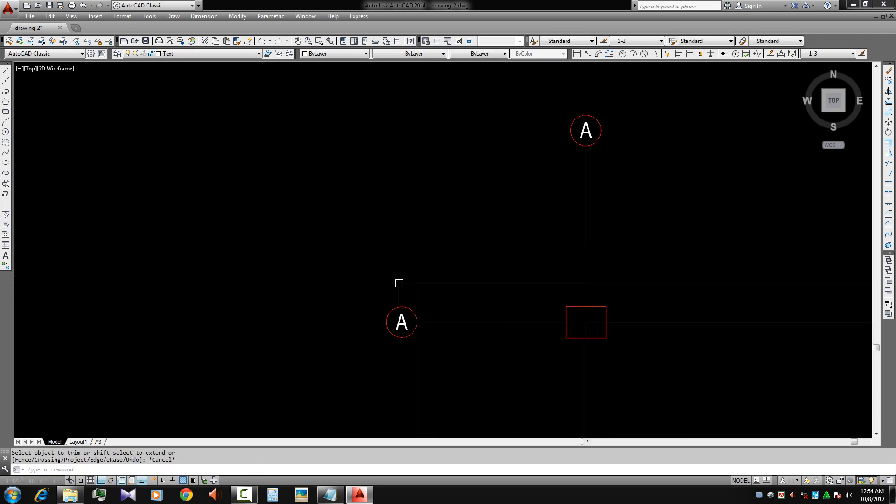
middle_click_drag(398, 282, 390, 178)
scroll(392, 210, "up", 2)
double_click(387, 214)
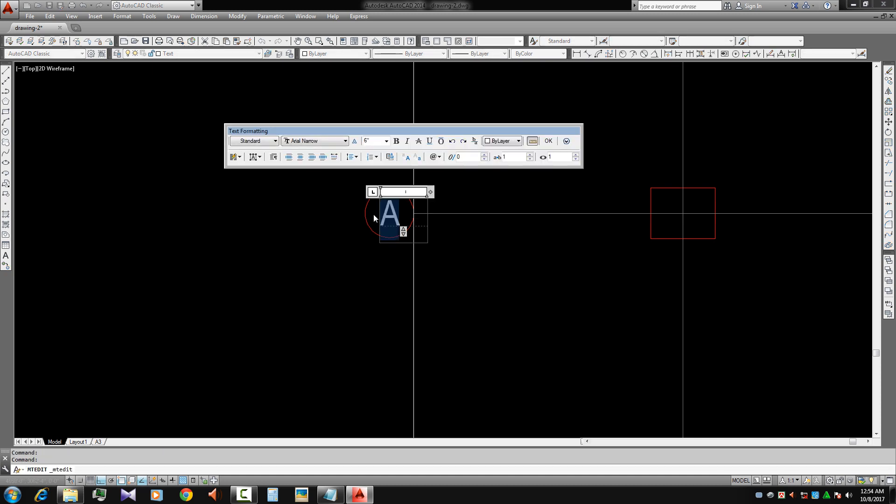
type("1")
left_click(374, 214)
Move the number 1 slightly to centre it in its circle
scroll(373, 261, "up", 2)
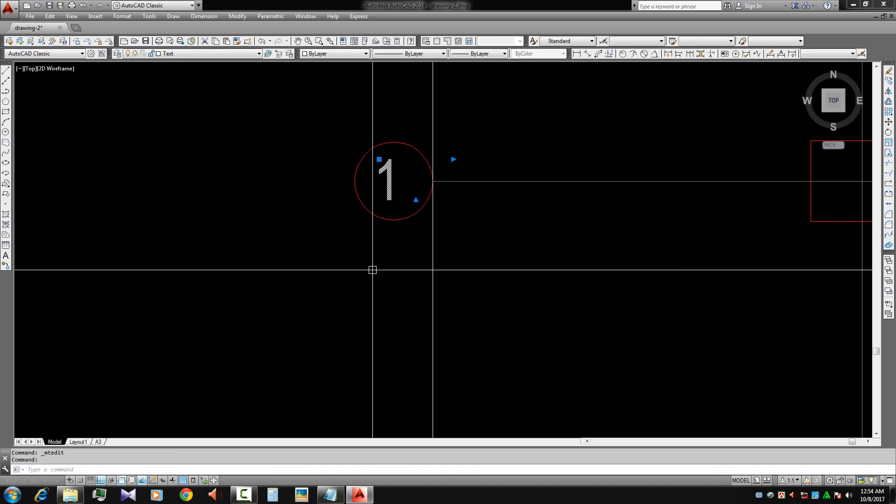
type("M")
key("space")
left_click(347, 289)
left_click(353, 290)
key("Escape")
left_click(415, 112)
left_click(332, 272)
scroll(284, 271, "down", 3)
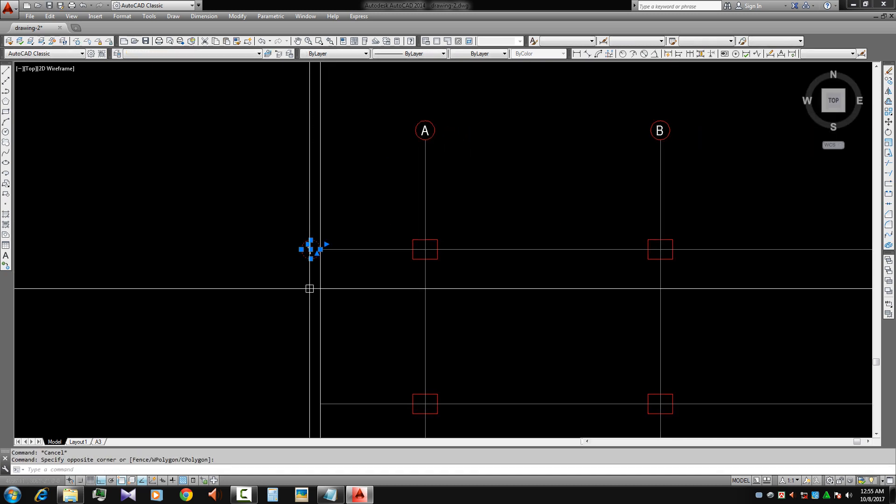
key("Escape")
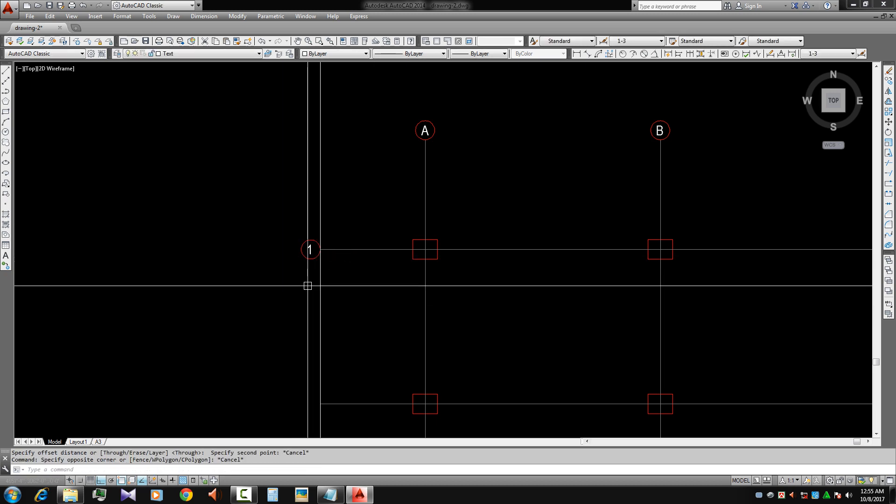
Copy the number 1 bubble onto the left ends of the other three horizontal grid lines
left_click_drag(307, 286, 310, 246)
type("C")
key("Return")
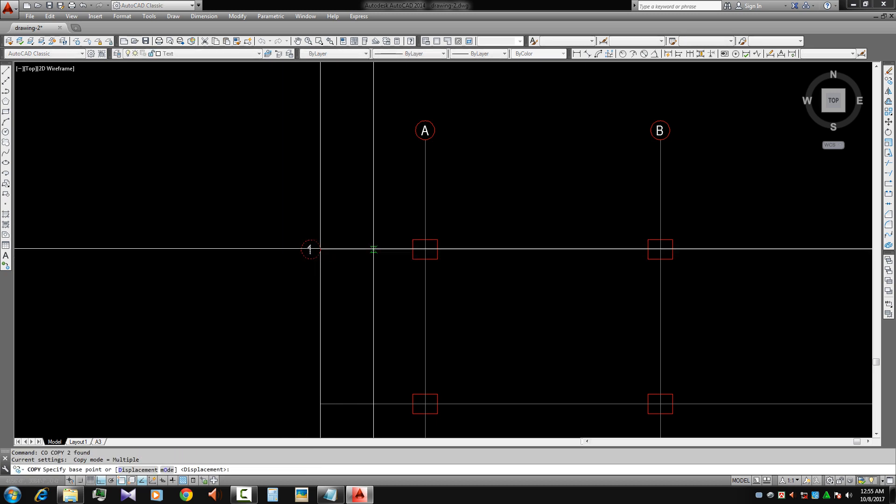
left_click(311, 249)
scroll(362, 388, "down", 2)
left_click(362, 388)
middle_click_drag(362, 421, 356, 264)
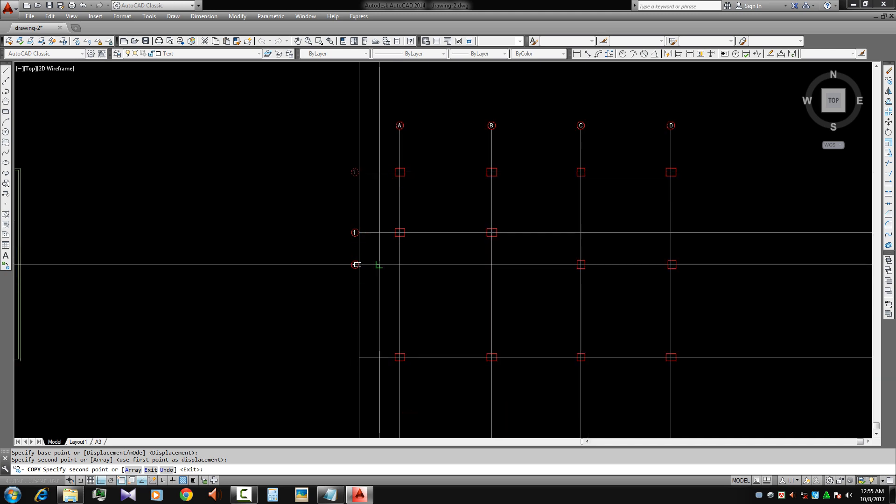
left_click(378, 266)
left_click(378, 358)
key("Escape")
Erase the vertical construction line beside the numbered bubbles
left_click(374, 374)
left_click(336, 394)
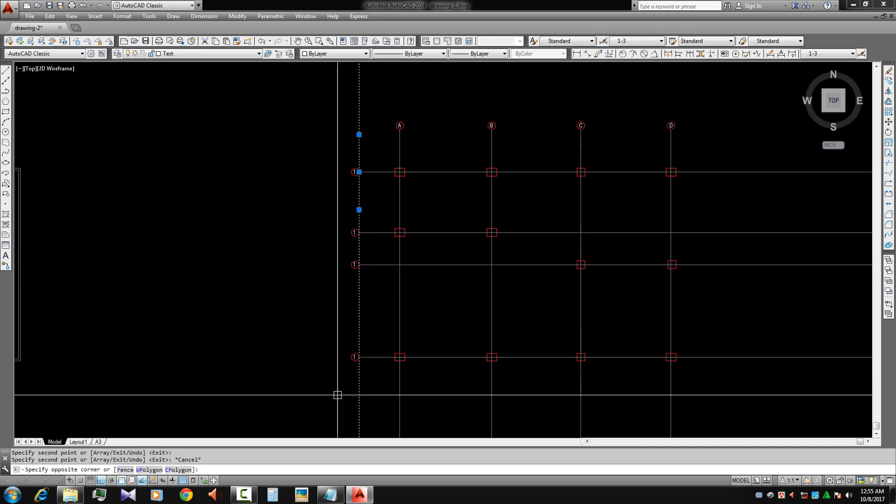
type("E")
key("Return")
Change the number in the second horizontal grid line's bubble to 2
scroll(372, 215, "up", 3)
double_click(297, 286)
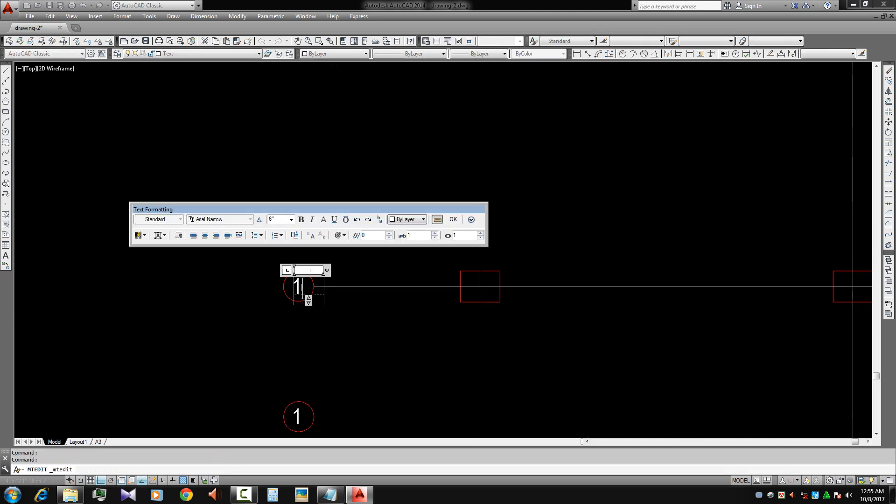
type("2")
left_click(340, 353)
Change the number in the third horizontal grid line's bubble to 3
middle_click_drag(341, 354, 352, 218)
double_click(298, 282)
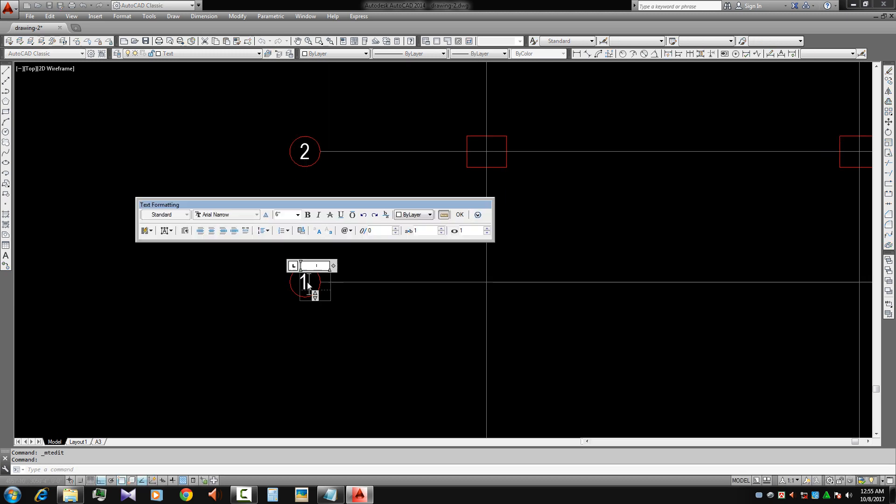
type("3")
left_click(346, 350)
Change the number in the lowest horizontal grid line's bubble to 4
middle_click_drag(345, 350, 387, 107)
middle_click_drag(380, 258, 384, 88)
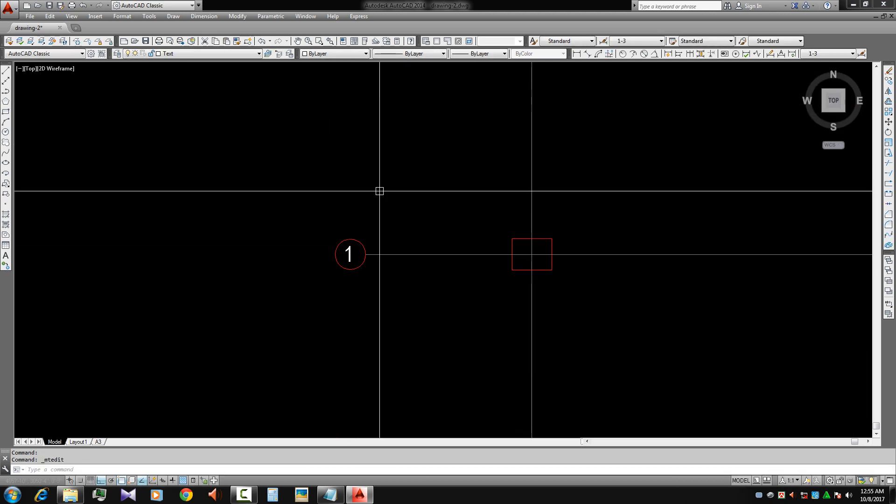
double_click(351, 252)
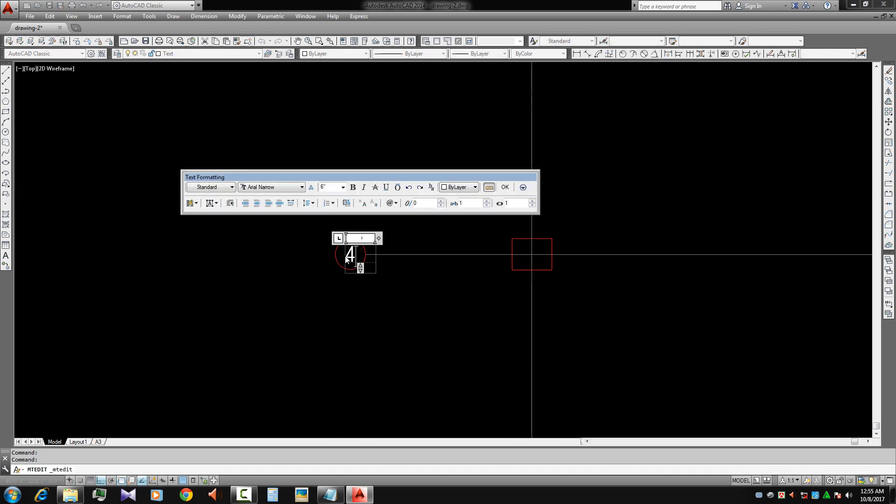
left_click(402, 300)
Draw a horizontal construction line just below grid line 4 and its columns
scroll(420, 266, "down", 6)
scroll(436, 294, "up", 3)
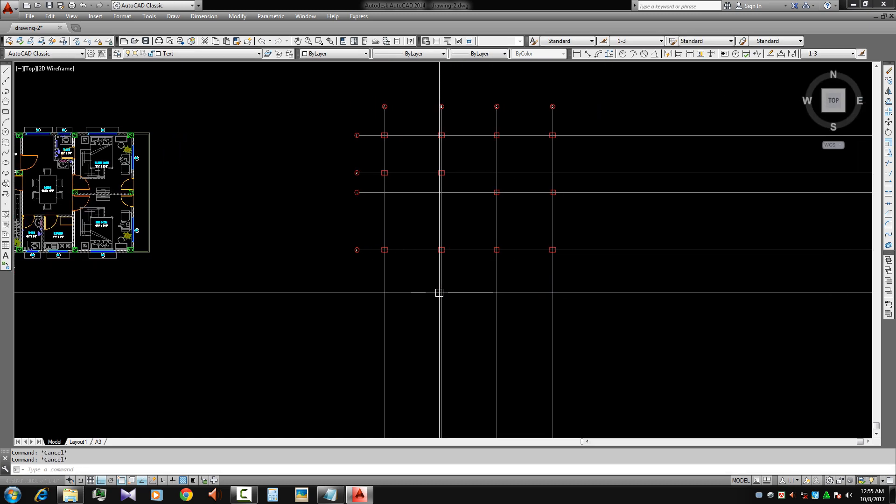
key("space")
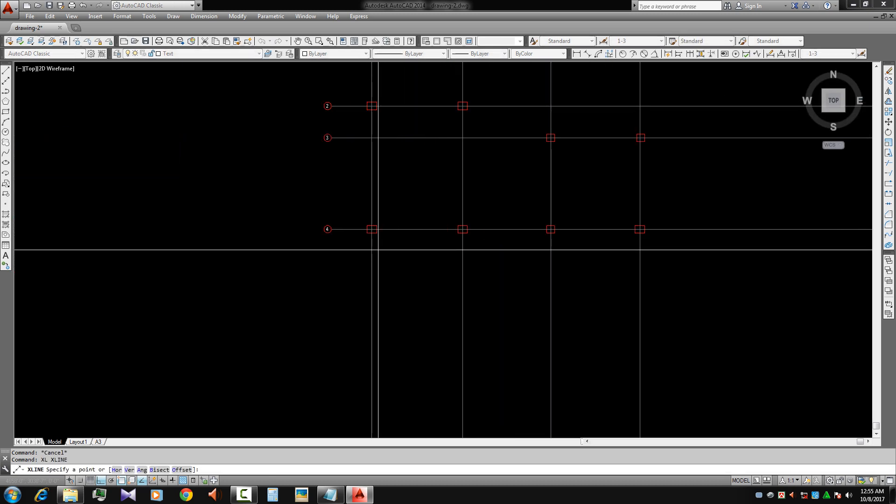
left_click(376, 249)
left_click(420, 256)
key("Escape")
Draw a vertical construction line just to the right of the columns on grid line D
middle_click_drag(503, 256, 359, 256)
key("space")
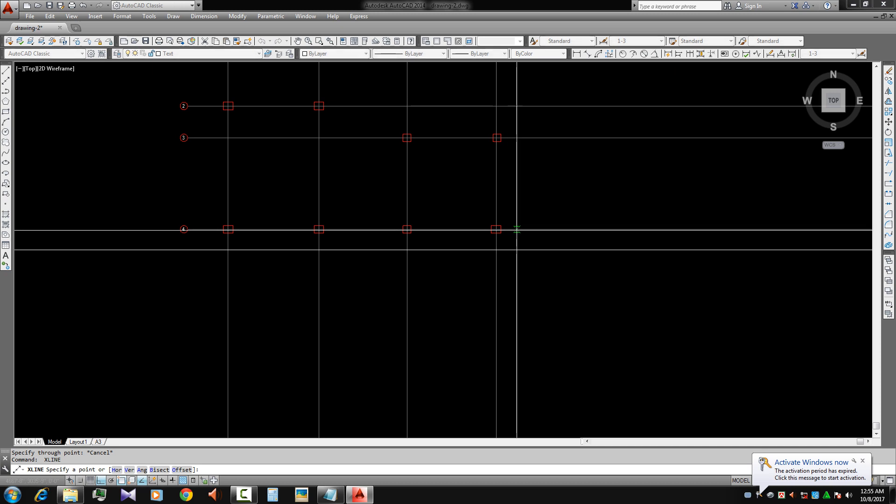
left_click(517, 229)
left_click(526, 313)
key("Escape")
Trim the horizontal grid lines 2, 3 and 4 at the vertical construction line beside grid line D
left_click(535, 195)
left_click(512, 205)
middle_click_drag(524, 232, 452, 237)
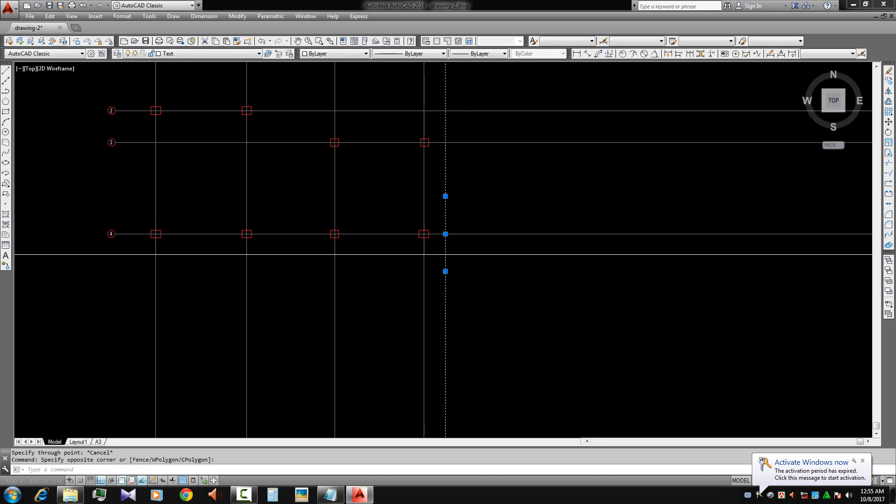
type("tr")
key("space")
left_click(502, 248)
left_click(481, 91)
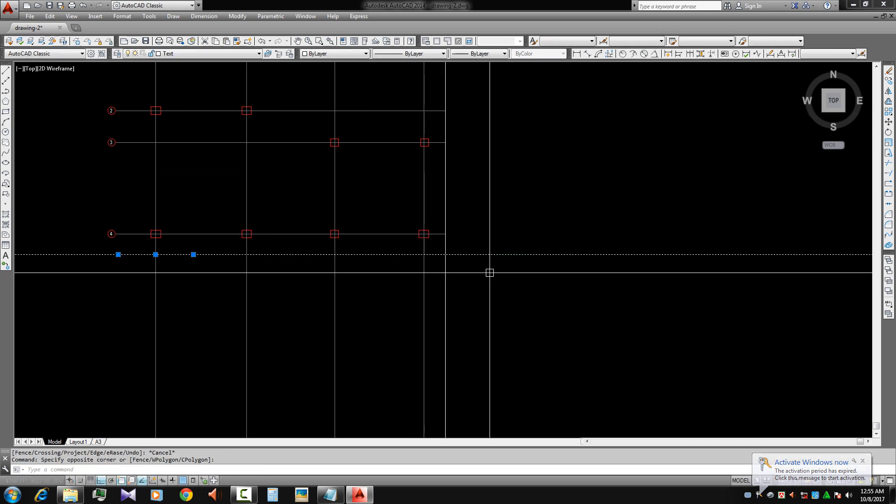
Trim the vertical grid lines below the horizontal construction line, and erase both construction lines
left_click(438, 274)
left_click(137, 321)
key("Escape")
left_click(445, 254)
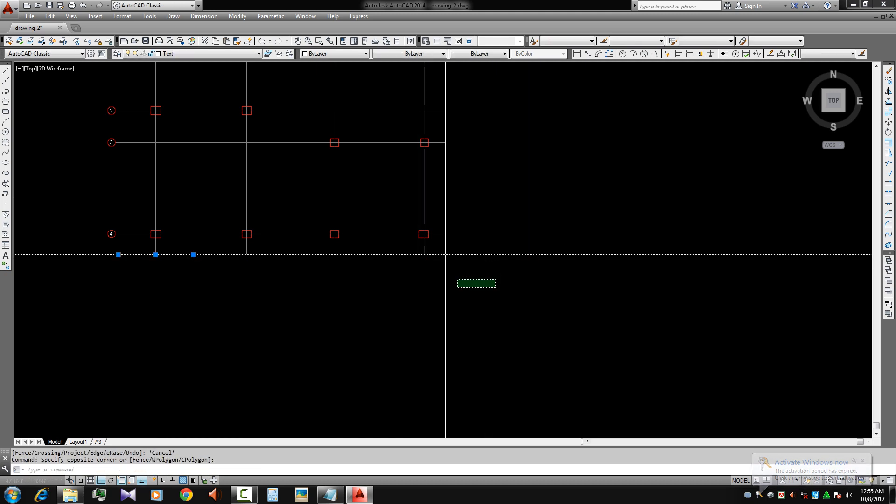
type("e")
key("space")
key("Escape")
Draw a vertical construction line through the trimmed right end of grid line 2
scroll(446, 254, "down", 2)
scroll(444, 158, "up", 4)
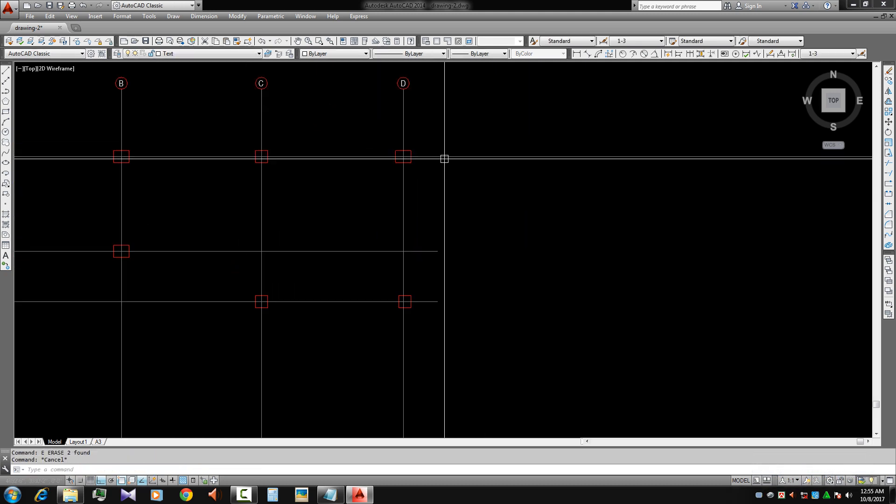
type("xl")
left_click(438, 251)
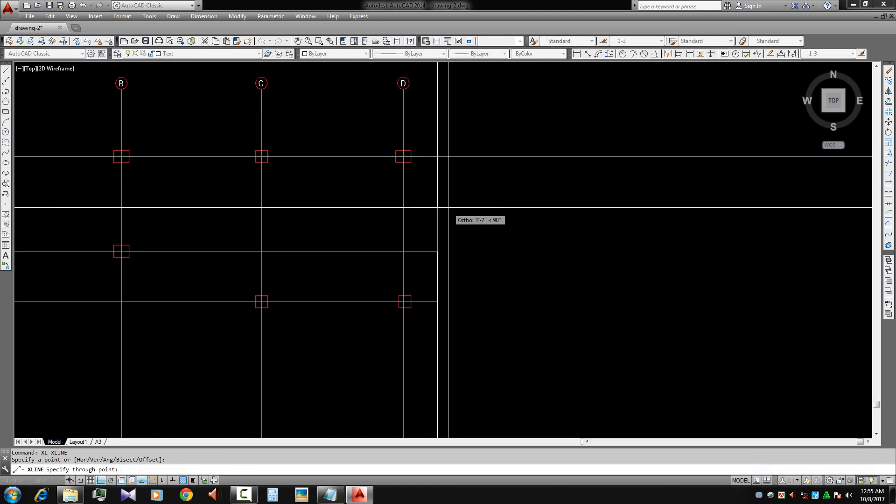
left_click(448, 206)
key("Escape")
Trim grid line 1 beyond the vertical construction line, and erase that construction line
left_click(448, 206)
left_click(438, 203)
middle_click_drag(479, 205, 442, 202)
key("Delete")
type("e")
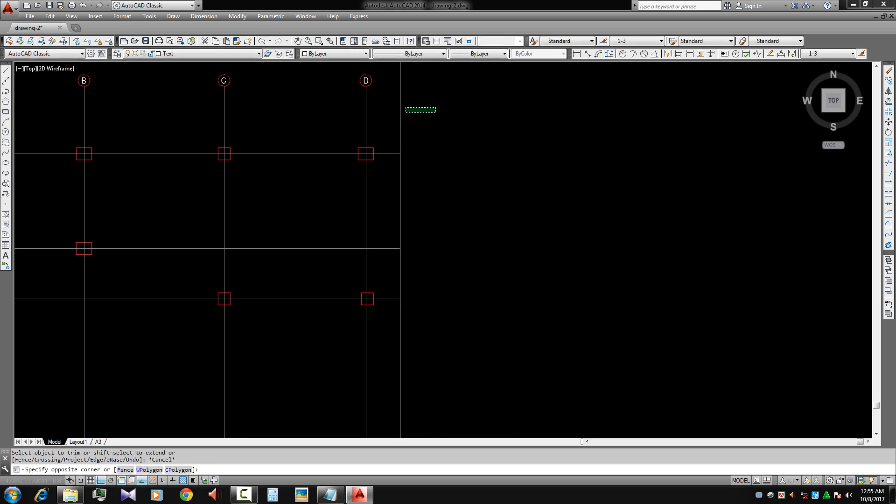
key("space")
scroll(414, 124, "down", 2)
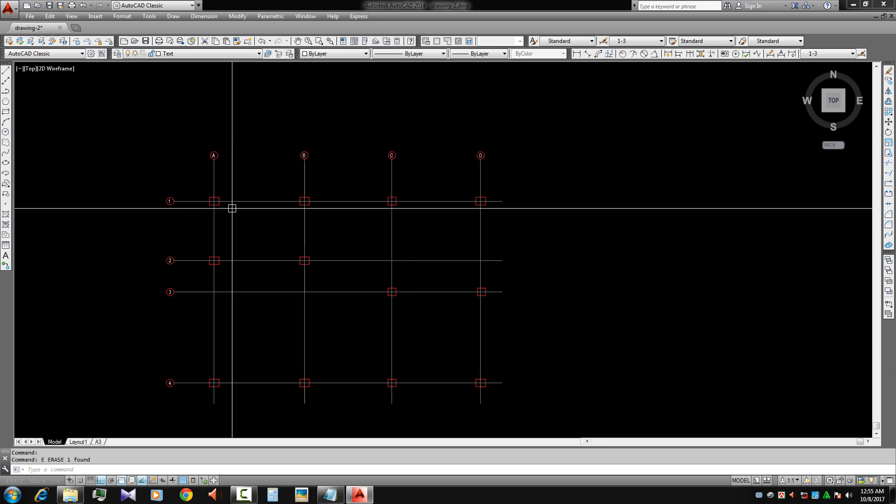
Add a linear dimension between grid lines A and B just above grid line 1
scroll(231, 202, "up", 2)
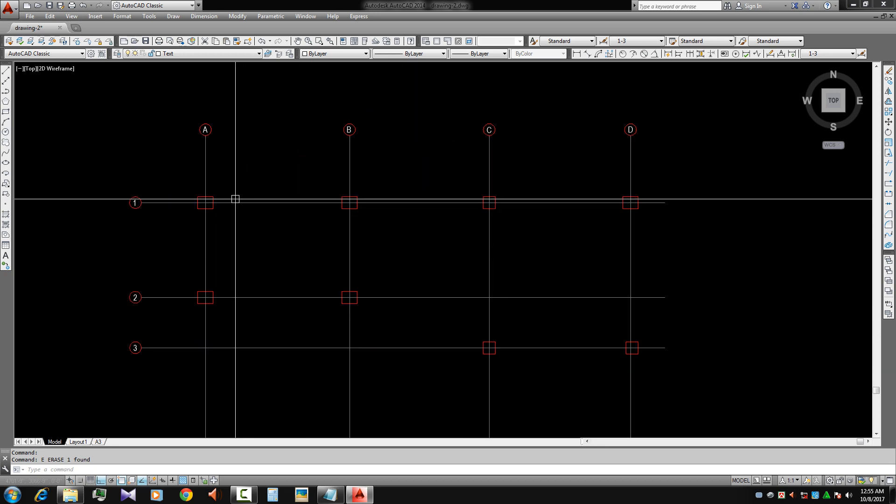
left_click(577, 54)
middle_click_drag(326, 210, 353, 212)
scroll(299, 179, "up", 2)
left_click(318, 140)
left_click(448, 165)
left_click(444, 149)
key("Escape")
scroll(335, 171, "up", 2)
middle_click_drag(336, 171, 331, 249)
left_click(344, 142)
key("Escape")
Create a new dimension style named 1-4 based on style 1-3
left_click(603, 41)
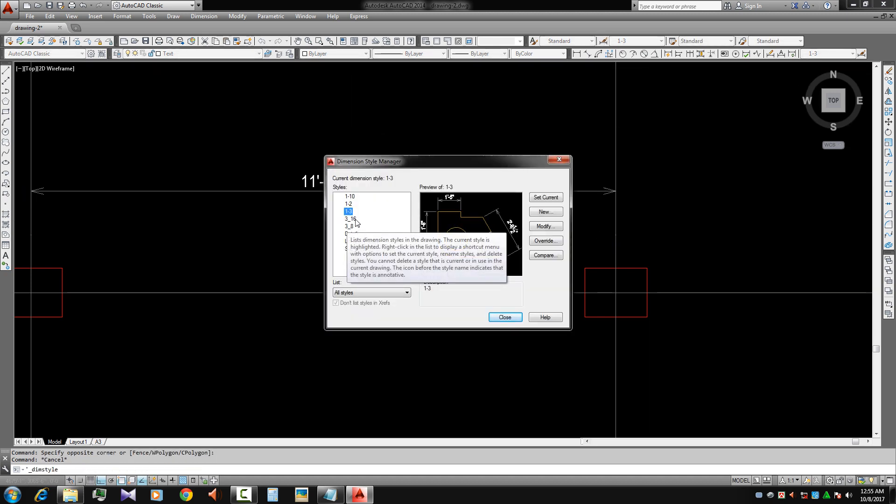
left_click(544, 212)
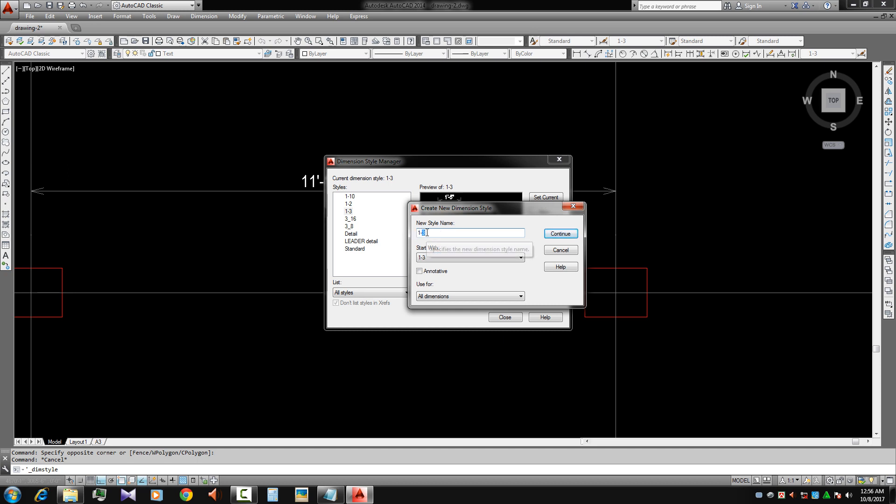
left_click(548, 237)
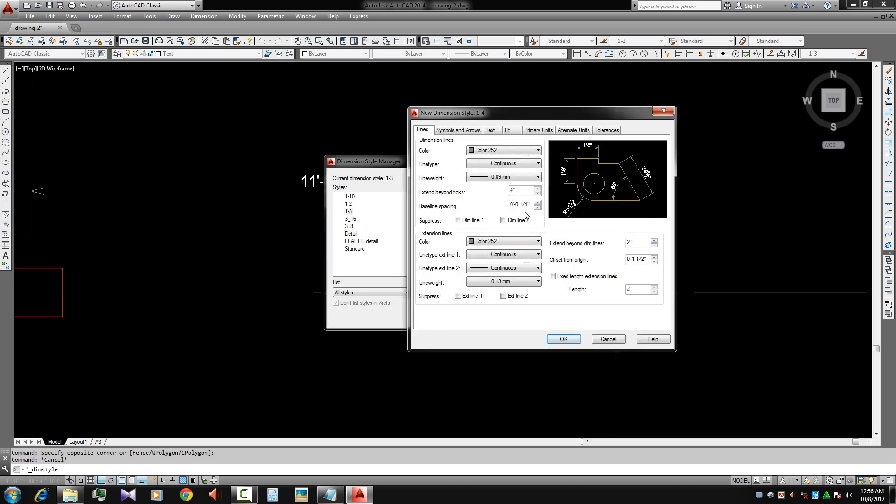
Set the new dimension style's text height to 4" and its offset from the dimension line to 1.5
left_click(495, 132)
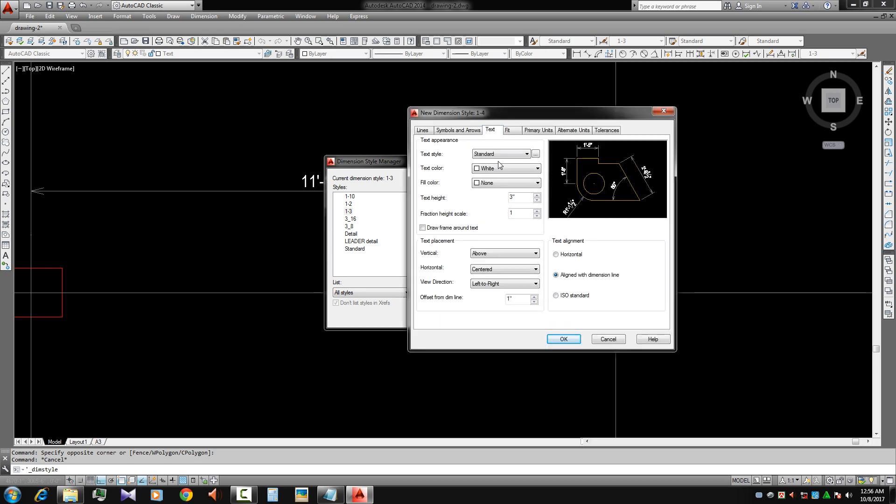
left_click(521, 216)
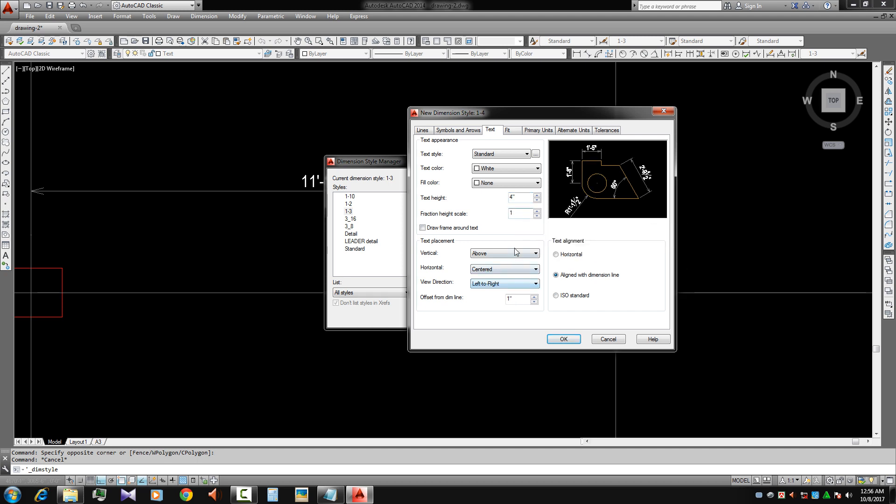
left_click(519, 299)
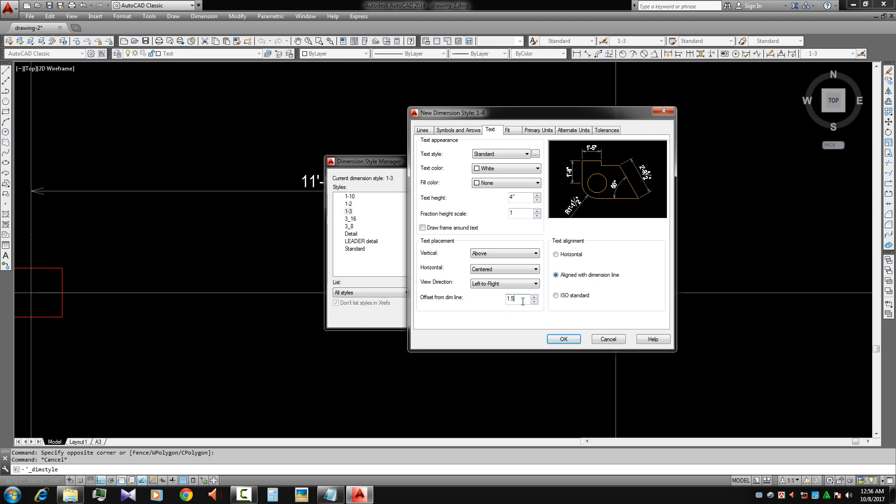
Set the first and second arrowheads of dimension style 1-4 to Closed filled
left_click(458, 130)
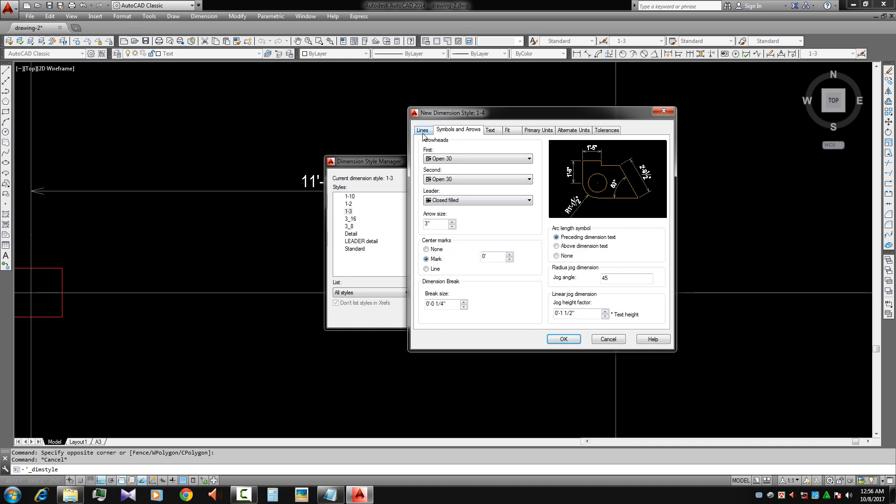
left_click(447, 159)
left_click(449, 169)
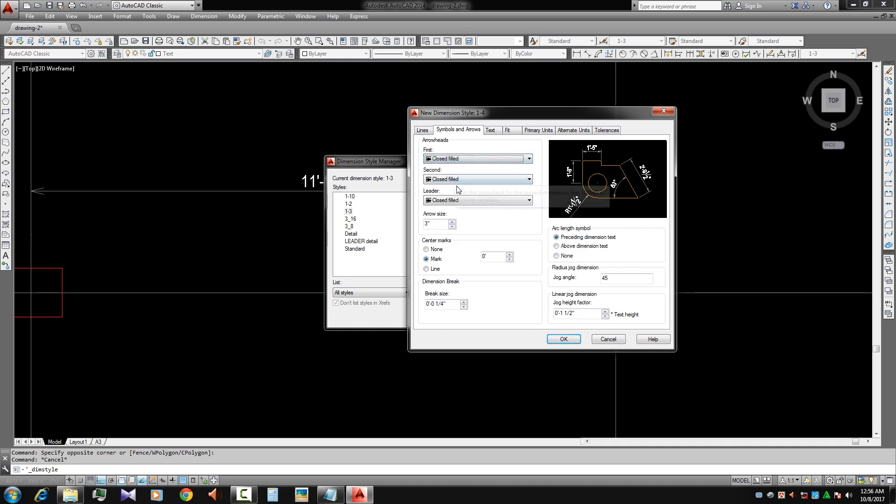
Set the color, linetype and lineweight of the dimension and extension lines in style 1-4 to ByLayer
left_click(425, 132)
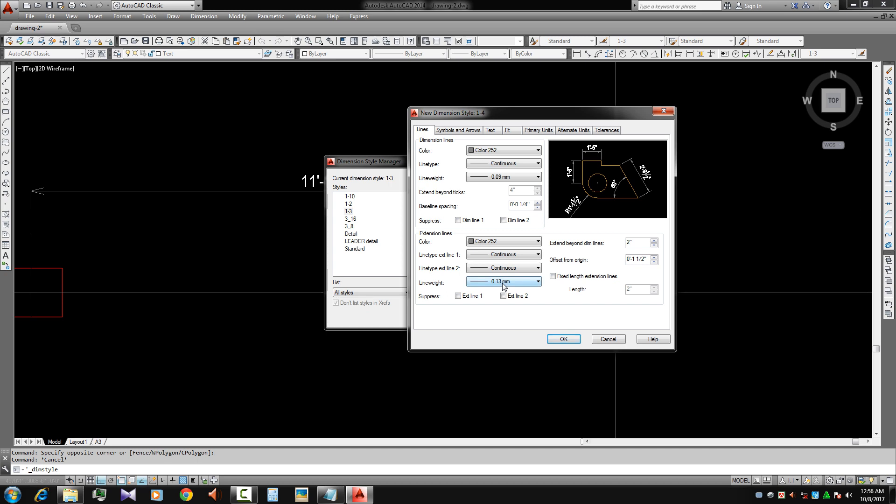
left_click(520, 282)
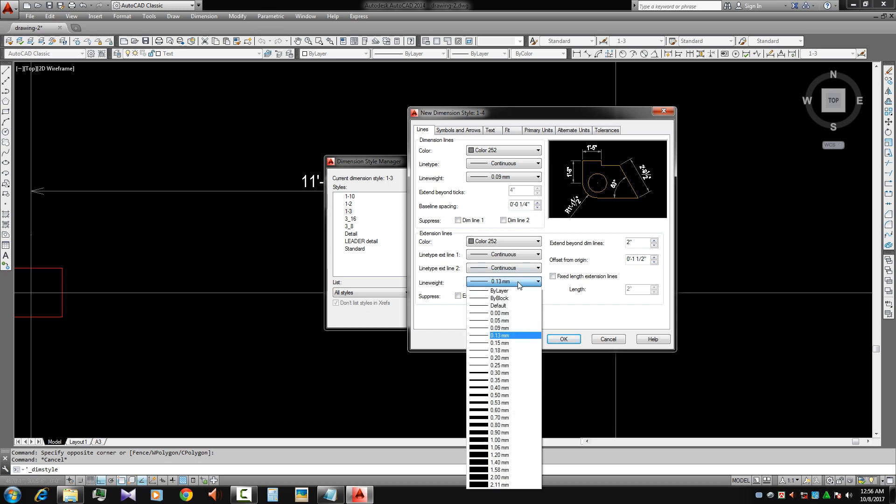
left_click(513, 291)
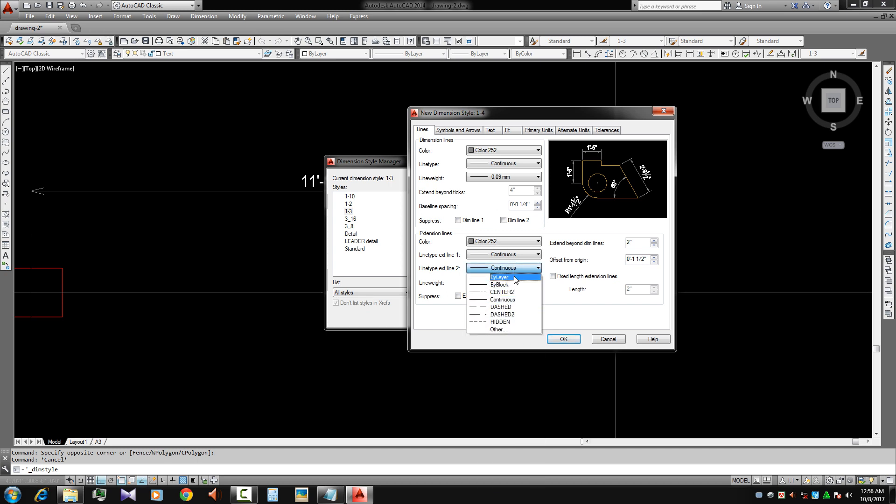
left_click(505, 244)
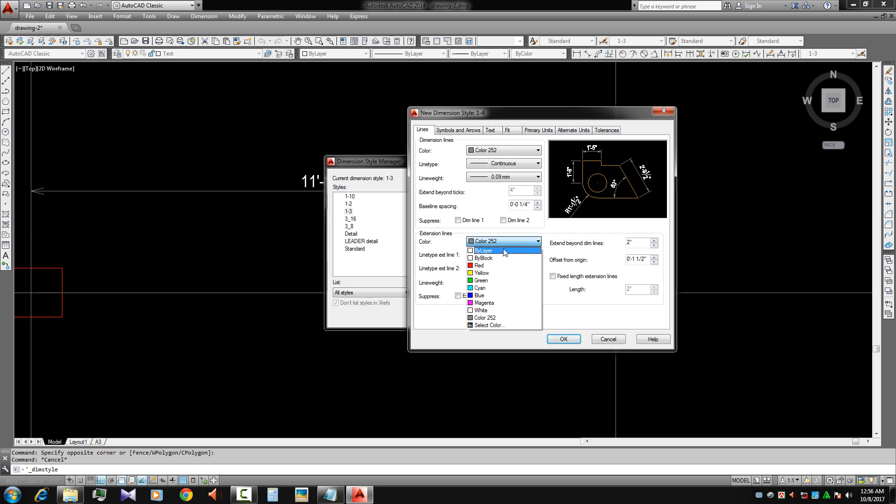
left_click(505, 252)
left_click(500, 151)
left_click(501, 160)
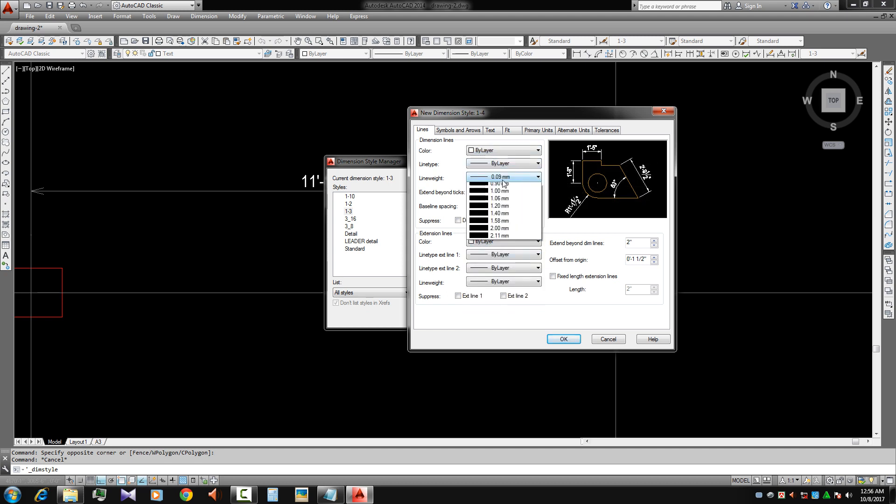
left_click(502, 184)
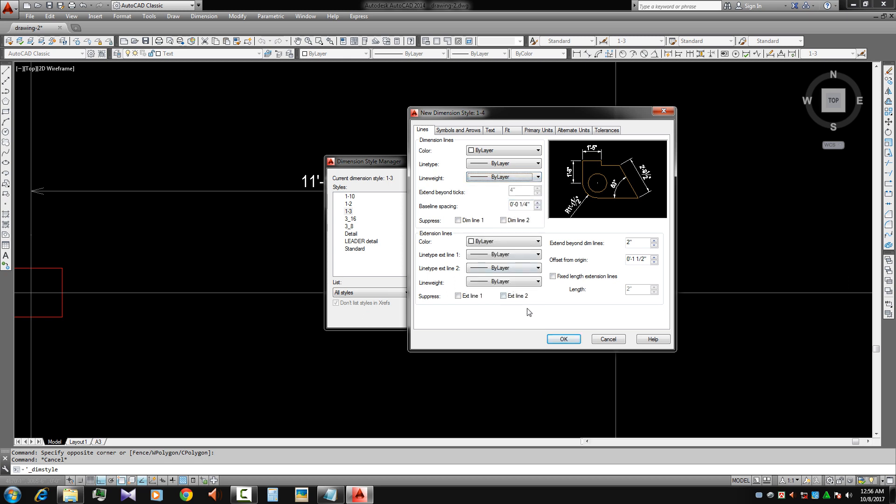
Save dimension style 1-4, make it current and close the style manager
left_click(538, 131)
left_click(490, 130)
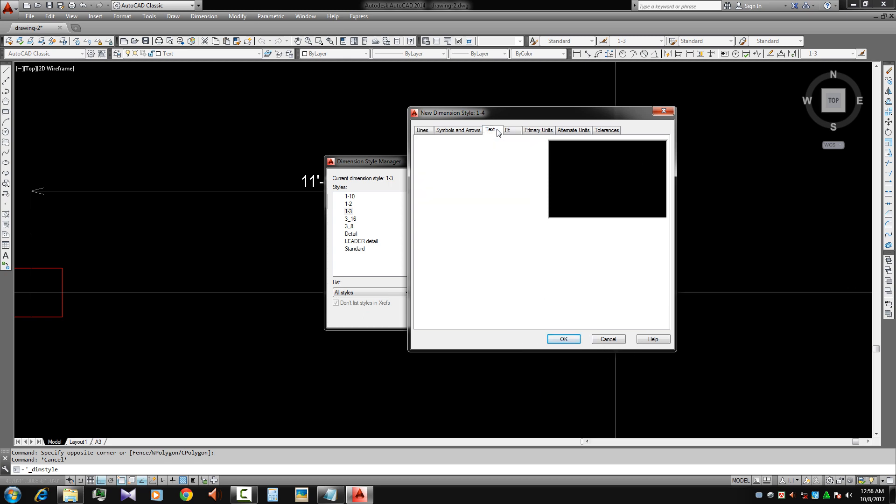
left_click(563, 339)
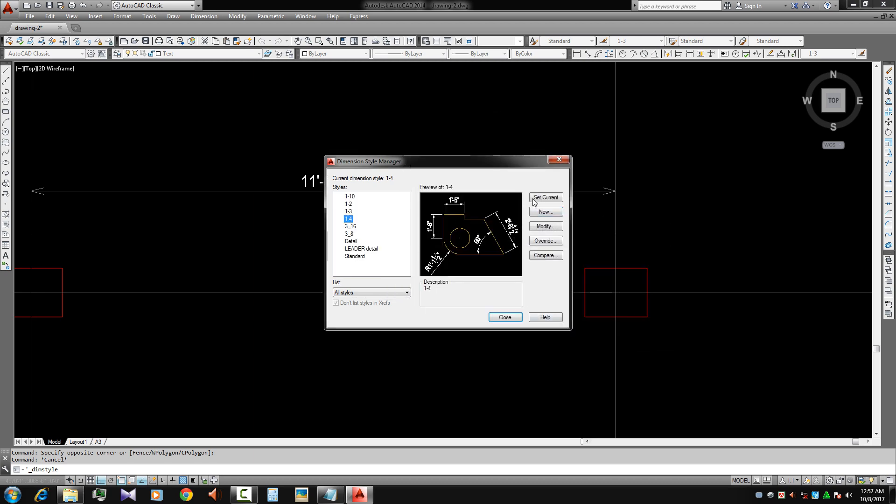
left_click(505, 317)
Erase the existing dimension between grid lines A and B
scroll(457, 292, "down", 4)
left_click(425, 252)
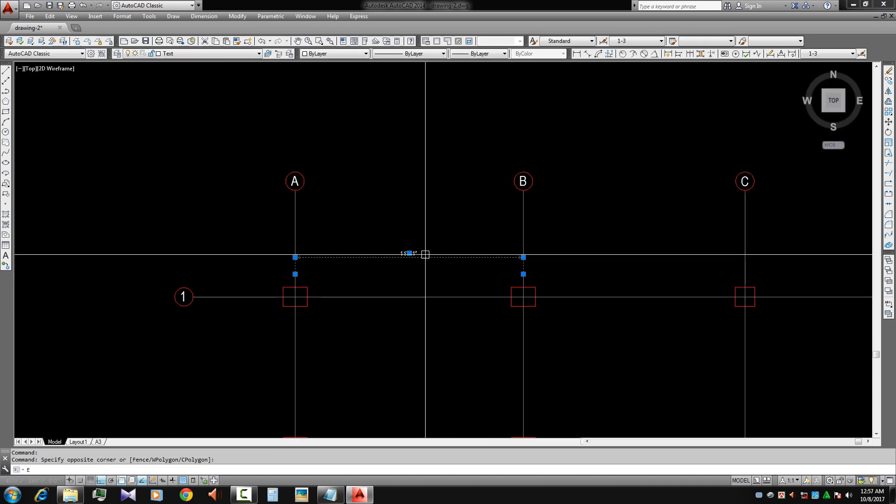
type("E")
key("Return")
key("Escape")
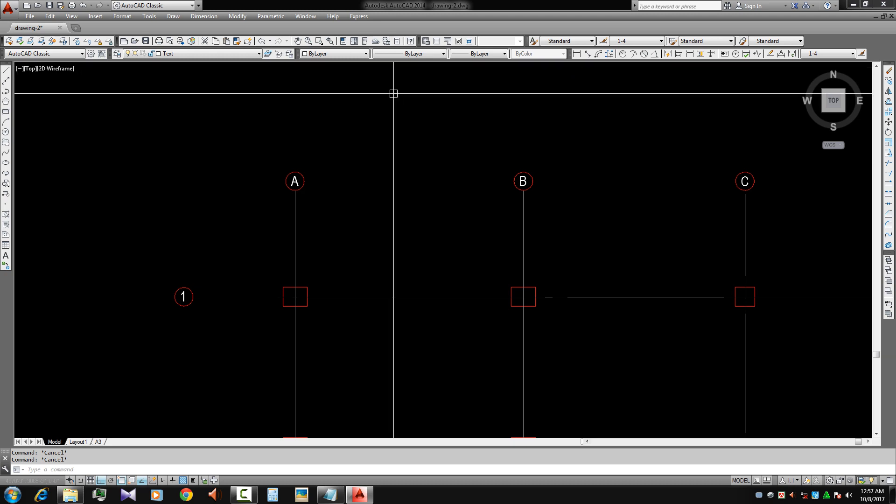
Make DIM the current layer
left_click(187, 53)
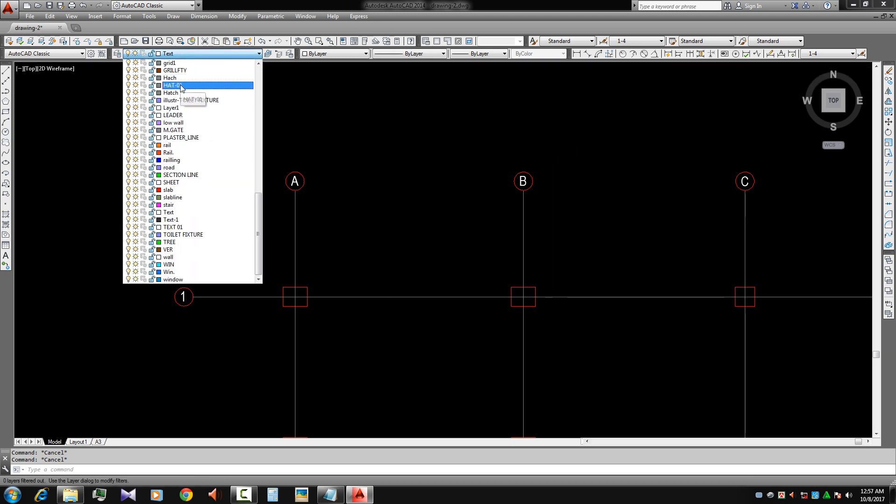
scroll(182, 90, "up", 10)
left_click(185, 93)
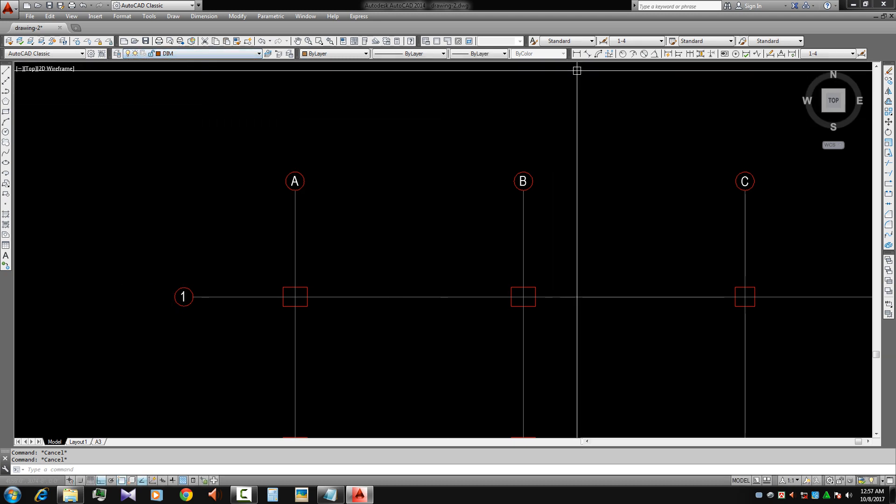
Place a linear dimension in style 1-4 between grid lines A and B, just above grid line 1
left_click(577, 53)
left_click(296, 280)
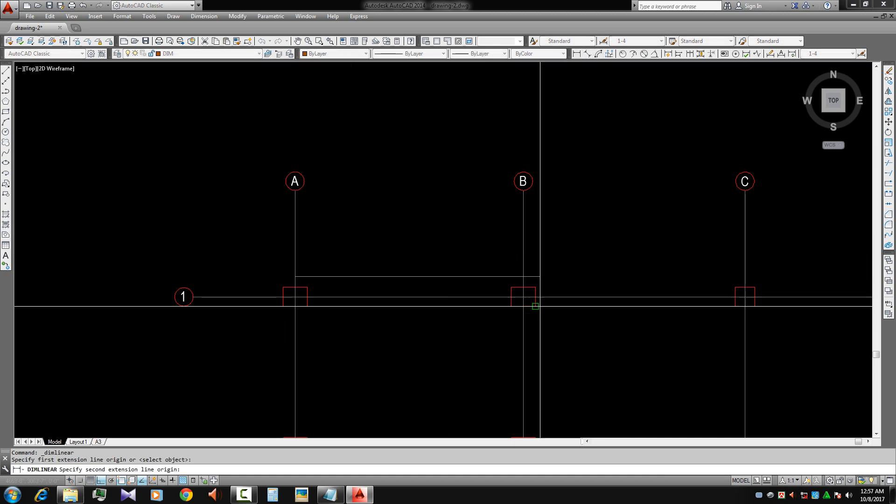
left_click(523, 277)
left_click(525, 258)
key("Escape")
Examine the text and arrowheads of the dimension between grid lines A and B up close
scroll(414, 269, "up", 4)
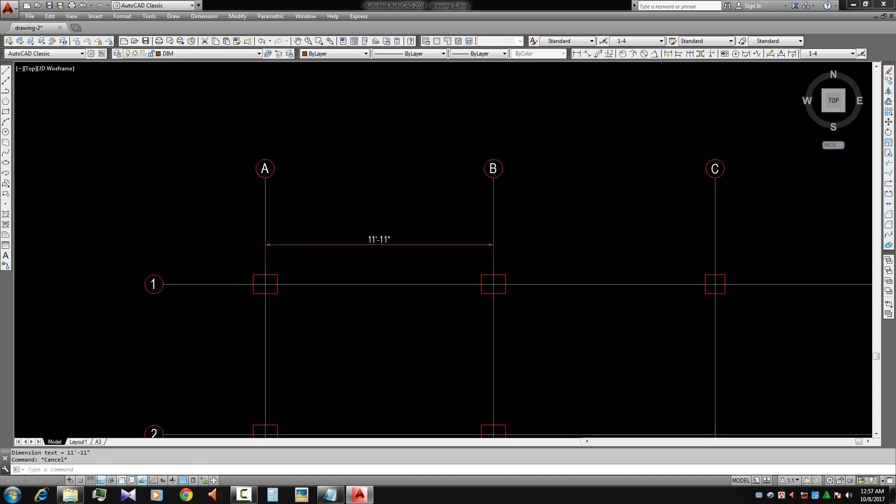
middle_click_drag(414, 269, 434, 271)
scroll(420, 269, "down", 1)
left_click(448, 223)
left_click(437, 253)
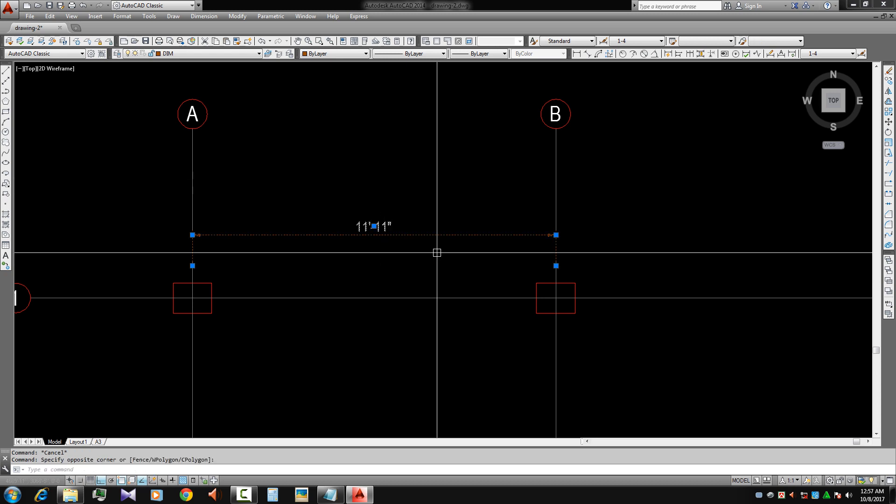
key("Escape")
left_click(451, 253)
left_click(428, 210)
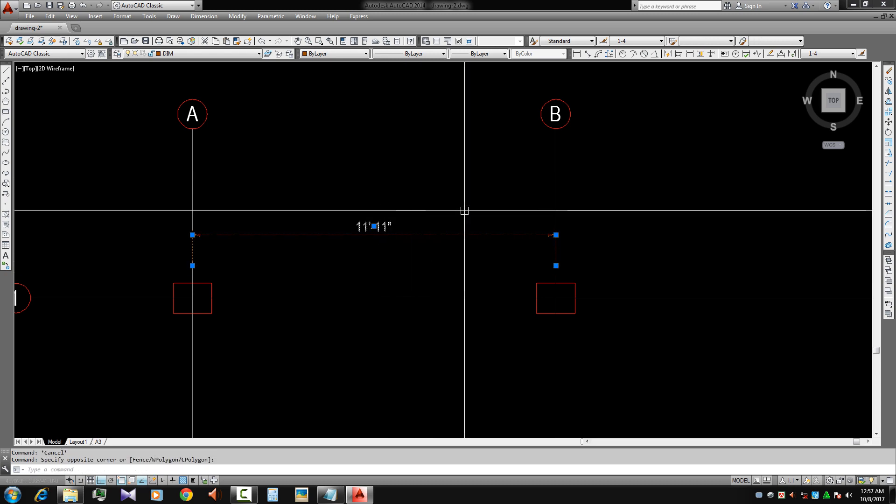
key("Escape")
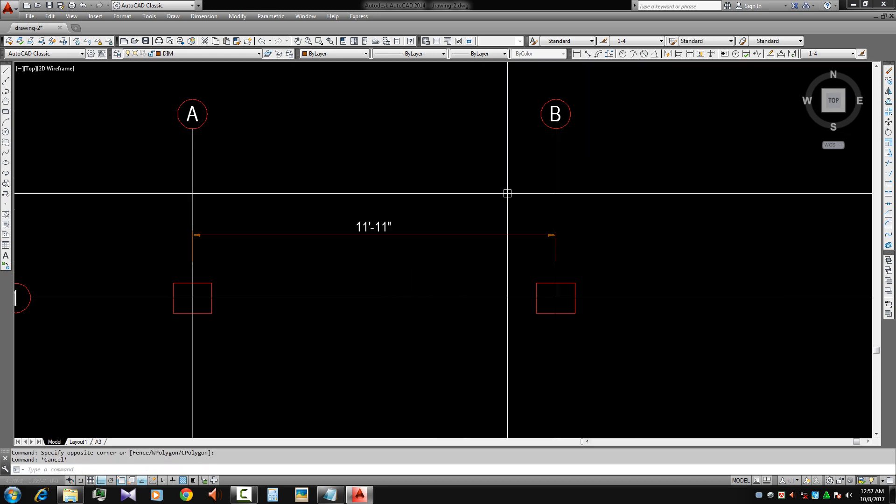
Modify dimension style 1-4 so that its arrow size is 4"
left_click(606, 42)
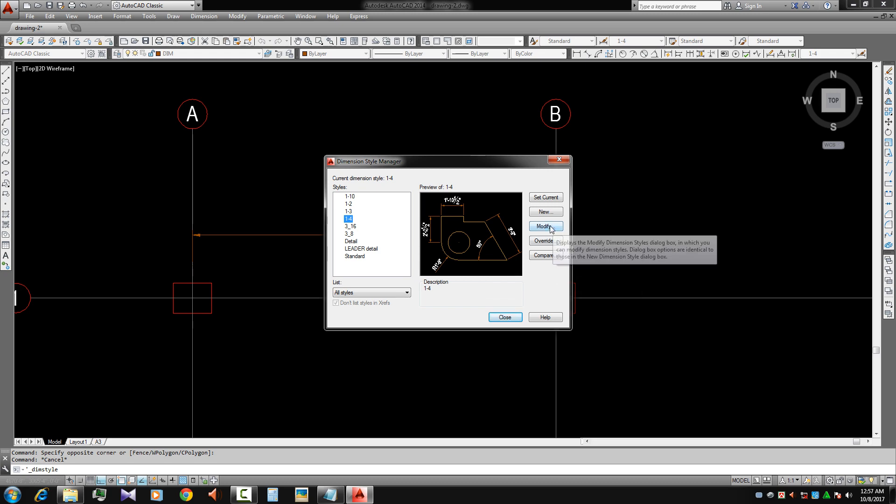
left_click(556, 228)
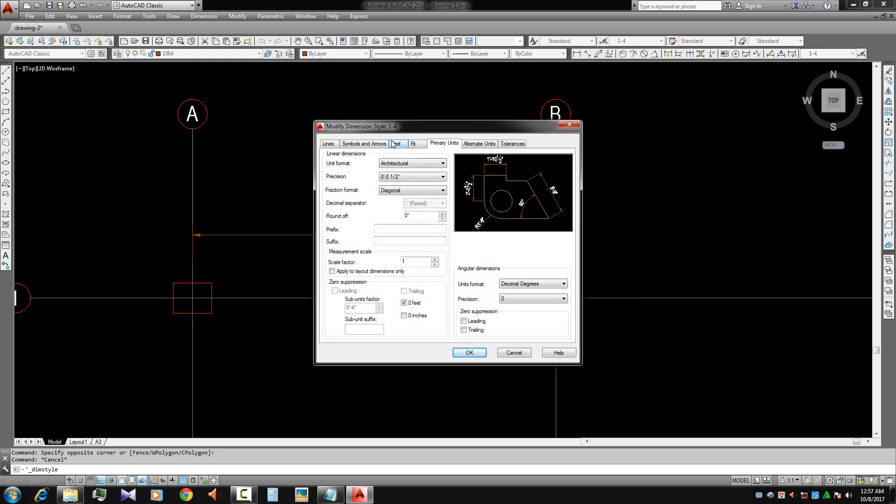
left_click(394, 144)
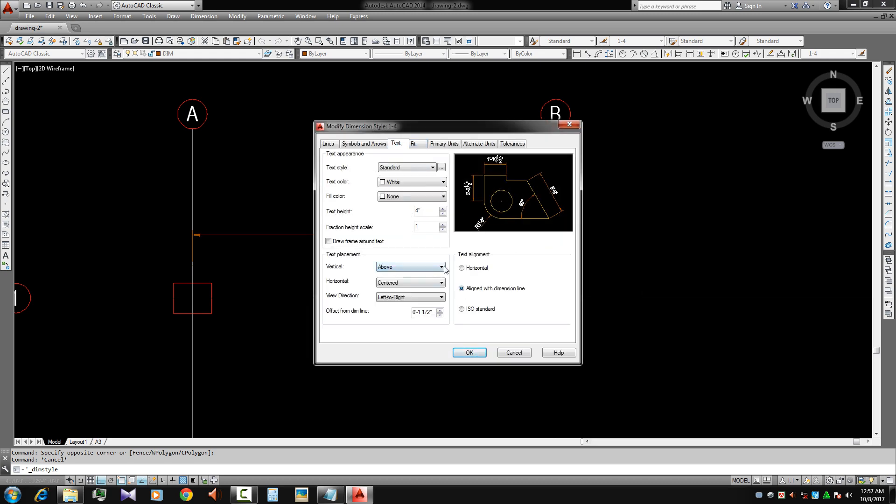
left_click(334, 145)
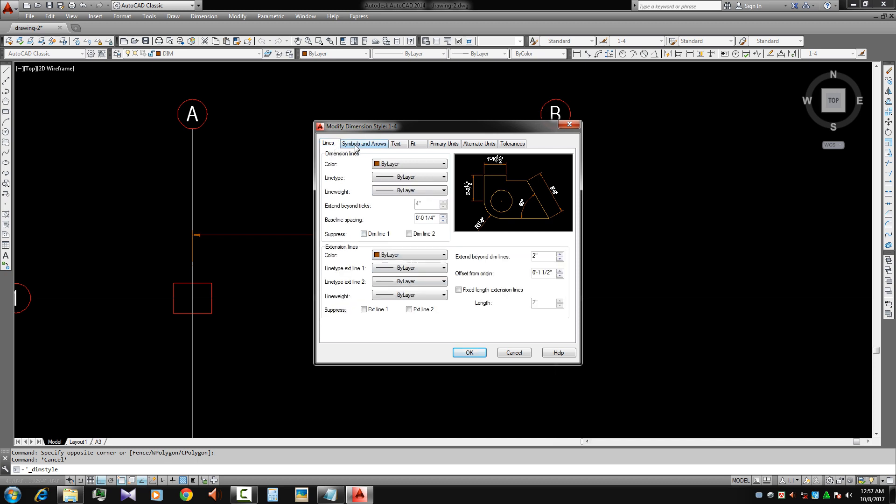
left_click(356, 145)
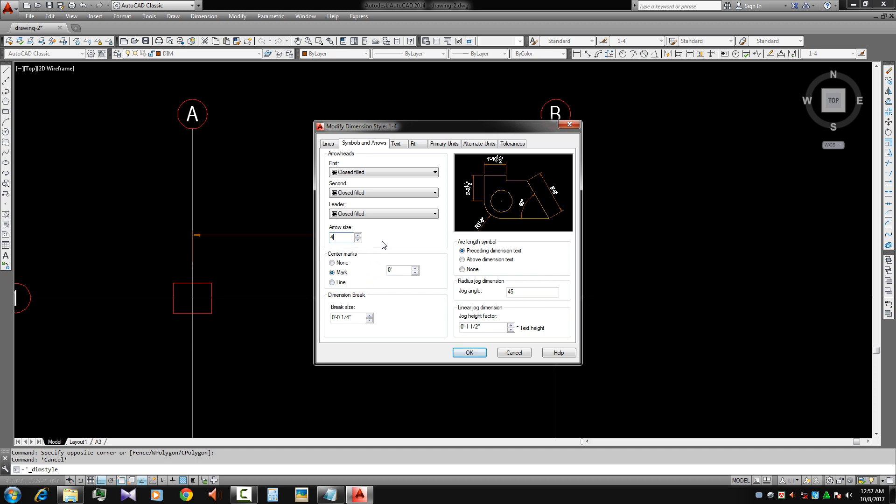
left_click(366, 214)
left_click(367, 214)
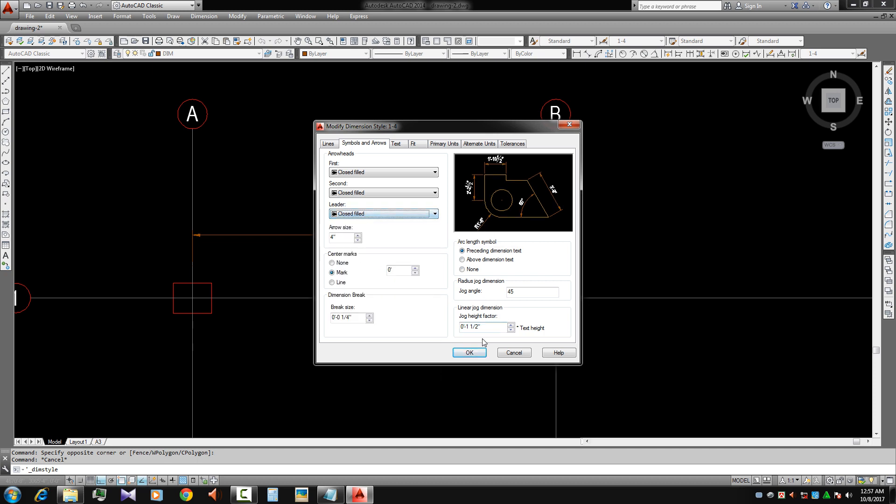
left_click(469, 352)
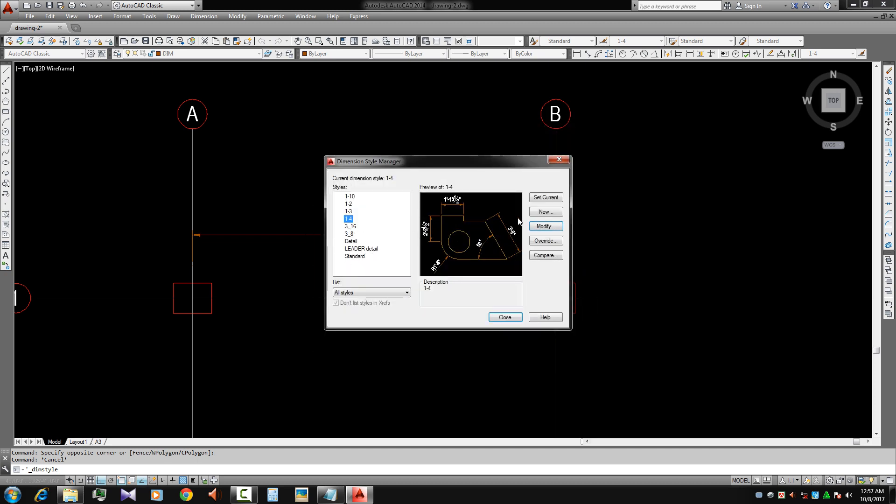
left_click(514, 321)
Continue the dimension between grid lines A and B as a chain to grid lines C and D
mouse_move(550, 311)
middle_mouse_down()
mouse_move(442, 278)
mouse_move(456, 278)
middle_mouse_up()
scroll(396, 259, "down", 2)
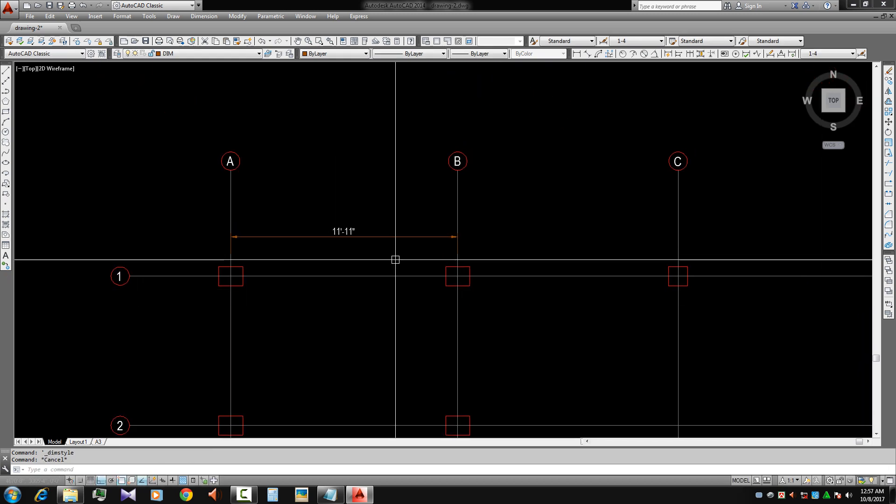
left_click(689, 54)
middle_click_drag(624, 266, 417, 254)
left_click(619, 256)
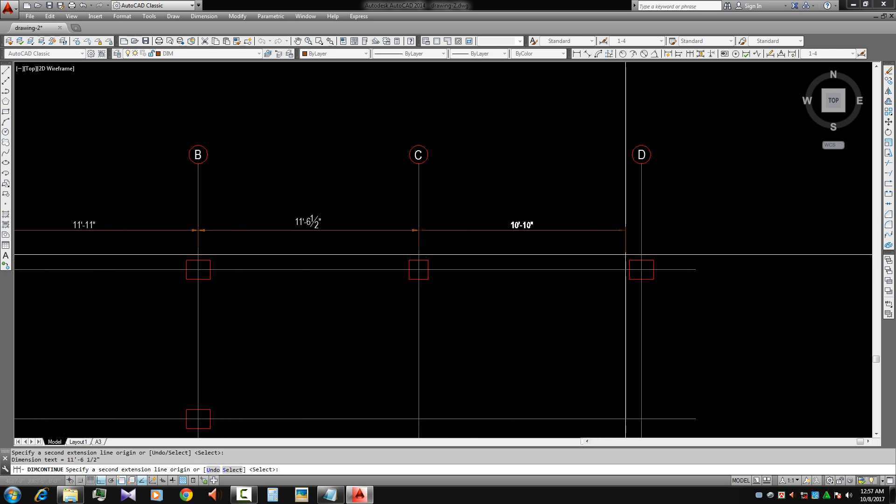
left_click(639, 253)
key("Escape")
Place a vertical linear dimension between grid lines 1 and 2, between the numbered bubbles and the columns on grid line A
middle_click_drag(550, 276, 723, 278)
middle_click_drag(559, 274, 644, 269)
mouse_move(507, 277)
middle_mouse_down()
mouse_move(515, 275)
mouse_move(505, 262)
mouse_move(593, 238)
middle_mouse_up()
left_click(576, 53)
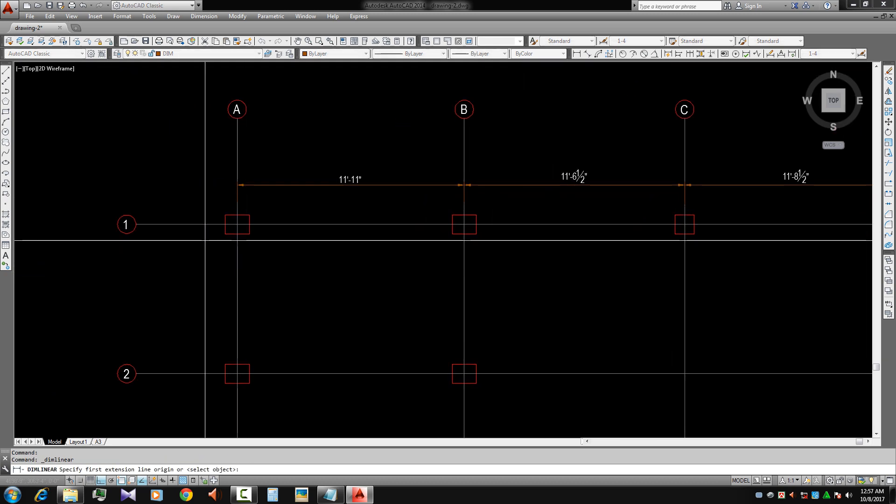
left_click(216, 225)
left_click(217, 373)
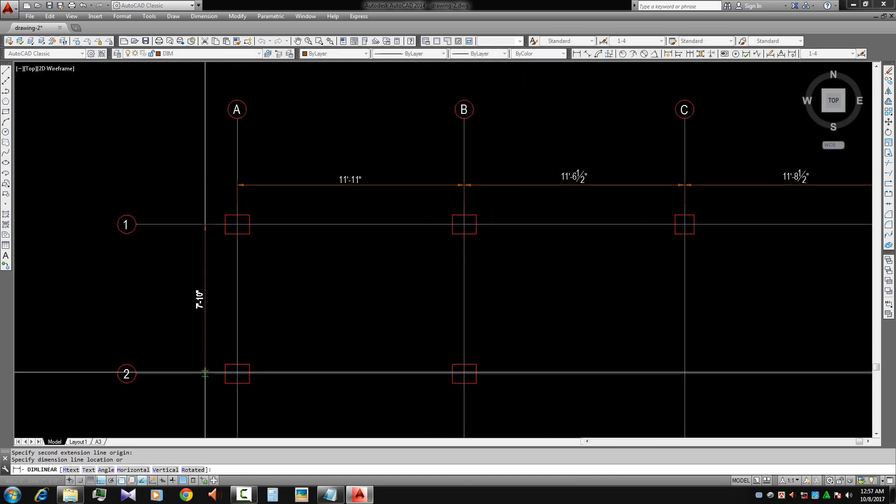
left_click(204, 370)
Continue the dimension between grid lines 1 and 2 as a chain to grid lines 3 and 4
middle_click_drag(303, 353, 318, 234)
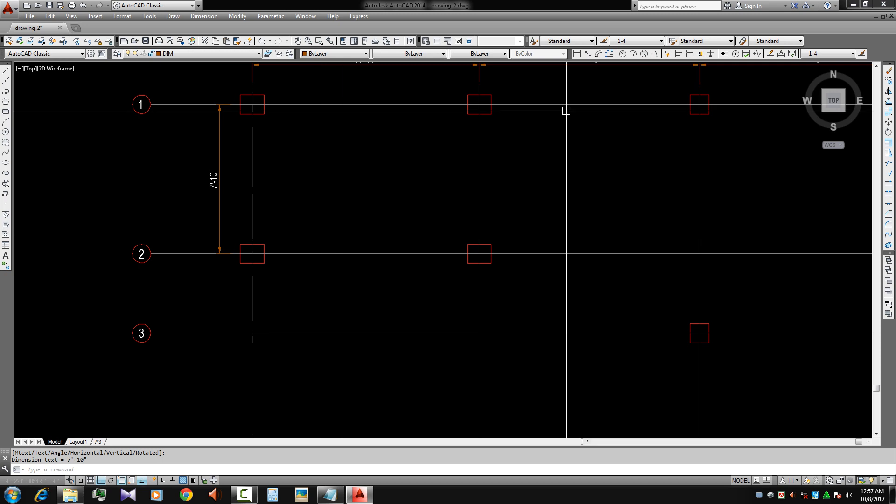
left_click(690, 54)
left_click(235, 333)
middle_click_drag(234, 424, 237, 277)
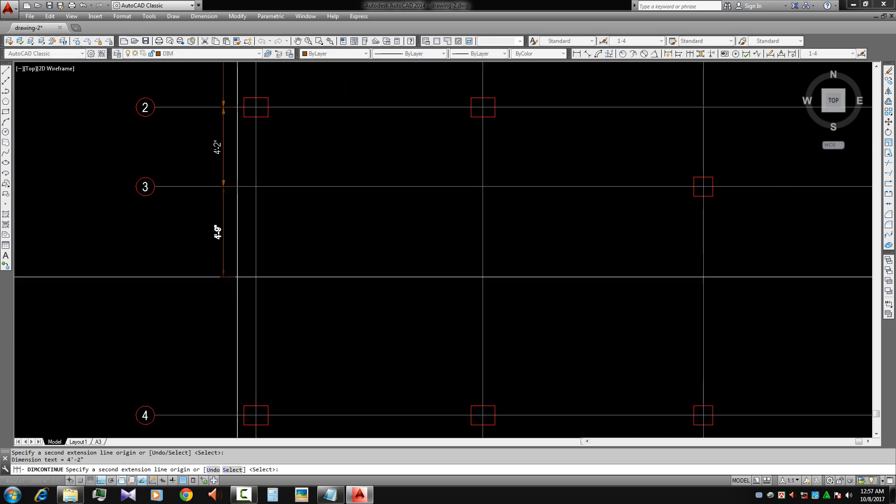
left_click(237, 414)
middle_click_drag(237, 415, 260, 329)
key("Escape")
Place an overall vertical dimension from grid line 4 to grid line 1, outside the chained row dimensions
left_click(576, 53)
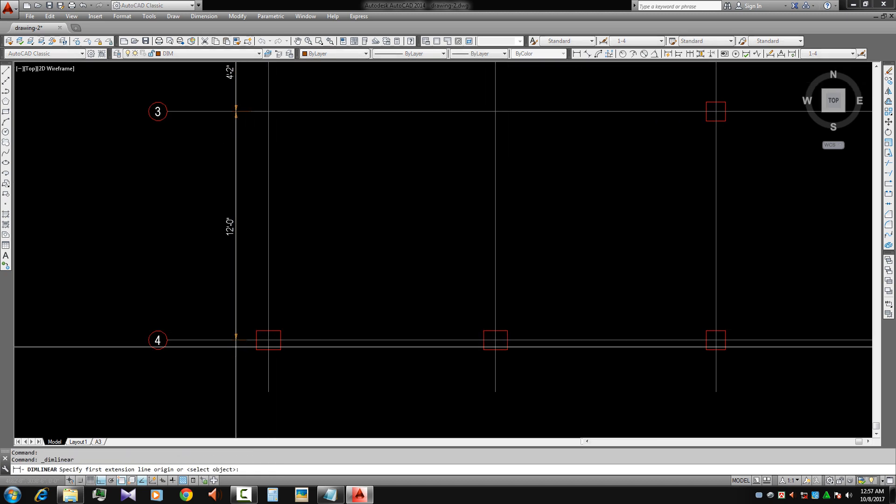
left_click(246, 341)
middle_click_drag(263, 83, 262, 228)
scroll(261, 229, "up", 1)
middle_click_drag(262, 179, 278, 331)
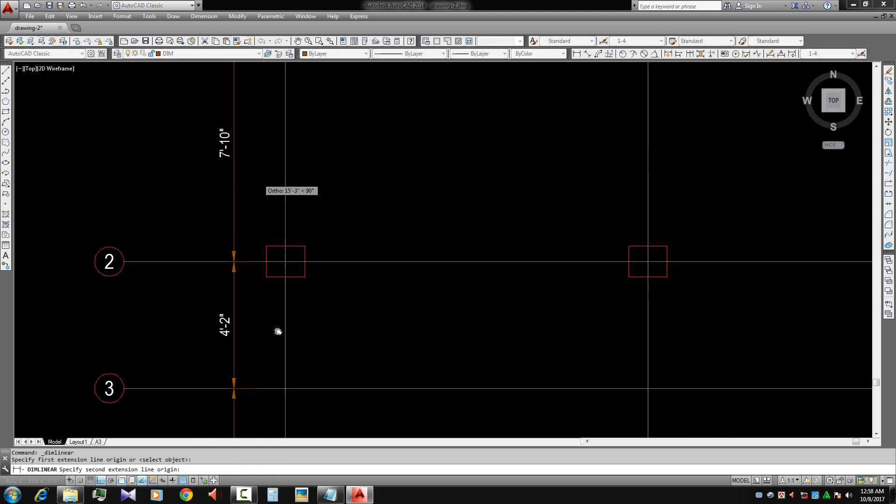
middle_click_drag(275, 130, 271, 209)
middle_click_drag(277, 107, 280, 140)
left_click(264, 132)
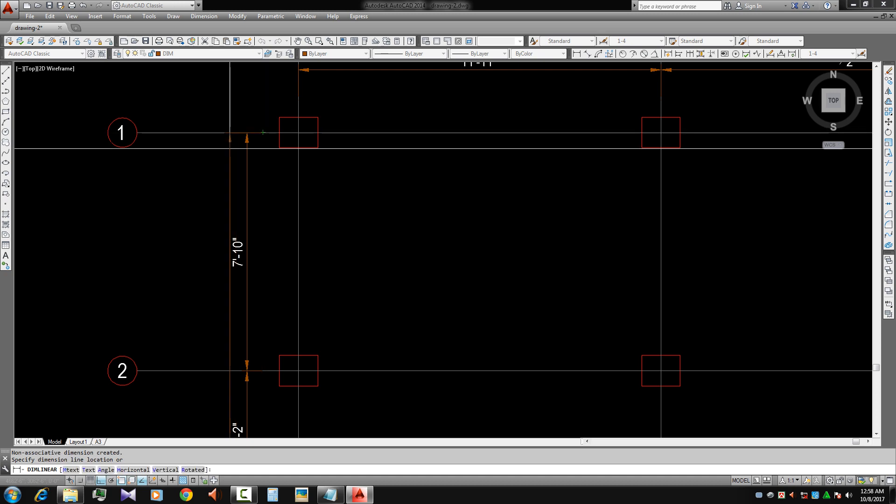
left_click(221, 151)
key("Escape")
scroll(280, 224, "down", 1)
middle_click_drag(280, 224, 278, 303)
type("MA")
key("Return")
key("Escape")
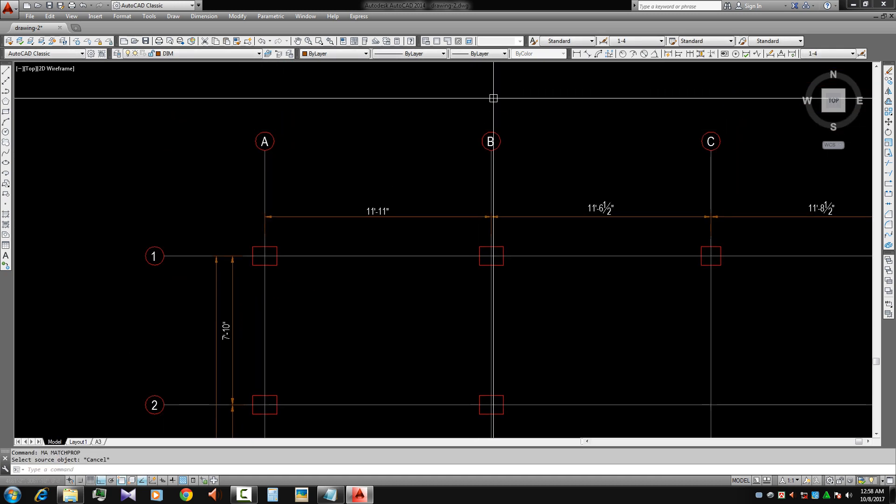
Place an overall horizontal dimension from grid line A to grid line D, above the chained column-spacing dimensions
left_click(575, 54)
left_click(265, 233)
middle_click_drag(565, 265, 240, 279)
left_click(607, 247)
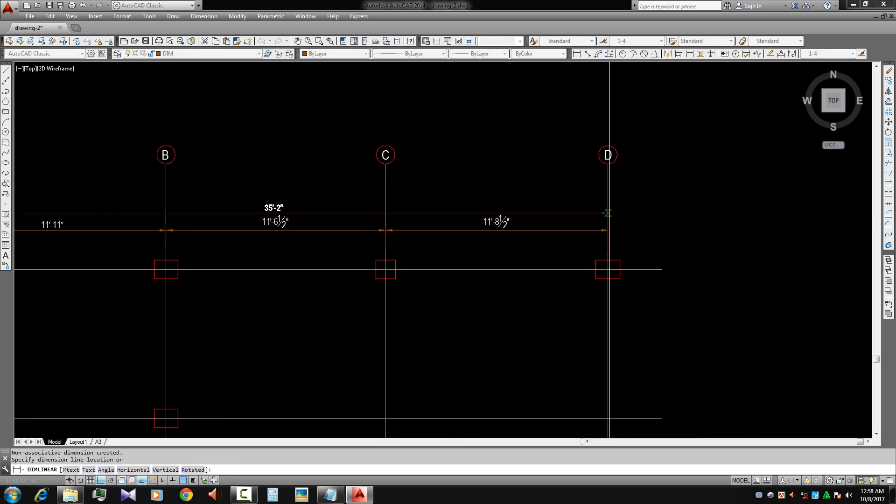
left_click(609, 211)
key("Escape")
Stretch grid bubbles A to D with their grid line ends down, closer to the overall horizontal dimension
scroll(498, 276, "down", 4)
middle_click_drag(494, 296, 559, 268)
scroll(574, 201, "up", 2)
left_click(646, 160)
left_click(186, 214)
scroll(379, 213, "up", 3)
type("s")
key("Return")
left_click(386, 207)
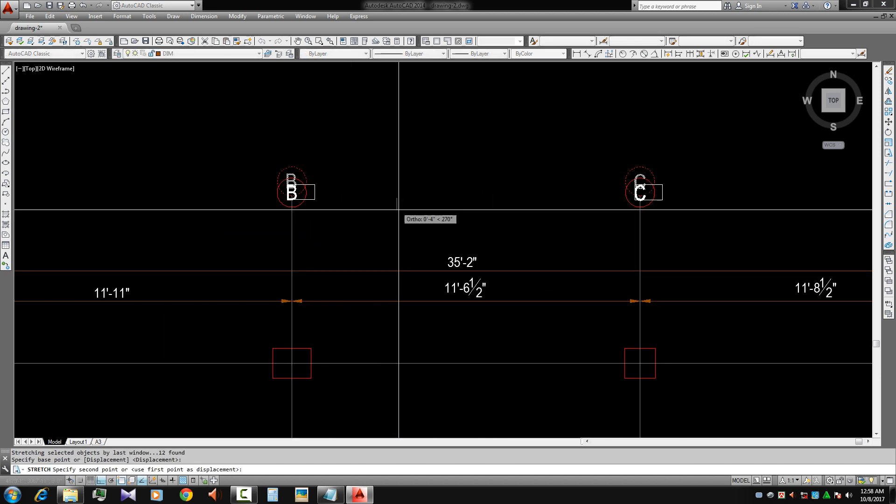
key("Escape")
scroll(397, 233, "down", 4)
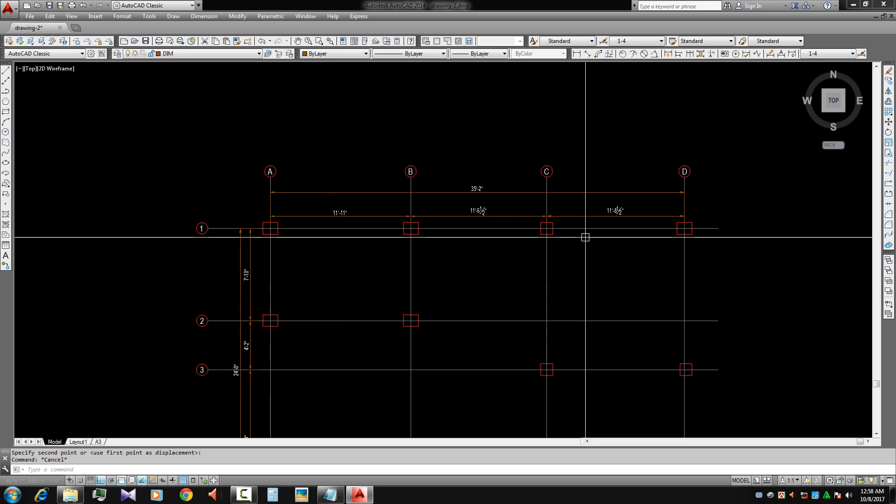
Stretch the chained dimensions between grid lines A and D up, closer to the overall horizontal dimension
left_click(705, 200)
left_click(264, 220)
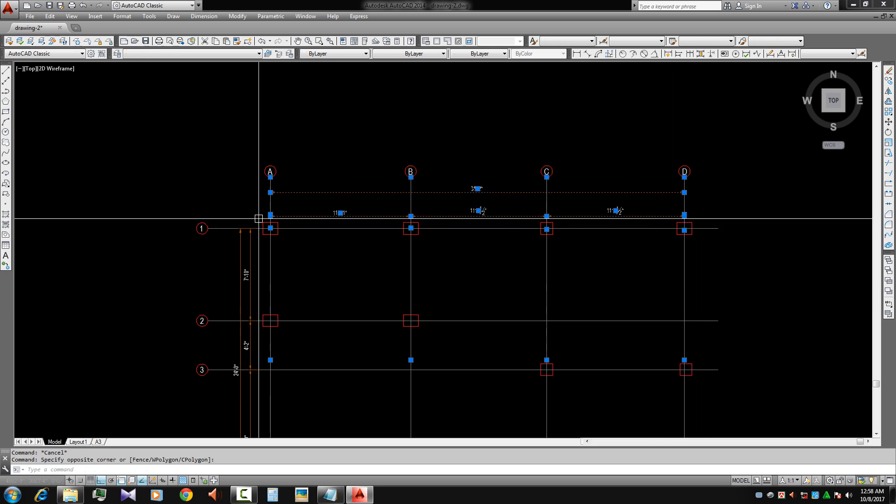
type("s")
key("Return")
scroll(259, 220, "up", 2)
left_click(256, 216)
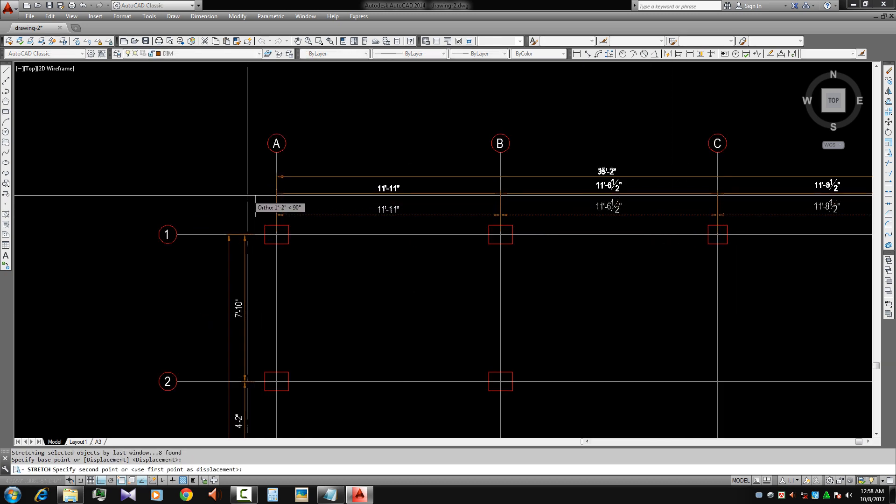
left_click(249, 197)
scroll(233, 408, "up", 1)
scroll(345, 242, "down", 1)
scroll(360, 205, "down", 1)
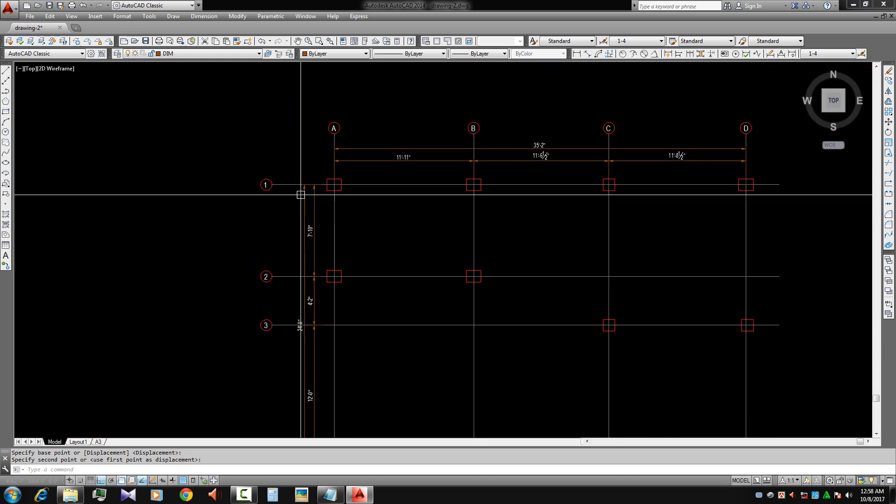
Stretch grid bubbles 1 to 4 with their grid line ends towards the columns, closer to the overall vertical dimension
scroll(281, 205, "down", 2)
left_click(275, 400)
type("s")
key("Return")
left_click(276, 399)
scroll(275, 400, "up", 2)
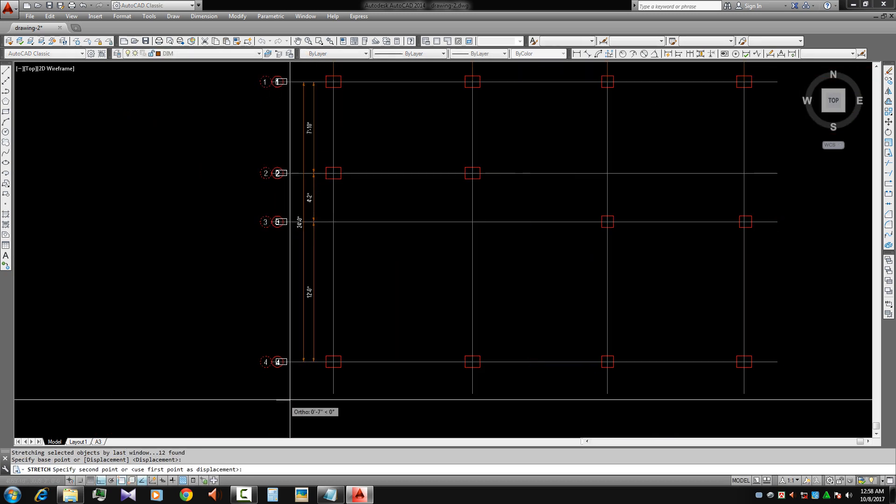
left_click(294, 401)
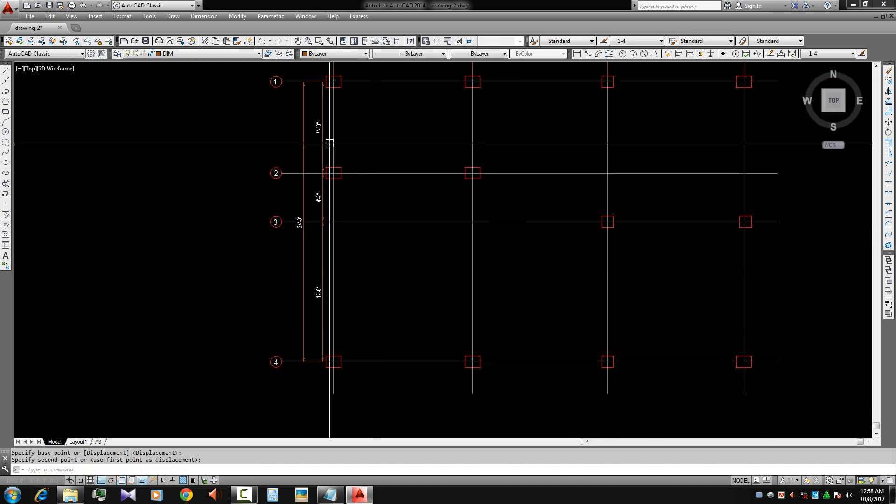
Stretch the chained vertical dimensions between grid lines 1 and 4 away from the columns, closer to the overall vertical dimension
scroll(316, 162, "up", 2)
scroll(327, 131, "up", 2)
scroll(331, 148, "down", 4)
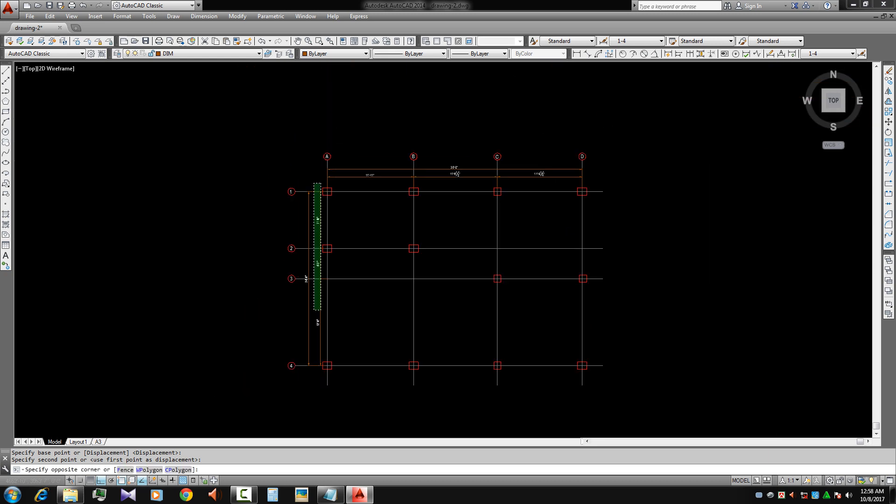
left_click(324, 343)
scroll(330, 335, "up", 4)
type("s")
key("Return")
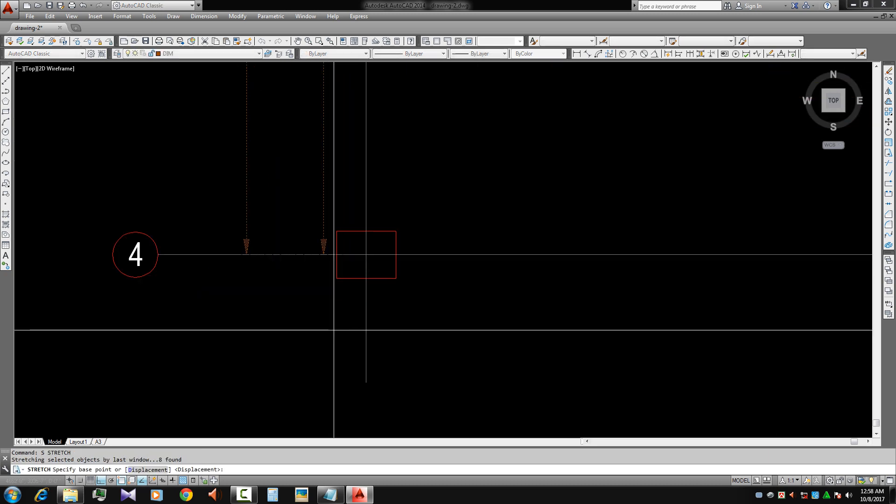
left_click(333, 330)
scroll(308, 336, "down", 1)
scroll(307, 335, "down", 2)
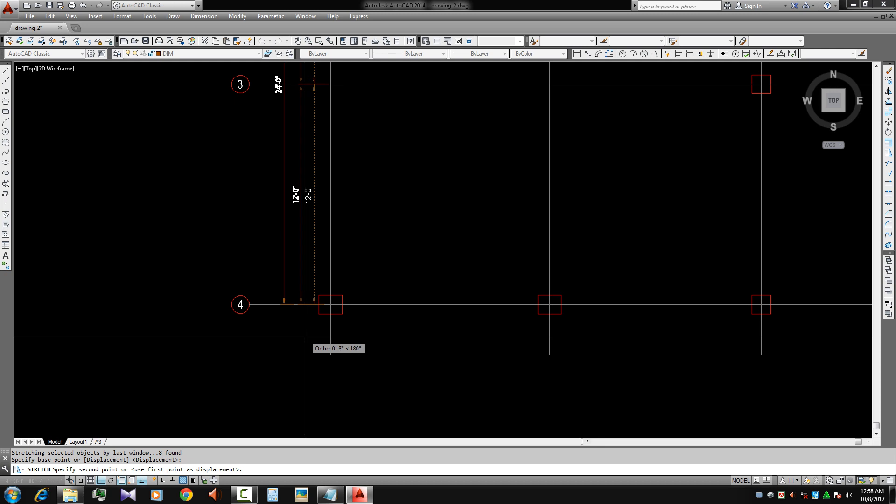
key("Escape")
scroll(380, 326, "down", 4)
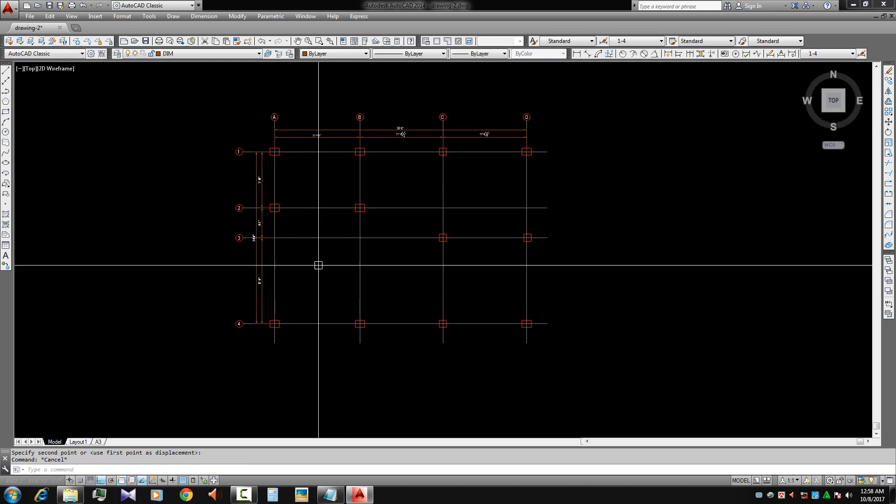
Place a linear dimension just below the column at A-1, from grid line A to the column's right edge
middle_click_drag(512, 306, 504, 304)
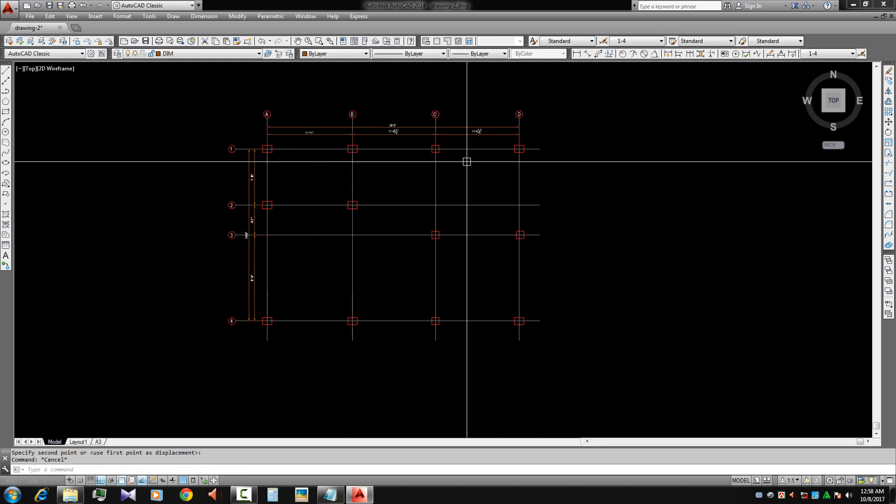
scroll(275, 149, "up", 4)
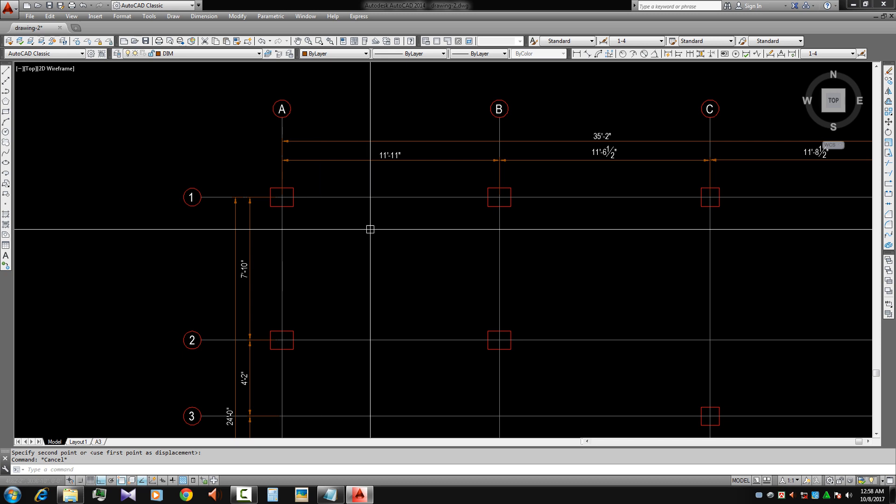
middle_click_drag(370, 229, 342, 235)
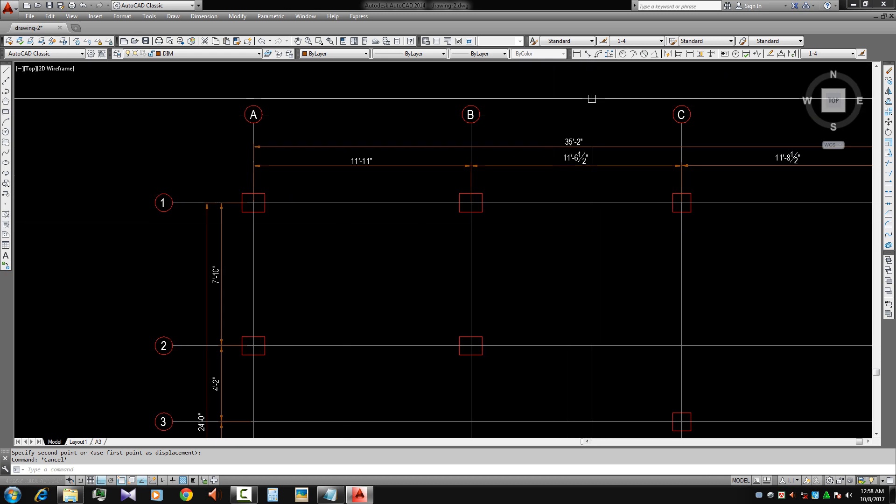
left_click(577, 54)
scroll(435, 270, "up", 3)
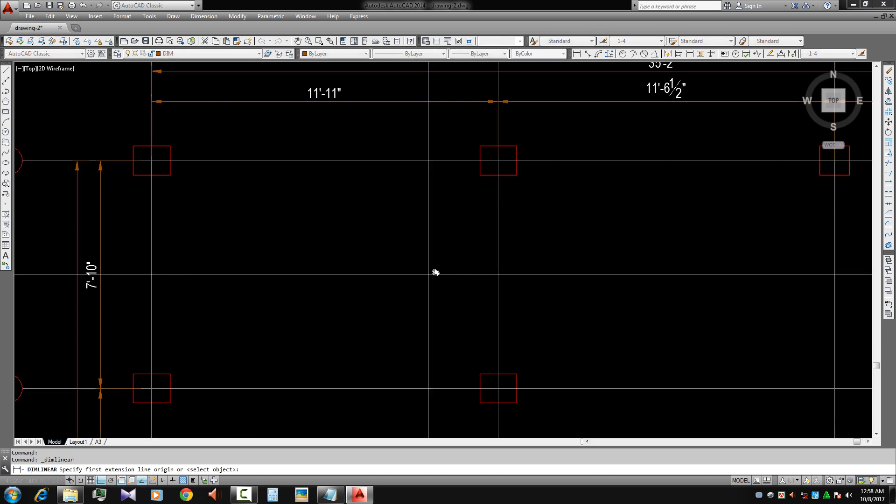
middle_click_drag(436, 270, 465, 265)
scroll(174, 173, "up", 3)
left_click(173, 169)
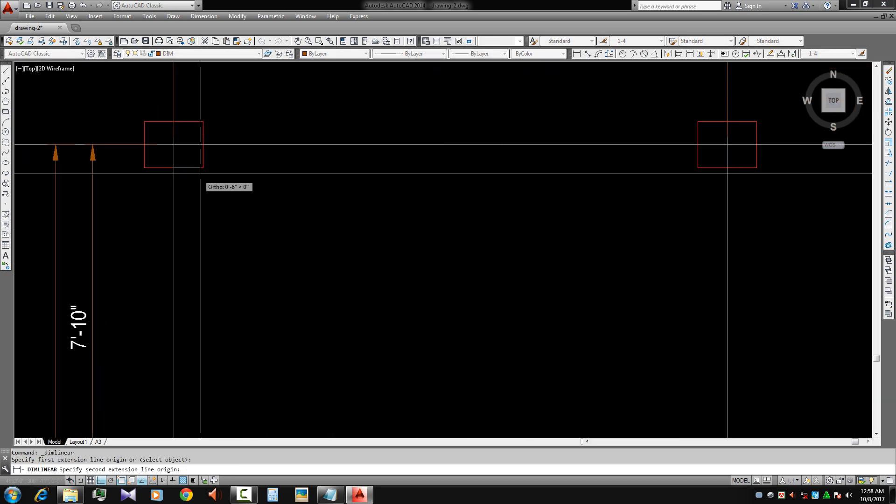
left_click(202, 168)
left_click(209, 189)
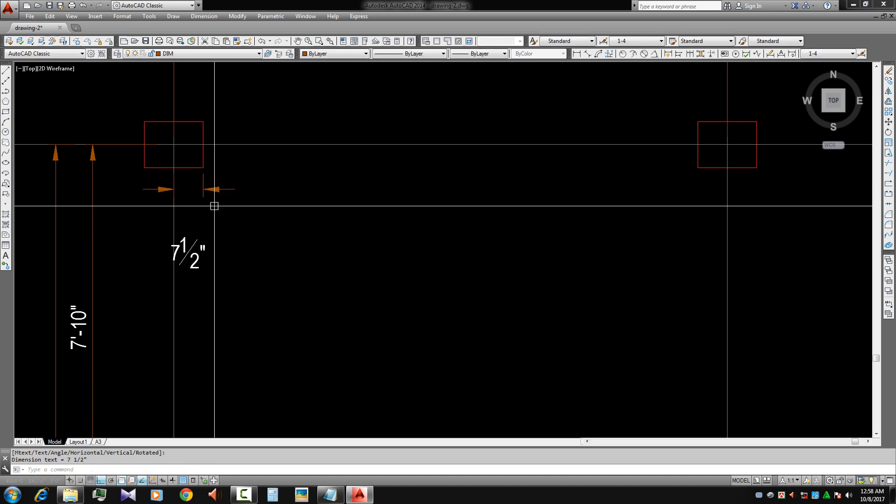
middle_click_drag(234, 266, 272, 295)
key("Escape")
left_click(274, 276)
left_click(243, 231)
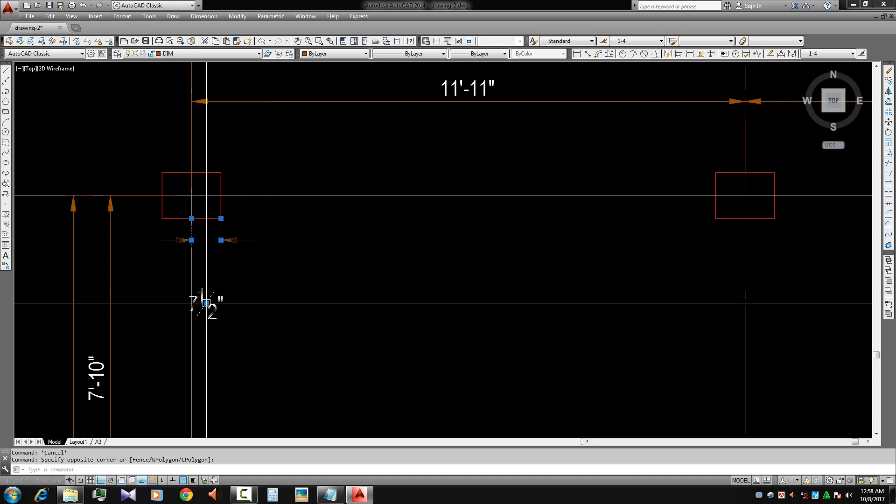
left_click(206, 303)
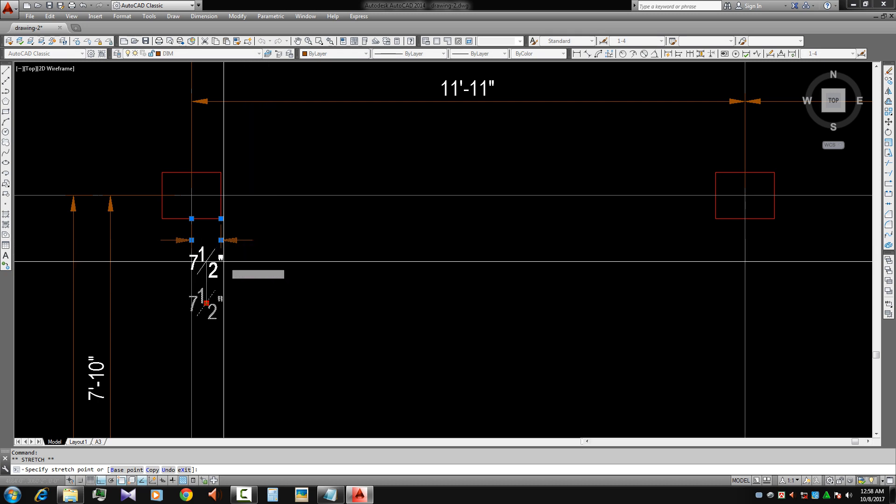
key("Escape")
Apply dimension style 1-3 to the short dimension below the column at A-1
left_click(246, 257)
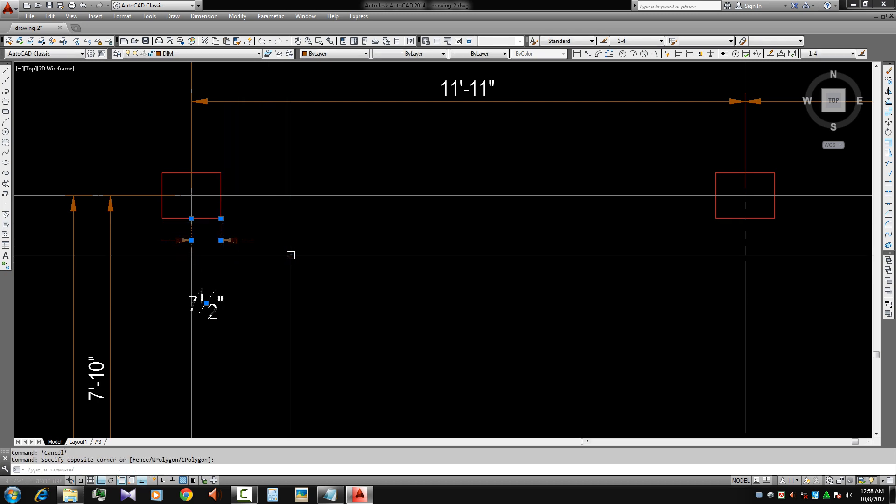
left_click(649, 41)
left_click(620, 71)
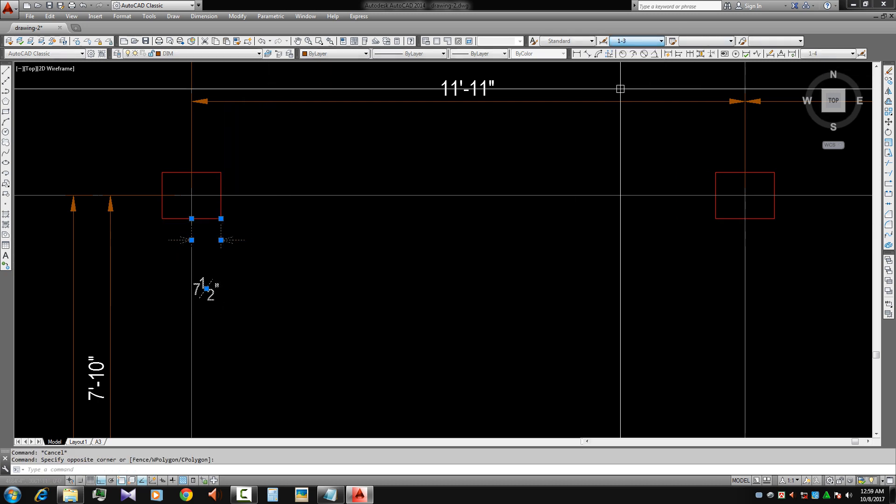
Match the short dimension below the column at A-1 to the properties of the chained dimension between grid lines A and B
type("ma")
key("Return")
left_click(488, 97)
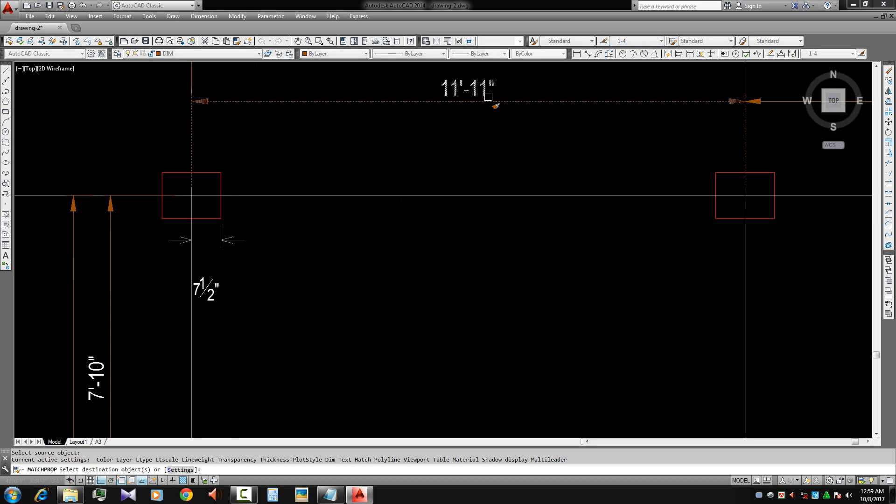
left_click(220, 244)
key("Escape")
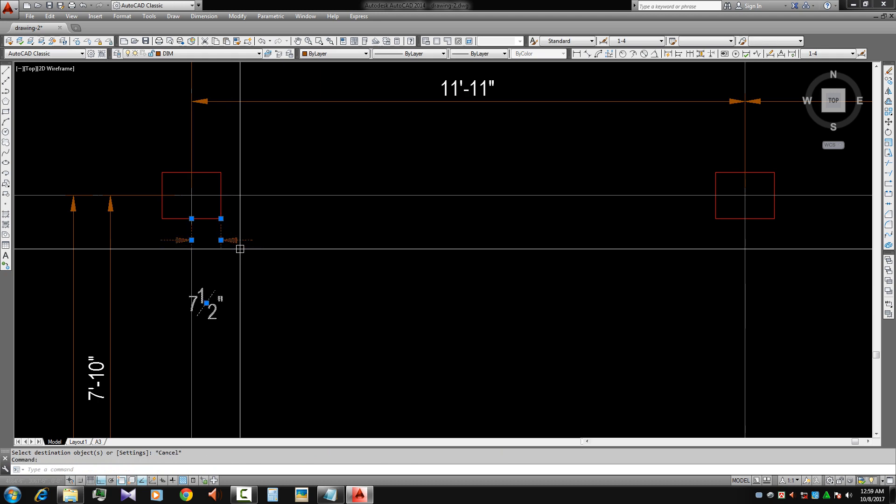
With ortho off, move the text of the dimension below column A-1 to the right of its arrows, level with the dimension line
middle_click_drag(329, 244, 347, 225)
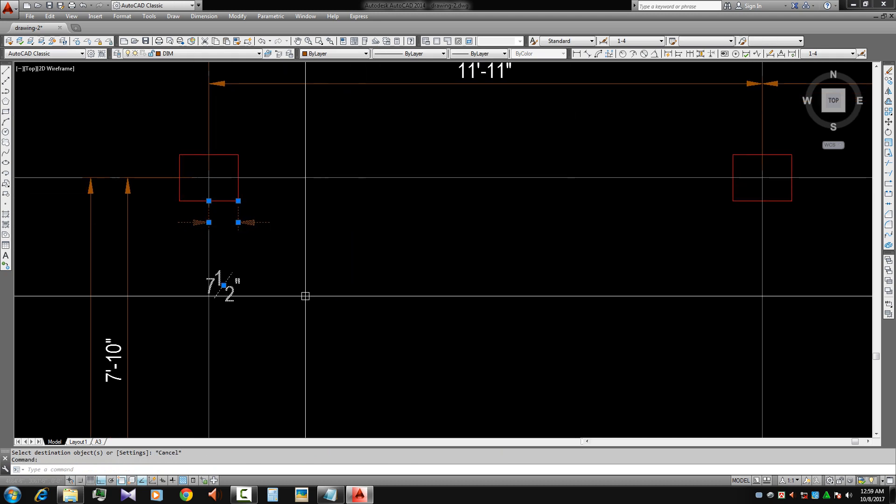
left_click(224, 285)
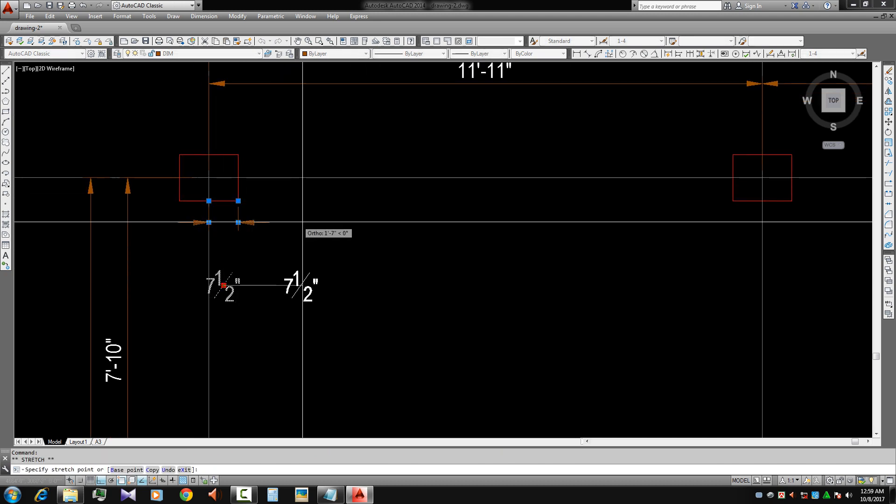
key("F8")
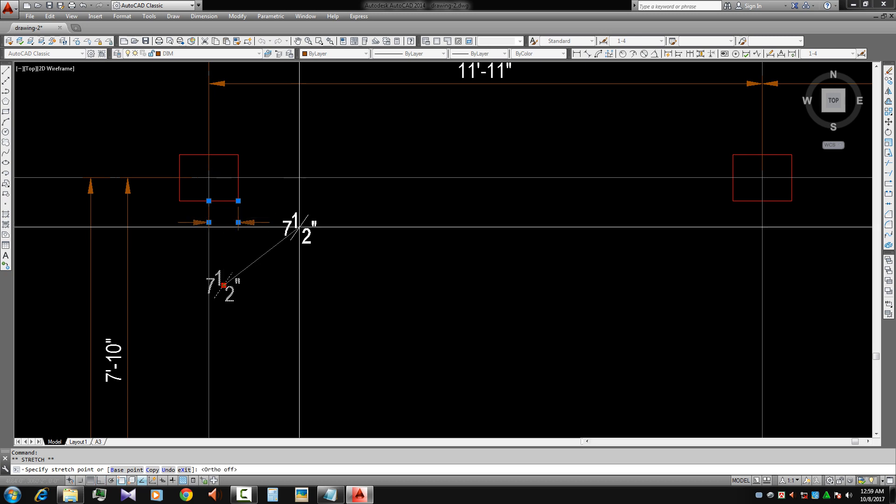
left_click(293, 223)
key("Escape")
middle_click_drag(312, 265, 348, 298)
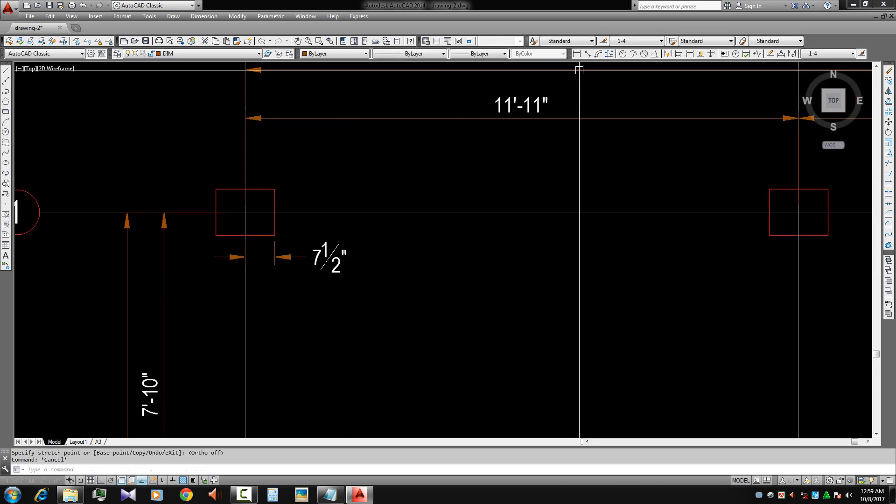
Place a linear dimension just above the column at A-1, from grid line A to the column's left edge
left_click(576, 53)
left_click(245, 189)
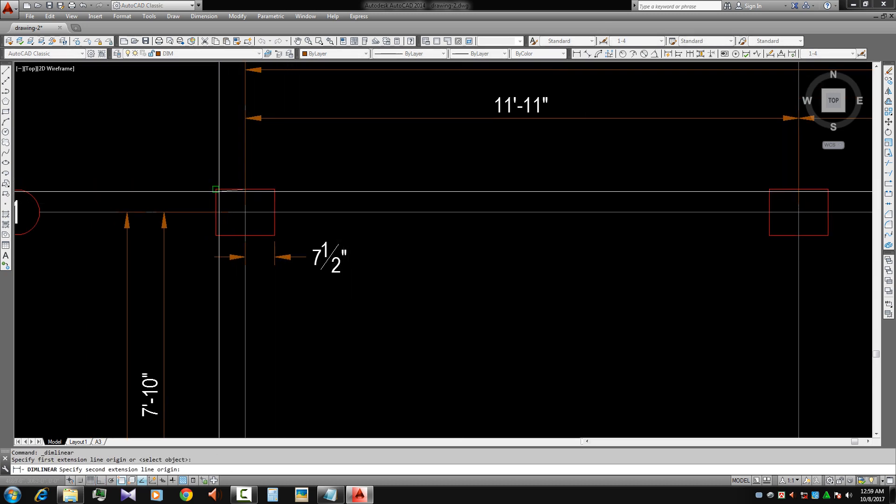
left_click(216, 189)
left_click(215, 173)
key("Escape")
middle_click_drag(314, 228, 308, 236)
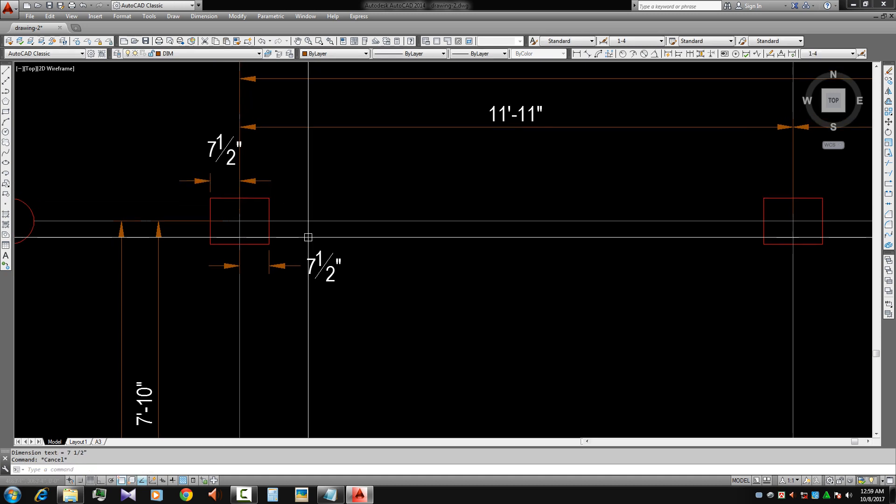
Place a vertical linear dimension just right of the column at A-1, from the column's top edge to grid line 1
left_click(576, 54)
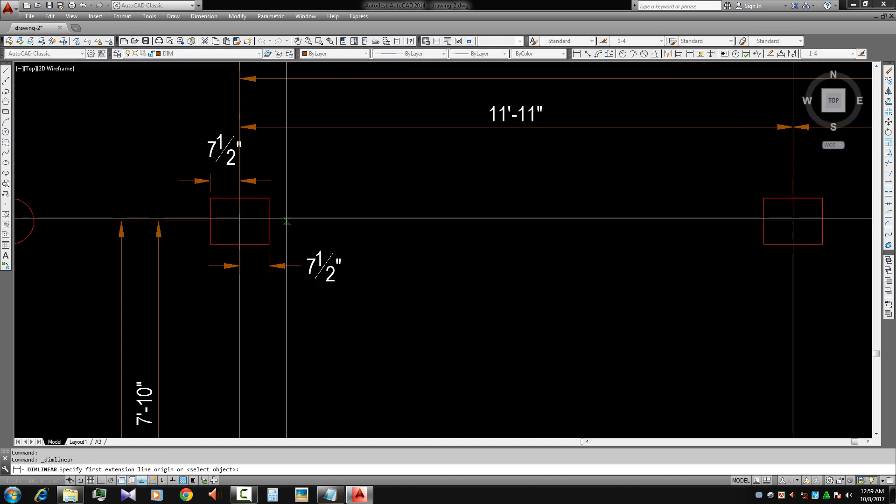
left_click(269, 199)
left_click(269, 221)
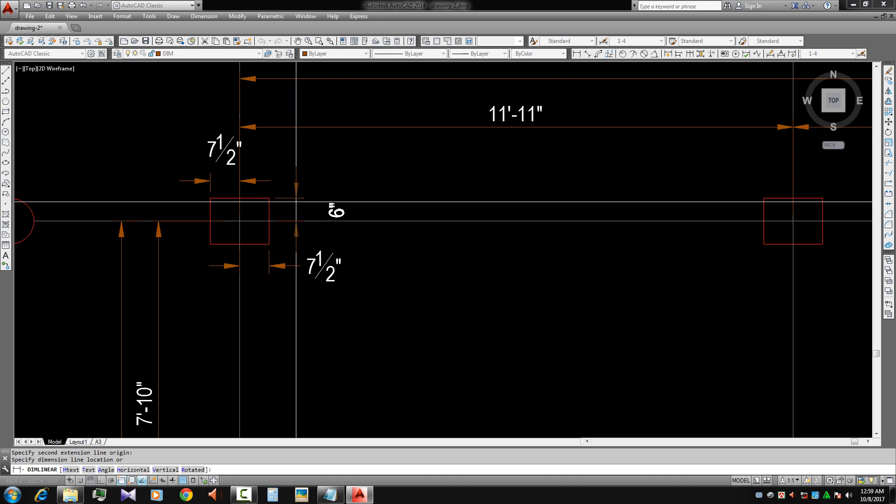
left_click(287, 199)
key("Escape")
middle_click_drag(322, 217, 344, 173)
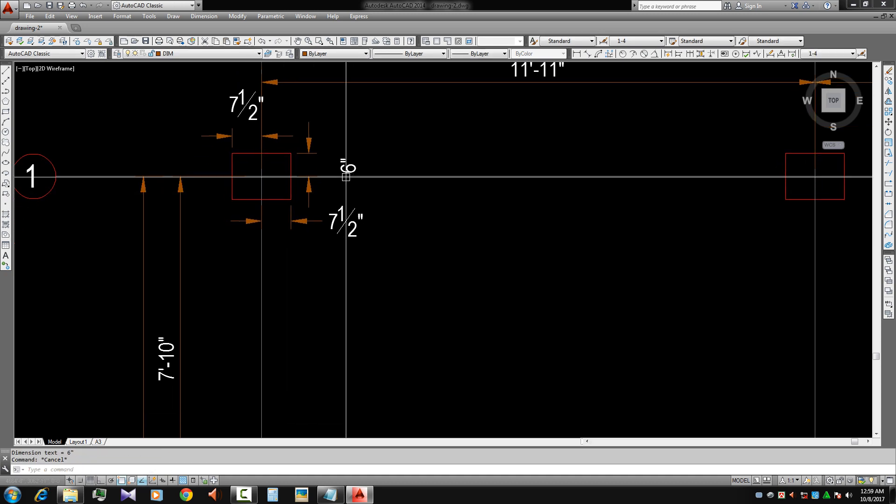
Move the text of the vertical dimension right of column A-1 in between its two arrows
left_click(345, 168)
scroll(345, 168, "up", 2)
left_click(349, 163)
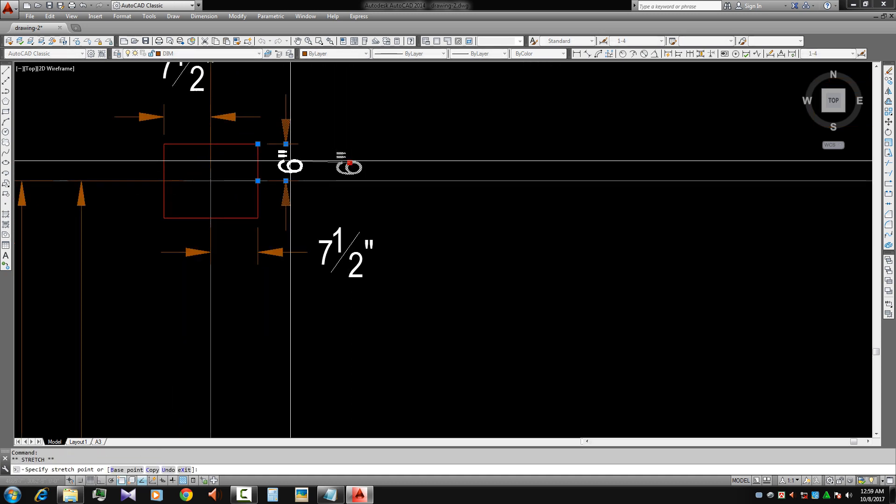
key("Escape")
scroll(336, 186, "down", 2)
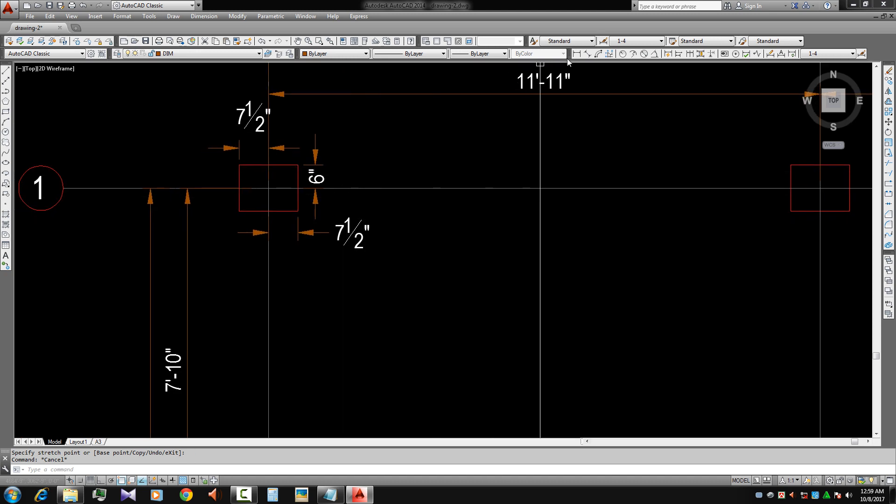
Place a vertical linear dimension just left of the column at A-1, from grid line 1 to the column's bottom edge
left_click(576, 53)
left_click(239, 188)
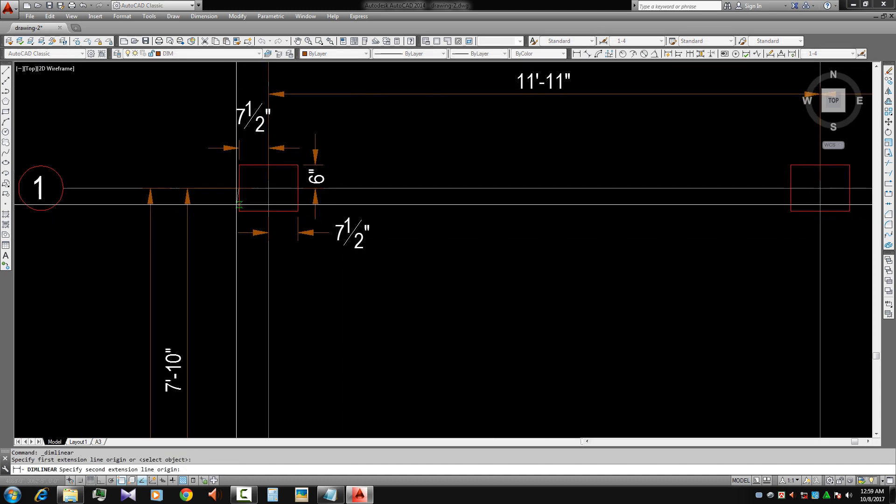
left_click(239, 211)
left_click(221, 208)
Move the text of the vertical dimension left of column A-1 close beside its dimension line, between the arrows
scroll(197, 202, "up", 3)
left_click(197, 202)
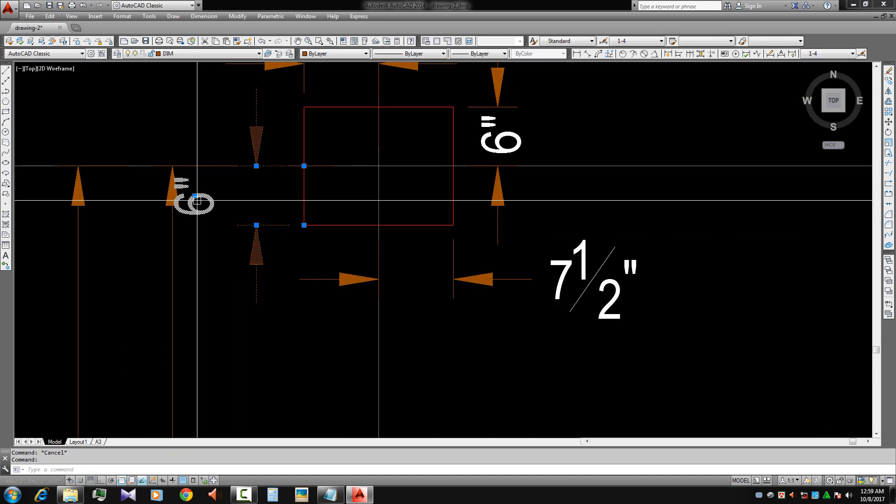
left_click(197, 200)
key("Escape")
scroll(280, 266, "down", 5)
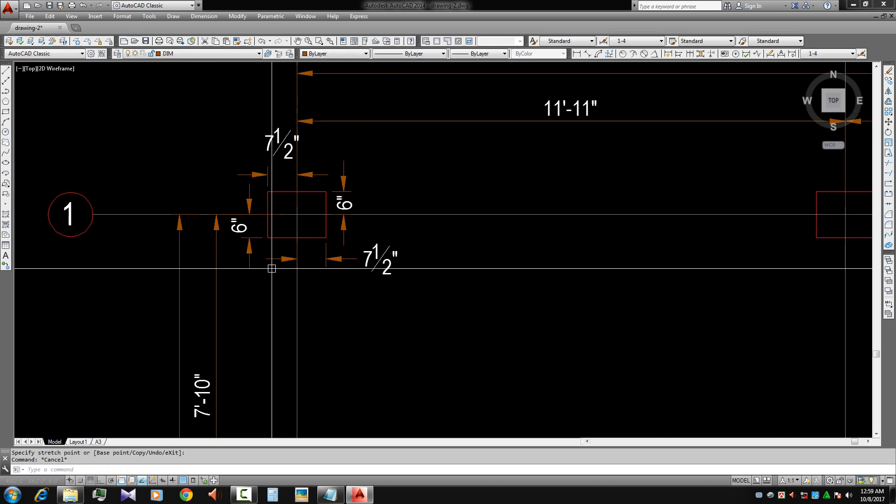
Look over the dimensioned column at A-1 and the remaining undimensioned columns along grid lines 1 to 3
middle_click_drag(313, 286, 309, 282)
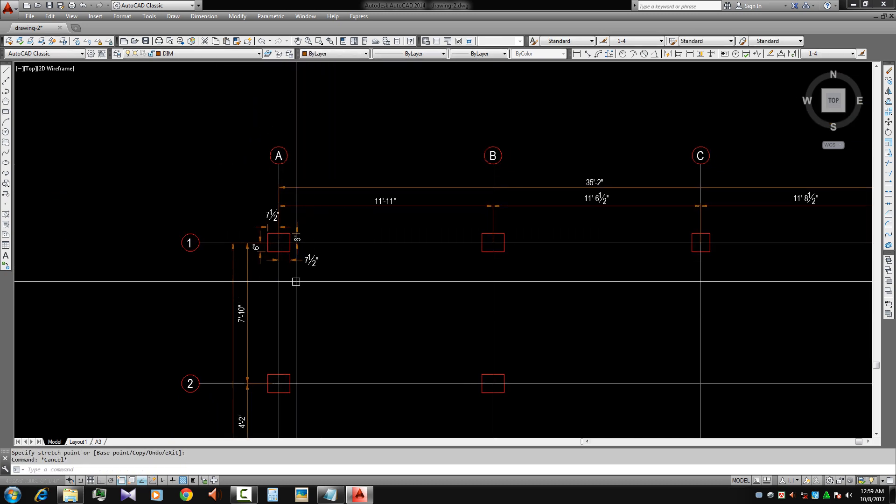
middle_click_drag(296, 271, 296, 246)
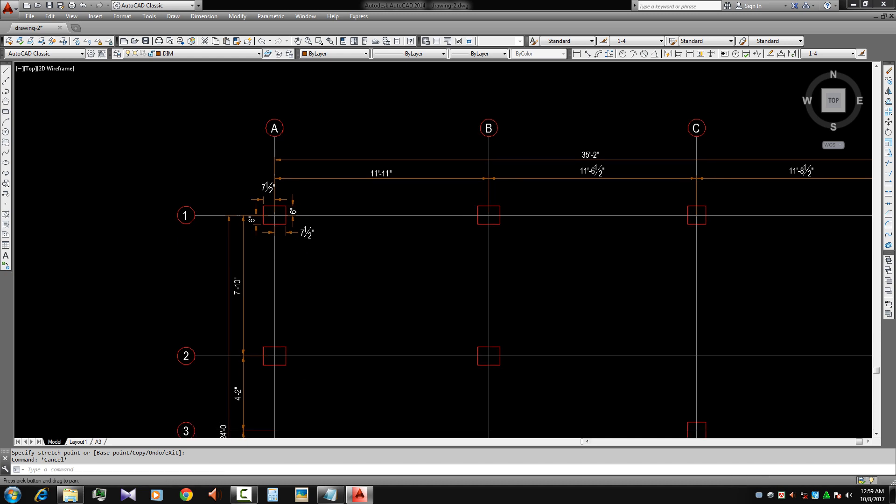
middle_click_drag(407, 265, 322, 269)
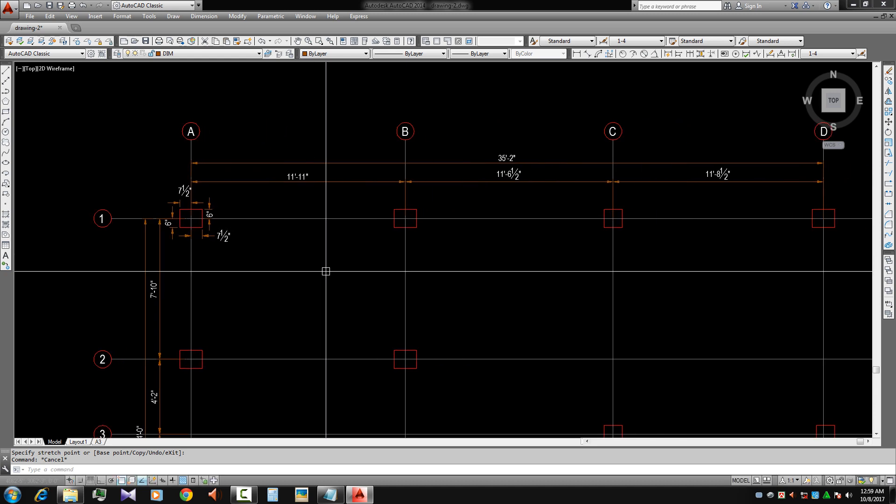
scroll(410, 236, "up", 2)
scroll(401, 237, "down", 2)
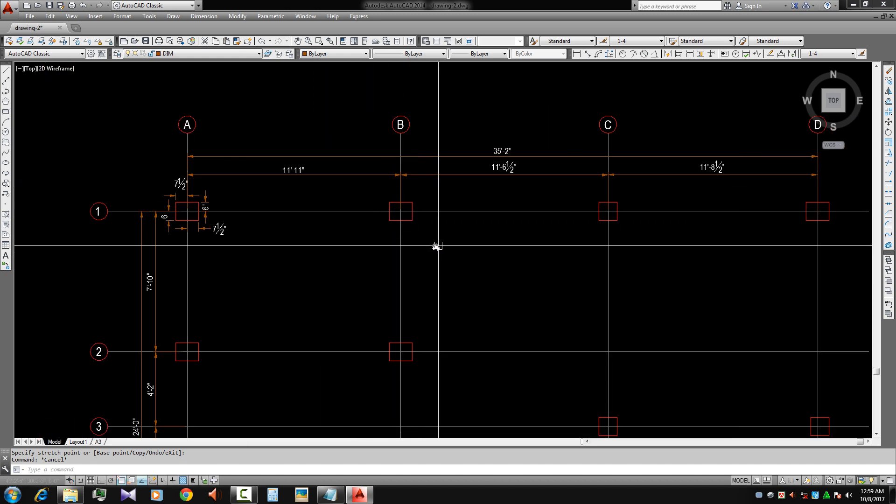
middle_click_drag(438, 245, 409, 250)
middle_click_drag(506, 255, 492, 270)
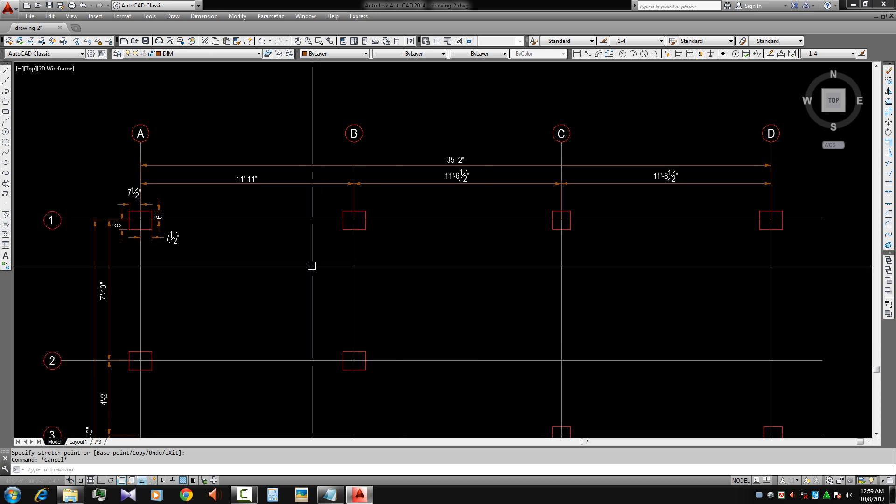
middle_click_drag(318, 266, 410, 272)
scroll(258, 232, "up", 1)
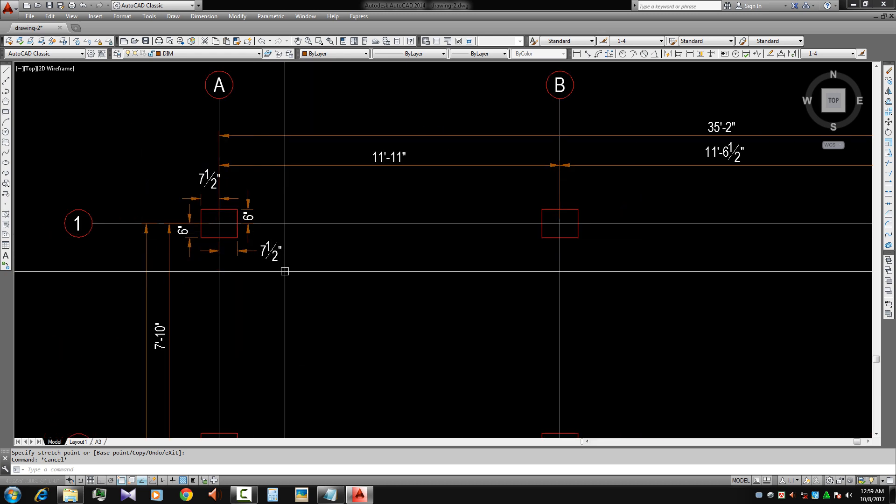
middle_click_drag(288, 271, 293, 254)
scroll(294, 254, "down", 1)
middle_click_drag(350, 292, 320, 242)
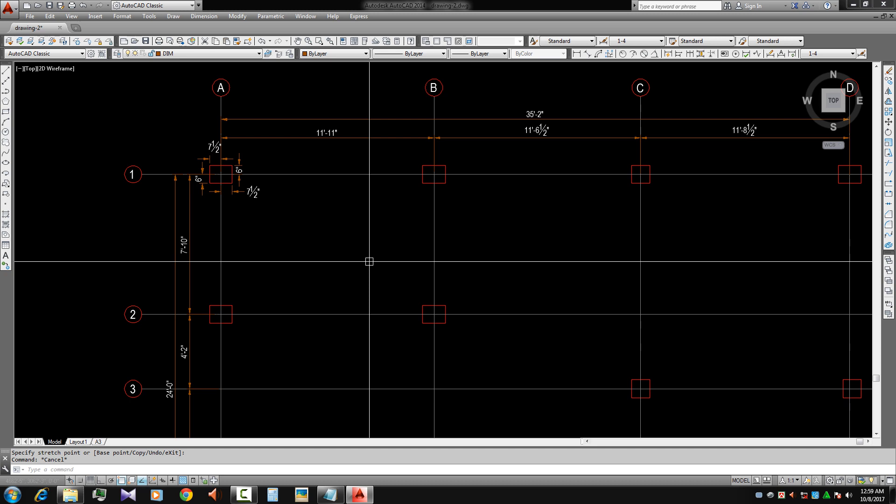
mouse_move(314, 266)
middle_mouse_down()
mouse_move(323, 291)
mouse_move(329, 258)
middle_mouse_up()
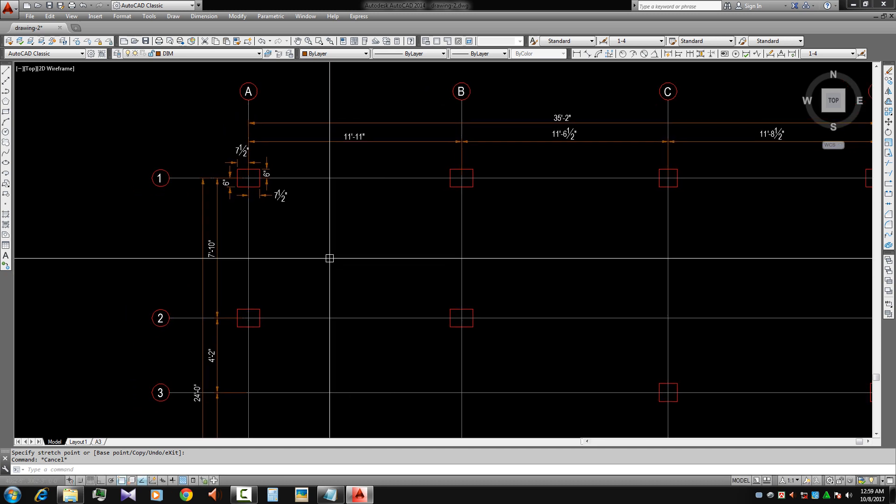
middle_click_drag(395, 273, 364, 262)
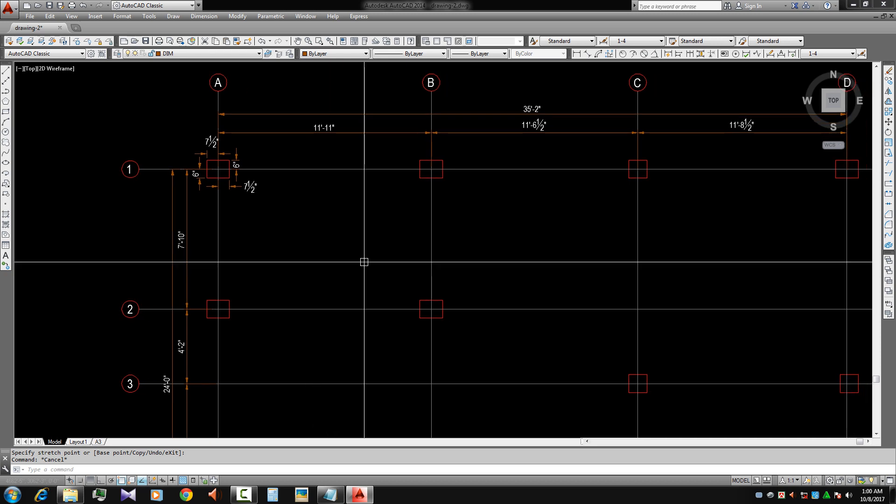
scroll(260, 182, "up", 5)
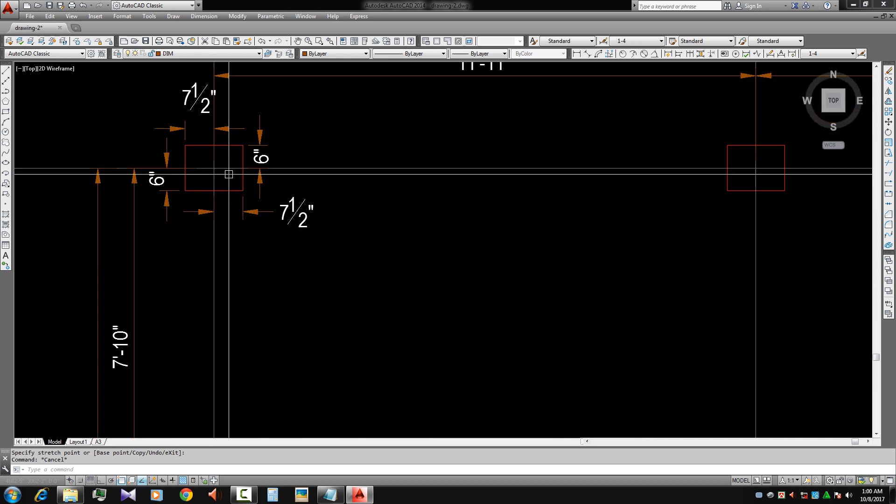
scroll(248, 184, "down", 3)
scroll(284, 222, "down", 2)
middle_click_drag(318, 254, 286, 210)
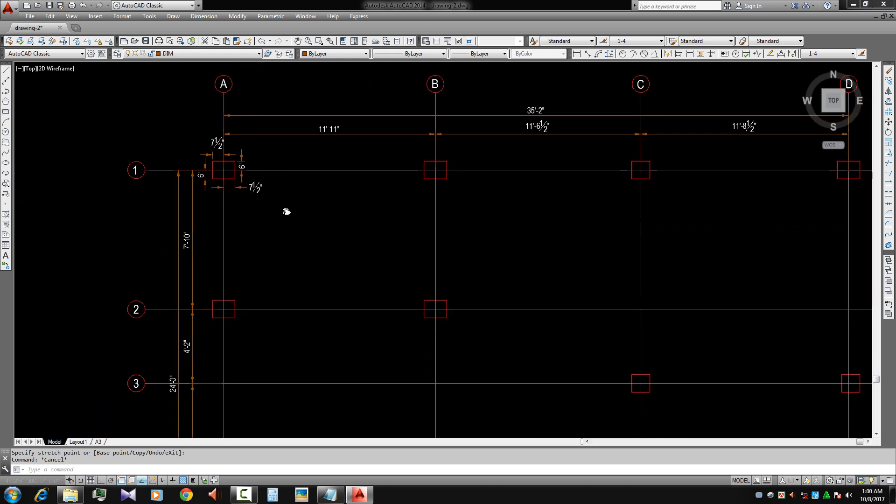
scroll(306, 216, "down", 2)
middle_click_drag(309, 241, 308, 241)
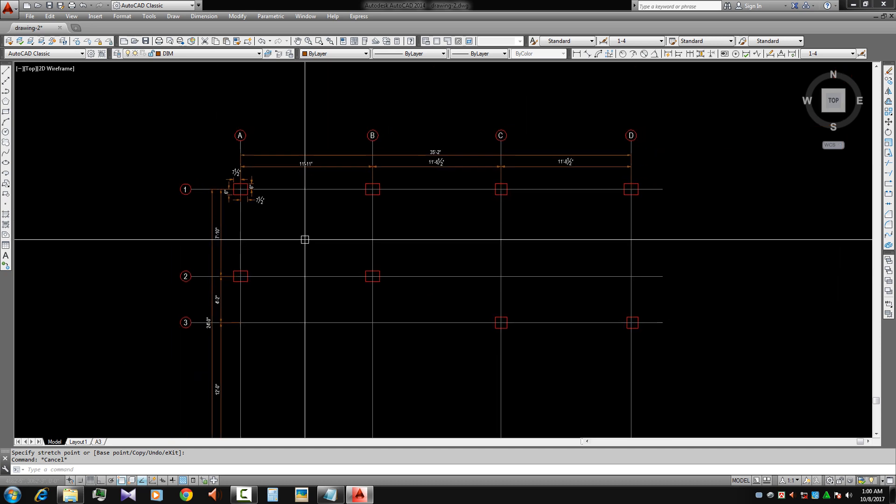
scroll(225, 176, "up", 4)
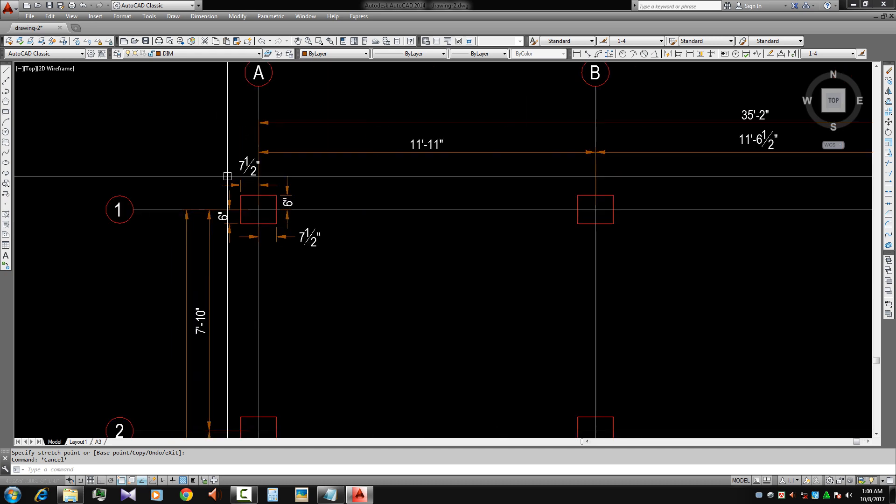
left_click(325, 265)
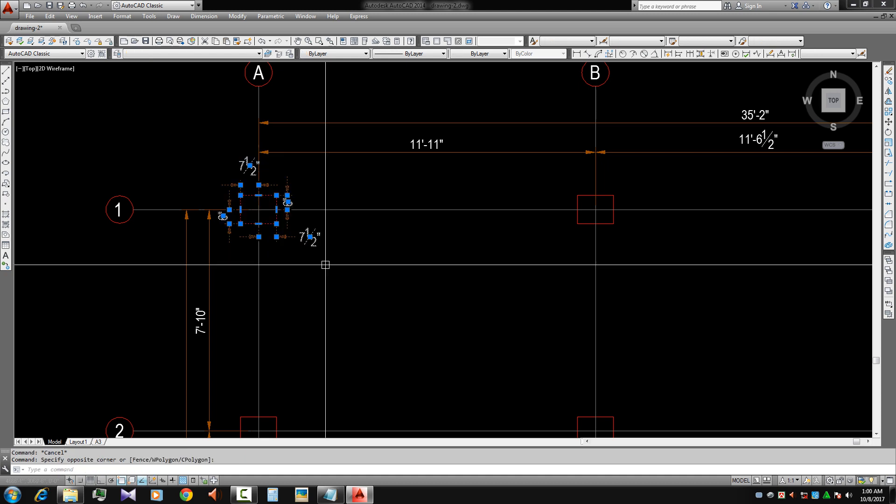
middle_click_drag(326, 273, 322, 283)
key("Escape")
scroll(299, 232, "down", 4)
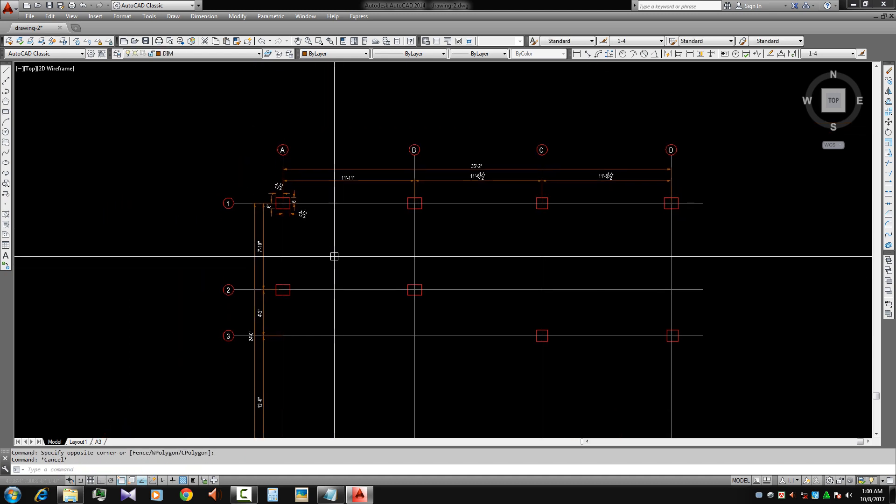
Examine the dimension placement around column A-1 and the remaining undimensioned columns across grid lines 1 to 4
scroll(291, 205, "up", 2)
scroll(312, 220, "up", 4)
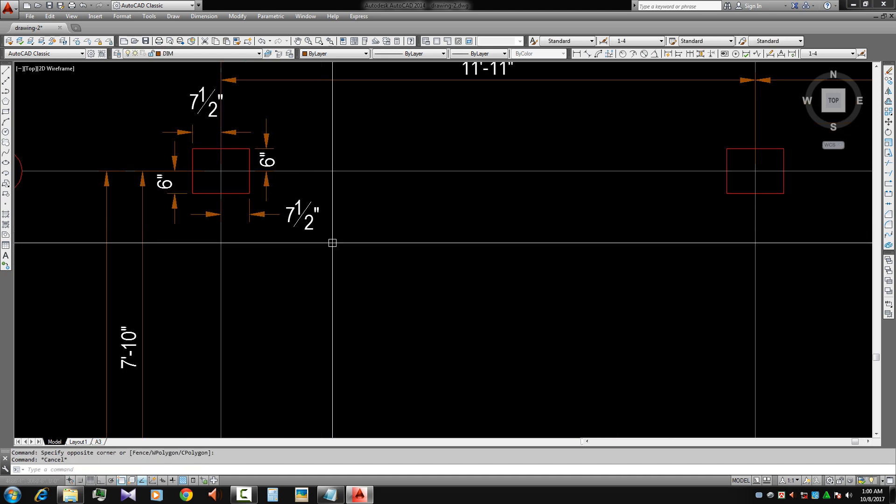
left_click(331, 242)
left_click(304, 224)
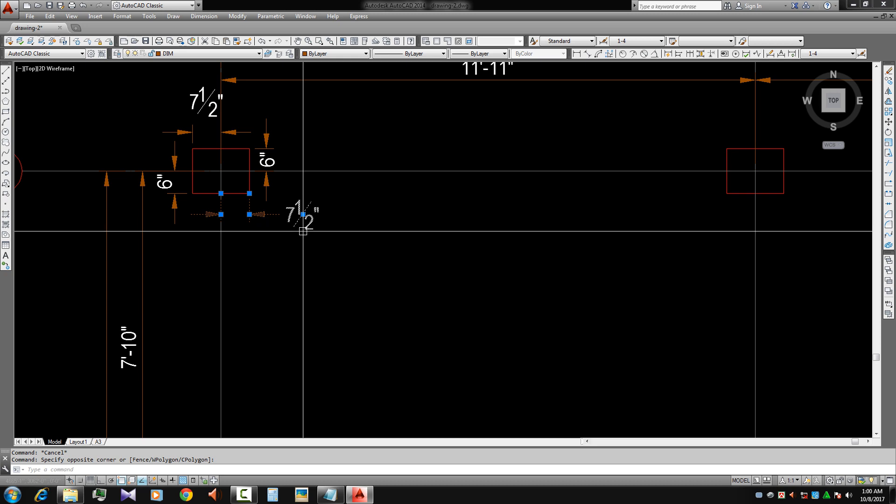
scroll(303, 231, "down", 2)
key("Escape")
scroll(332, 250, "down", 2)
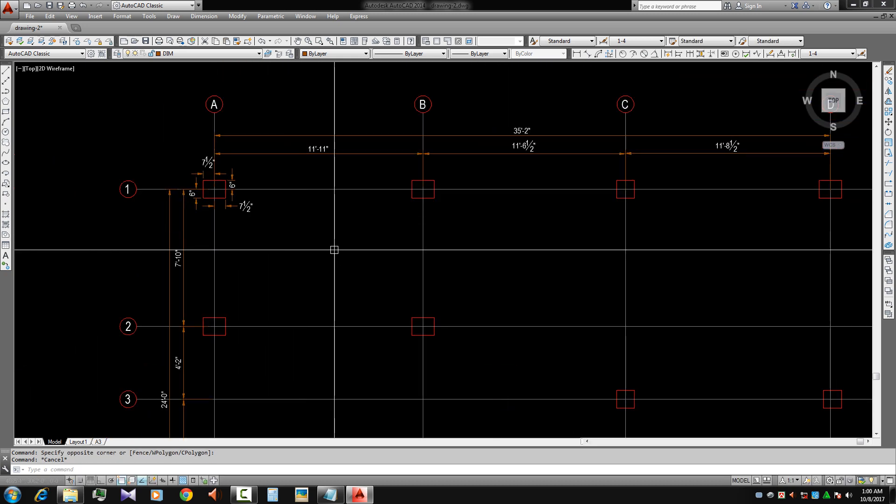
scroll(278, 165, "up", 1)
left_click(515, 175)
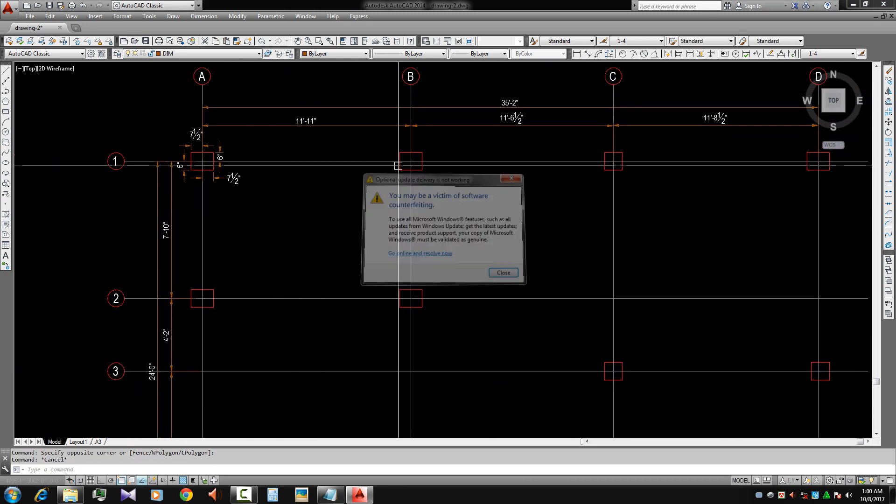
middle_click_drag(433, 188, 386, 193)
middle_click_drag(760, 189, 611, 162)
scroll(662, 177, "down", 1)
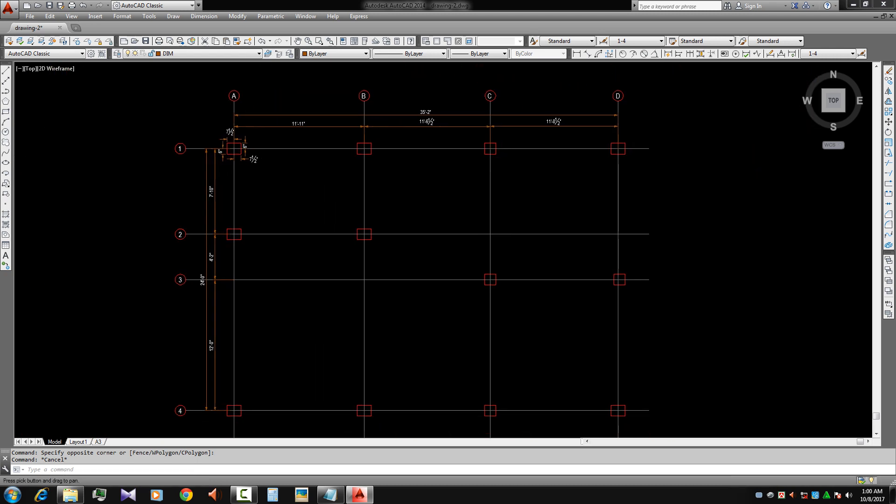
middle_click_drag(423, 212, 397, 196)
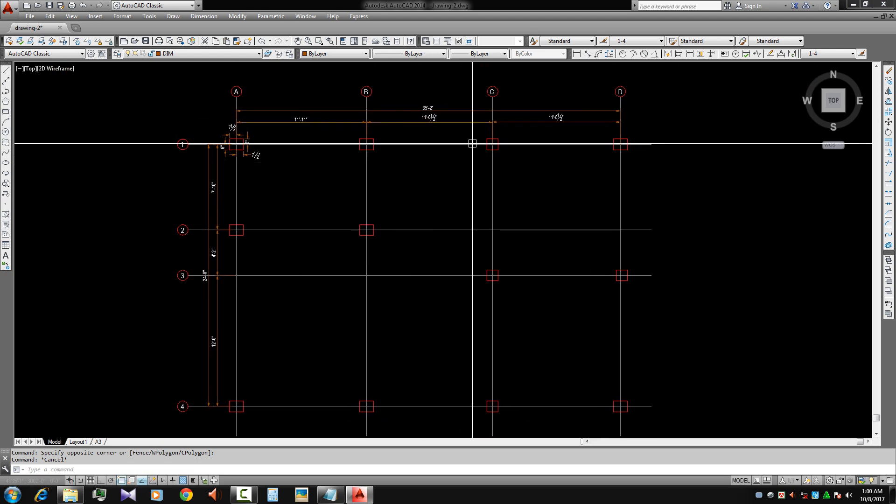
scroll(473, 187, "down", 1)
middle_click_drag(469, 191, 464, 204)
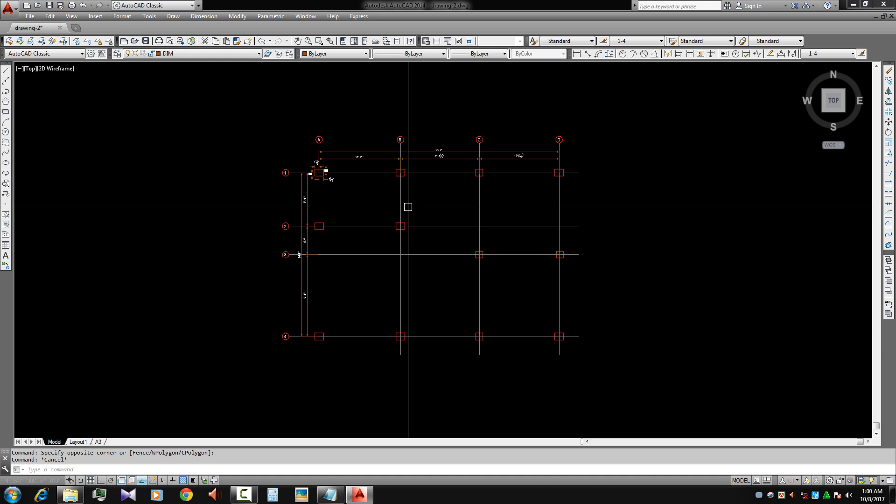
scroll(400, 236, "up", 2)
middle_click_drag(400, 236, 406, 247)
middle_click_drag(474, 196, 445, 241)
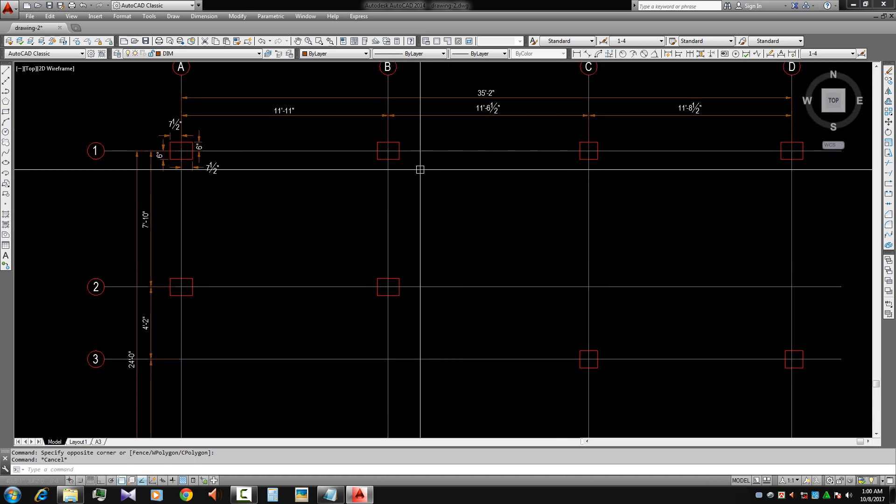
Check the width and height of the column at B-1 with trial linear dimensions picked from its edges
left_click(577, 53)
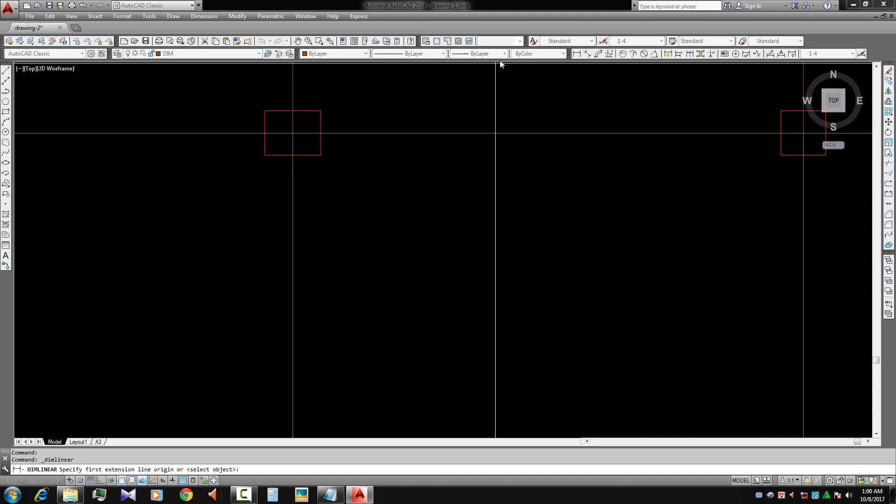
scroll(331, 139, "down", 5)
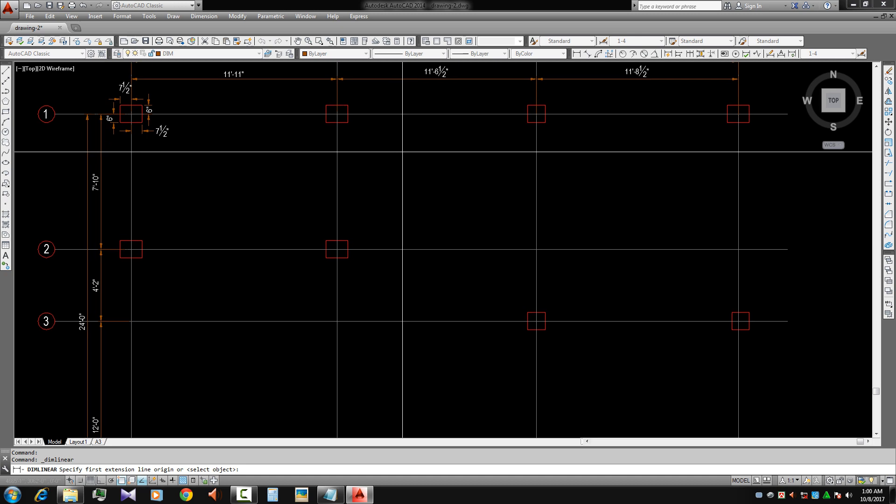
middle_click_drag(406, 155, 399, 140)
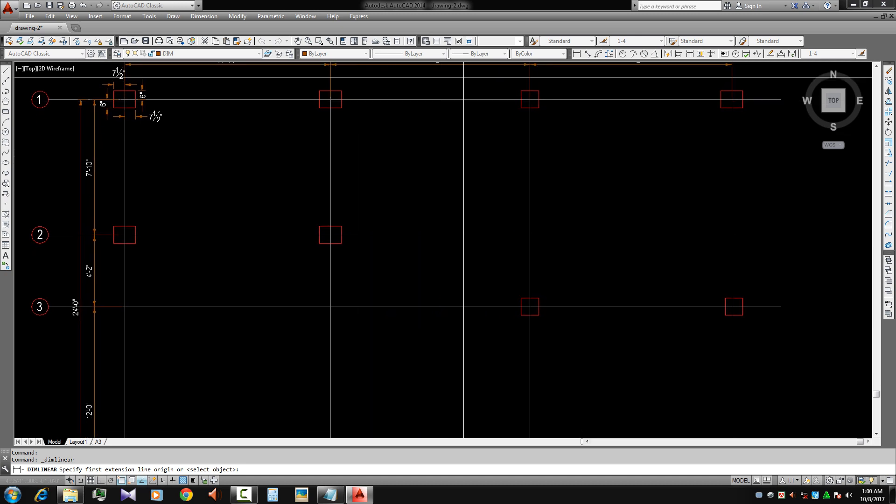
right_click(579, 57)
left_click(385, 122)
key("Return")
scroll(333, 106, "up", 4)
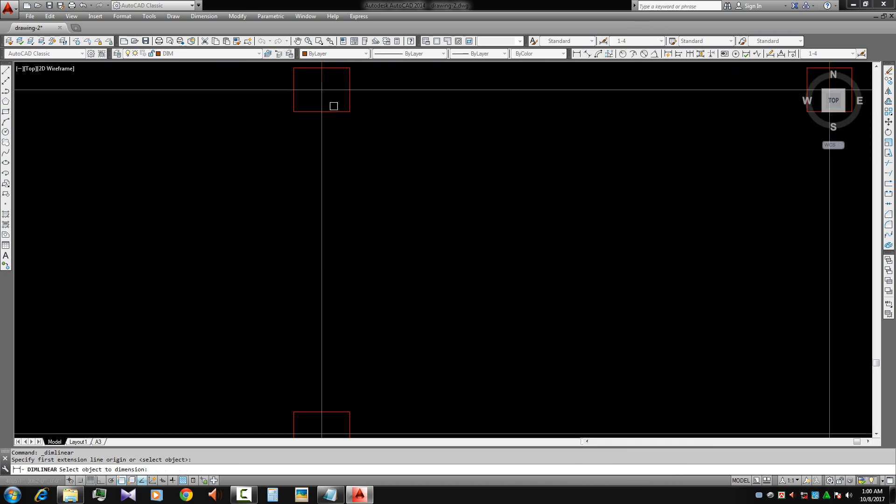
left_click(335, 112)
key("Escape")
key("Return")
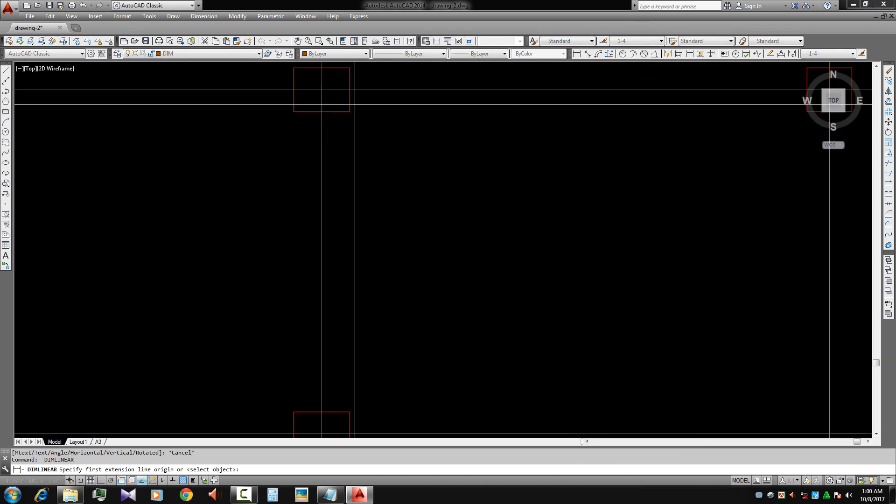
key("Return")
left_click(350, 102)
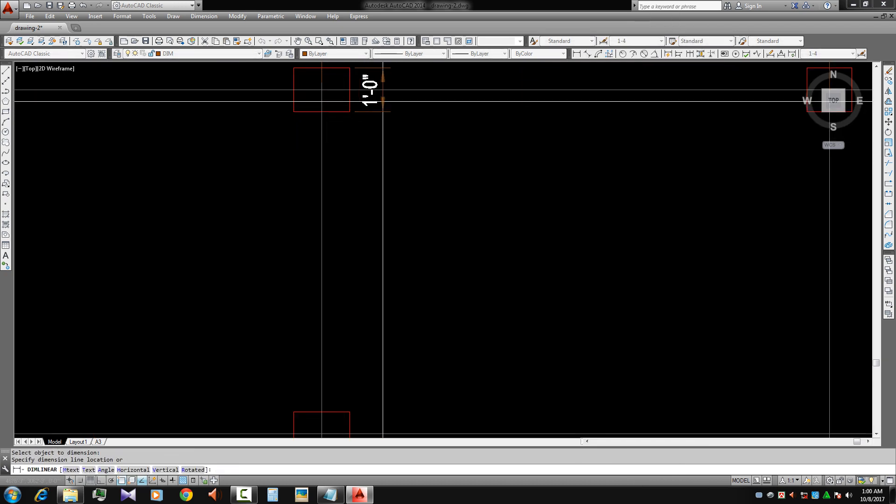
Check the width and height of the column at C-1 with trial linear dimensions, erasing the one placed
scroll(391, 108, "down", 5)
scroll(513, 133, "up", 4)
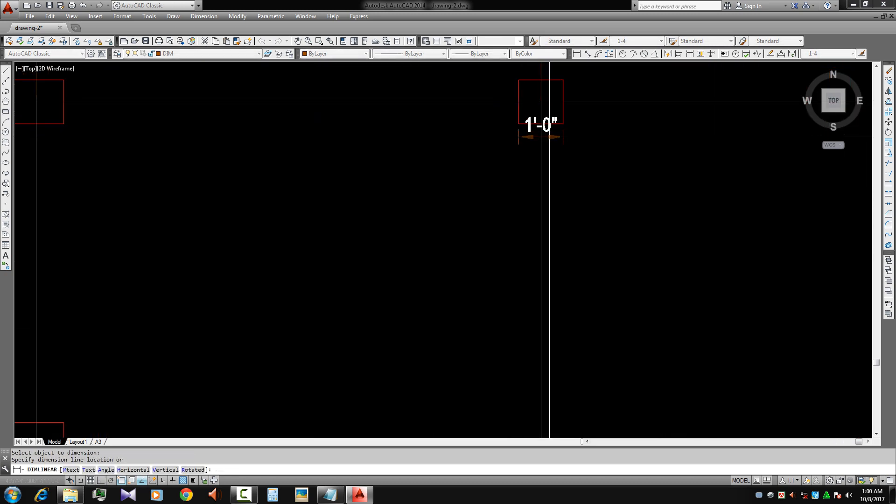
key("Escape")
key("Return")
key("Return")
left_click(562, 113)
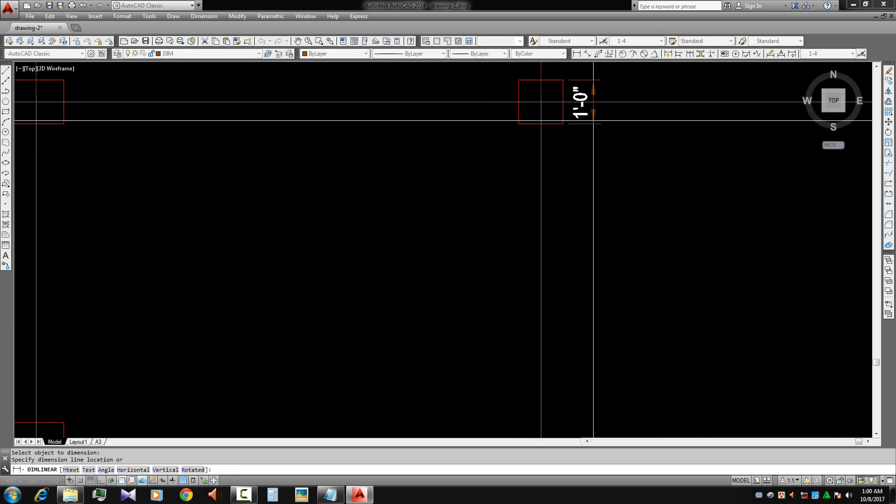
left_click(593, 121)
key("Escape")
scroll(597, 134, "down", 2)
scroll(602, 140, "up", 2)
type("e")
key("Return")
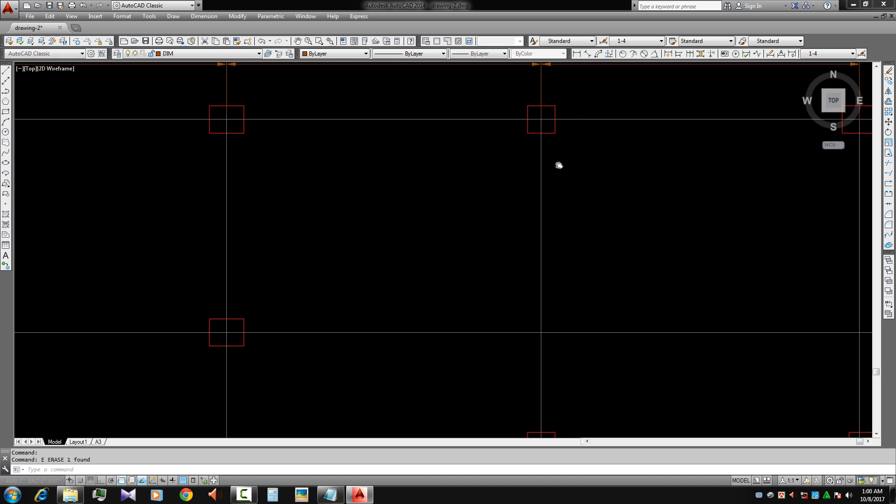
Check the size of the column at D-1 with a trial linear dimension, cancelling it without placing it
scroll(558, 164, "down", 4)
scroll(566, 166, "up", 5)
key("Return")
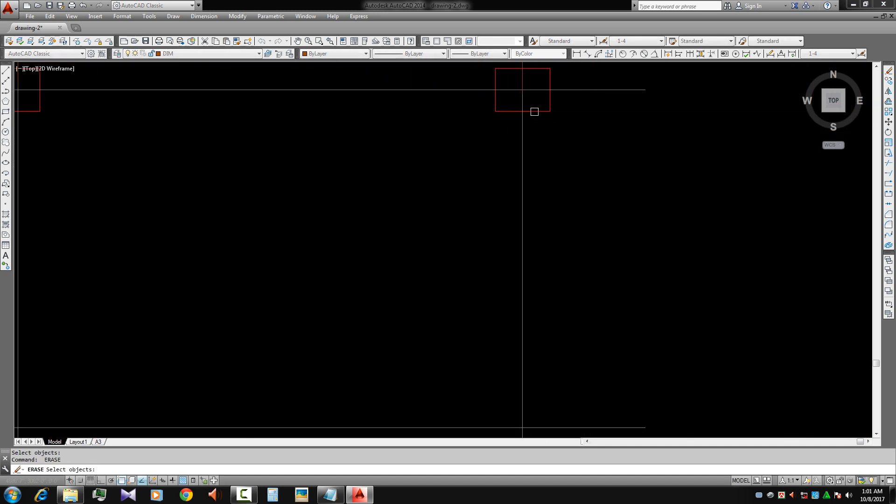
left_click(536, 123)
key("Escape")
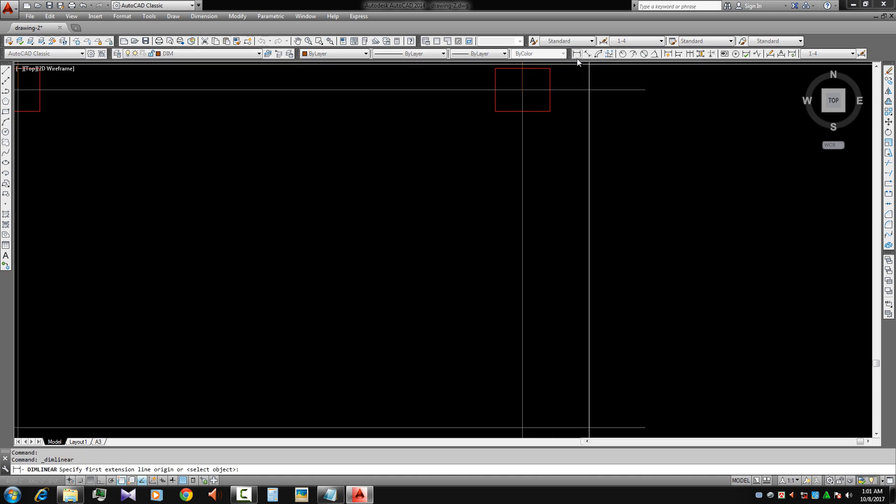
key("Return")
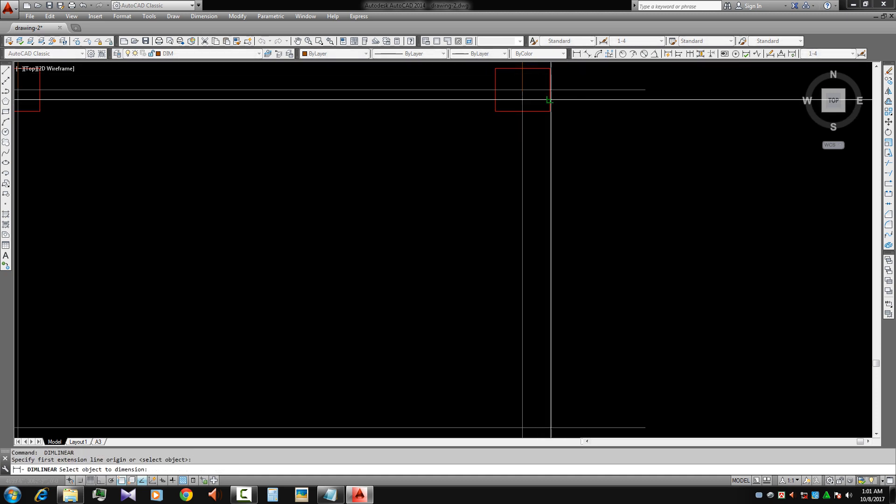
left_click(550, 100)
key("Escape")
scroll(569, 99, "down", 6)
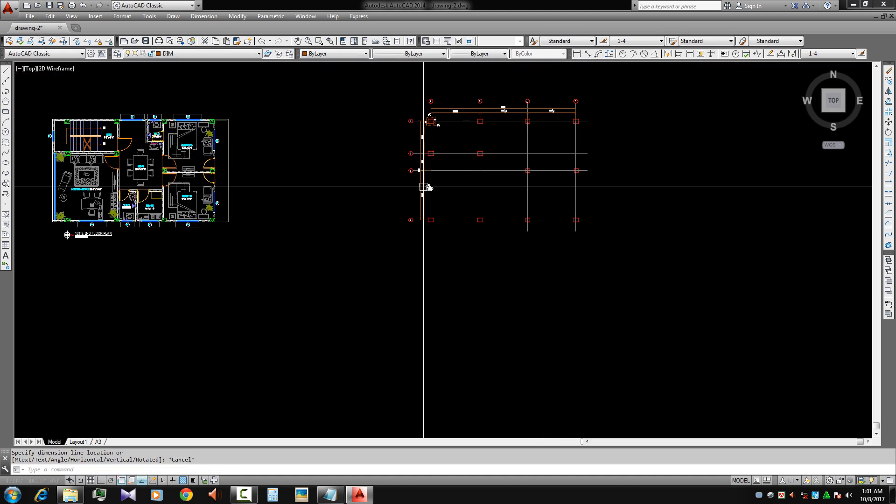
Create a multiline text label "C1" in the open bay right of grid line A, between grid lines 1 and 2
middle_click_drag(420, 180, 279, 199)
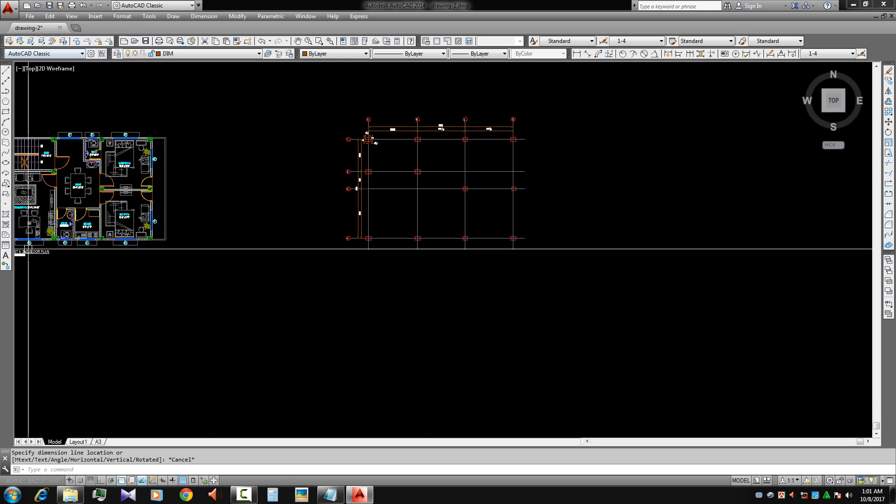
left_click(6, 256)
scroll(375, 151, "up", 8)
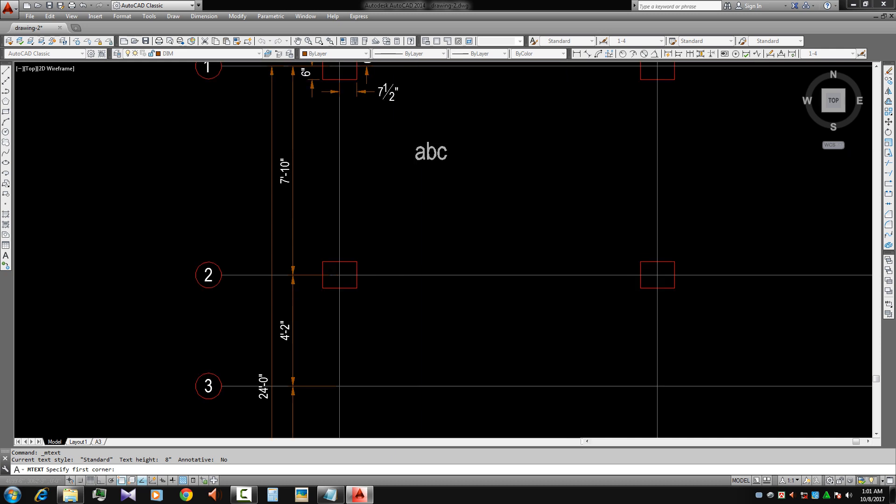
left_click(448, 166)
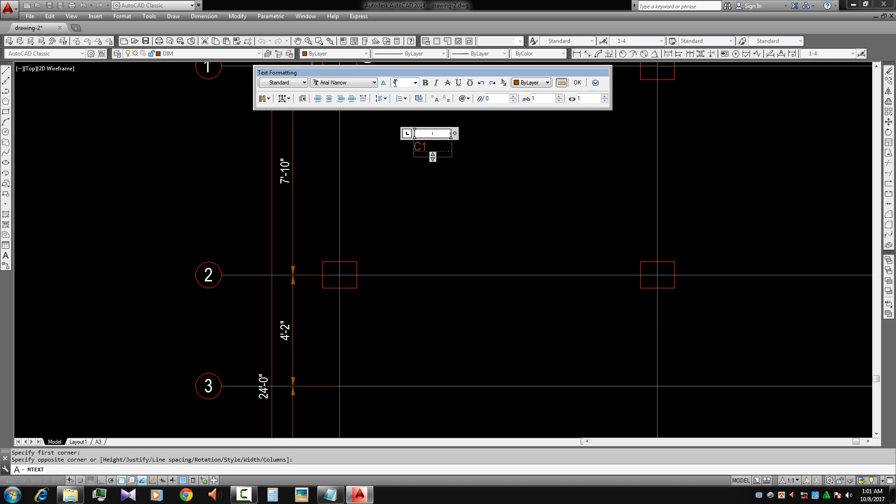
left_click(425, 160)
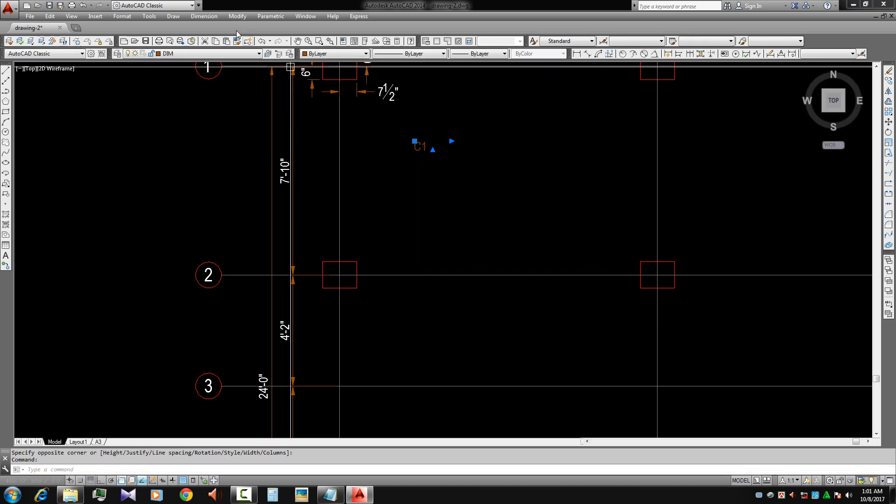
Put the C1 label on the Text layer
left_click(214, 56)
scroll(214, 64, "down", 5)
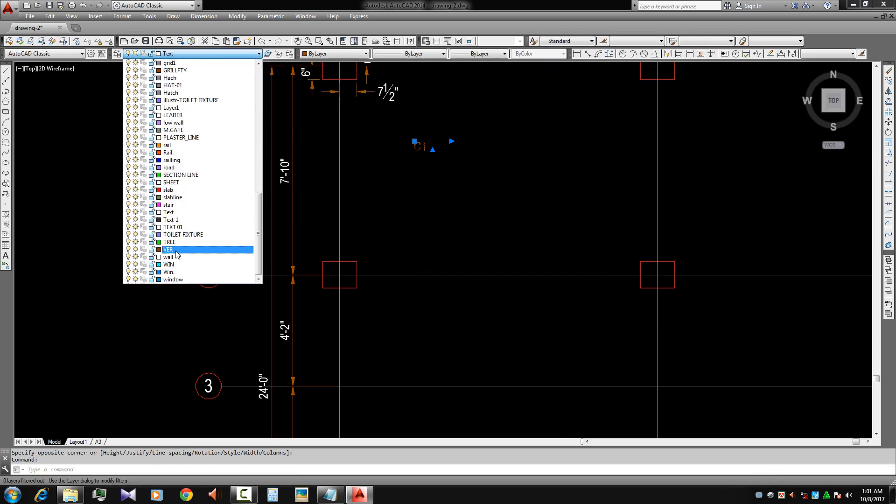
left_click(181, 227)
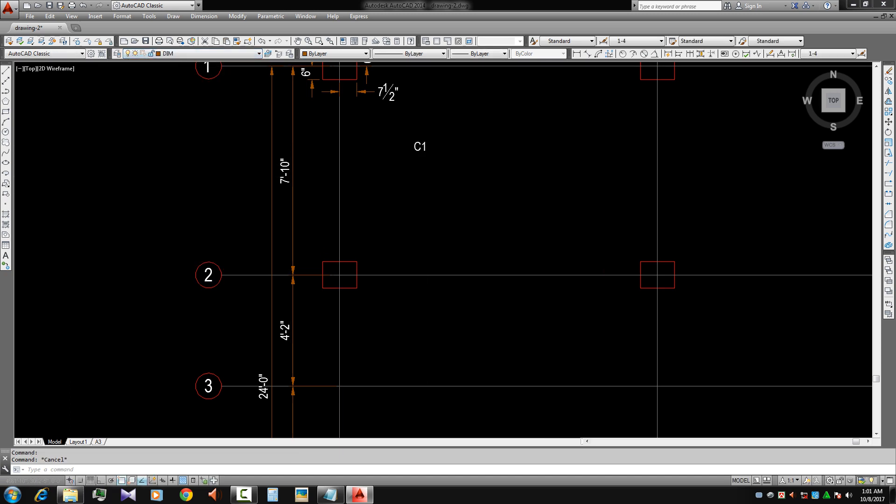
Move the C1 label close to the lower-right corner of column A-1, just below its horizontal dimension
type("m")
key("Return")
left_click(512, 210)
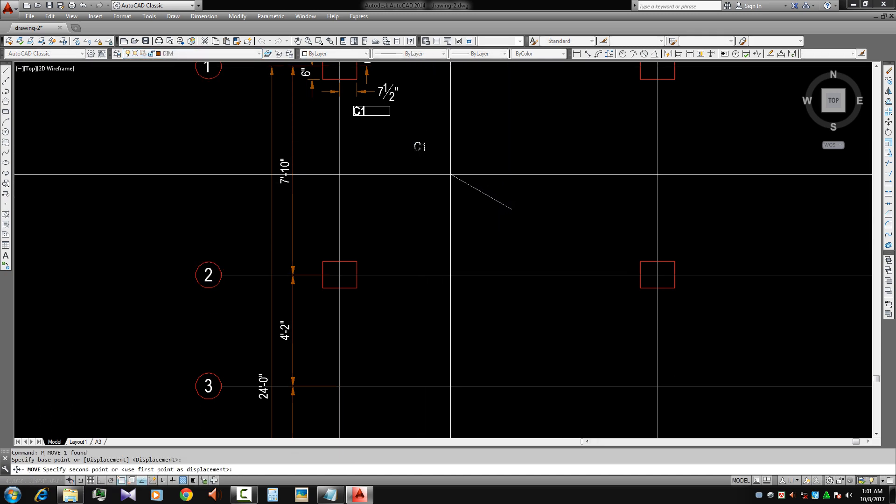
left_click(450, 175)
key("Escape")
Copy the C1 label to just below the lower-right corner of the column at B-1
middle_click_drag(428, 138, 427, 189)
scroll(357, 162, "up", 2)
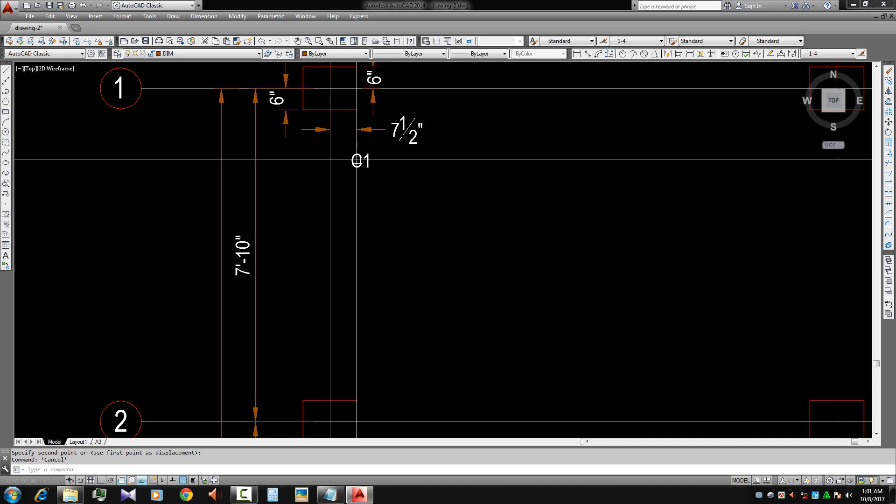
left_click(357, 160)
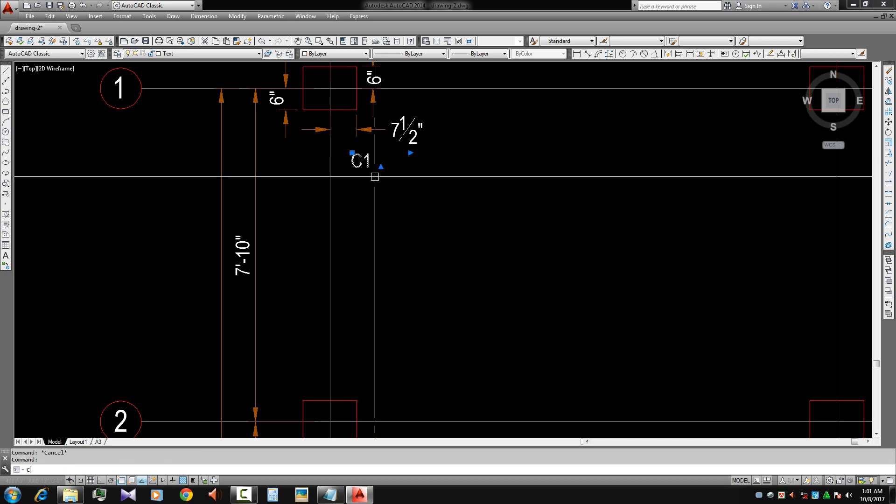
type("o")
key("Return")
left_click(378, 192)
middle_click_drag(498, 195, 296, 273)
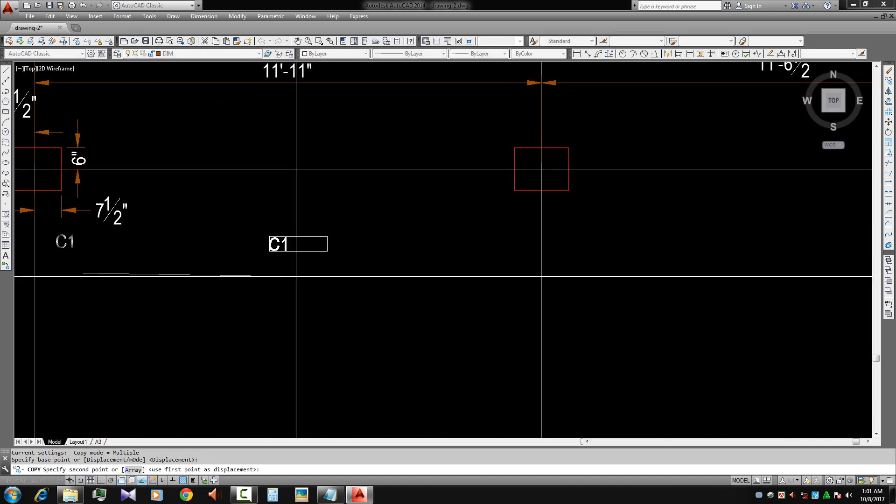
left_click(595, 250)
key("Escape")
Copy the B-1 column's C1 label horizontally, with Ortho on, to just below the columns at C-1 and D-1
left_click(584, 228)
left_click(575, 218)
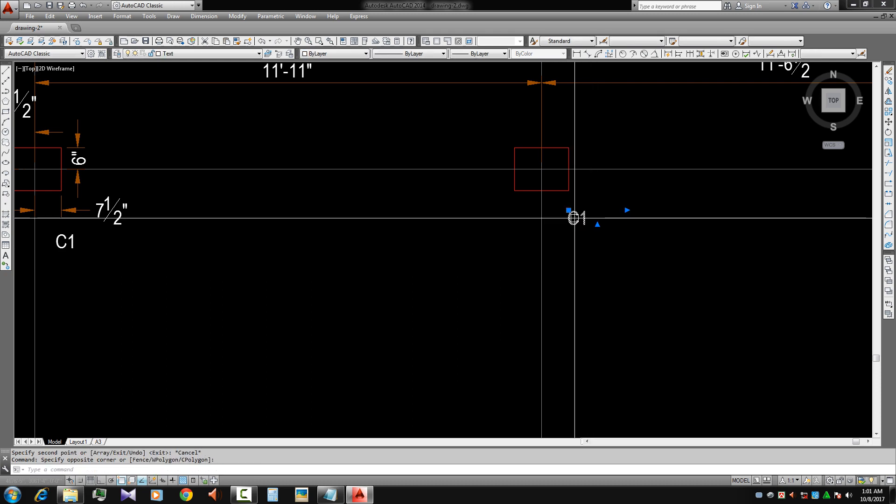
type("co")
key("Return")
left_click(565, 255)
scroll(704, 304, "down", 1)
middle_click_drag(705, 303, 412, 256)
key("F8")
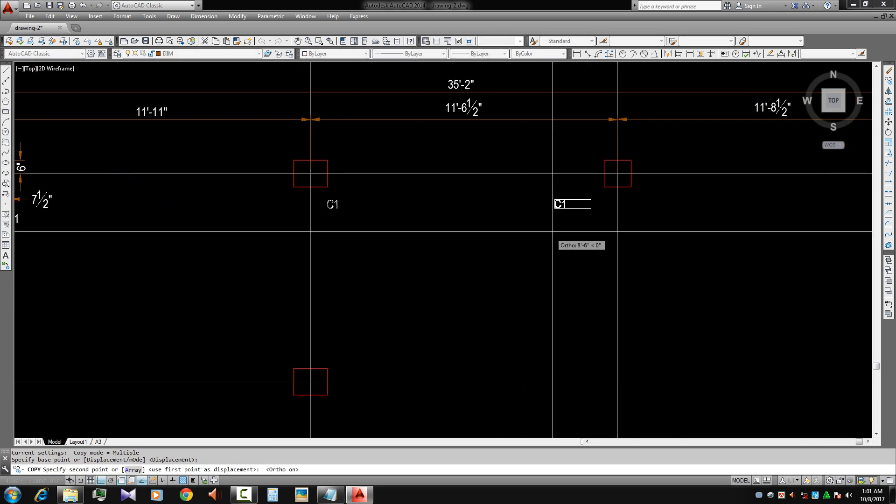
left_click(584, 227)
middle_click_drag(669, 235, 380, 208)
left_click(563, 209)
key("Escape")
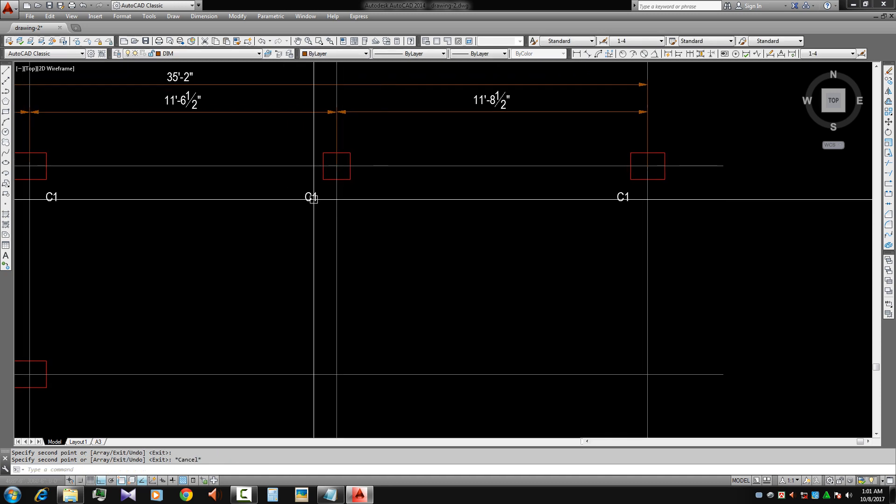
Change the text of the label below the column at C-1 to C2
double_click(313, 199)
left_click_drag(311, 198, 327, 195)
type("2")
left_click(320, 238)
scroll(320, 239, "up", 2)
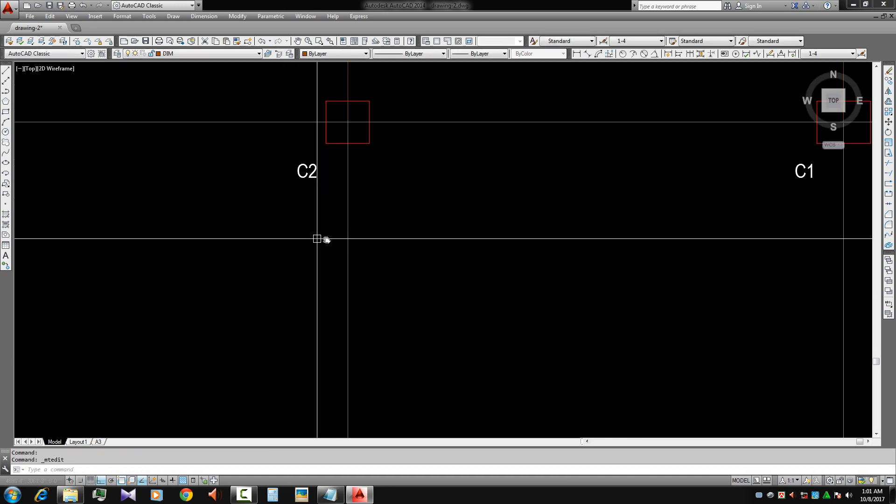
Copy the C2 label from the column at C-1 to just below the lower-left corners of the columns at C-3 and D-3
middle_click_drag(318, 238, 419, 211)
left_click(402, 150)
key("Return")
left_click(402, 164)
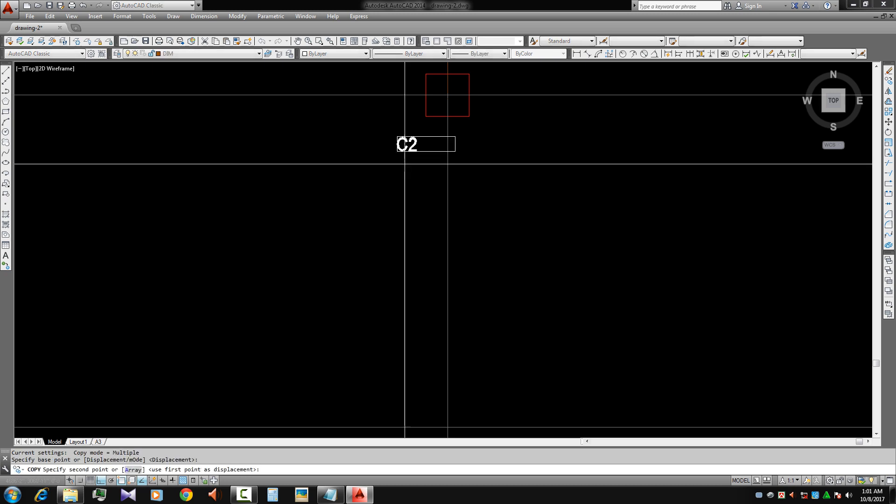
scroll(397, 252, "down", 3)
scroll(506, 299, "up", 2)
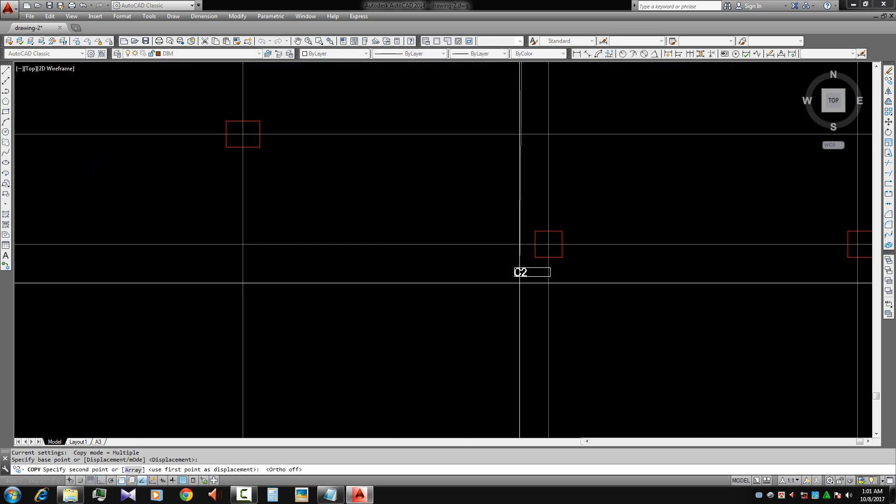
left_click(519, 267)
middle_click_drag(645, 286, 474, 270)
scroll(474, 270, "down", 2)
scroll(506, 268, "up", 2)
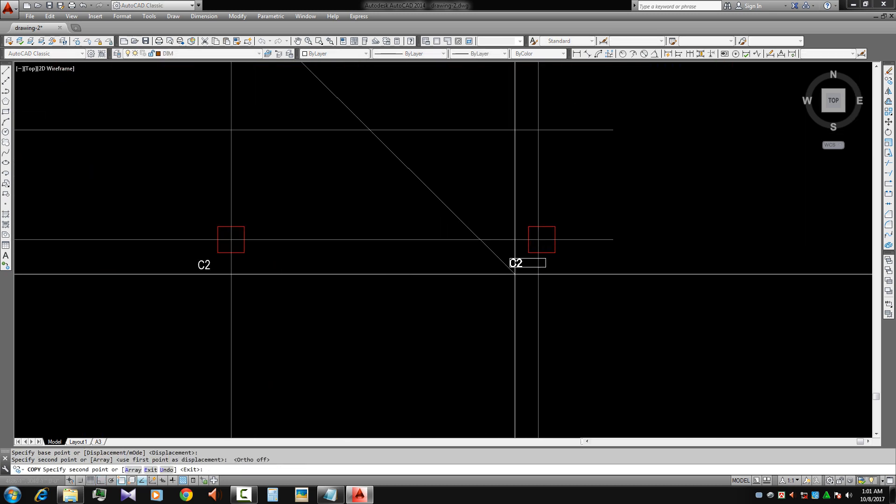
left_click(508, 268)
Place another copy of the C2 label just above the upper-right corner of the column at C-4
scroll(560, 177, "down", 4)
scroll(448, 279, "up", 3)
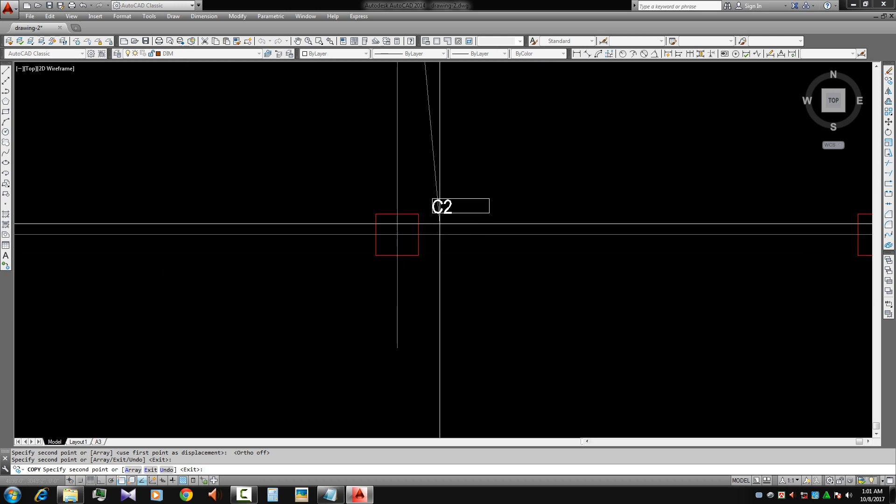
left_click(430, 208)
key("Escape")
Copy the C1 label from the column at B-1 to just below the lower-right corners of the columns at B-2 and A-2
scroll(472, 242, "down", 4)
scroll(472, 259, "up", 1)
scroll(339, 266, "up", 2)
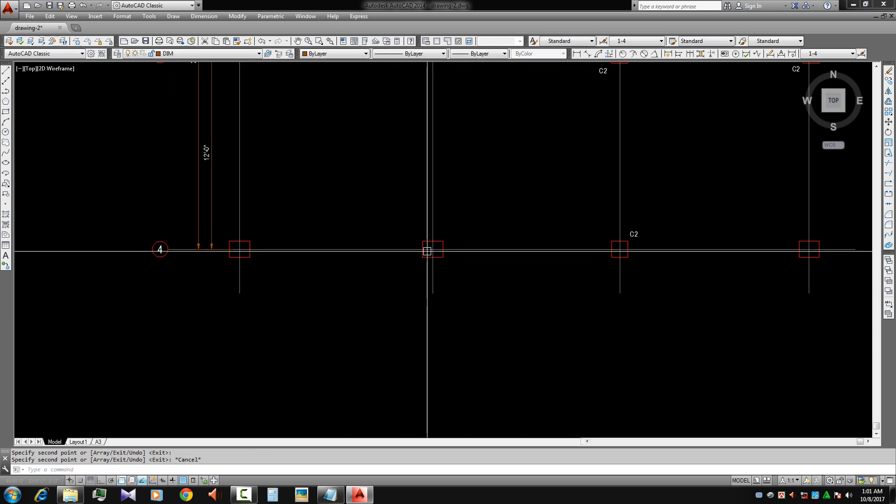
middle_click_drag(427, 251, 368, 375)
middle_click_drag(471, 156, 404, 351)
scroll(313, 207, "up", 1)
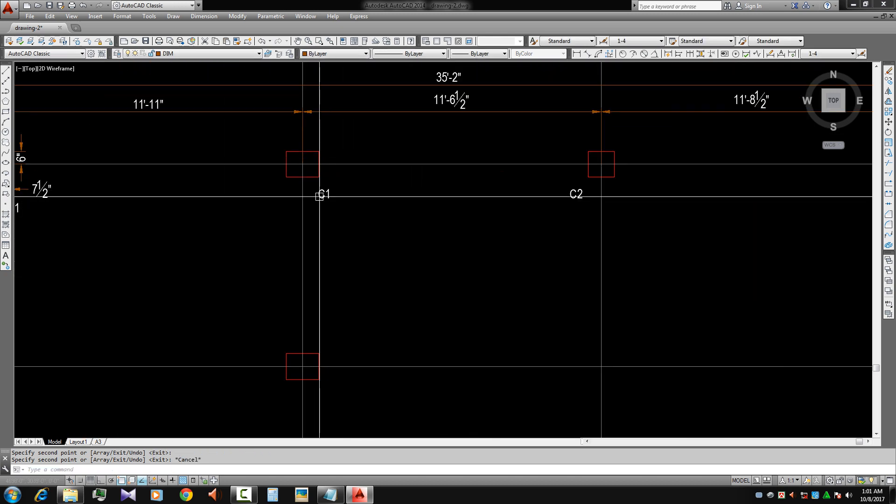
left_click(318, 196)
key("space")
left_click(360, 200)
middle_click_drag(334, 310, 527, 206)
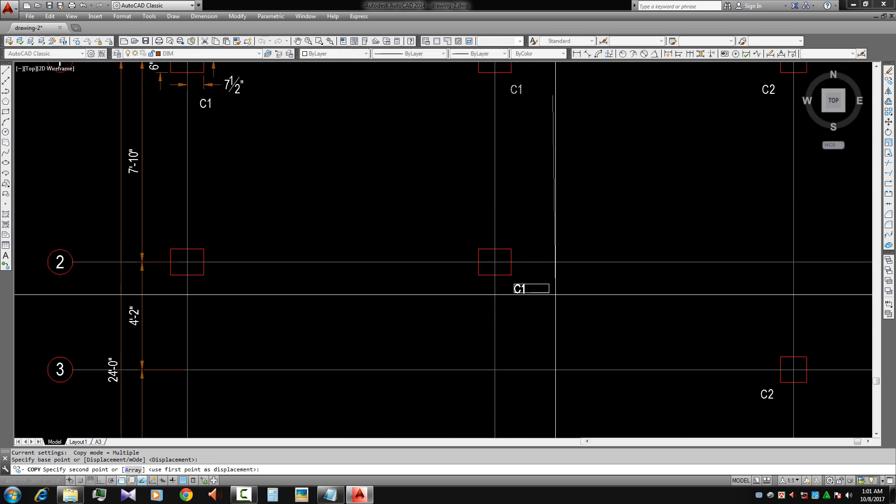
scroll(244, 292, "down", 3)
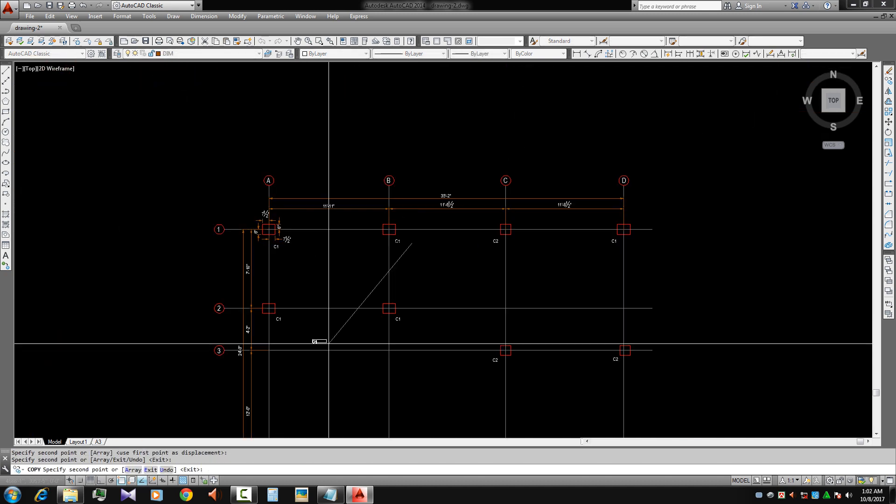
Place further copies of the C1 label just above the columns at A-4, B-4 and D-4
middle_click_drag(320, 343, 294, 267)
scroll(292, 273, "up", 6)
scroll(240, 260, "down", 4)
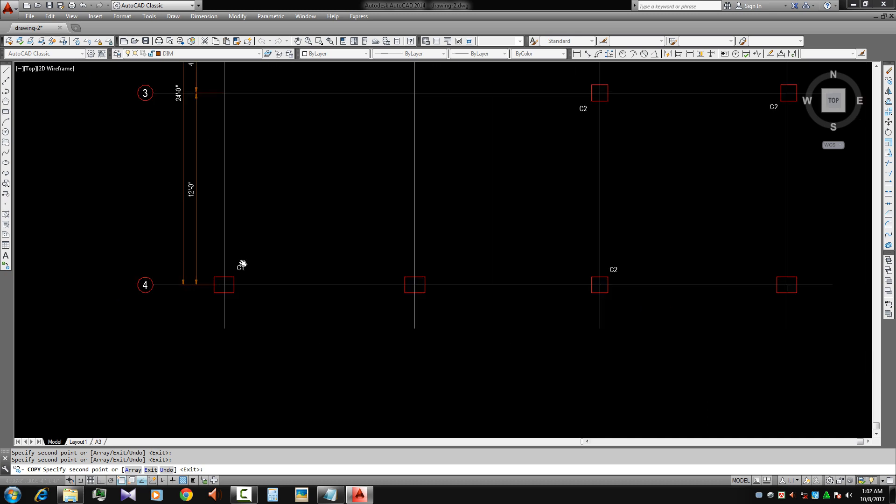
scroll(378, 252, "up", 4)
scroll(282, 269, "down", 3)
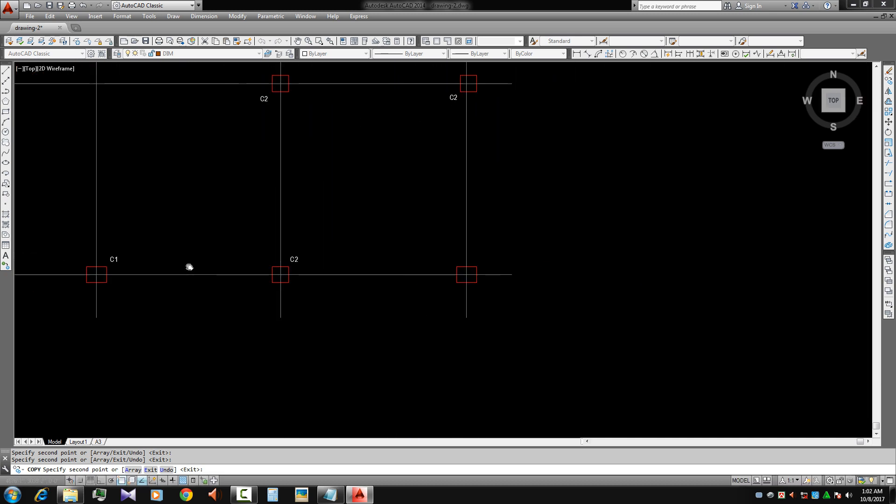
scroll(441, 261, "up", 3)
scroll(530, 266, "down", 5)
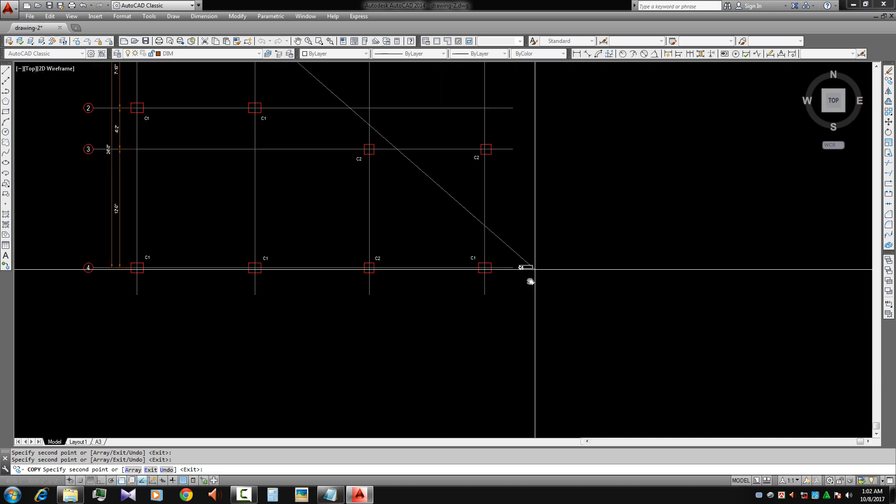
key("Escape")
Copy the title text beneath the architectural floor plan to below row 4 of the column layout, near grid line A
middle_click_drag(142, 218, 181, 221)
middle_click_drag(327, 226, 332, 166)
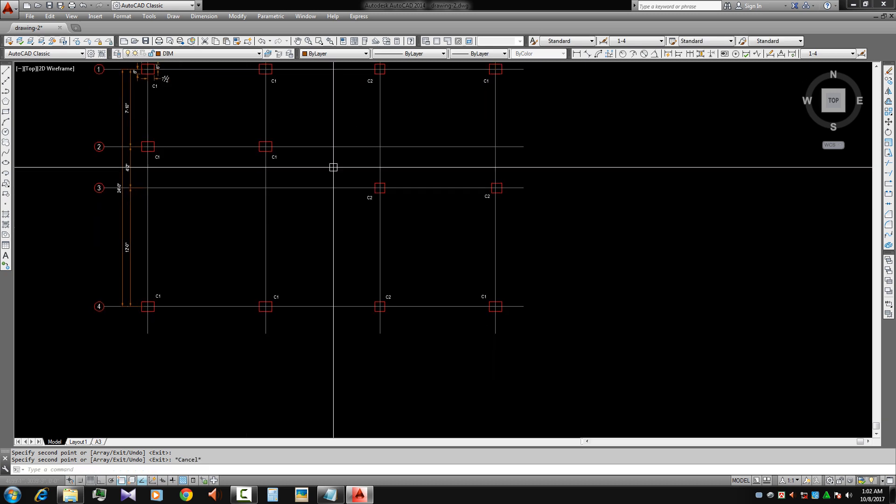
scroll(307, 219, "down", 2)
mouse_move(294, 262)
middle_mouse_down()
mouse_move(299, 227)
mouse_move(302, 250)
mouse_move(456, 238)
middle_mouse_up()
scroll(282, 239, "up", 1)
scroll(264, 244, "up", 1)
scroll(290, 260, "down", 2)
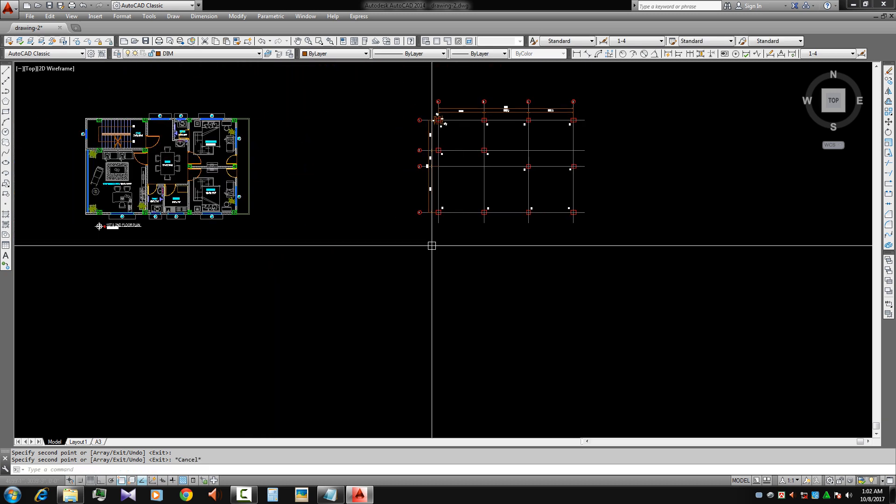
scroll(129, 246, "up", 4)
left_click(132, 197)
type("C")
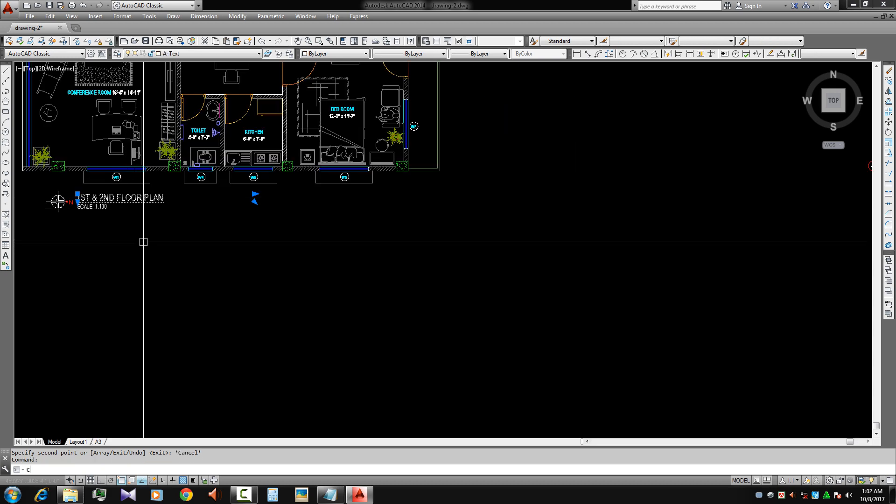
type("O")
key("space")
left_click(142, 242)
middle_click_drag(255, 316, 33, 318)
middle_click_drag(809, 307, 406, 308)
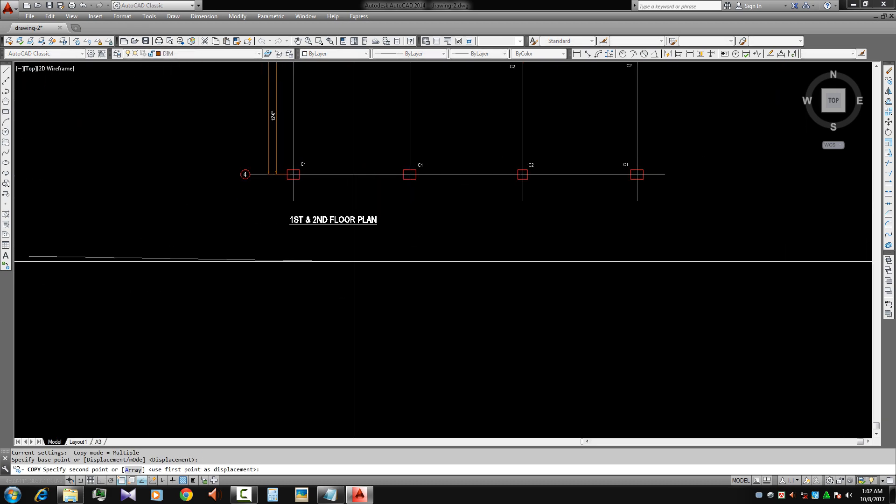
key("Escape")
Replace the words before "PLAN" in the copied title with "RCC COLUMN LAYOUT PLAN"
scroll(341, 228, "up", 2)
double_click(378, 222)
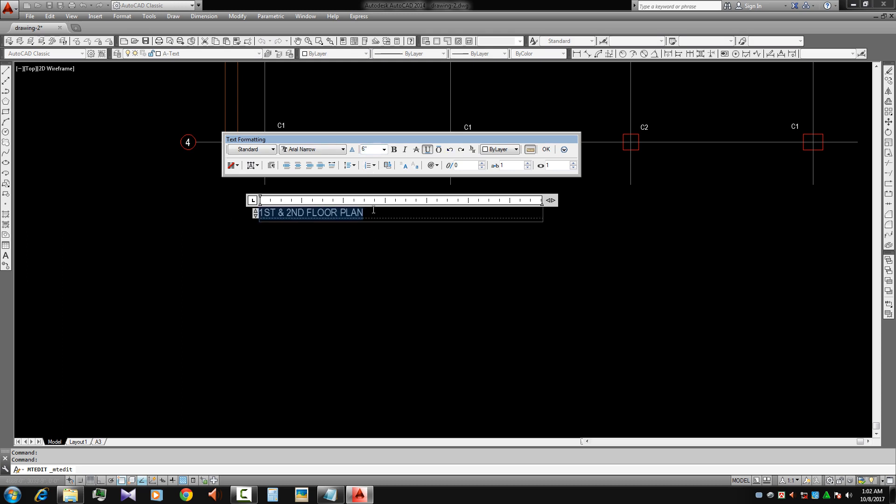
scroll(344, 272, "up", 2)
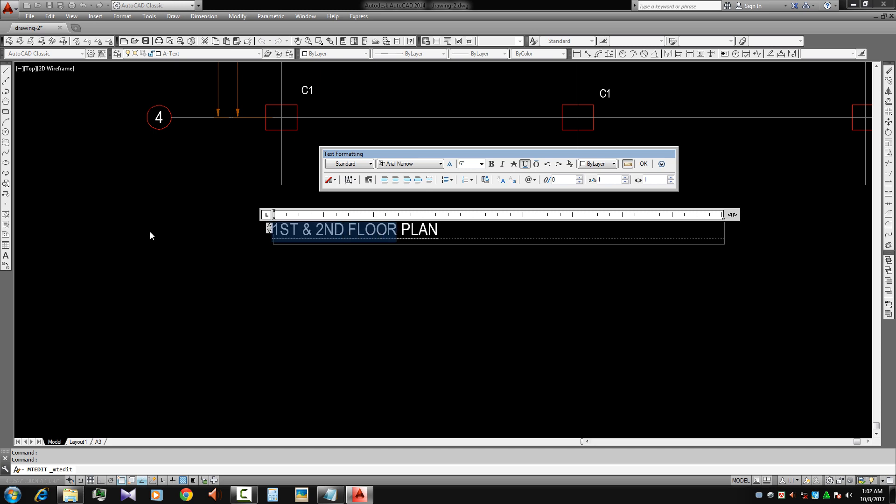
type("RCC COLUMN LAYOUT PLAN")
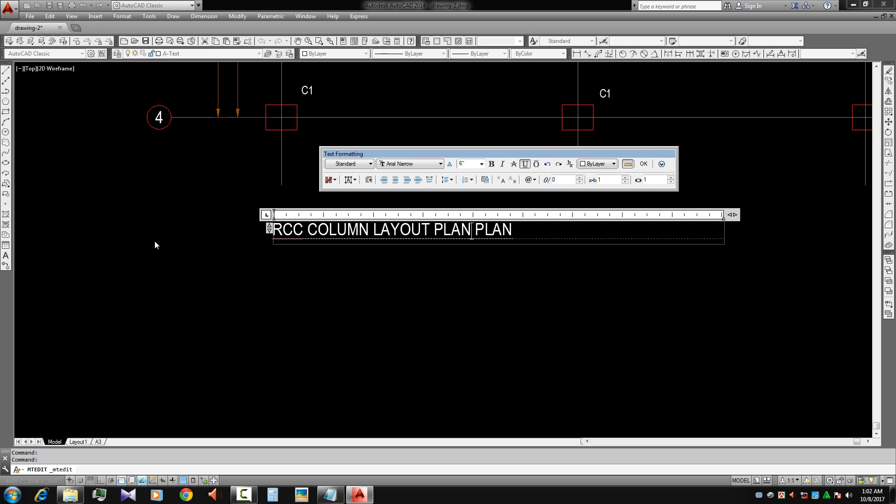
key("Escape")
Move the column layout title slightly upward, closer to row 4 of the grid
type("m")
key("Return")
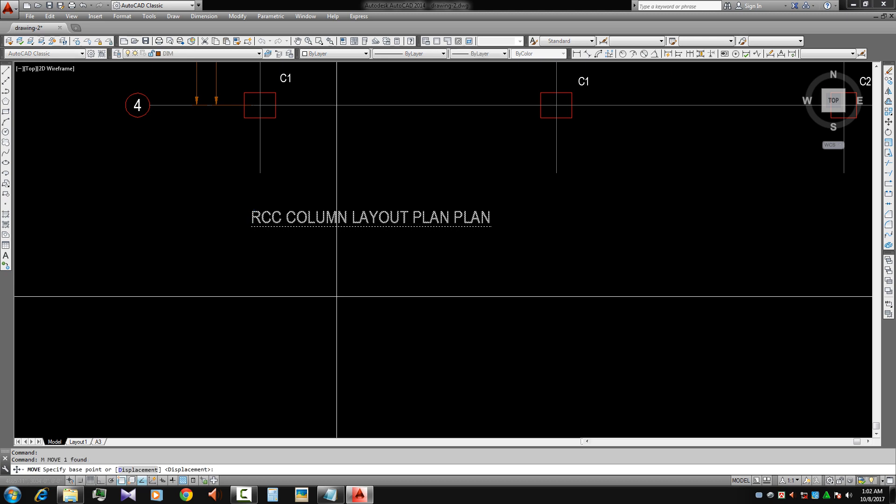
left_click(336, 296)
left_click(335, 273)
key("Escape")
Start a rectangle in the empty area below the column layout, with its first corner between grid lines C and D
scroll(355, 279, "down", 2)
middle_click_drag(366, 295, 368, 295)
middle_click_drag(420, 259, 324, 344)
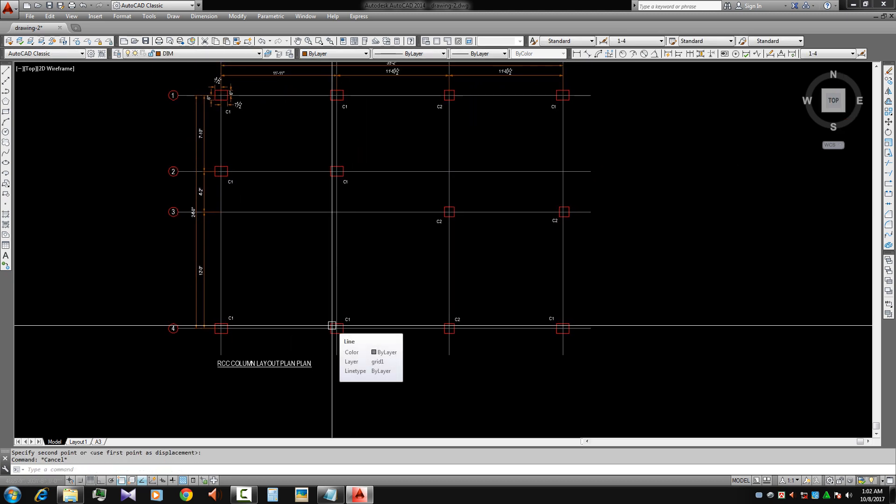
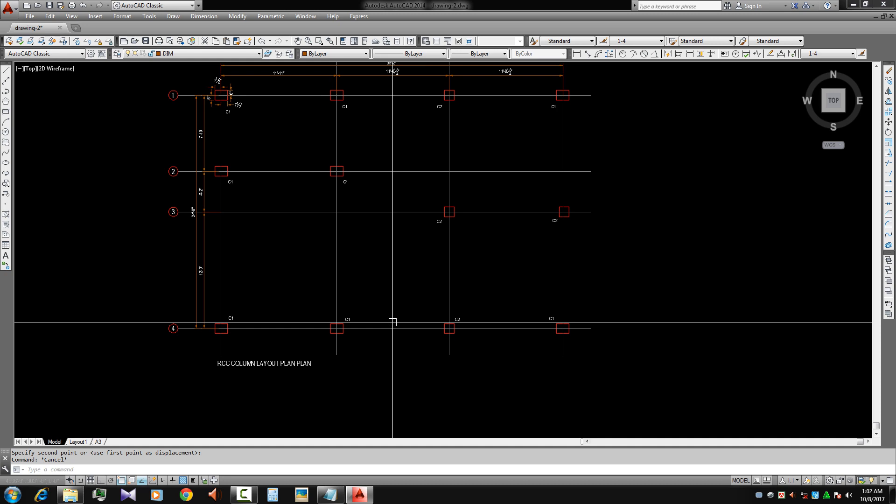
scroll(434, 290, "down", 4)
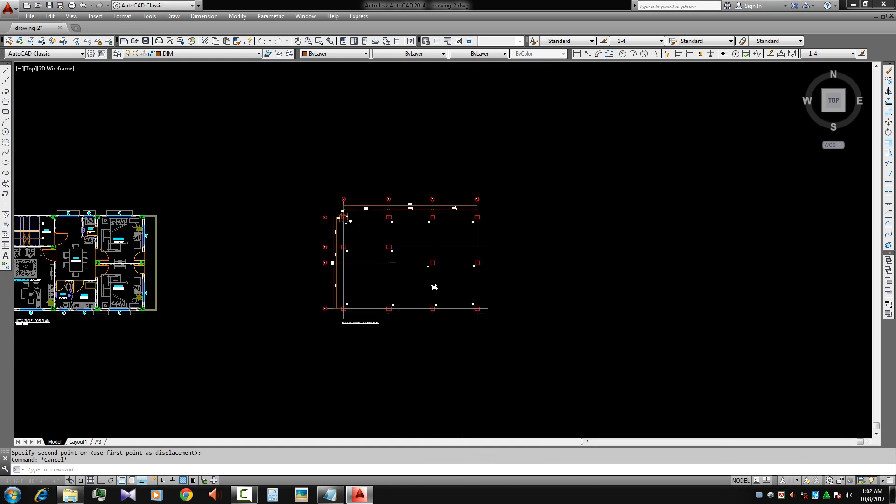
scroll(388, 262, "up", 5)
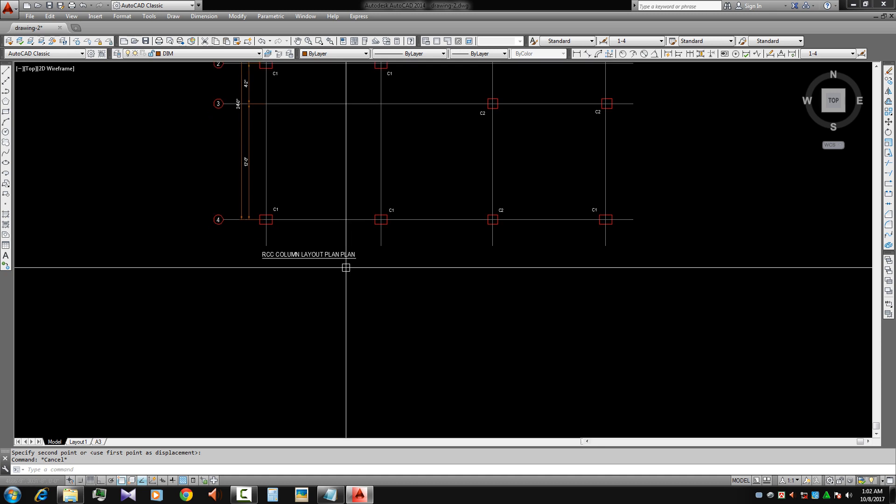
scroll(334, 298, "down", 4)
scroll(402, 307, "up", 4)
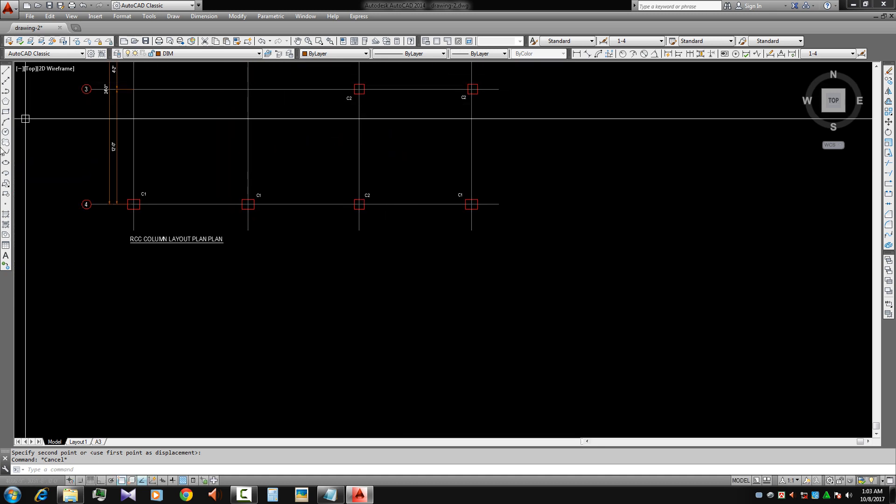
left_click(6, 112)
scroll(483, 311, "up", 2)
left_click(309, 210)
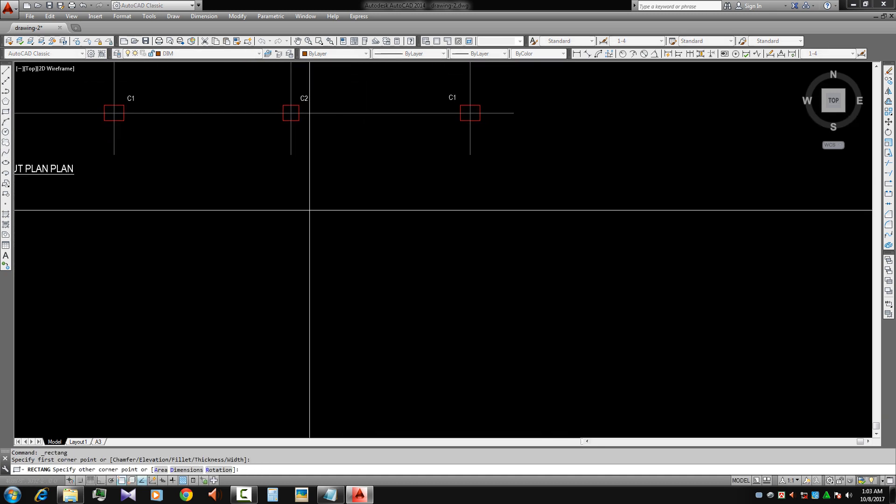
Complete a square table frame below the column layout plan and draw a horizontal line across it near its upper edge
left_click(428, 330)
key("Escape")
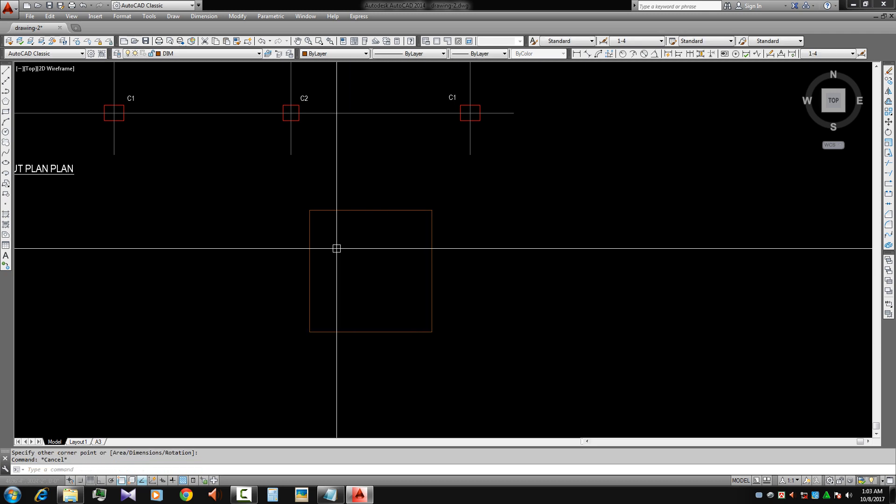
scroll(336, 248, "up", 2)
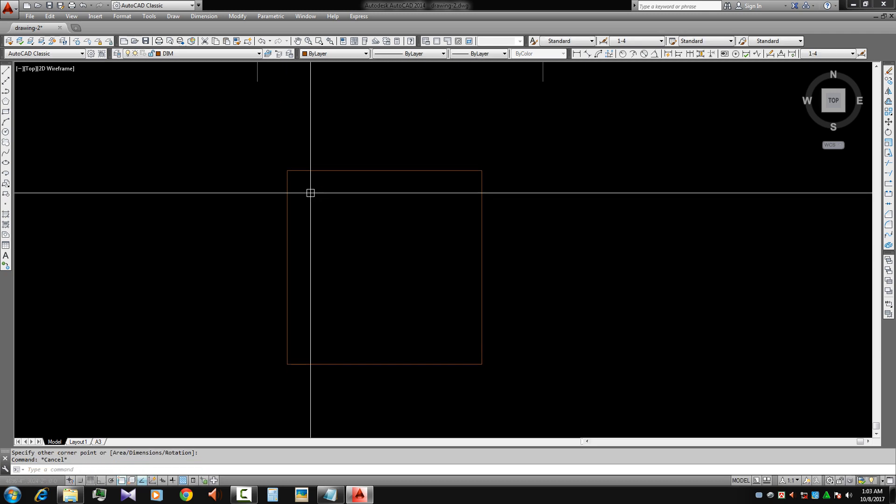
type("l")
key("Return")
left_click(286, 188)
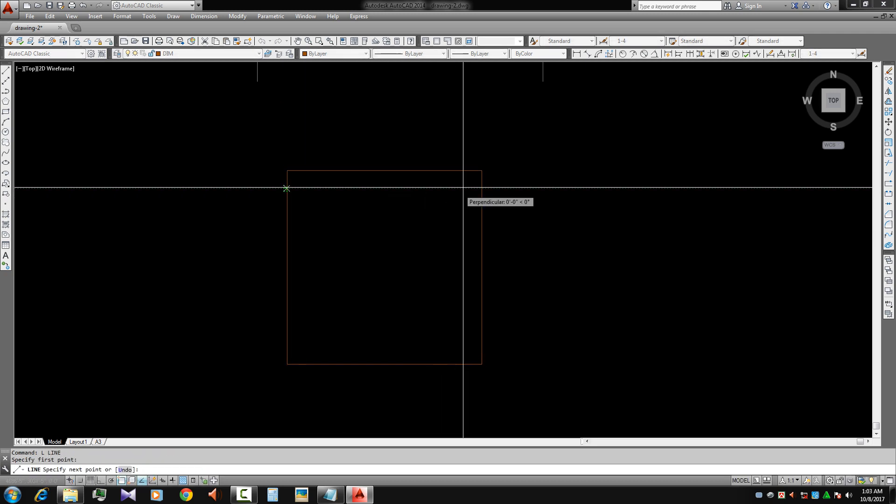
left_click(482, 188)
key("Escape")
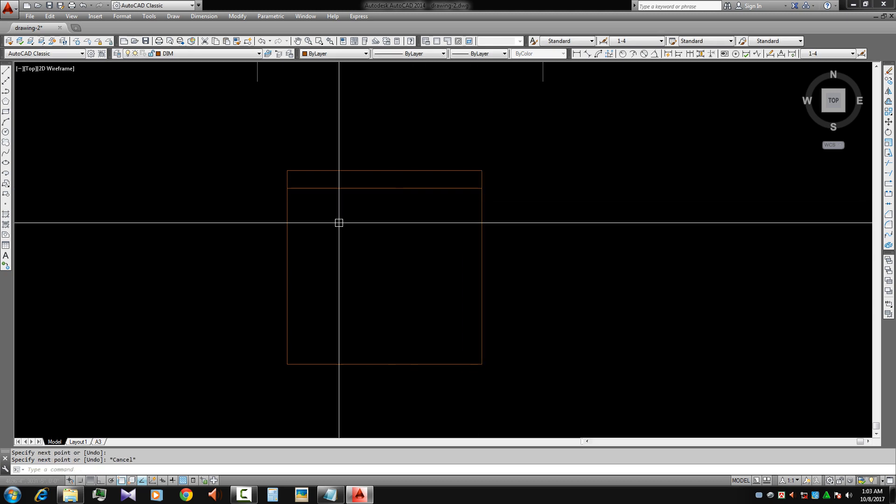
Draw a vertical line in the left part of the frame, running from its upper edge to its lower edge
key("Return")
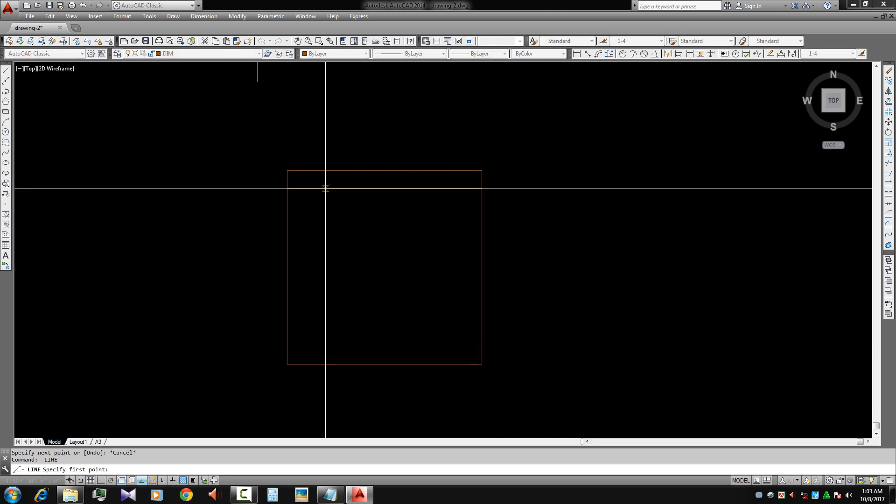
left_click(325, 188)
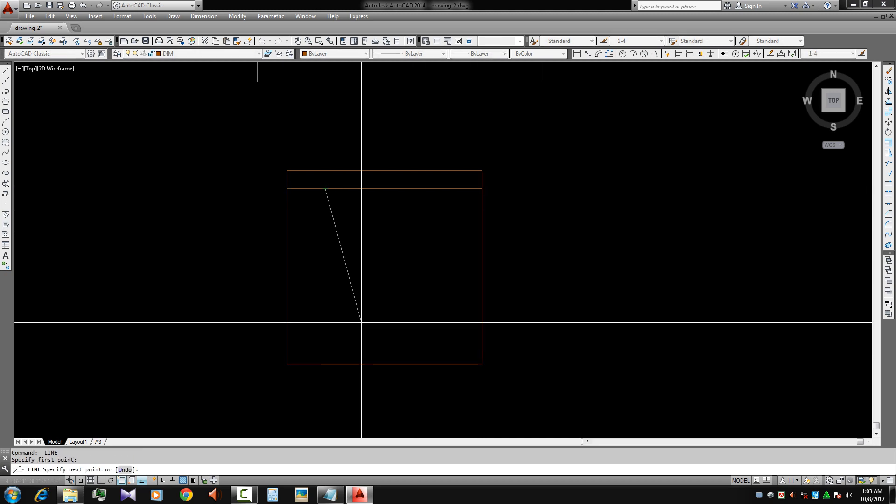
left_click(326, 171)
left_click(326, 364)
key("Escape")
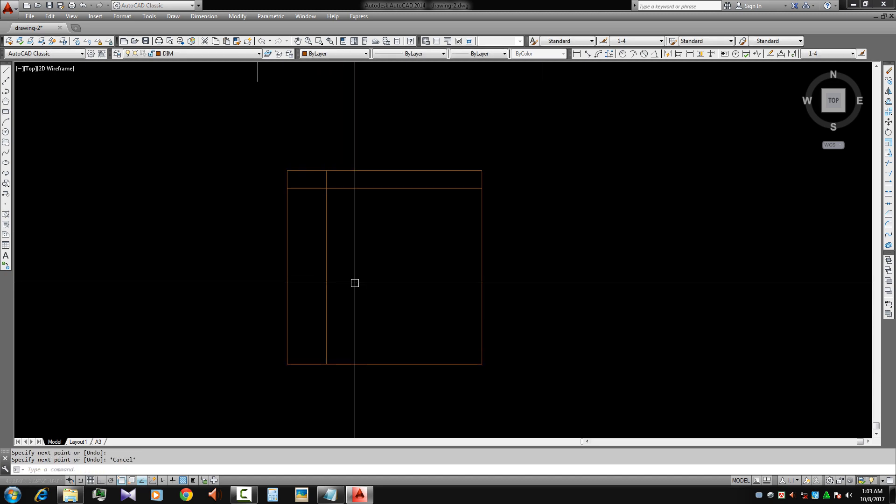
Copy the vertical line about 3' to the right with ortho mode on to form a second column divider
left_click(354, 282)
left_click(310, 288)
type("co")
key("space")
left_click(540, 313)
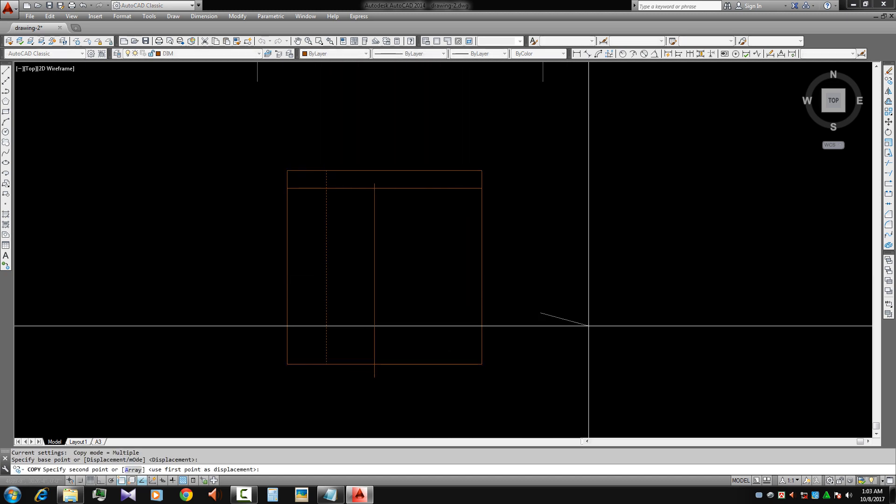
key("F8")
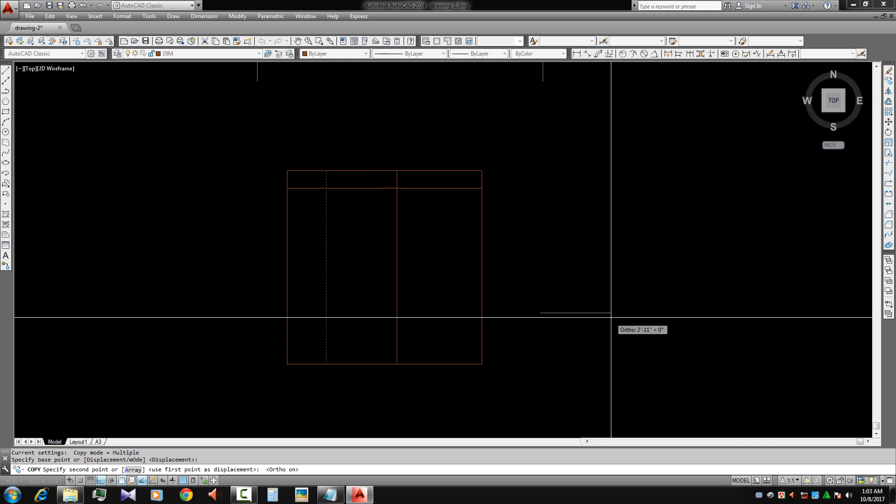
left_click(615, 317)
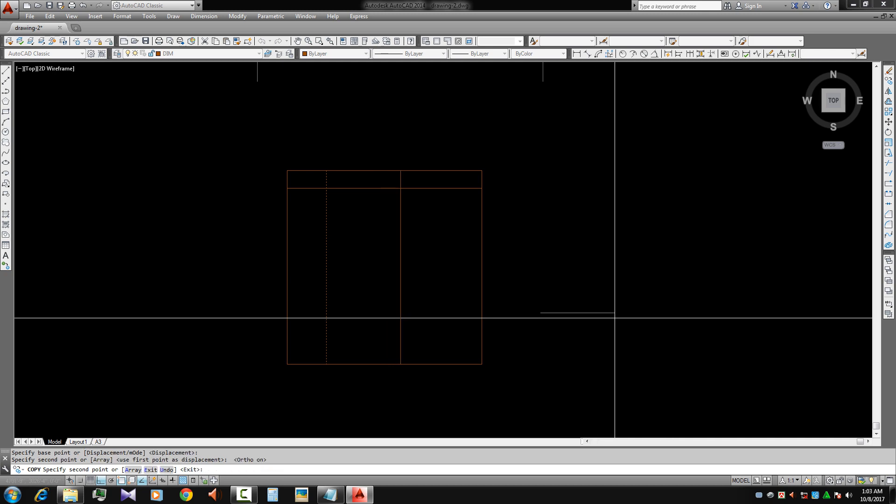
key("Escape")
Copy the horizontal line about 9" downward to form the lower edge of the table's header row
middle_click_drag(466, 322, 486, 360)
middle_click_drag(358, 264, 383, 247)
scroll(401, 153, "up", 2)
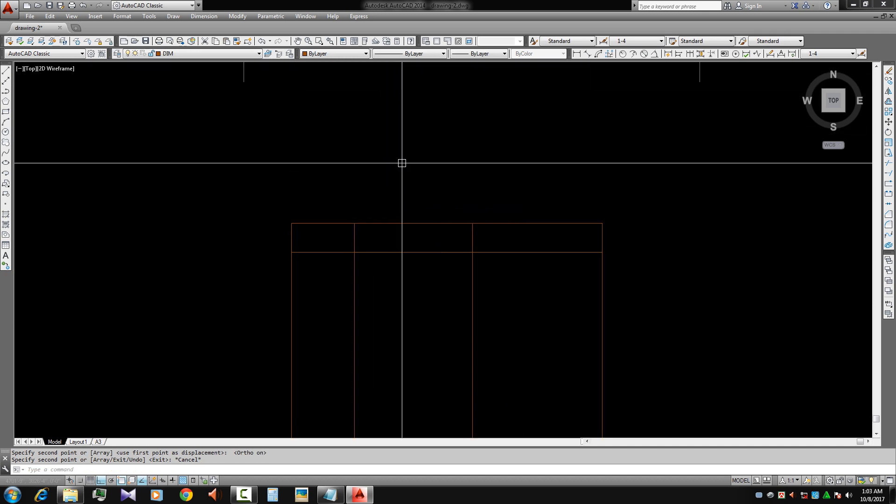
left_click(391, 223)
key("Escape")
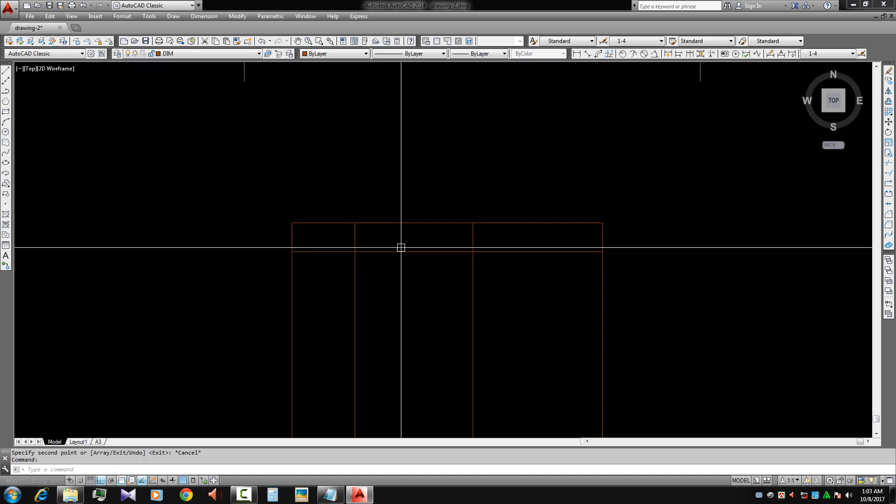
left_click(399, 251)
type("Co")
key("Return")
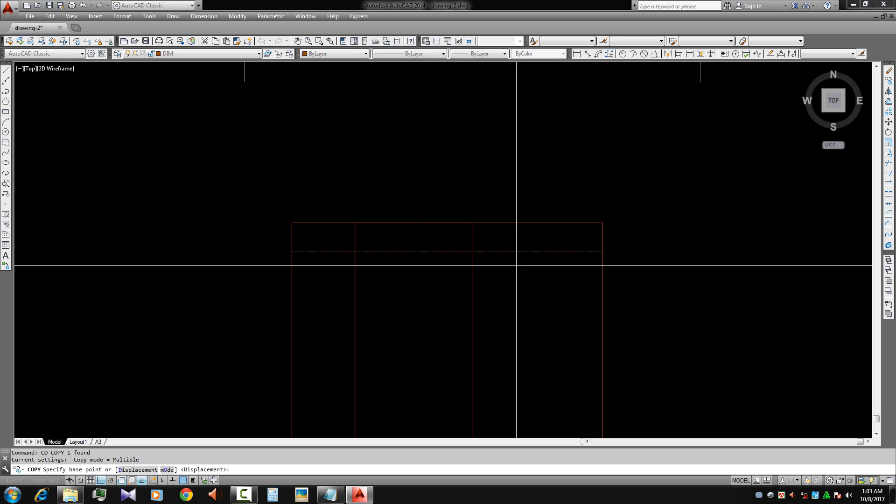
left_click(516, 265)
left_click(525, 296)
key("Escape")
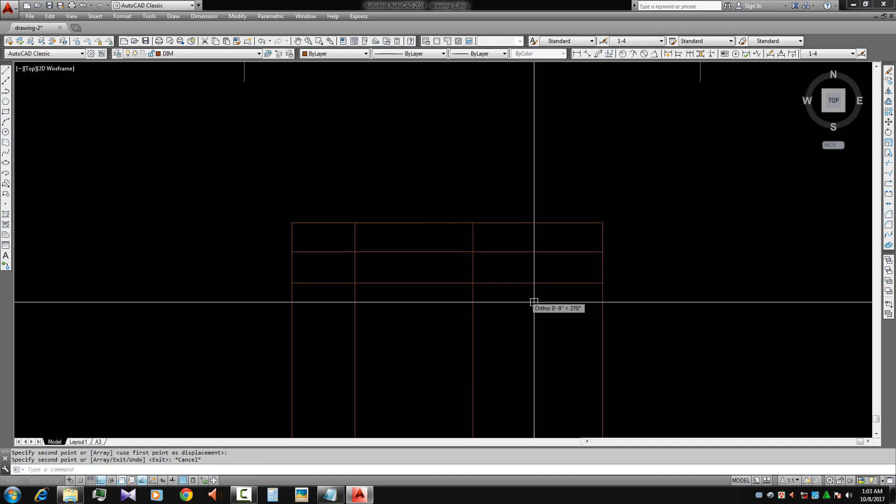
left_click(533, 302)
left_click(513, 267)
left_click(521, 270)
key("Escape")
key("Escape")
Trim both vertical dividers above the upper horizontal line so the title row spans the full table width
left_click(513, 253)
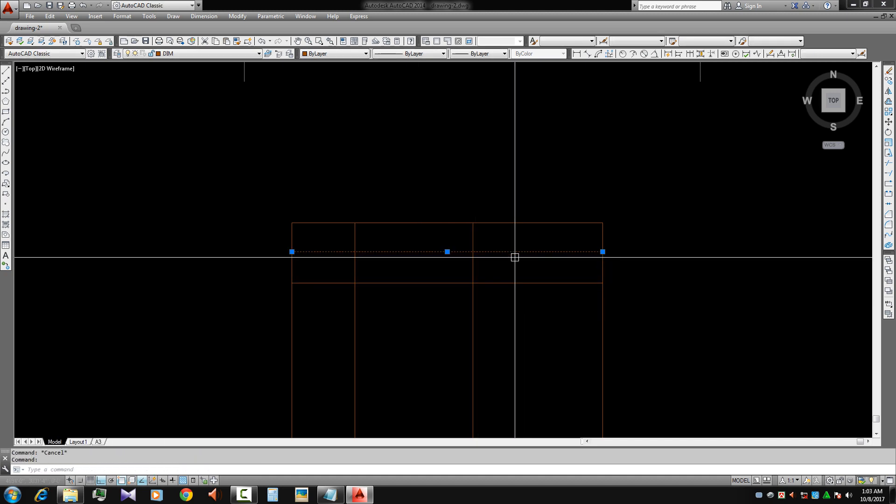
middle_click_drag(513, 262, 512, 272)
type("tr")
key("Return")
left_click(507, 247)
left_click(350, 251)
key("Escape")
Assign the table frame and all its divider lines to the Text layer
scroll(413, 244, "down", 2)
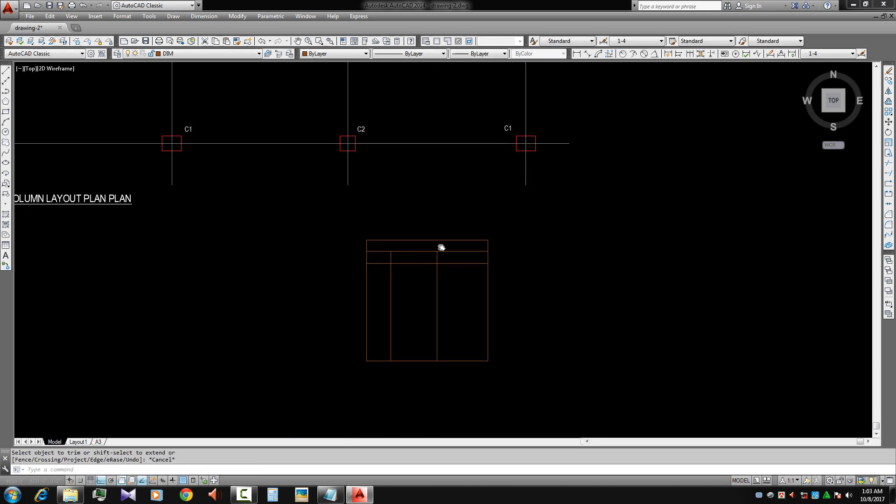
middle_click_drag(440, 248, 434, 202)
scroll(435, 222, "up", 1)
left_click(443, 236)
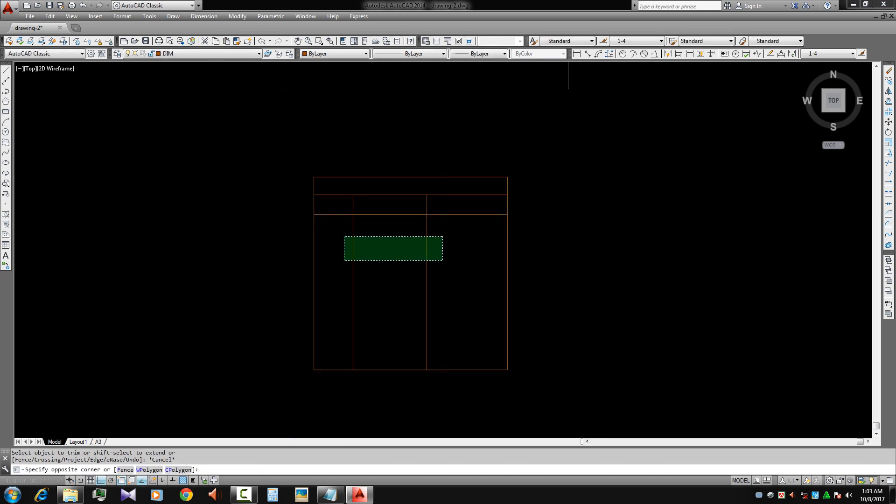
left_click(344, 260)
key("Escape")
scroll(418, 260, "down", 2)
left_click(524, 360)
left_click(304, 197)
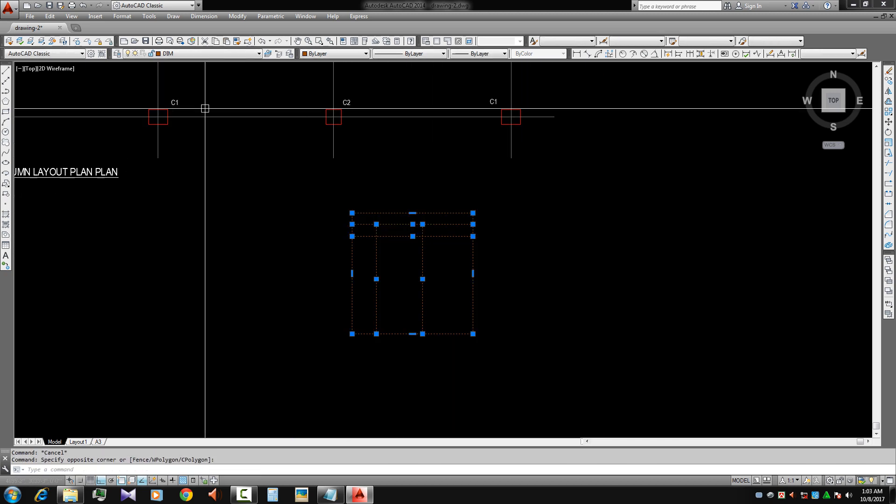
left_click(210, 53)
scroll(187, 163, "down", 5)
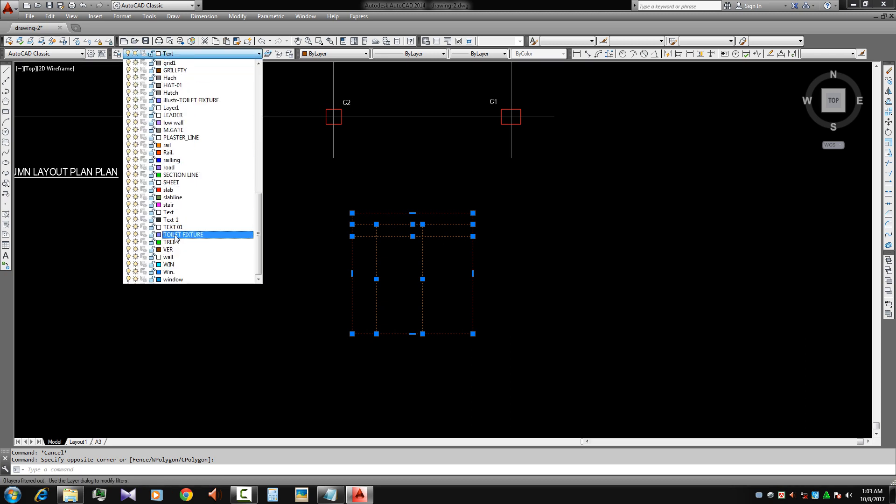
left_click(173, 213)
key("Escape")
Copy the C2 label from the lower middle column into the table's title row, with ortho mode off
scroll(434, 247, "down", 1)
scroll(430, 239, "up", 3)
scroll(433, 318, "down", 3)
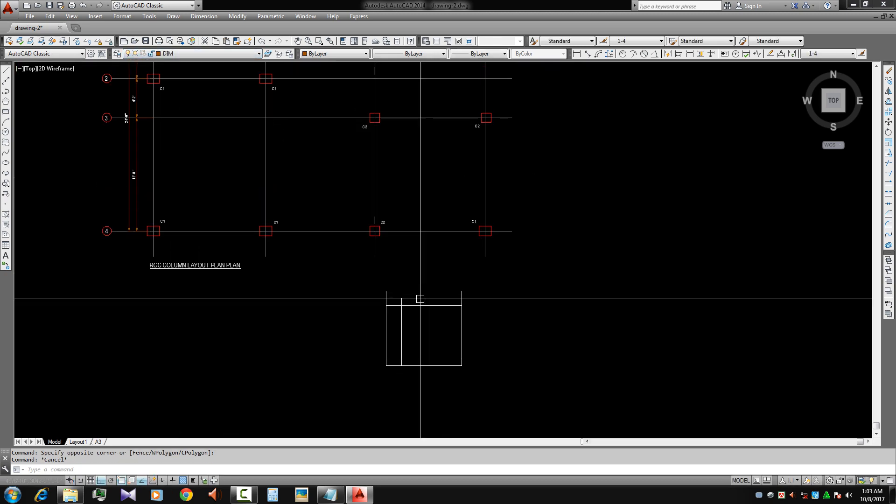
scroll(397, 235, "up", 3)
left_click(336, 182)
type("co")
key("space")
left_click(333, 187)
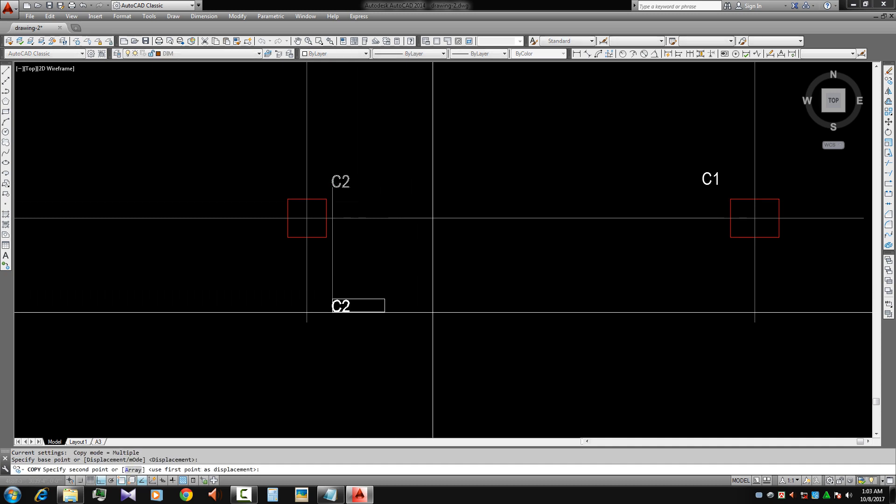
scroll(436, 312, "down", 1)
middle_click_drag(439, 312, 377, 100)
key("F8")
scroll(392, 176, "up", 2)
left_click(421, 250)
key("Escape")
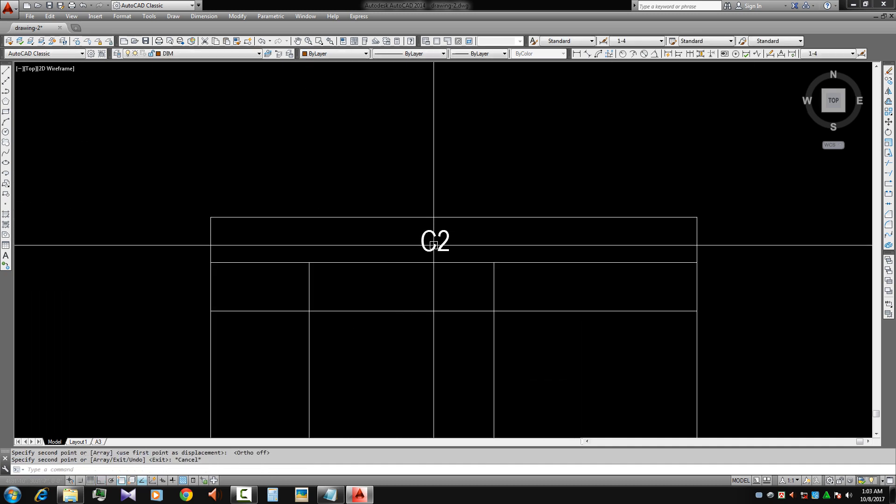
Change the copied label to COLUMN SCHEDULE and widen its text box so the title fits on one line
double_click(434, 243)
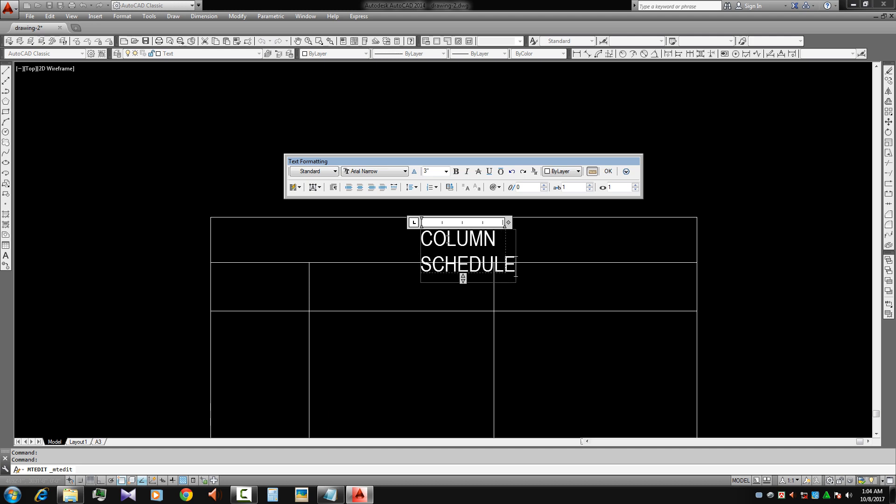
left_click_drag(508, 222, 607, 226)
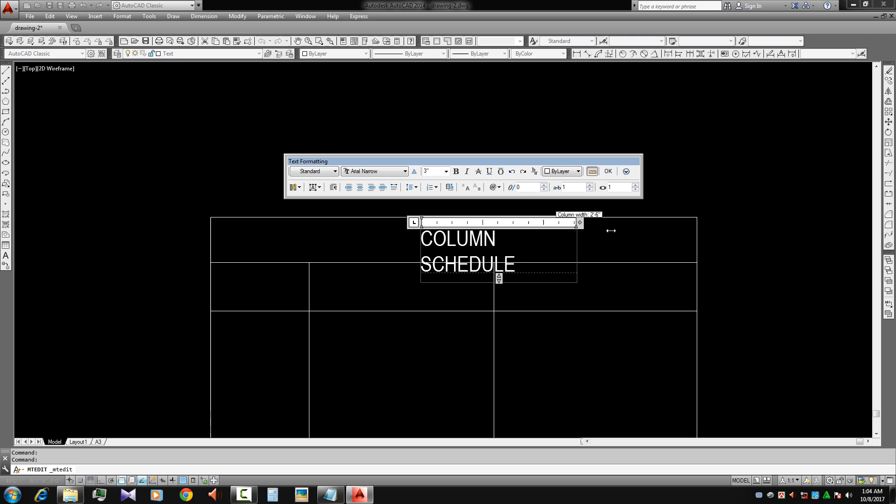
left_click(606, 280)
Move the COLUMN SCHEDULE text to the left to centre it in the title row
scroll(526, 273, "down", 2)
type("m")
key("Return")
left_click(530, 199)
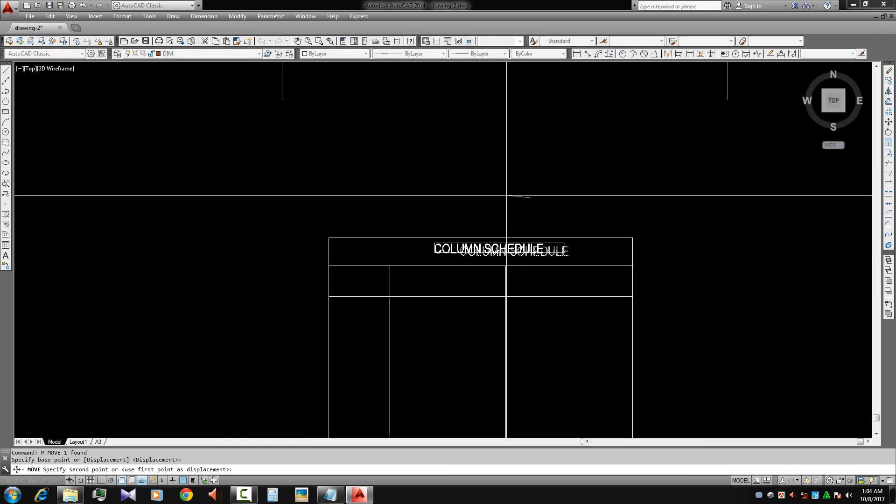
left_click(503, 201)
key("Escape")
Copy the COLUMN SCHEDULE text into the left cell of the header row
middle_click_drag(508, 301, 503, 248)
left_click(484, 201)
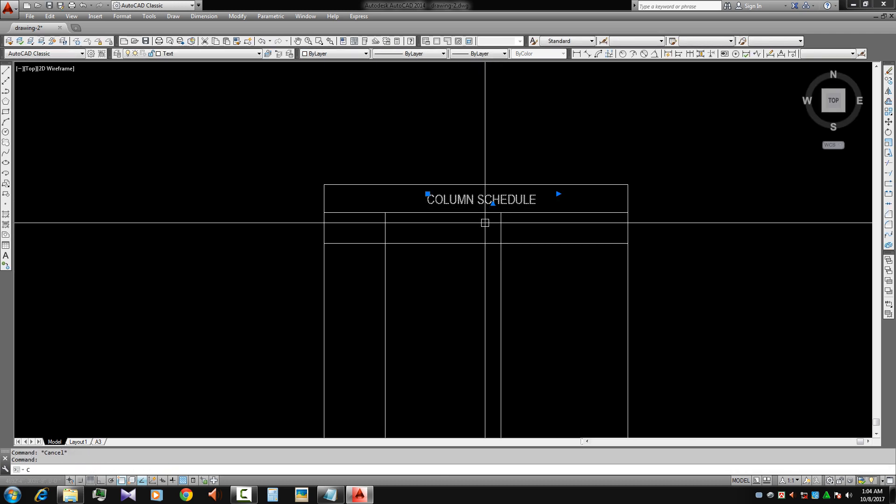
type("co")
key("Return")
left_click(428, 205)
scroll(385, 256, "up", 2)
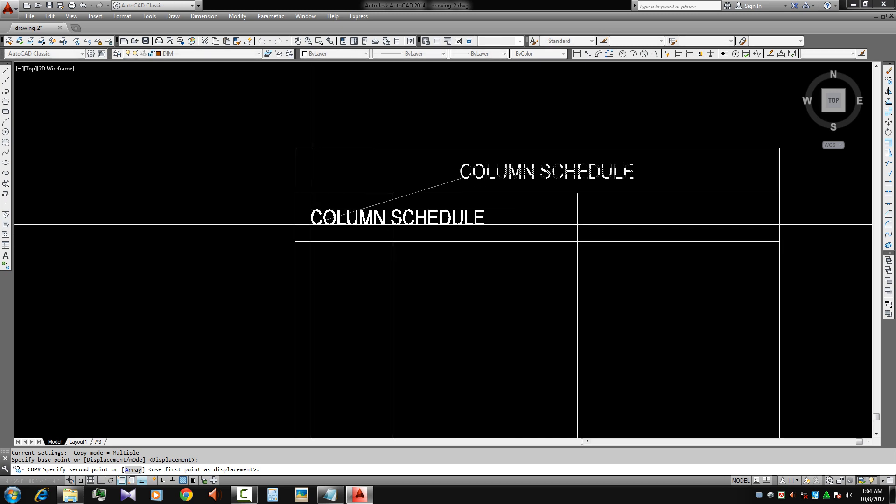
left_click(310, 223)
key("Return")
Replace the copied text in the left header cell with NUMBER
double_click(449, 223)
left_click_drag(485, 220, 249, 231)
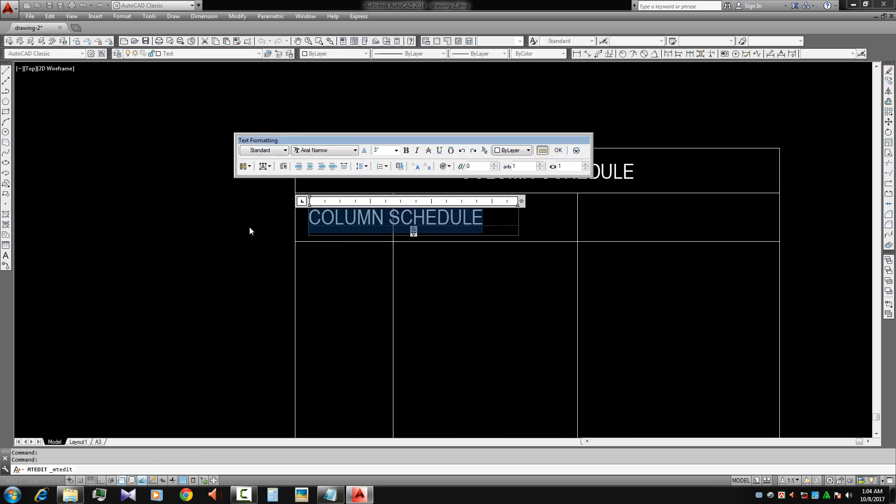
type("NU")
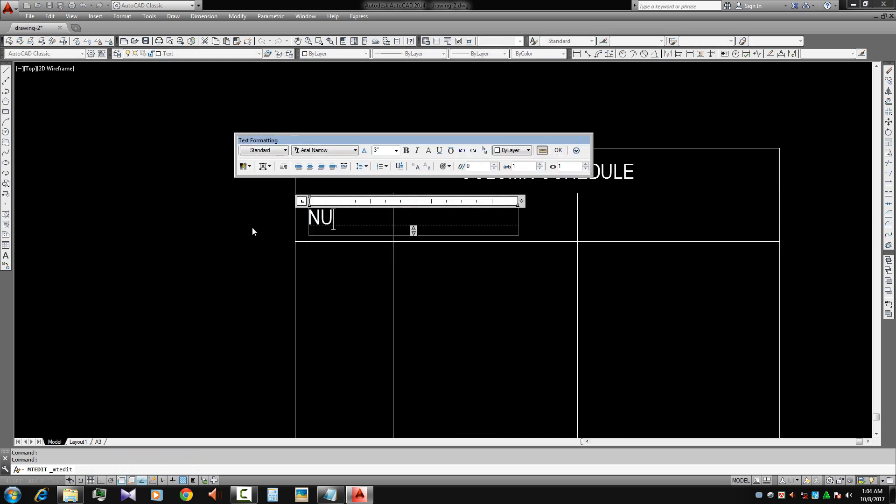
type("MBER")
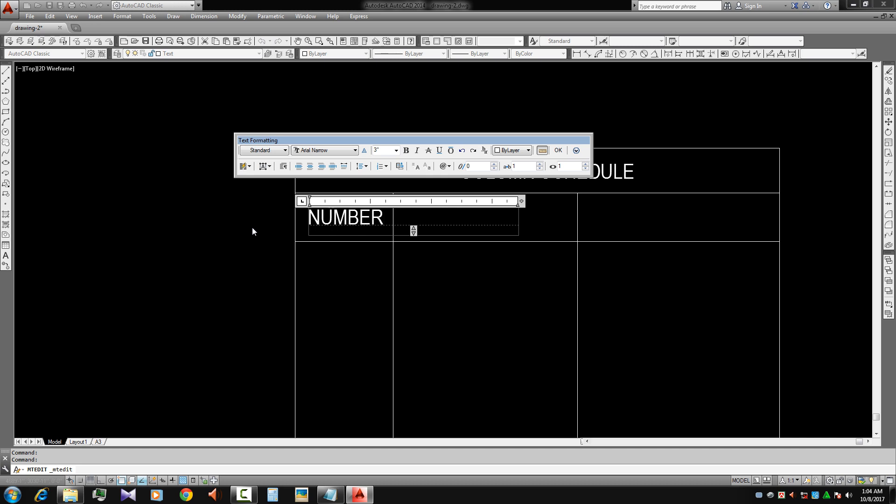
left_click(273, 305)
Copy the NUMBER text into the middle cell of the header row
left_click(359, 236)
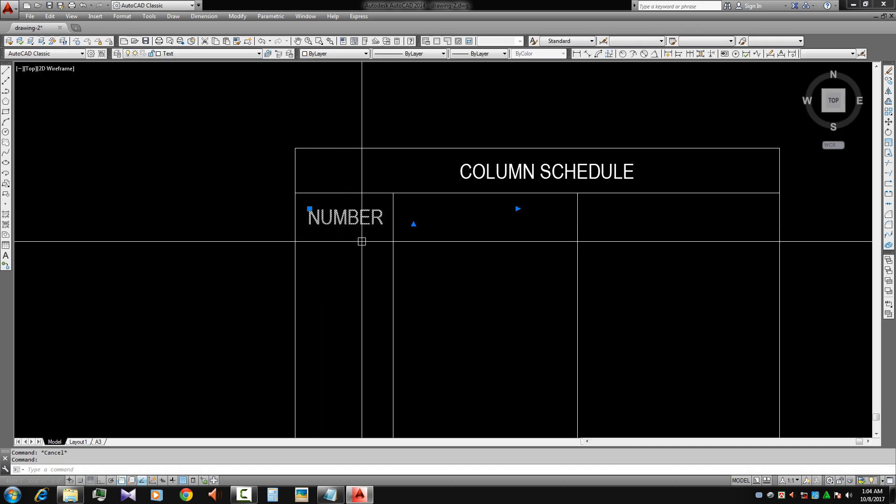
type("c")
key("BackSpace")
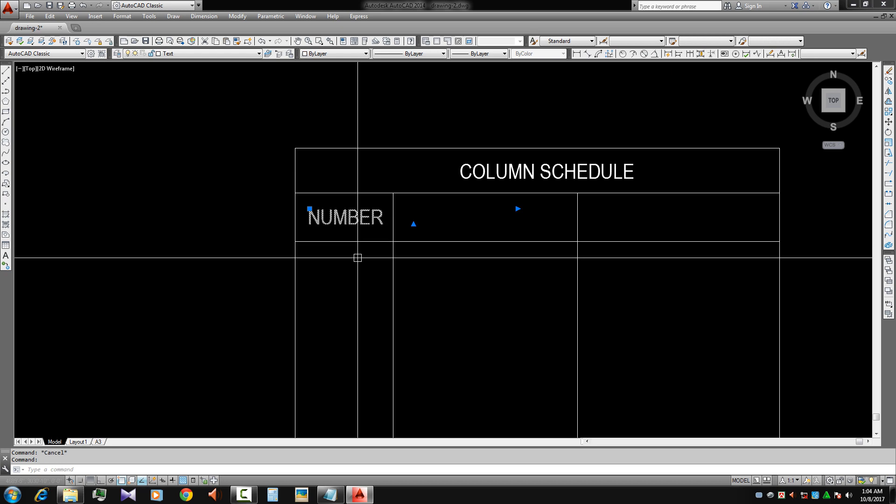
type("c")
key("Return")
left_click(357, 259)
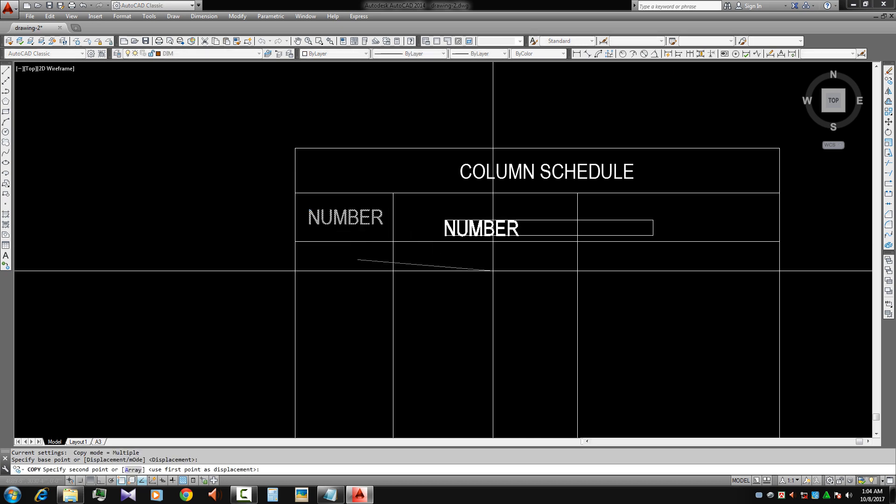
left_click(491, 271)
key("Return")
Replace the copied NUMBER text in the middle header cell with UP TO GB
double_click(511, 217)
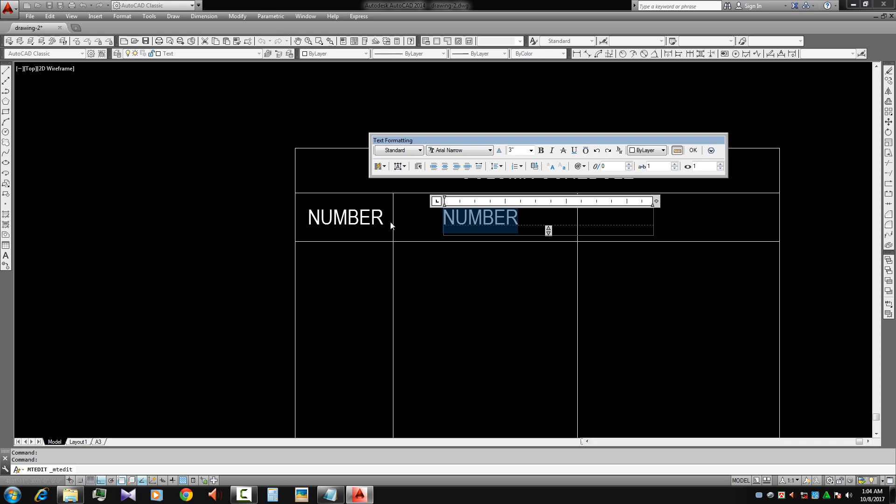
type("UO")
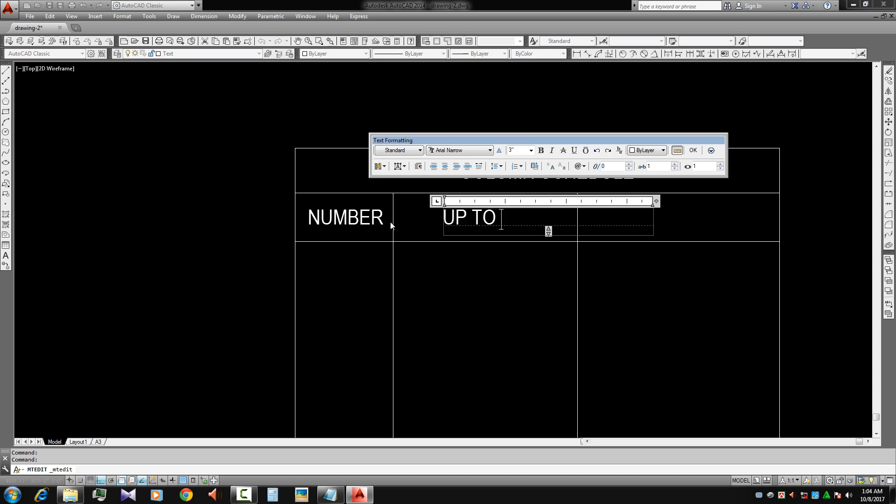
left_click(469, 267)
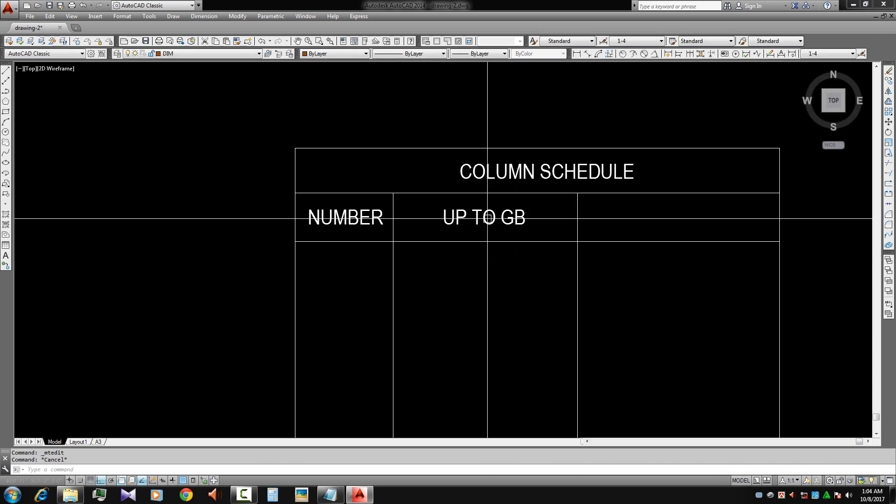
Copy the UP TO GB text horizontally into the right cell of the header row
type("Co")
key("Return")
left_click(488, 268)
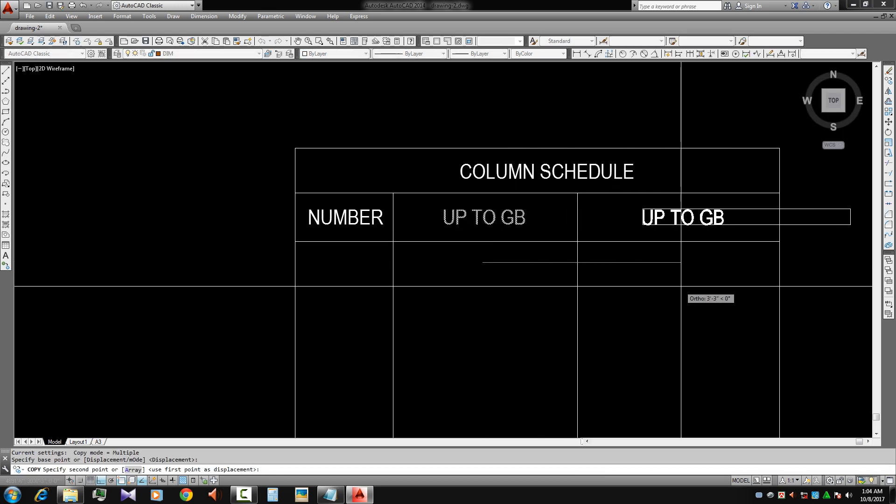
left_click(680, 265)
key("Escape")
Replace the copied text in the right header cell with GB TO ABOVE
double_click(716, 219)
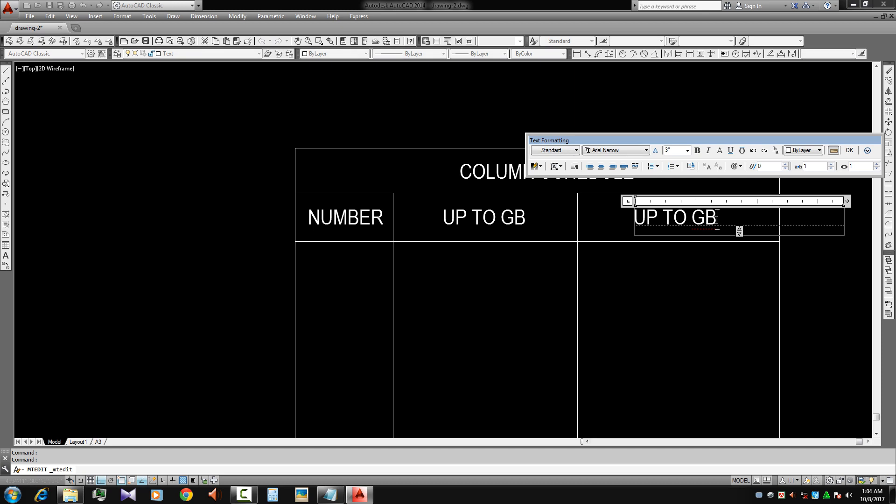
key("Delete")
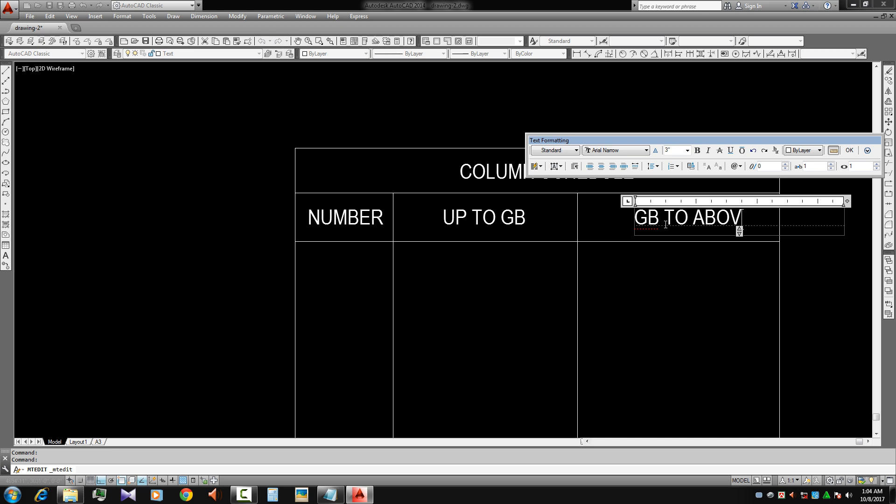
key("Escape")
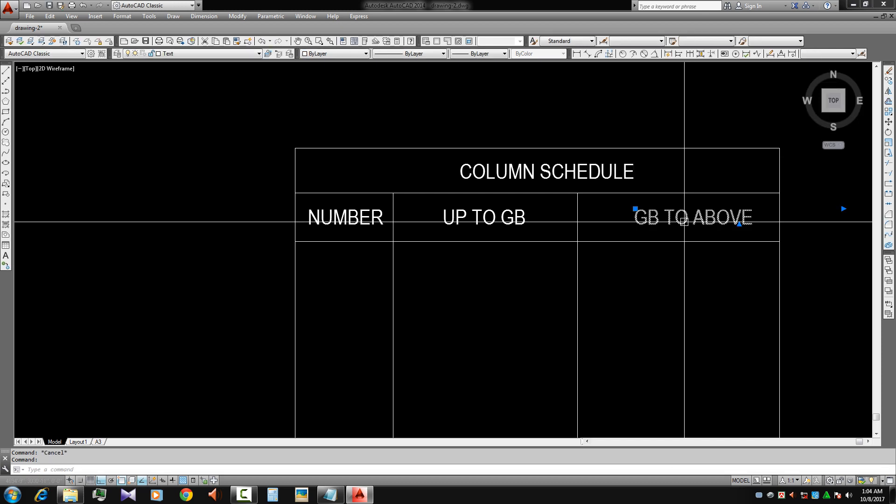
Move the GB TO ABOVE text about 3" to the left to centre it in its header cell
type("M")
key("Return")
left_click(695, 296)
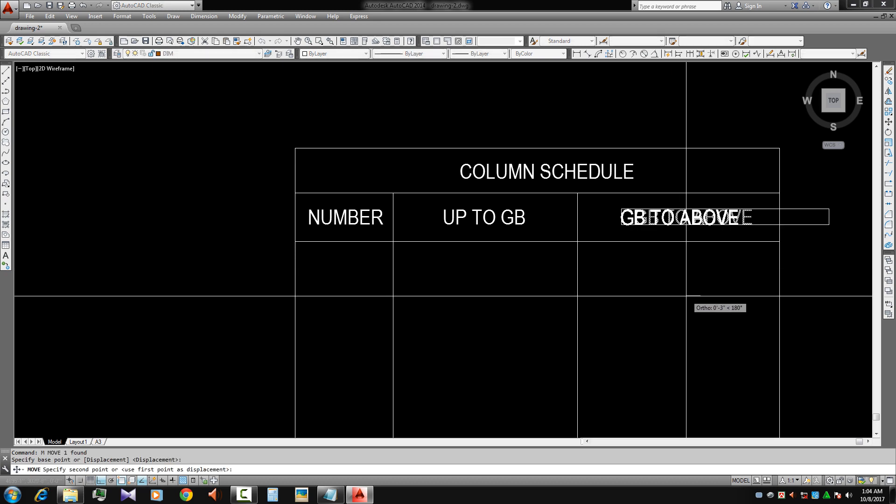
key("Escape")
scroll(514, 321, "down", 2)
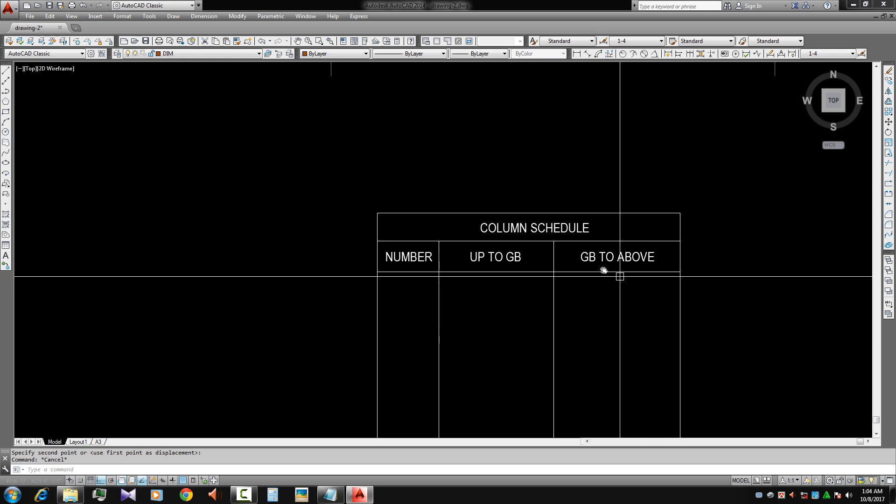
mouse_move(602, 270)
middle_mouse_down()
mouse_move(516, 244)
mouse_move(462, 190)
middle_mouse_up()
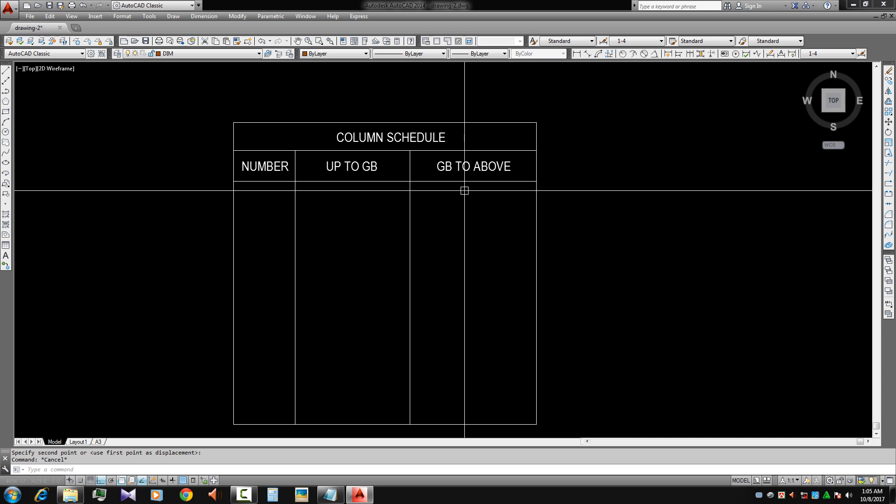
middle_click_drag(570, 236, 540, 238)
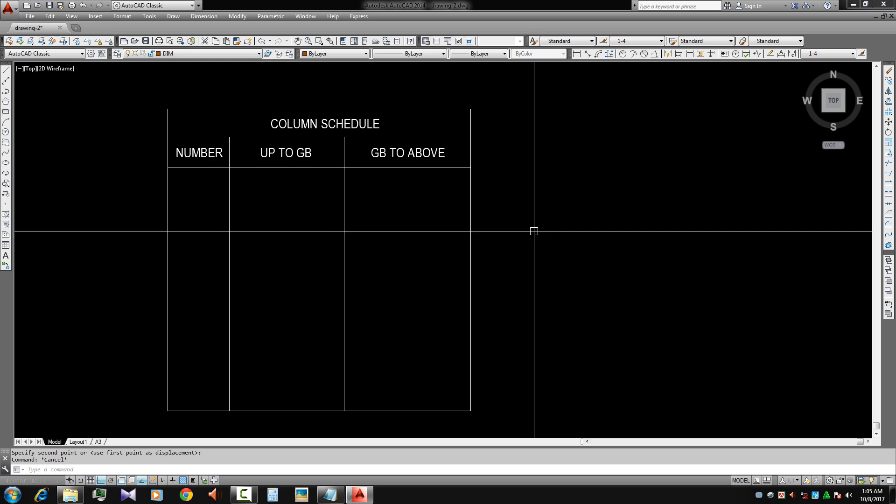
left_click(472, 213)
left_click(441, 239)
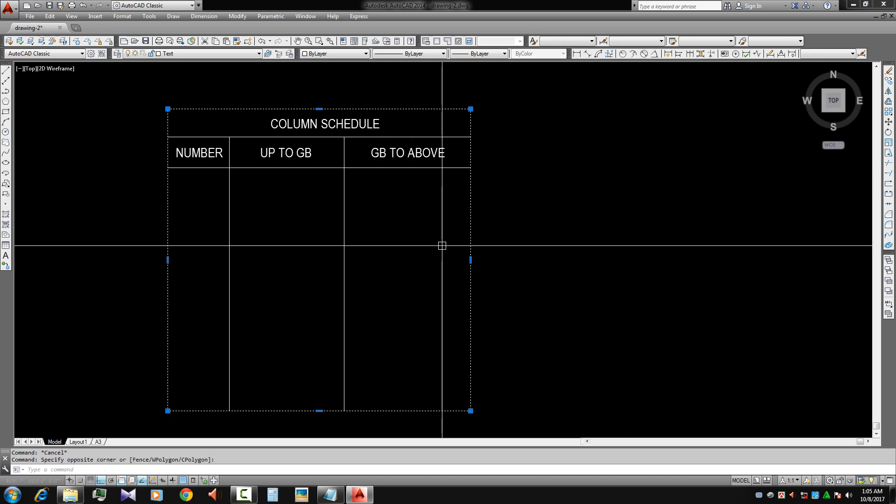
key("Escape")
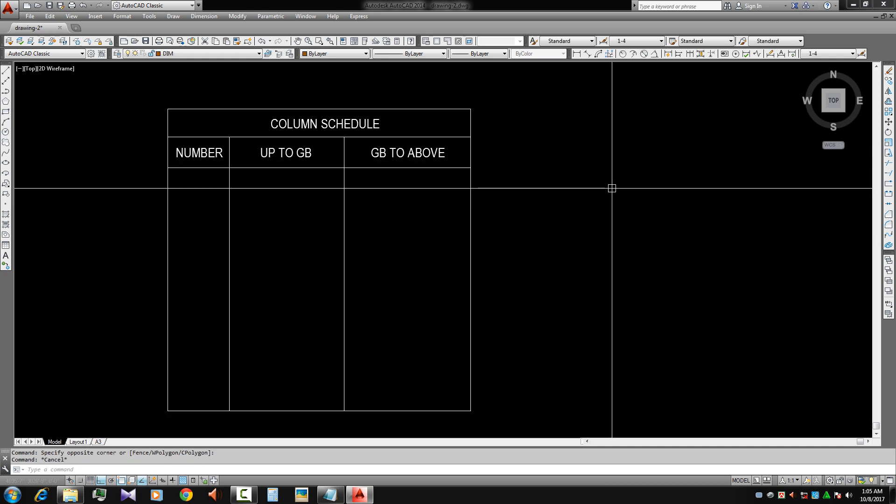
scroll(425, 160, "up", 2)
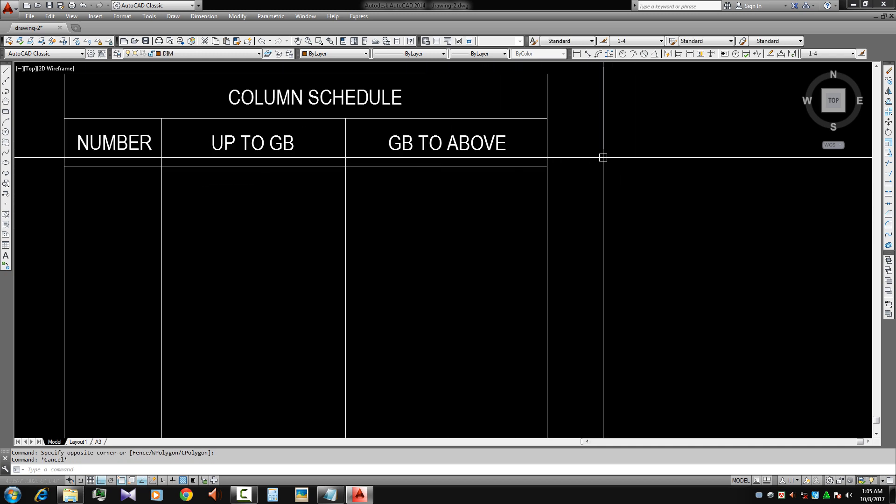
middle_click_drag(603, 158, 497, 163)
scroll(550, 218, "down", 3)
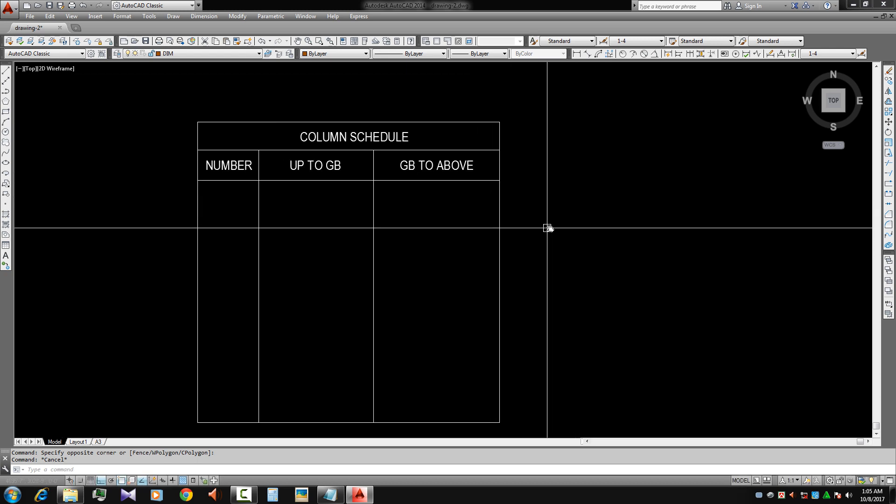
middle_click_drag(522, 221, 544, 214)
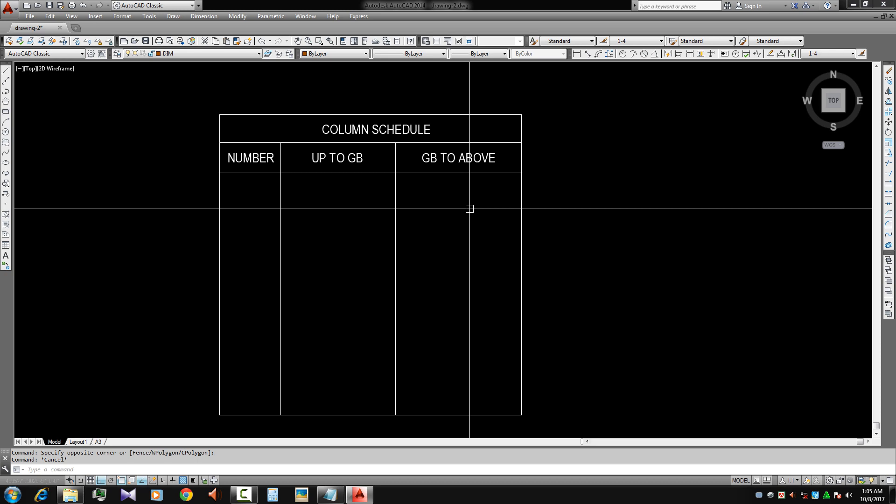
Copy the line under the header row about 3'-2" straight down to divide the table body into two rows
scroll(470, 208, "down", 4)
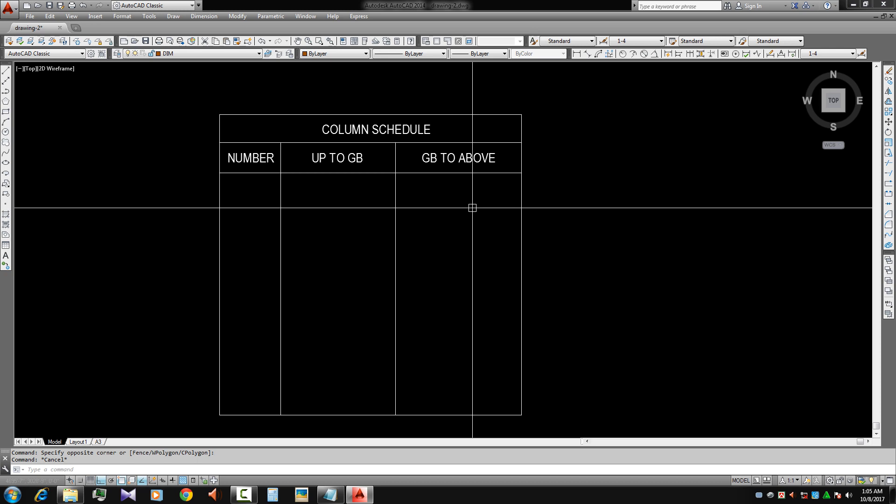
scroll(398, 229, "up", 2)
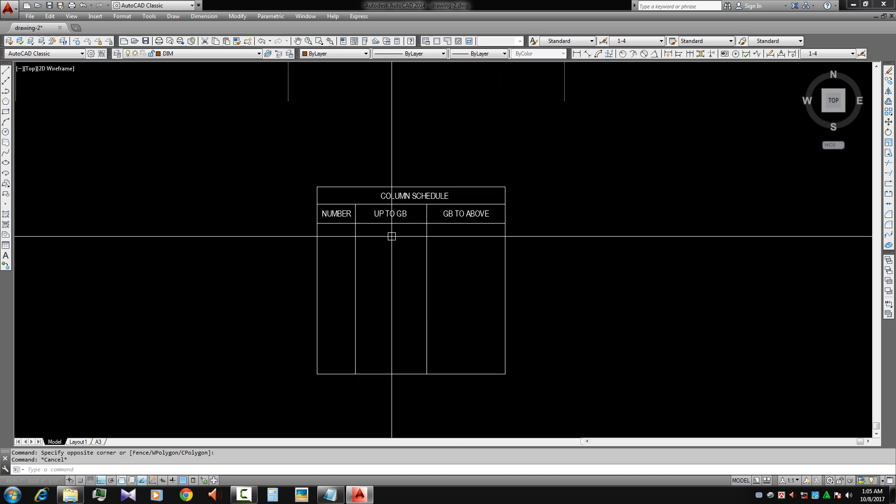
left_click(386, 223)
type("C")
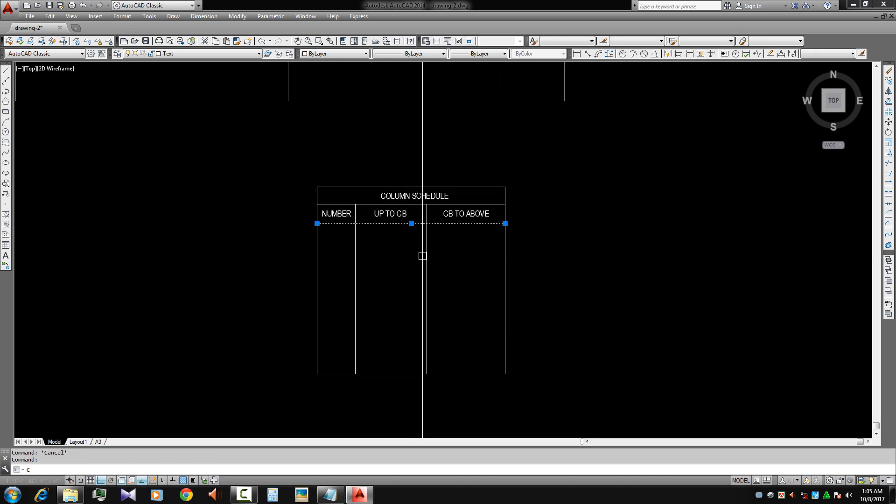
key("Return")
left_click(541, 224)
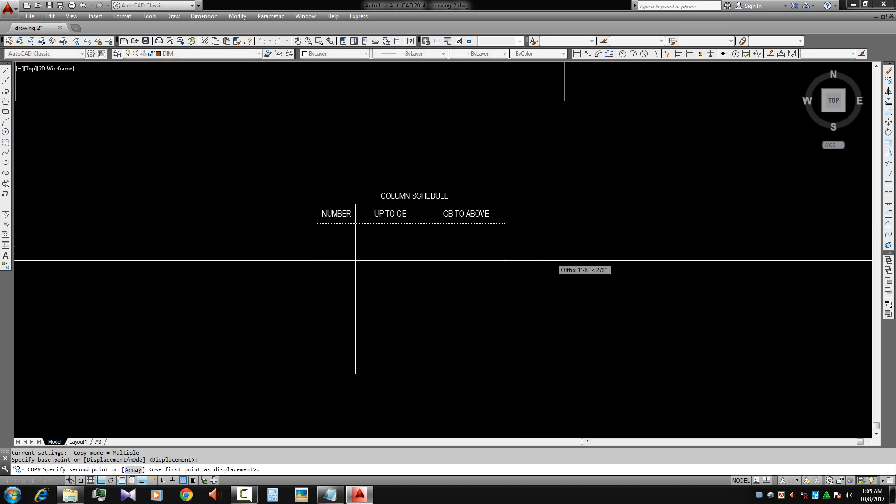
left_click(564, 300)
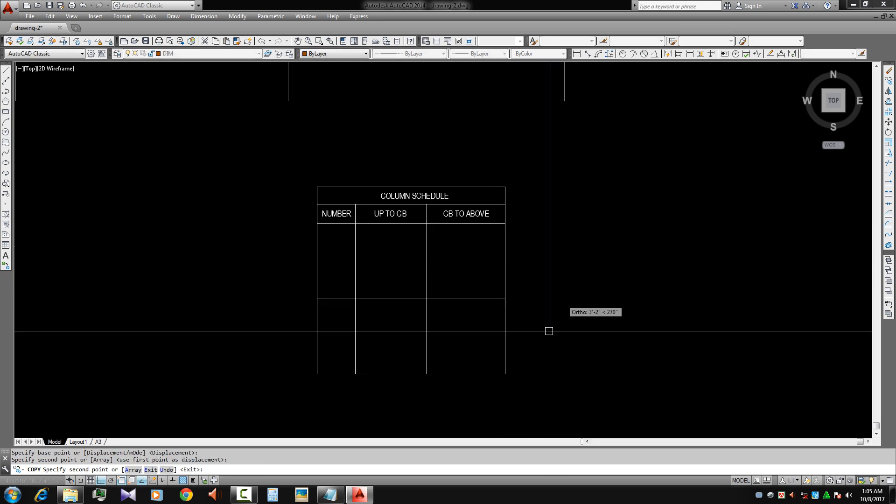
key("Escape")
Copy the NUMBER text straight down into the first body row of the same column
middle_click_drag(533, 362, 532, 349)
scroll(346, 200, "up", 4)
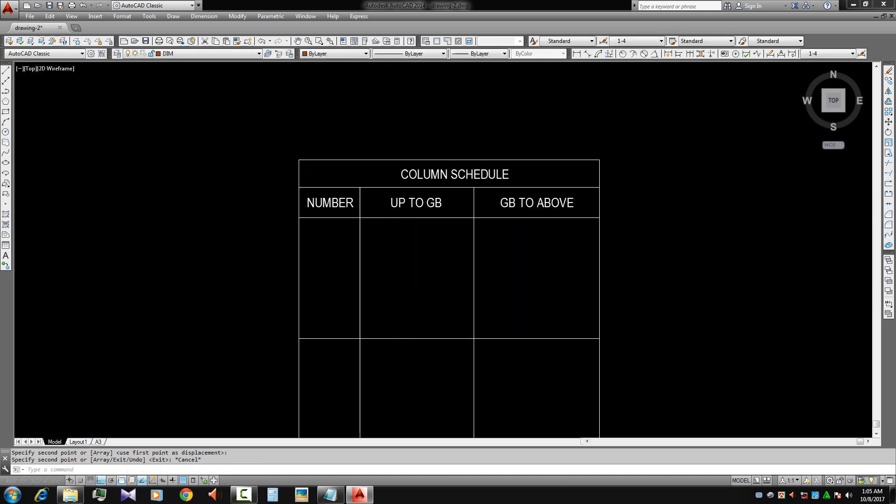
left_click(349, 200)
type("C")
key("Return")
left_click(346, 213)
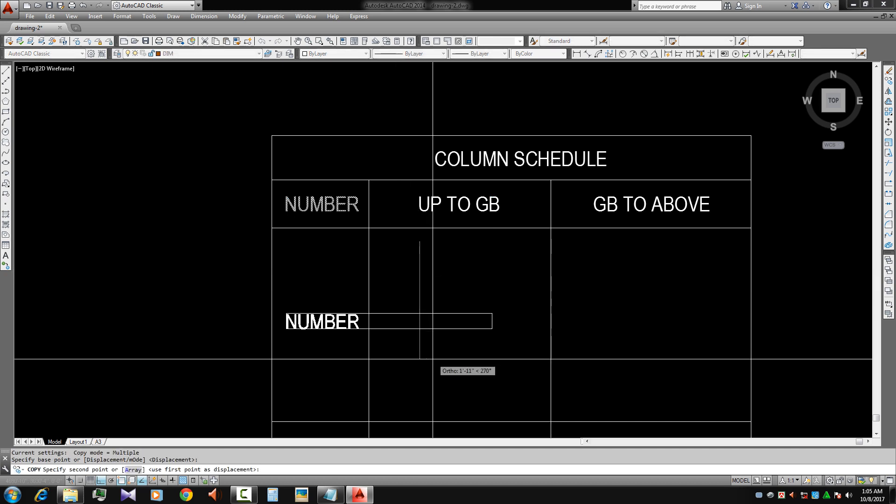
left_click(346, 338)
key("Escape")
Replace the copied NUMBER text in the first body row with C1
double_click(286, 328)
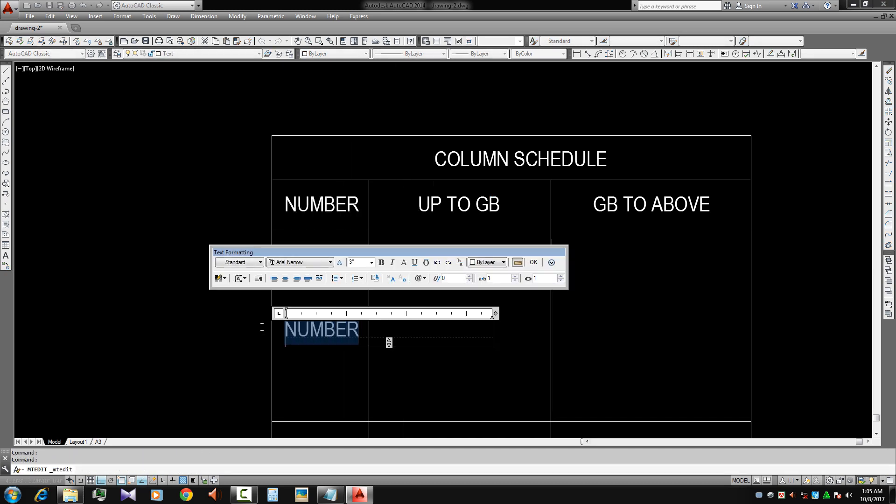
type("C1")
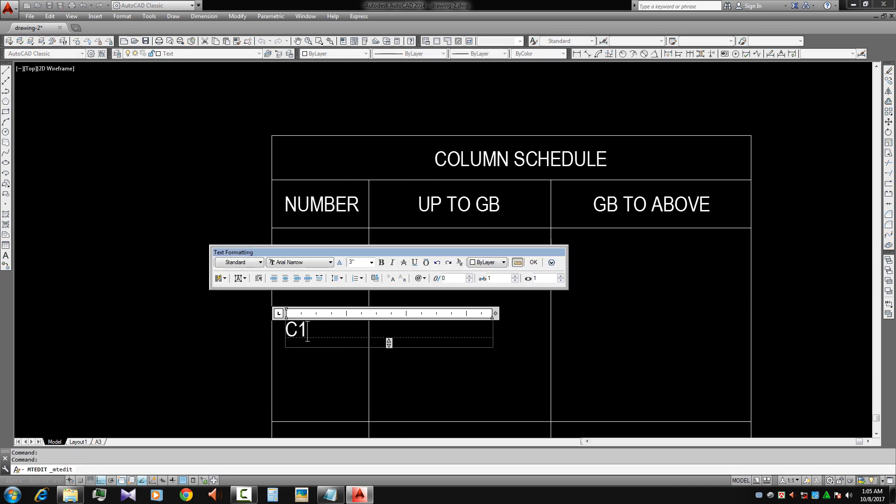
left_click(314, 265)
Move the C1 text about 4" to the right to centre it in the NUMBER column
left_click(290, 256)
type("m")
key("Return")
left_click(293, 290)
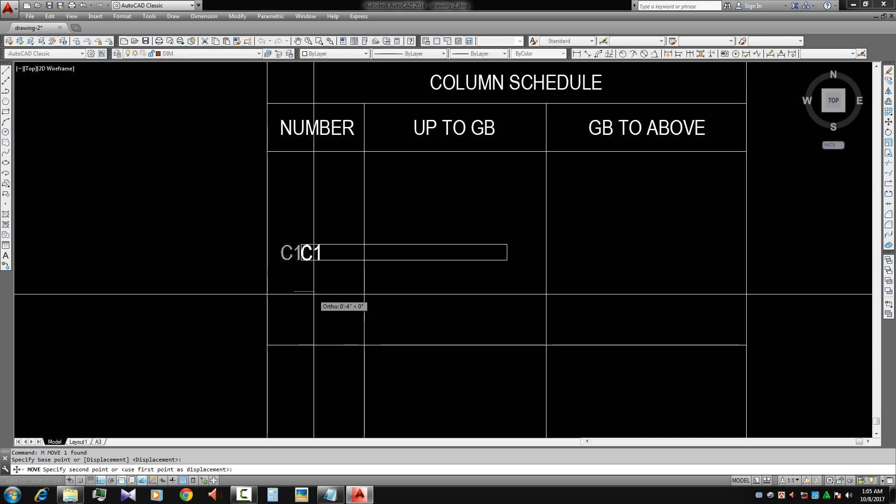
left_click(313, 291)
scroll(363, 302, "down", 2)
key("Escape")
Copy a red C1 column outline from the layout plan, with Ortho turned off, into the UP TO GB cell of the C1 row
scroll(399, 324, "up", 4)
scroll(376, 268, "down", 7)
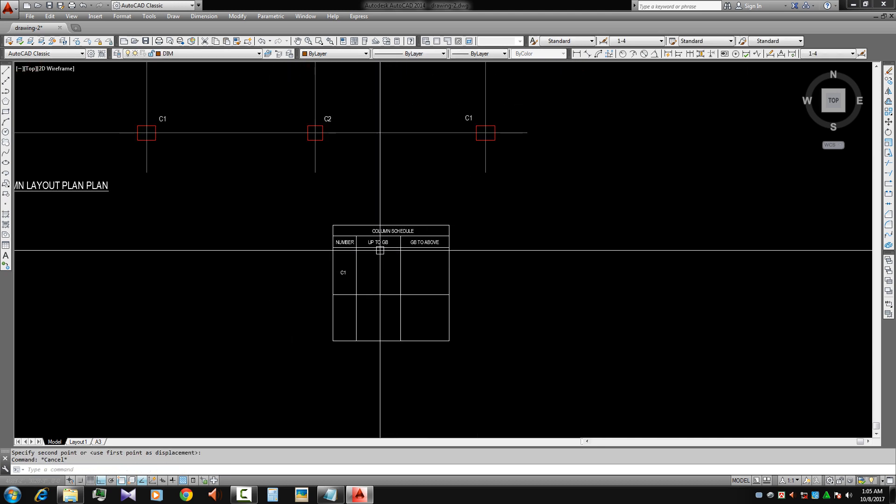
scroll(335, 267, "up", 2)
middle_click_drag(335, 267, 362, 406)
scroll(328, 301, "down", 2)
middle_click_drag(339, 219, 361, 421)
scroll(357, 196, "up", 3)
middle_click_drag(336, 183, 574, 206)
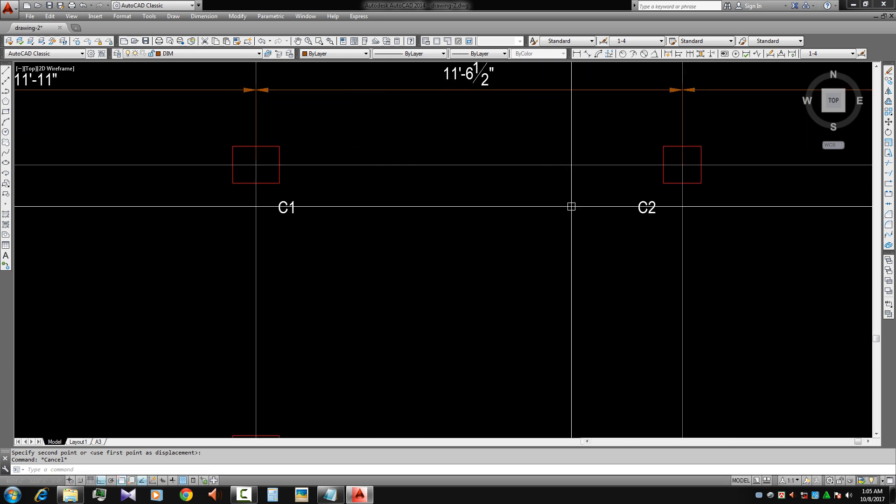
left_click(279, 183)
type("cond")
left_click(309, 192)
scroll(411, 292, "down", 8)
scroll(419, 318, "up", 5)
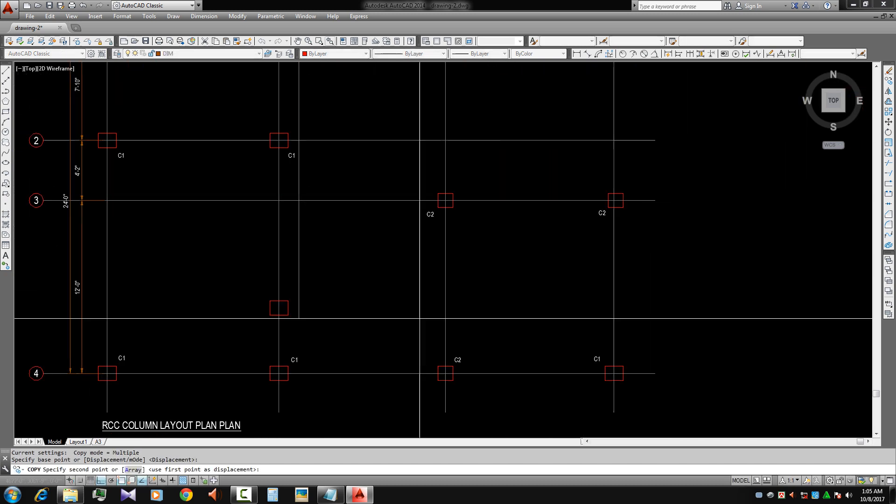
key("F8")
middle_click_drag(421, 247, 364, 75)
middle_click_drag(457, 346, 399, 227)
scroll(376, 183, "up", 5)
left_click(413, 197)
key("Escape")
scroll(384, 183, "up", 5)
key("Escape")
key("Escape")
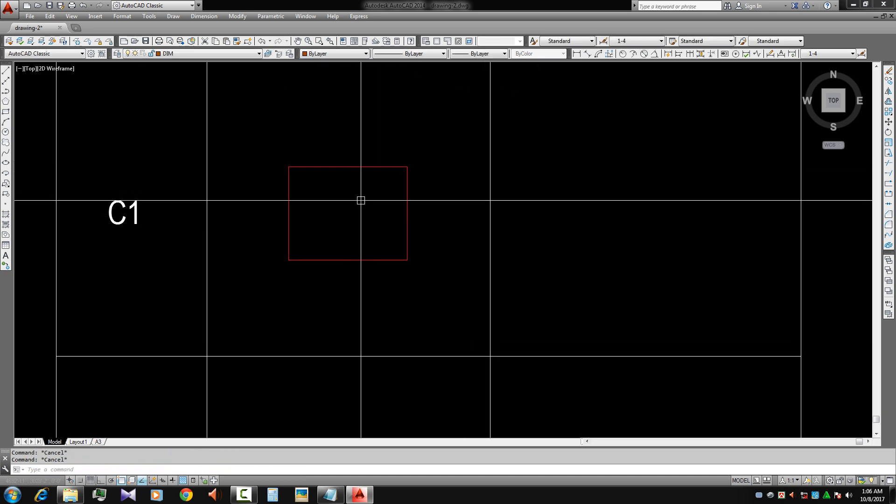
middle_click_drag(348, 167, 359, 154)
scroll(351, 171, "up", 5)
scroll(360, 154, "down", 5)
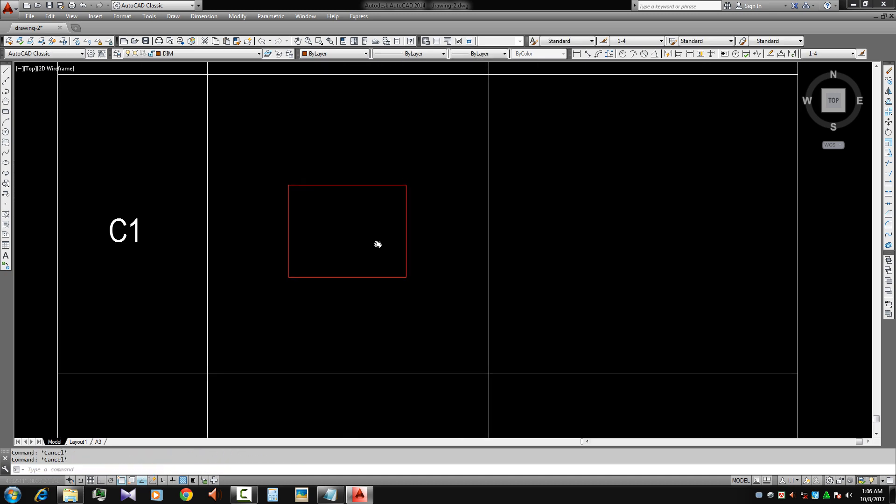
middle_click_drag(362, 196, 364, 230)
left_click(363, 213)
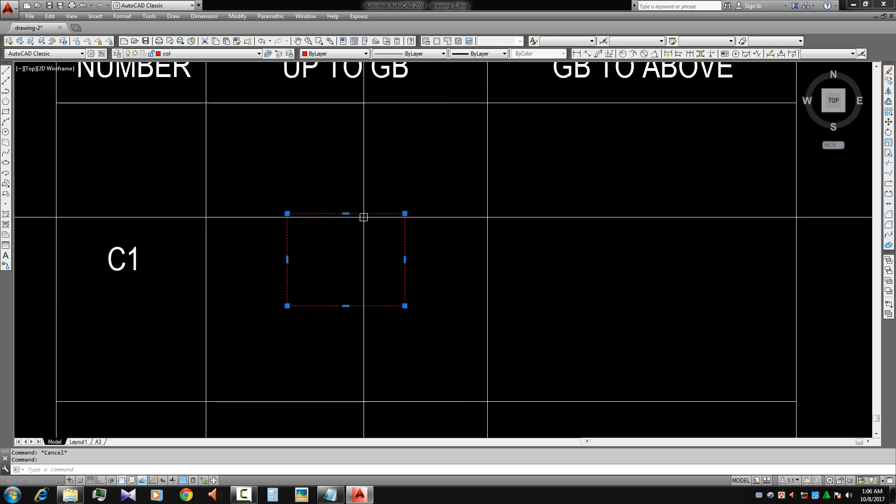
key("Escape")
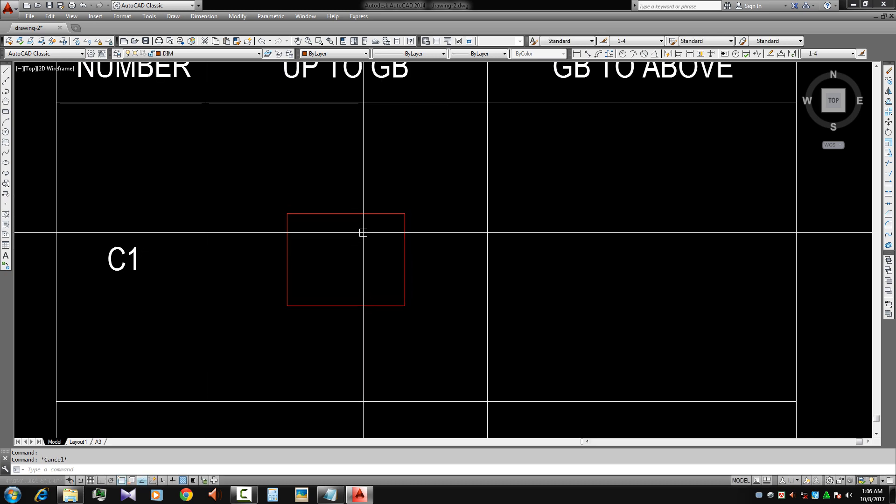
middle_click_drag(365, 231, 356, 285)
key("Escape")
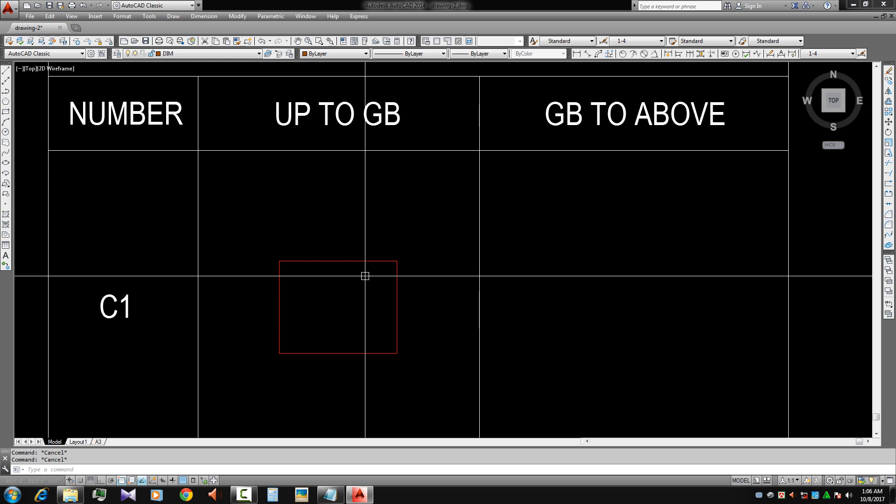
middle_click_drag(336, 288, 326, 262)
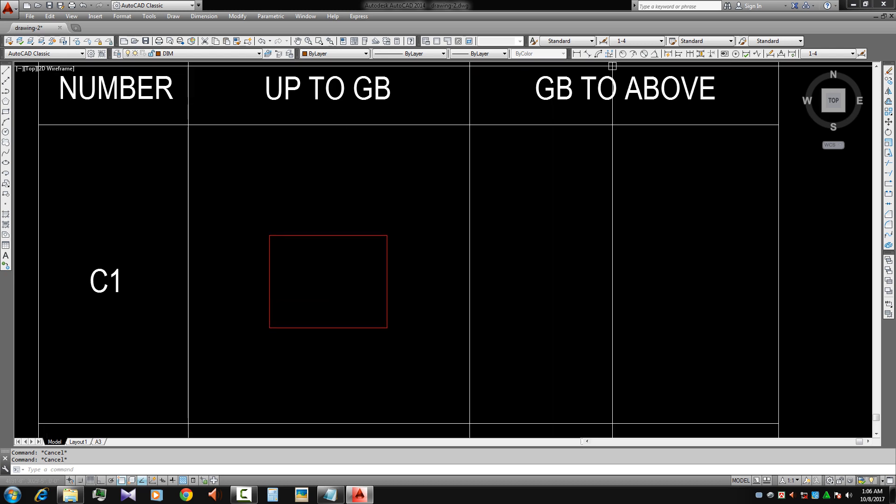
Check the width of the red C1 outline in the UP TO GB cell with a temporary linear dimension
left_click(577, 54)
left_click(269, 236)
left_click(387, 236)
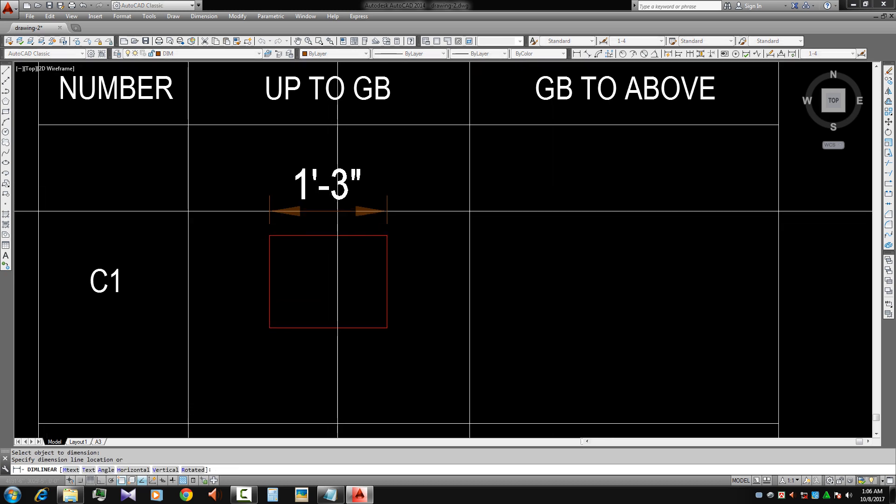
key("Escape")
key("Return")
key("Return")
left_click(268, 271)
key("Escape")
key("Escape")
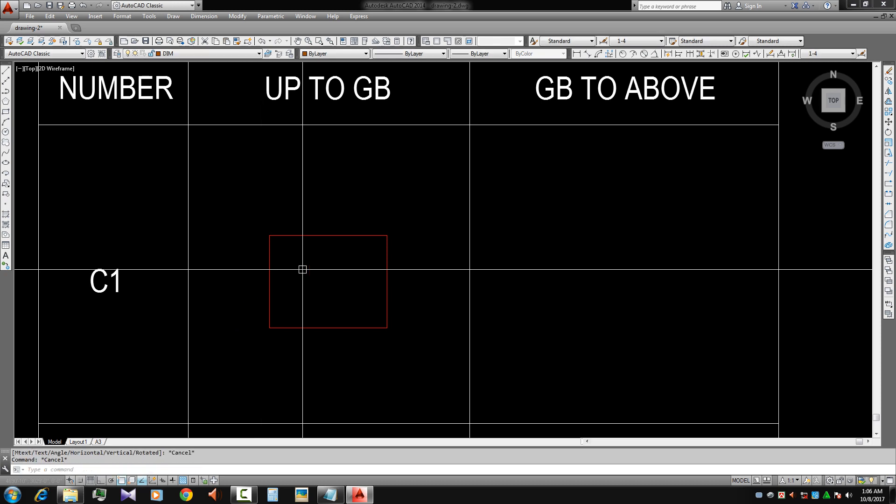
Offset the red C1 outline outward by 1"
type("o")
key("Return")
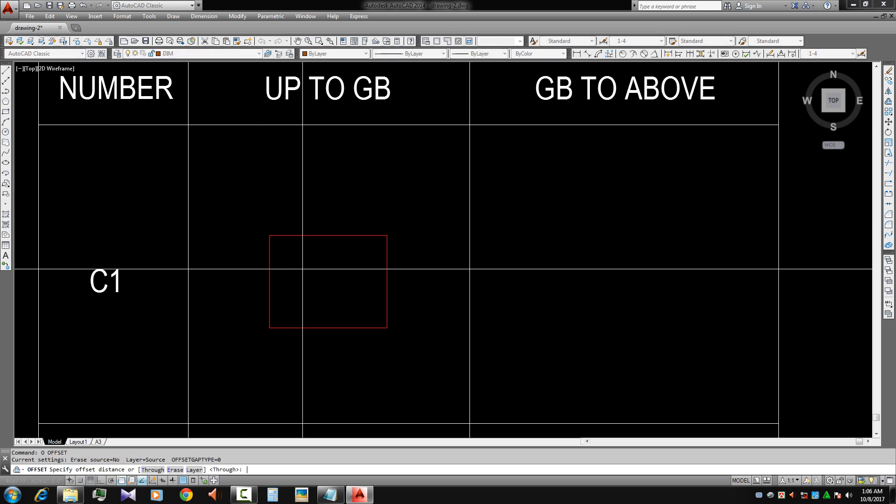
key("Return")
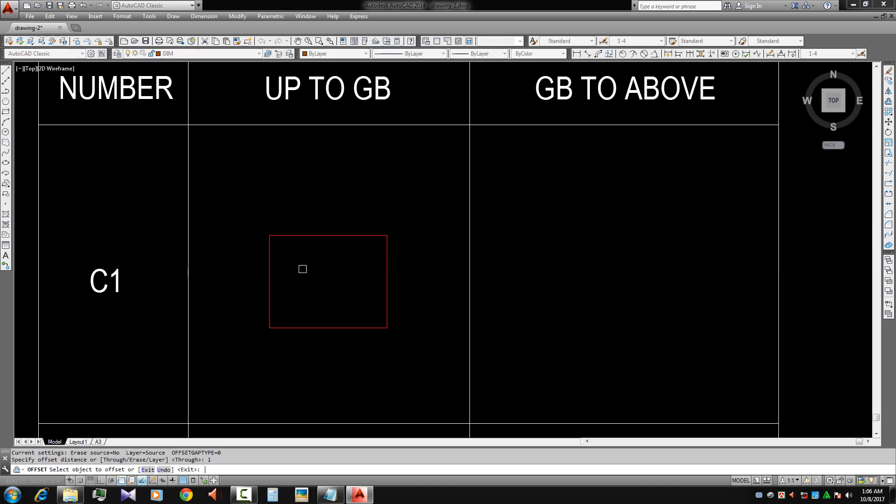
left_click(384, 238)
left_click(357, 233)
scroll(340, 246, "up", 2)
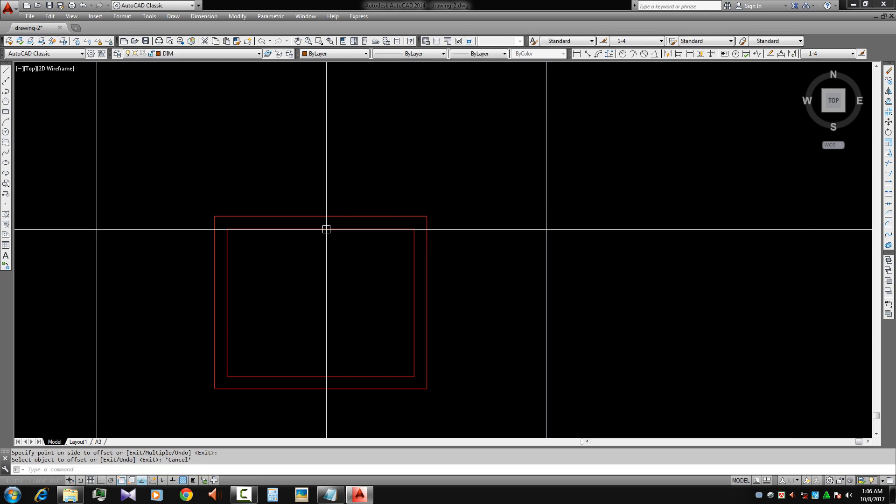
key("Escape")
key("Escape")
left_click(328, 234)
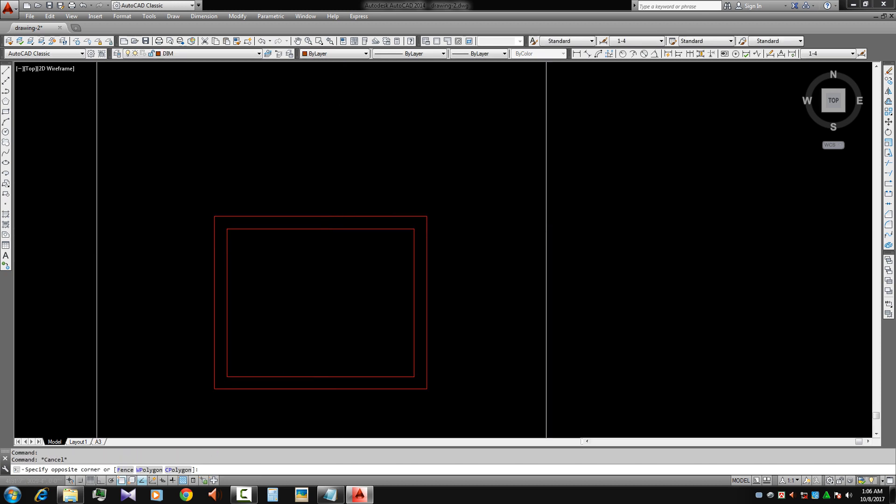
left_click(320, 228)
key("Escape")
left_click(306, 230)
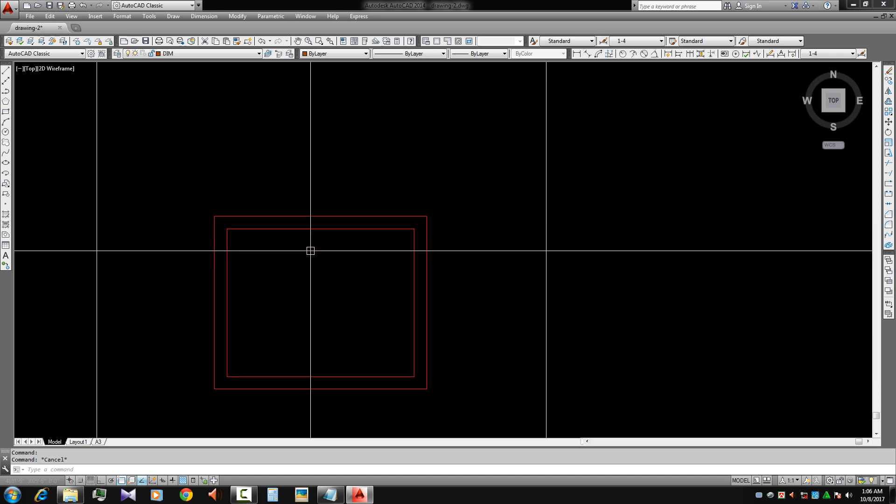
type("o")
key("Return")
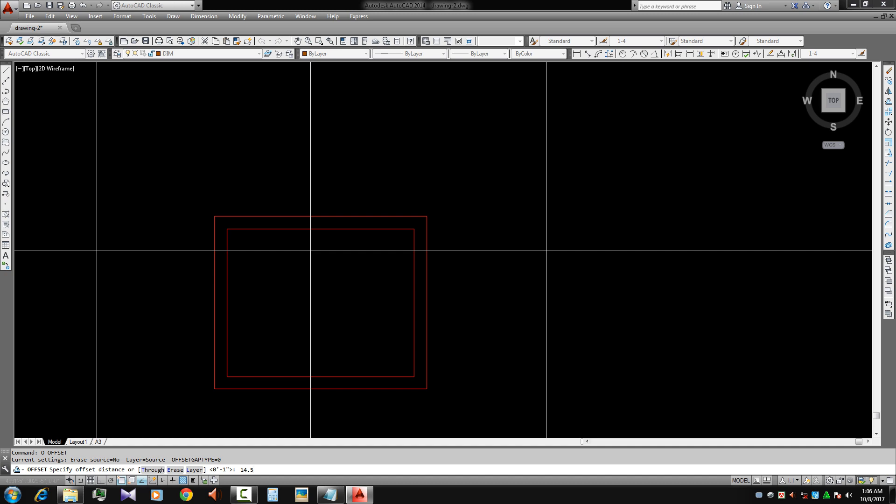
key("Return")
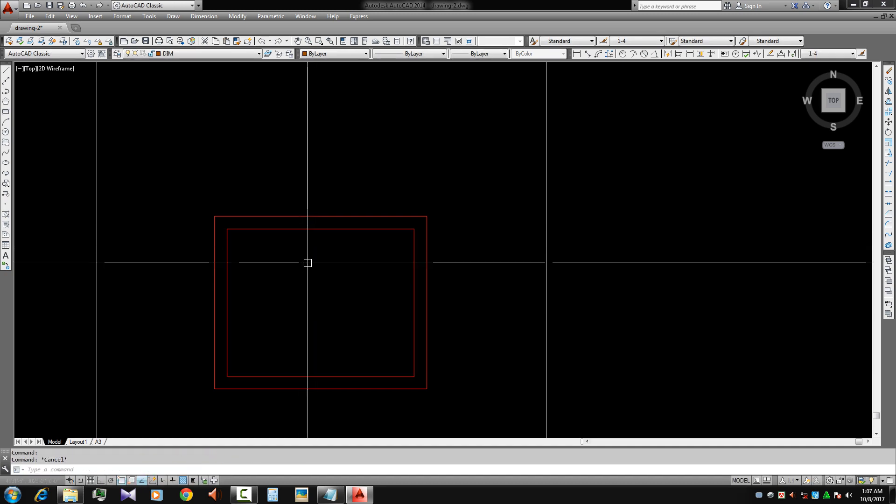
Offset the inner of the two red rectangles inward by 1.5"
key("Return")
key("Return")
type("1.5")
key("Return")
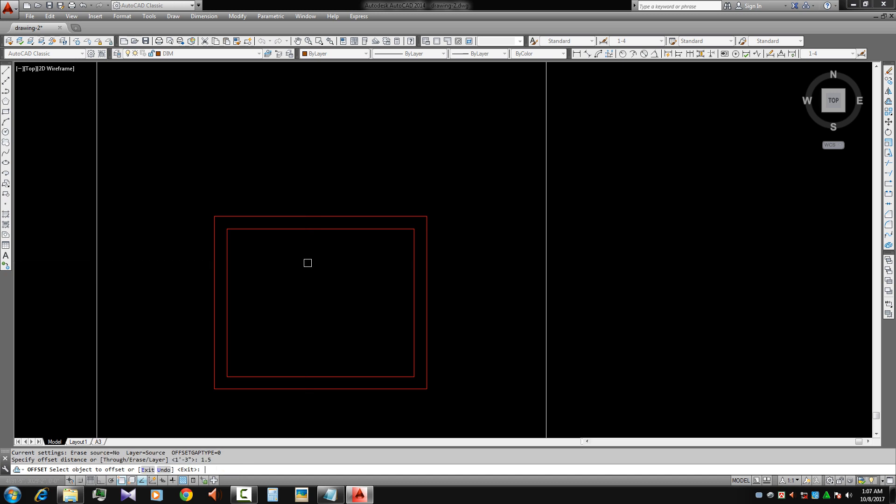
left_click(316, 231)
left_click(314, 268)
key("Escape")
Look through the existing layers for one suited to the innermost rectangle
middle_click_drag(330, 288, 339, 287)
scroll(303, 245, "up", 2)
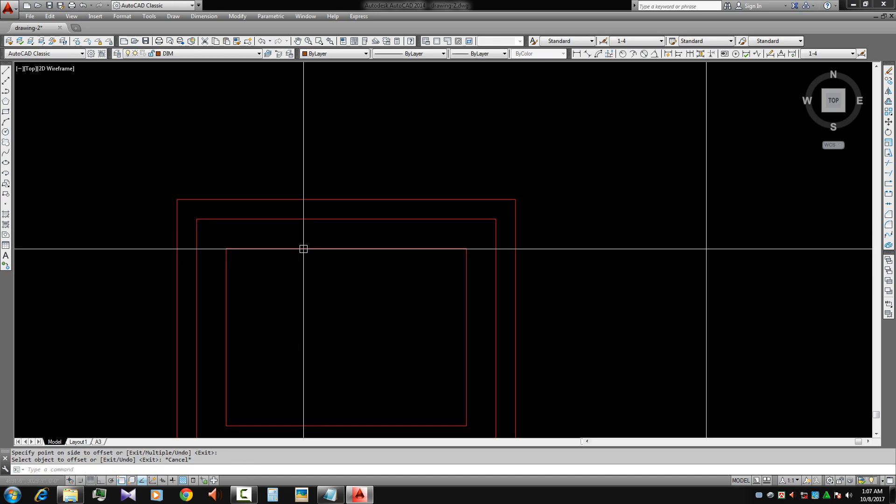
left_click(306, 259)
left_click(295, 234)
left_click(201, 54)
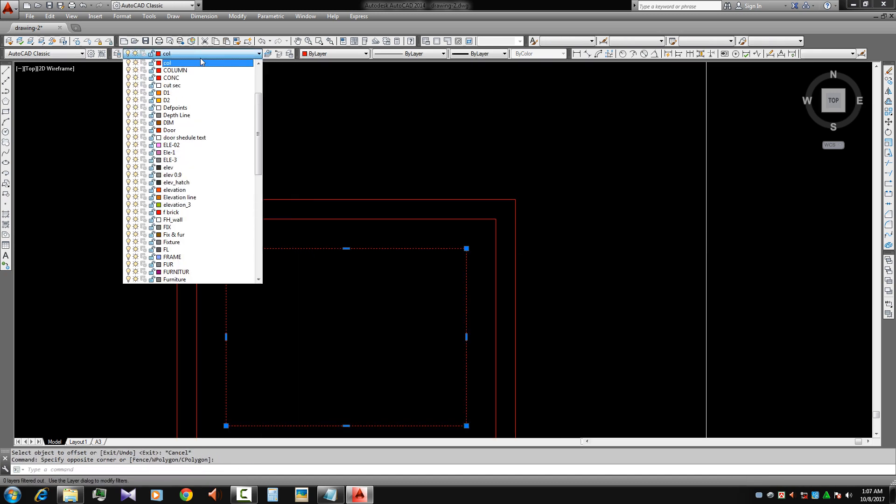
scroll(201, 66, "down", 10)
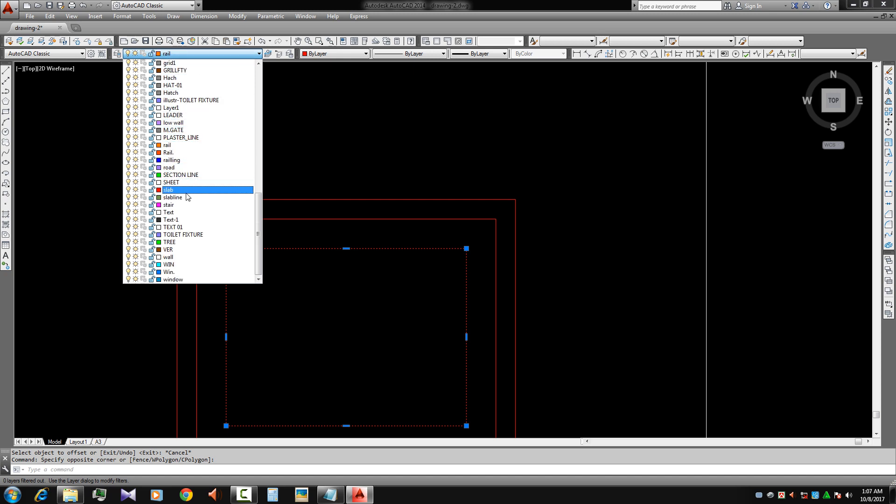
scroll(188, 211, "up", 7)
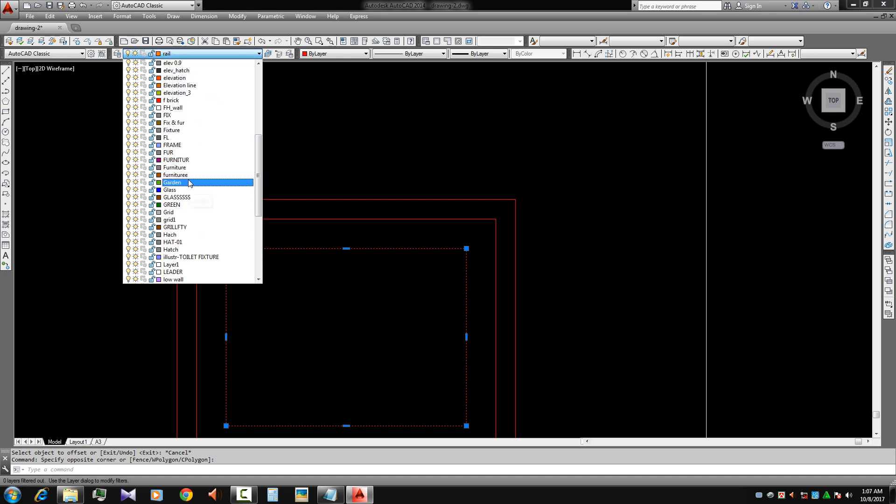
scroll(191, 171, "down", 7)
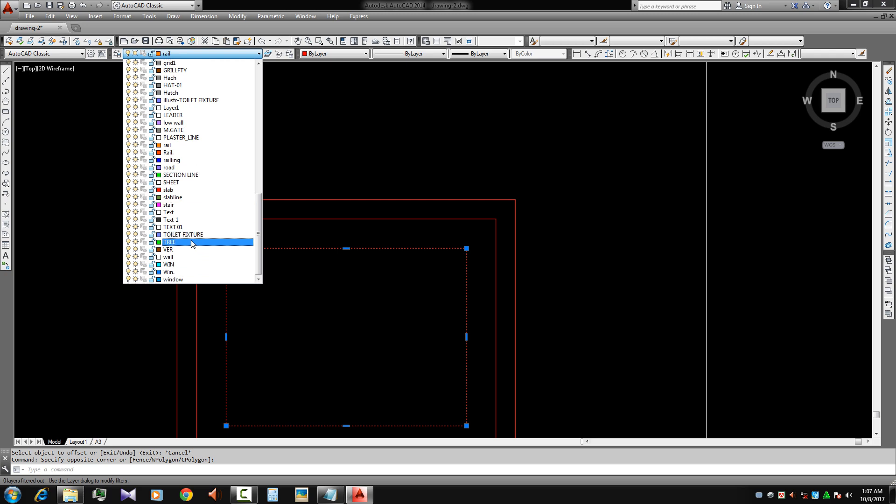
key("Escape")
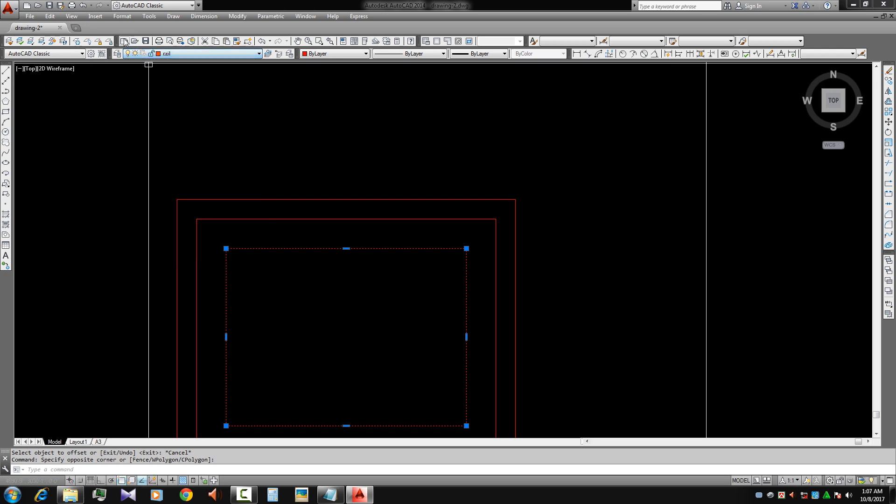
Create a new layer named REBAR and set its color to red
left_click(117, 54)
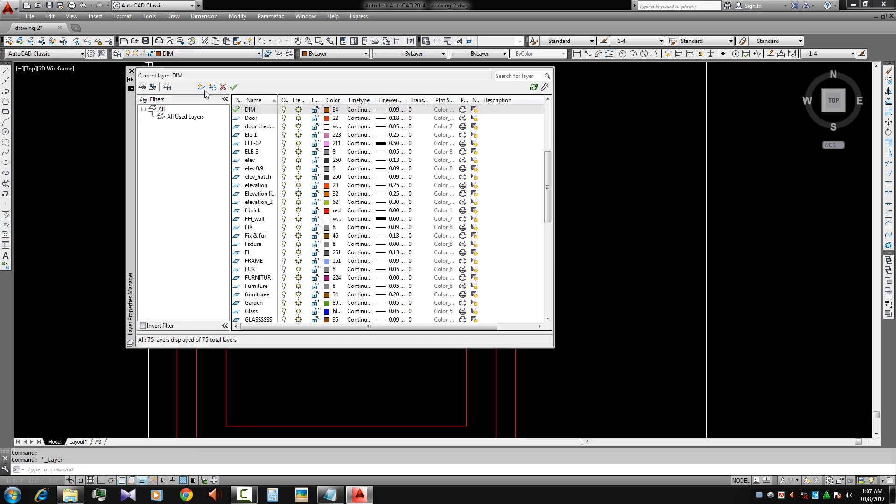
key("alt+n")
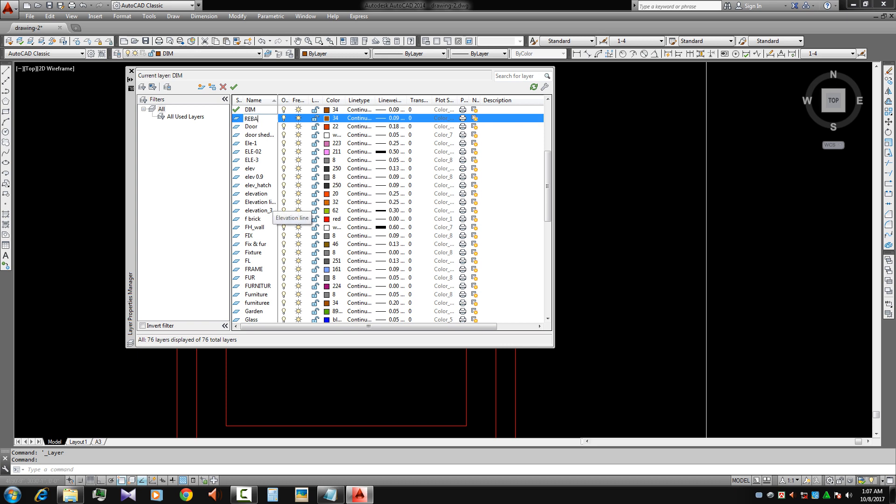
left_click(327, 118)
left_click(472, 266)
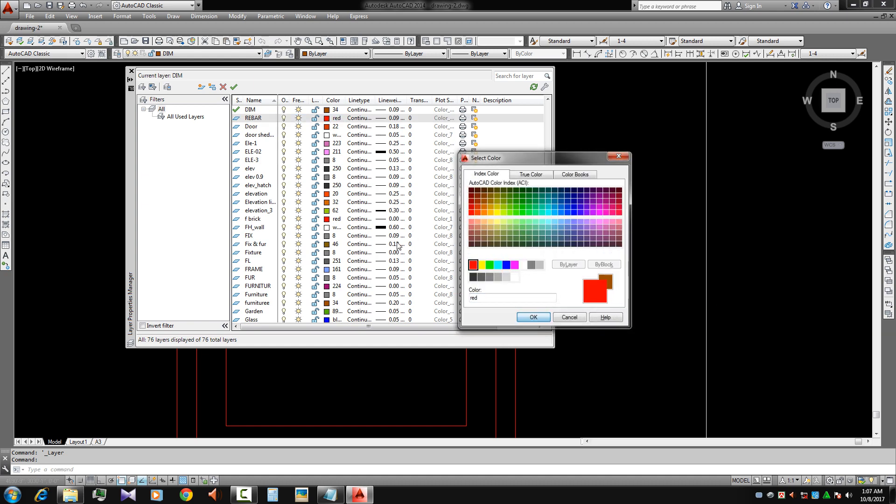
left_click(533, 318)
Set the REBAR layer's lineweight to 0.25 mm, keeping the Continuous linetype, and close the layer manager
left_click(392, 118)
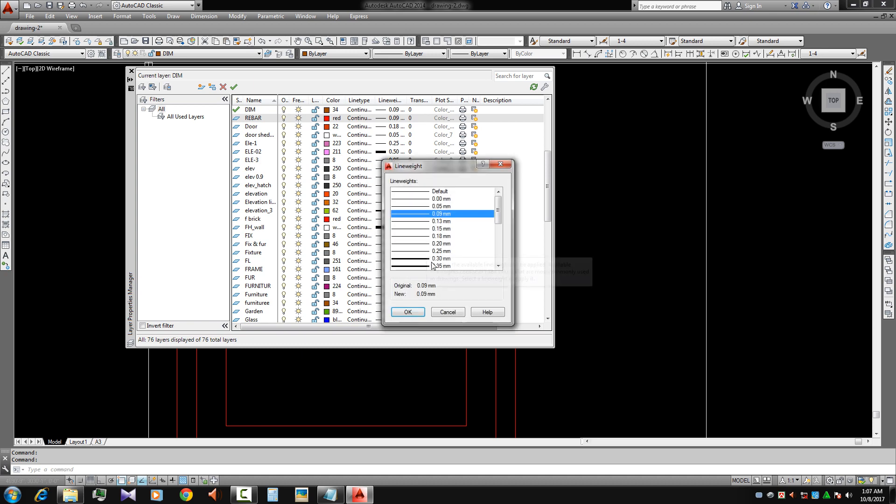
left_click(437, 251)
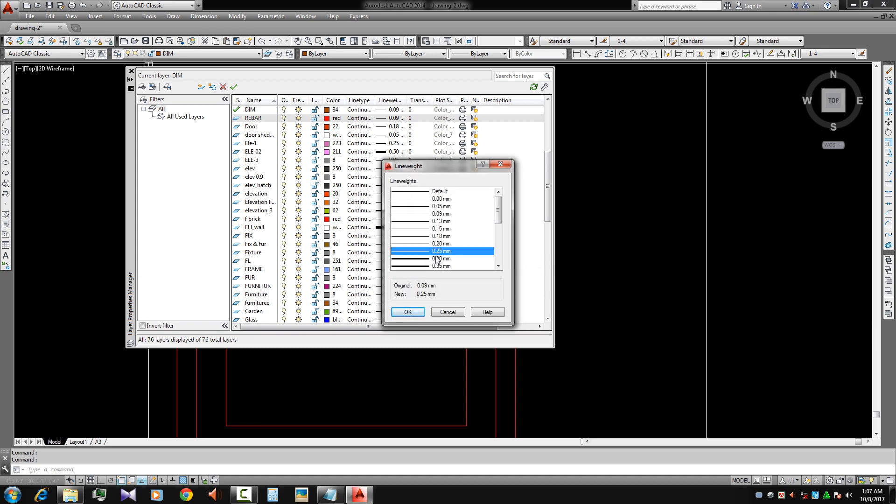
left_click(407, 311)
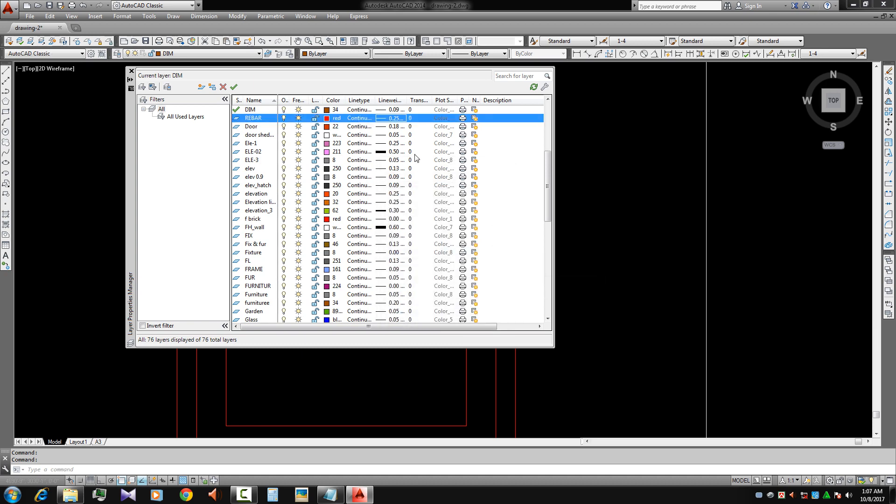
left_click(359, 120)
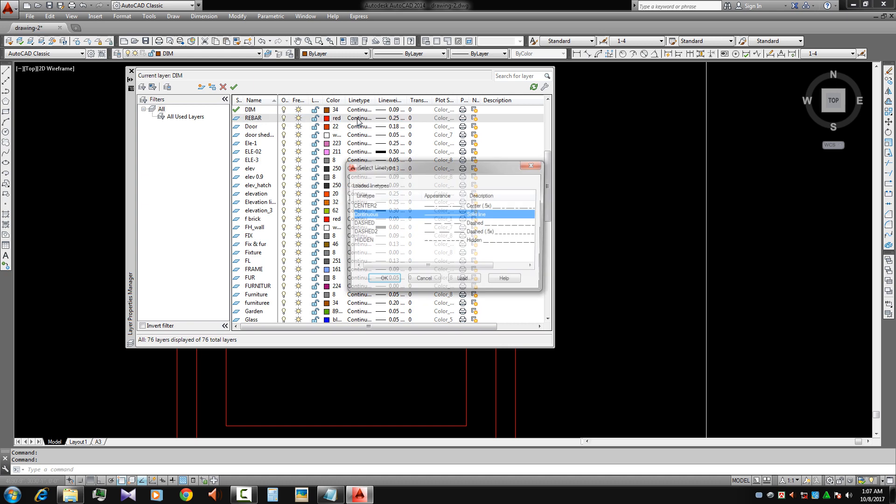
left_click(386, 281)
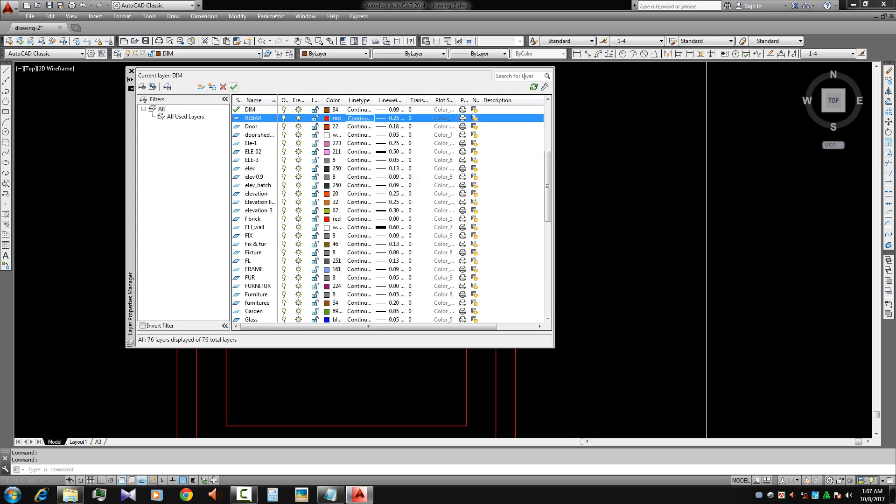
left_click(132, 71)
Assign the innermost rectangle to the REBAR layer
left_click(341, 243)
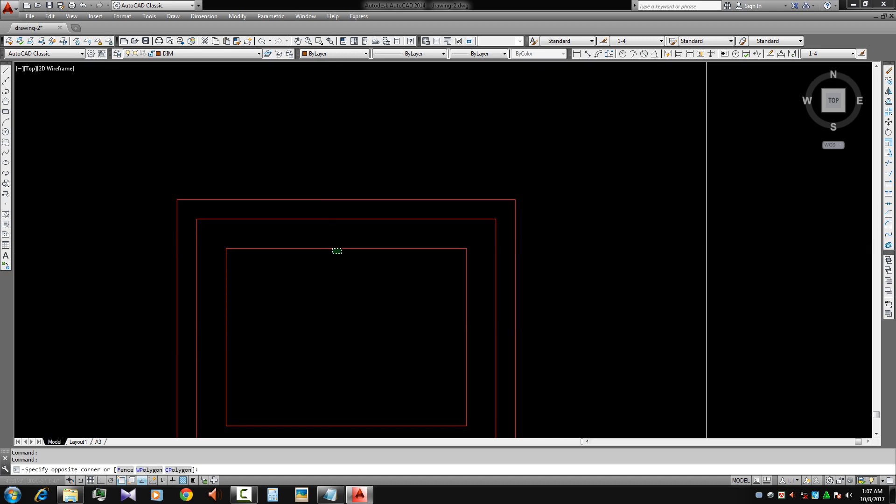
left_click(332, 255)
left_click(168, 54)
scroll(183, 75, "down", 5)
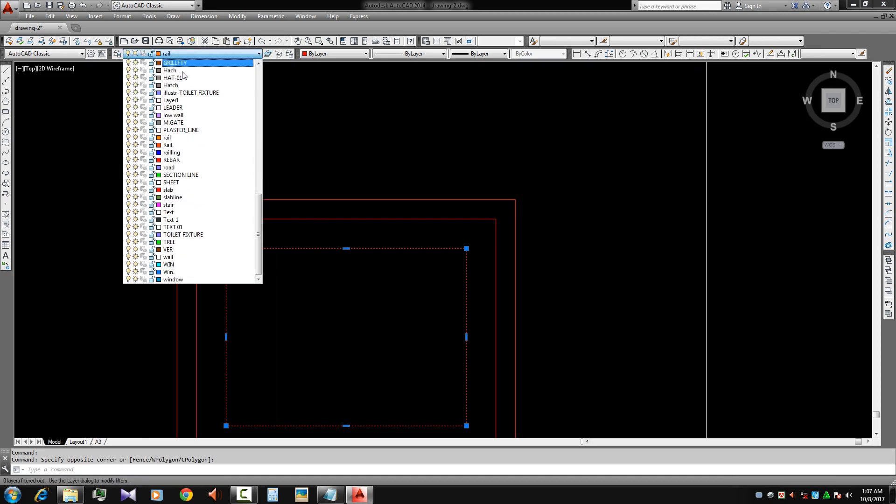
left_click(177, 161)
key("Escape")
scroll(350, 273, "down", 1)
key("Escape")
middle_click_drag(376, 298, 386, 196)
scroll(403, 209, "up", 1)
left_click(342, 171)
key("Escape")
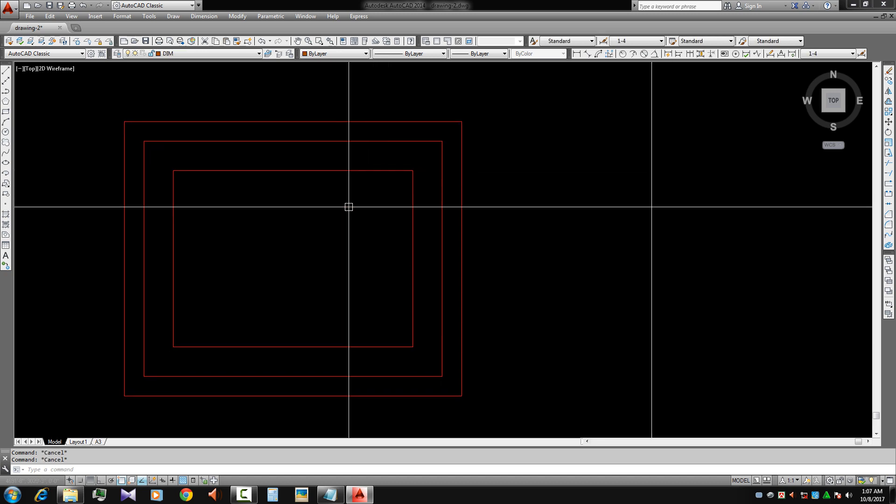
Draw a circle of about 1" radius freehand inside the upper-right corner of the innermost rectangle
type("c")
key("Return")
scroll(380, 191, "up", 2)
left_click(373, 190)
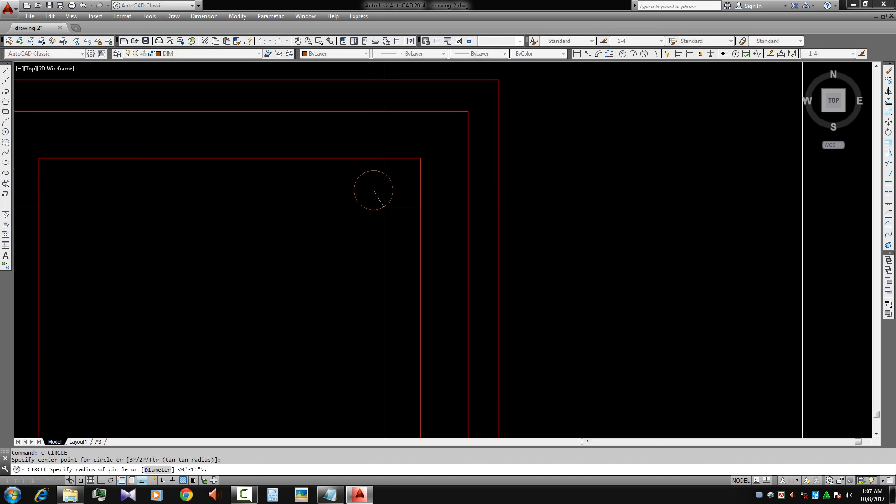
left_click(385, 210)
key("Escape")
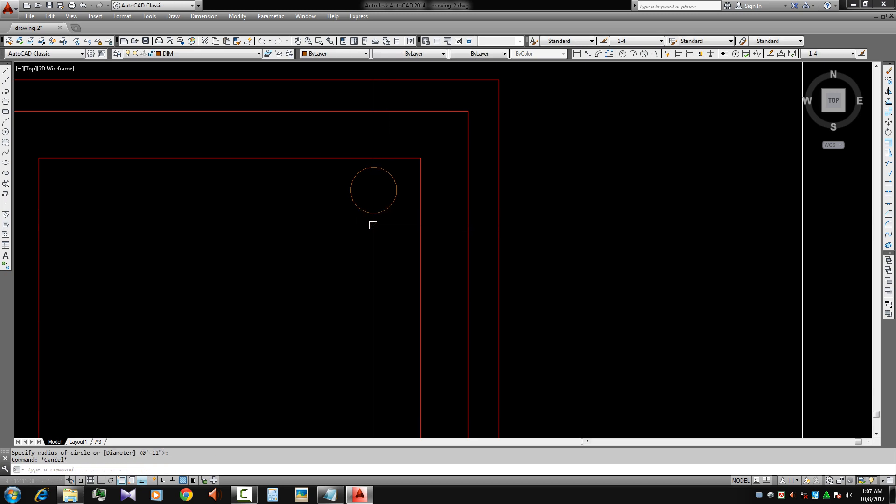
Erase the freehand circle from the corner of the innermost rectangle
left_click(372, 213)
middle_click_drag(372, 251, 369, 265)
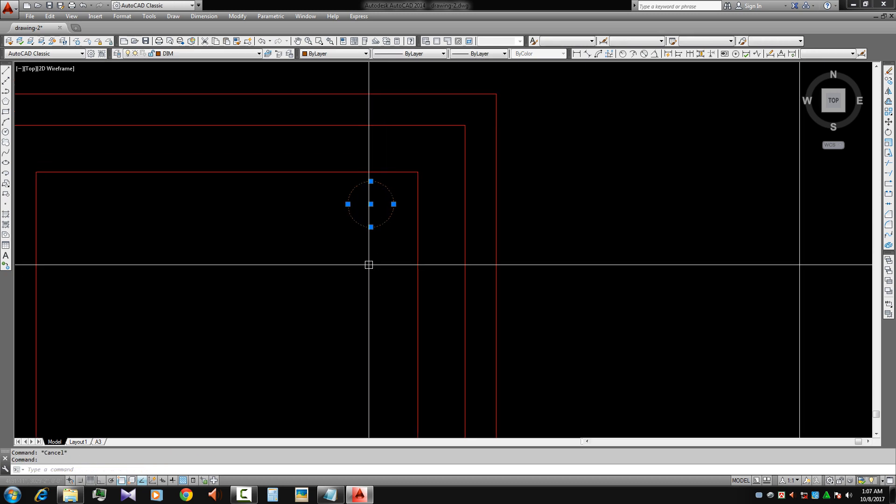
scroll(393, 203, "up", 2)
key("Escape")
left_click(391, 201)
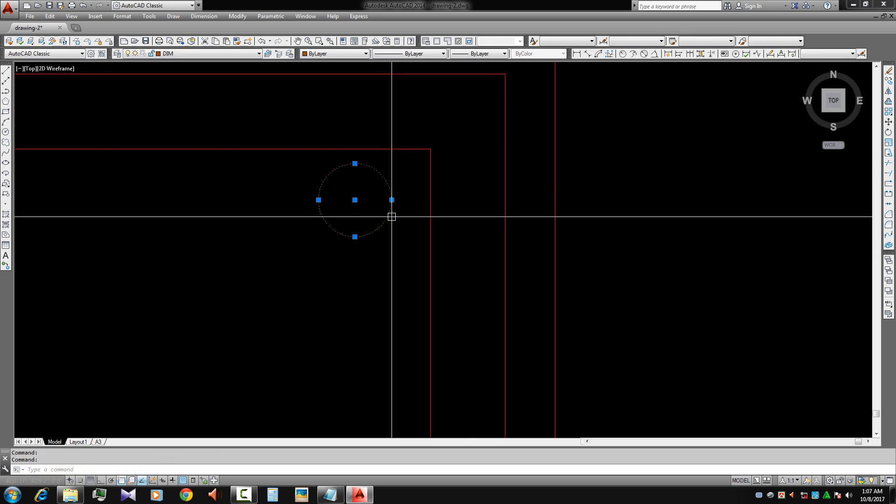
type("E Spe")
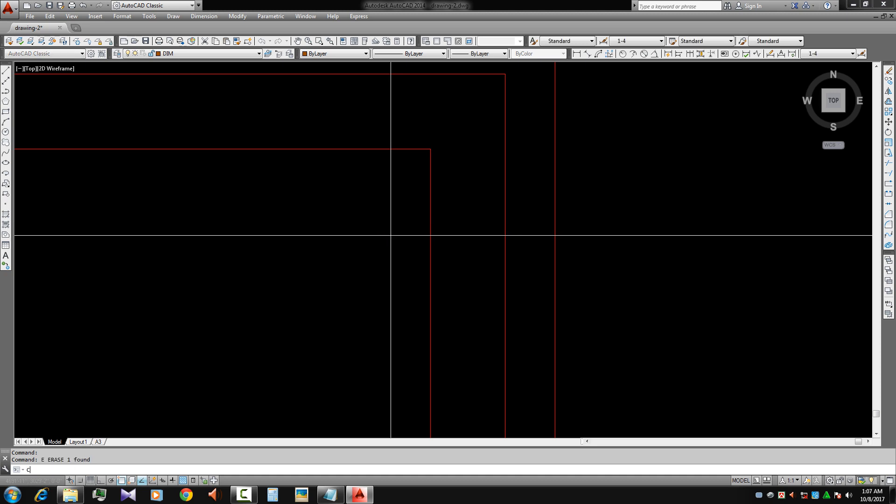
Draw a circle of radius 0.5" inside the upper-right corner of the innermost rectangle
type("c")
key("Return")
left_click(355, 226)
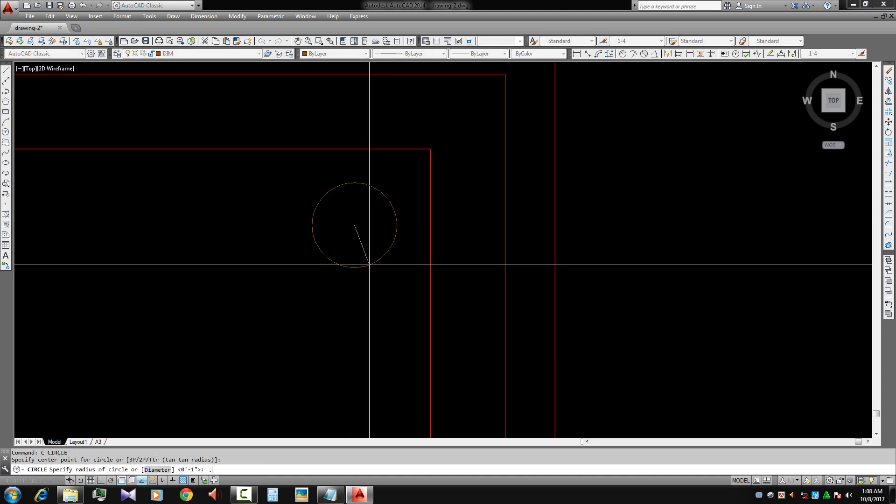
type(".5")
key("Return")
key("Escape")
Enlarge the circle near the innermost rectangle's upper-right corner slightly by stretching its right quadrant
scroll(369, 264, "down", 4)
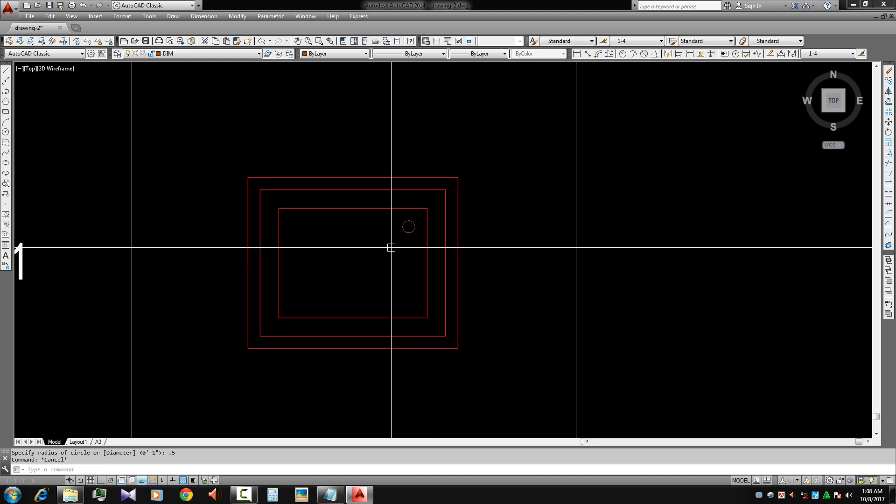
scroll(390, 246, "up", 3)
scroll(420, 247, "up", 4)
left_click(434, 228)
left_click(437, 211)
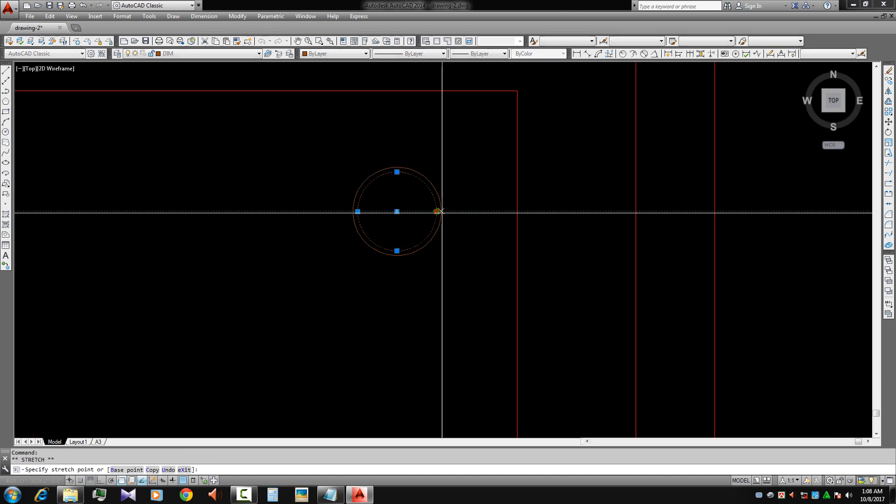
left_click(449, 211)
key("Escape")
Hatch the inside of the circle with the ANSI31 pattern at scale 1
scroll(446, 248, "up", 2)
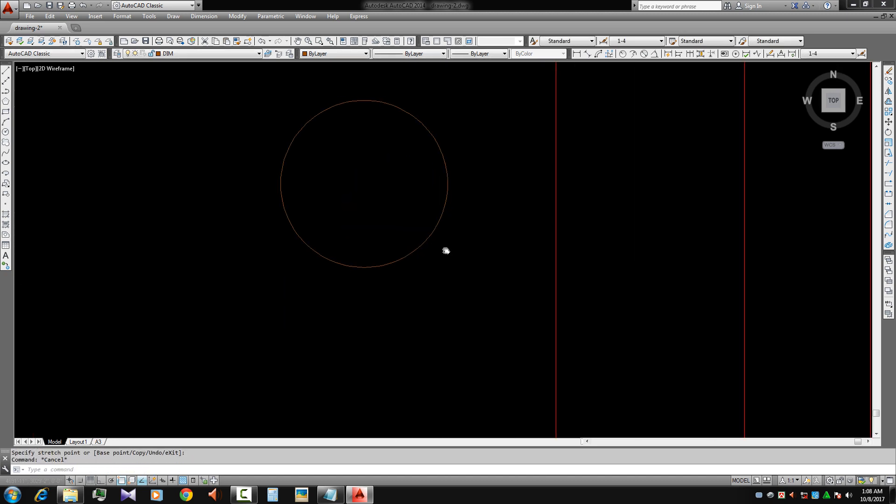
key("Return")
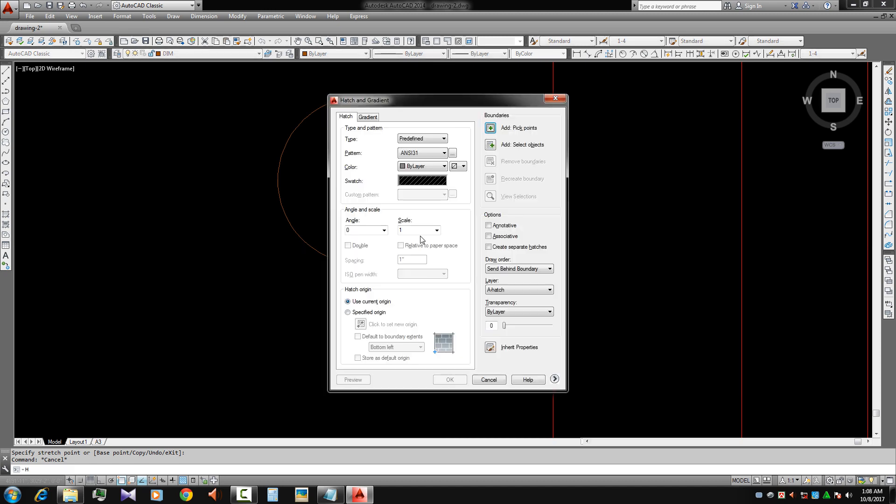
left_click(491, 127)
left_click(402, 206)
key("Return")
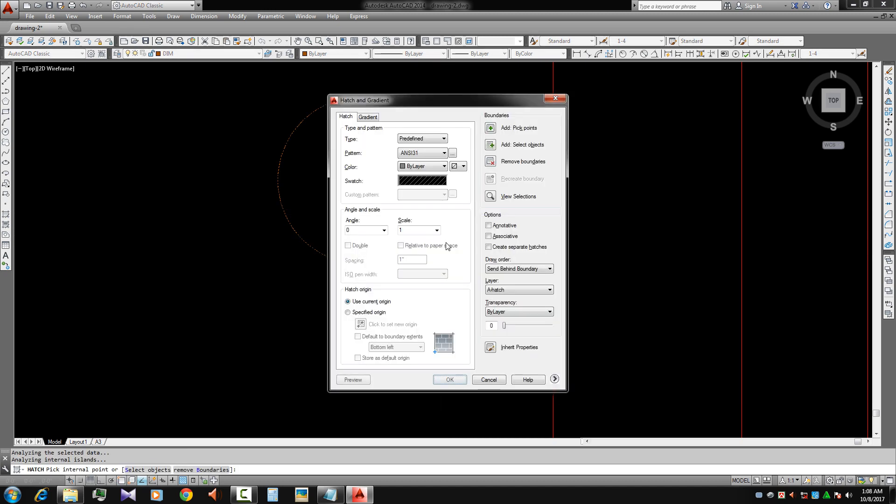
key("Return")
Set the scale of the circle's hatch to .15
left_click(380, 203)
key("Escape")
left_click(381, 202)
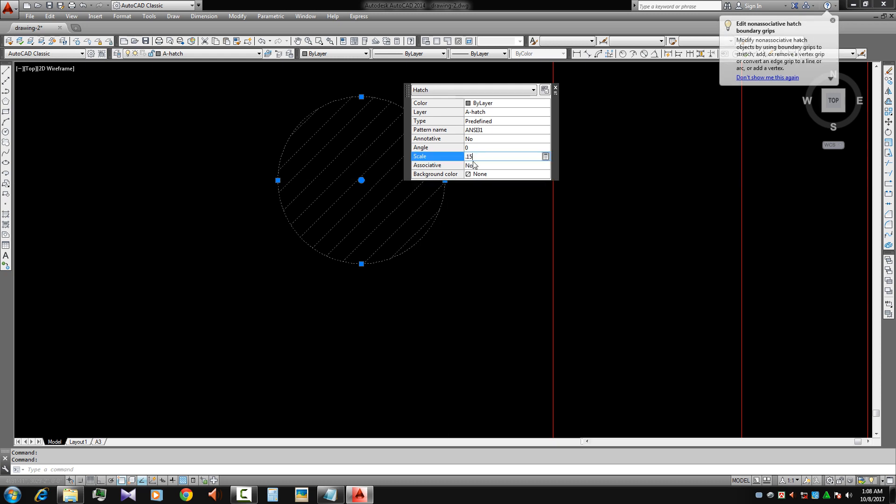
left_click(460, 240)
scroll(404, 301, "down", 5)
key("Escape")
key("Escape")
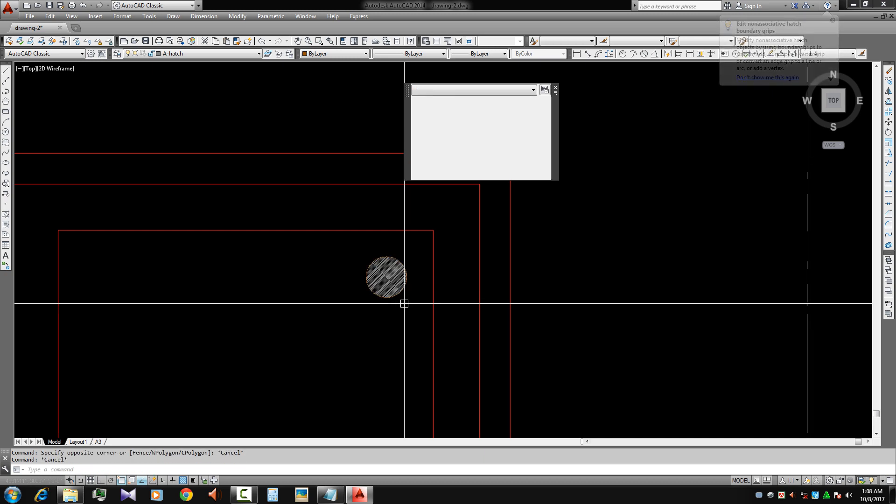
Match the circle and its hatch to the properties of the innermost rectangle on the REBAR layer
type("ma")
key("Return")
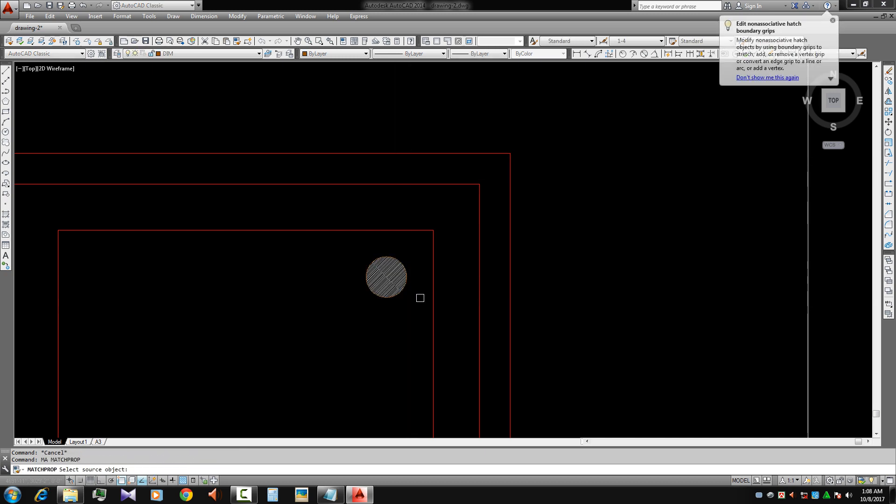
left_click(433, 290)
left_click(415, 266)
left_click(378, 280)
key("Escape")
Move the circle and its hatch tight into the innermost rectangle's upper-right corner
left_click(416, 266)
left_click(392, 299)
middle_click_drag(400, 319, 407, 292)
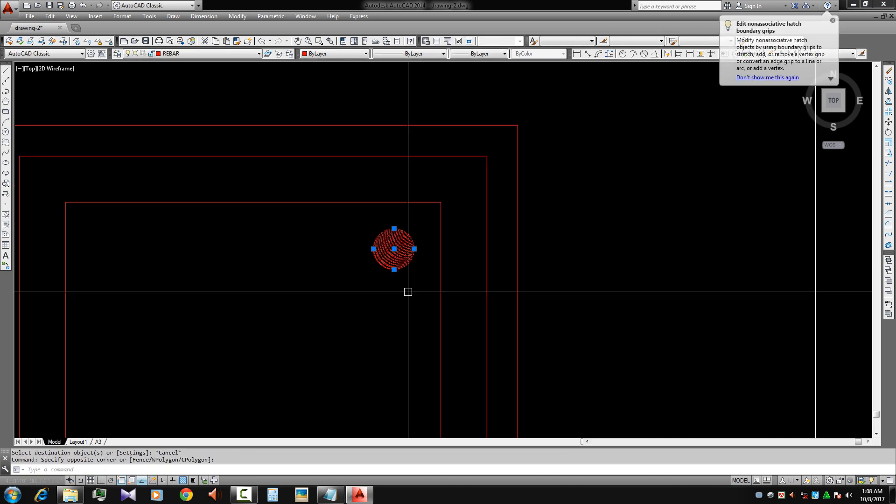
type("m")
key("Return")
left_click(346, 312)
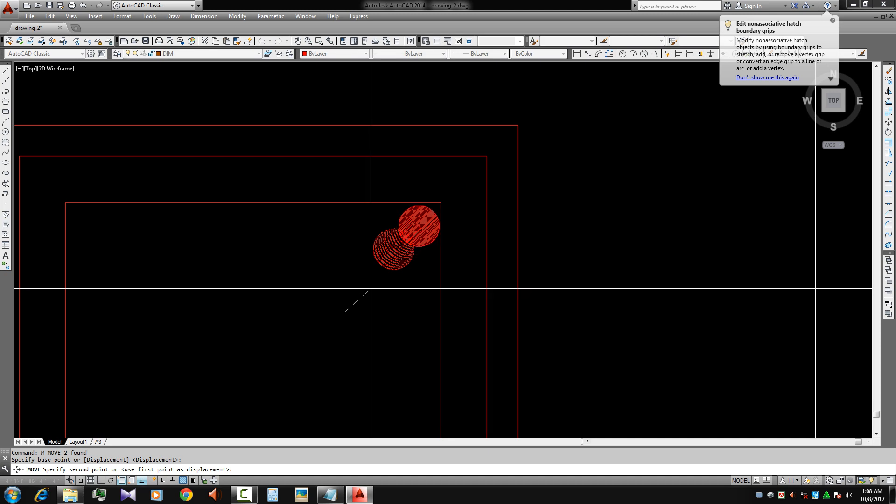
left_click(370, 286)
key("Escape")
left_click(413, 266)
left_click(398, 236)
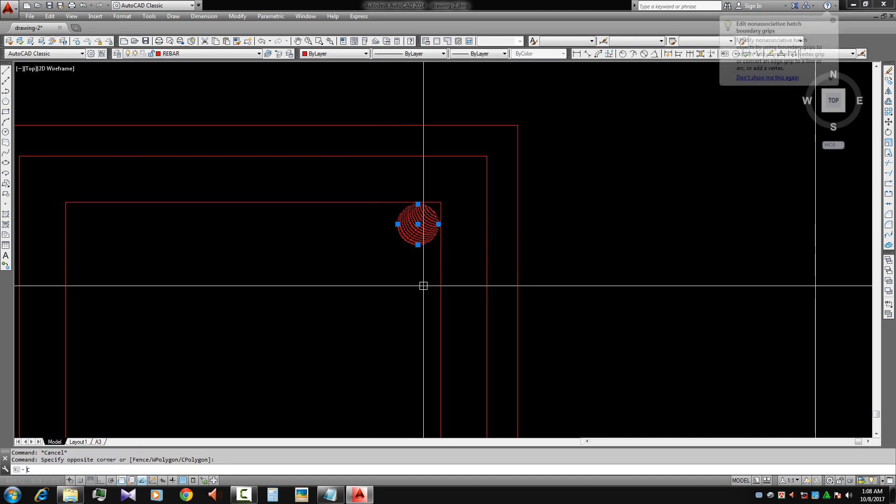
type("co")
key("Return")
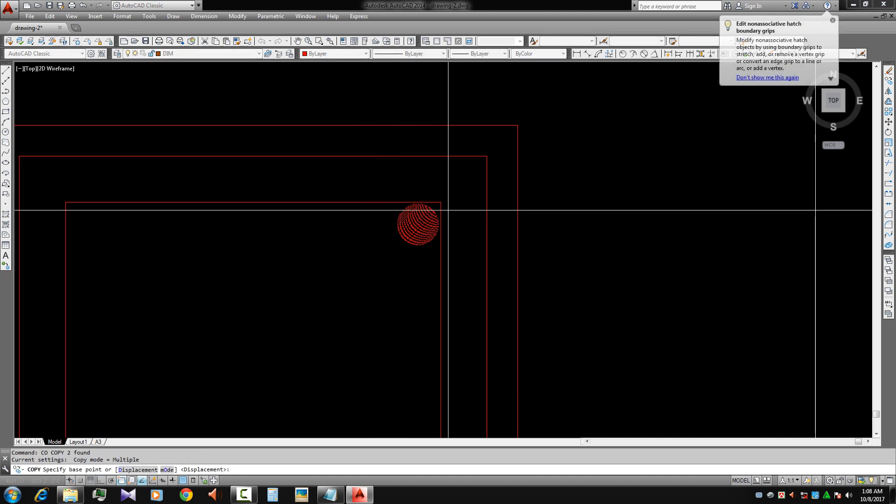
scroll(447, 258, "down", 3)
key("Escape")
Mirror the hatched bar about the innermost rectangle's horizontal centreline into its lower-right corner, keeping the original
left_click(435, 259)
left_click(416, 239)
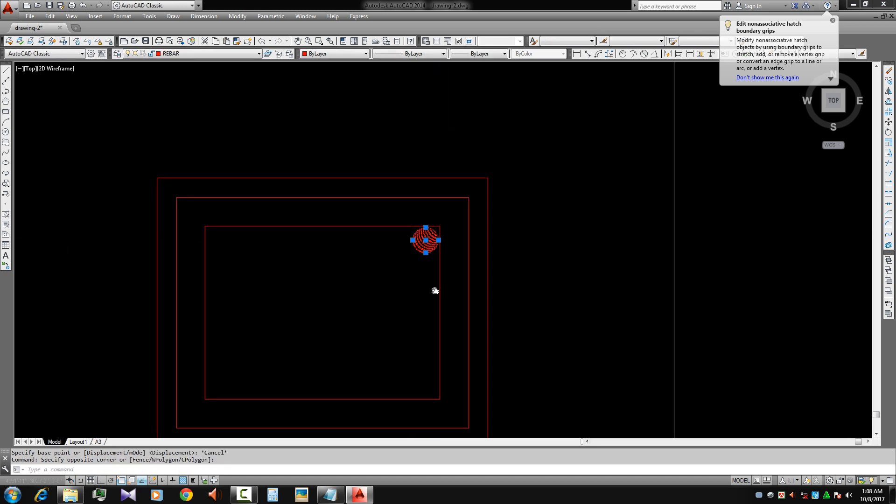
type("mi")
key("Return")
left_click(439, 312)
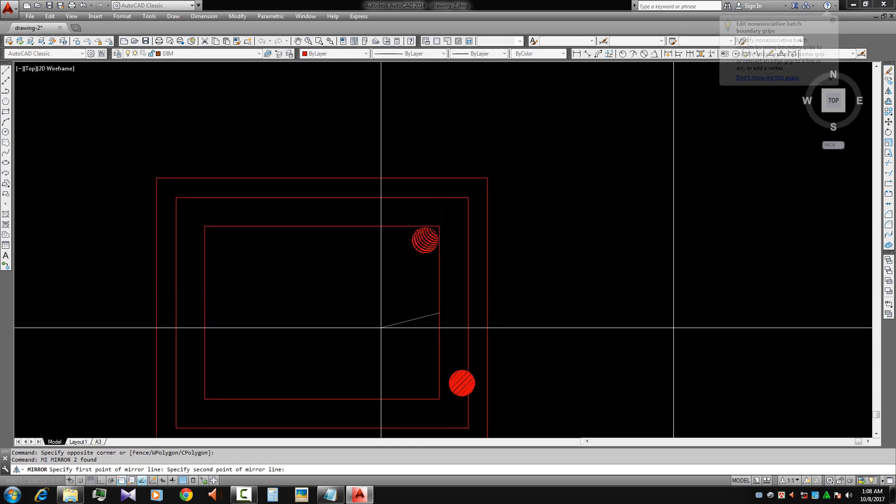
key("F8")
left_click(377, 323)
key("Return")
Mirror the two right-hand corner bars about the rectangle's vertical centreline to the left corners, keeping the originals
left_click(397, 209)
left_click(447, 410)
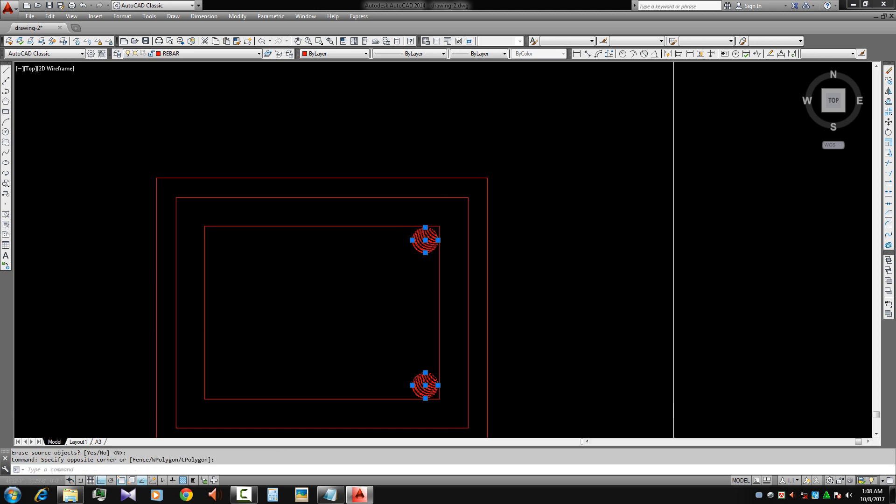
key("Return")
left_click(325, 396)
left_click(330, 332)
key("Return")
scroll(338, 333, "down", 2)
middle_click_drag(373, 310, 397, 248)
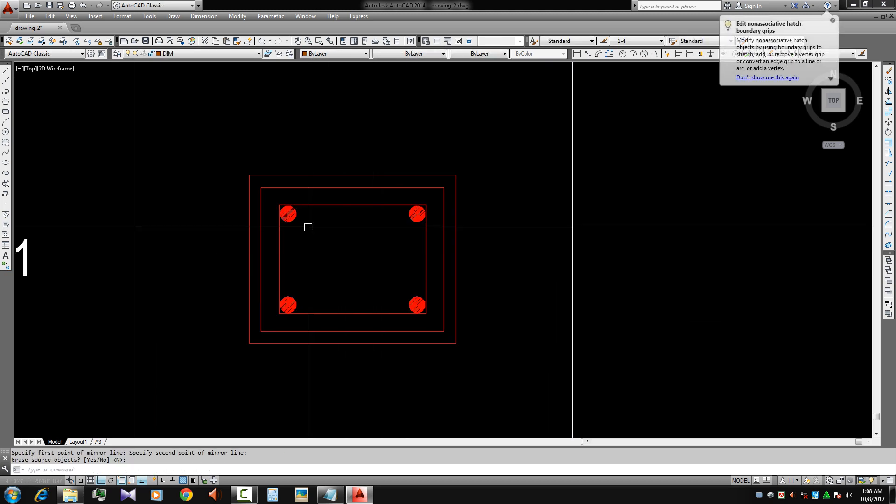
Copy the two left corner bars horizontally by about 6" to the middle of the rectangle's top and bottom sides
scroll(305, 225, "up", 2)
key("Escape")
left_click(256, 185)
left_click(322, 374)
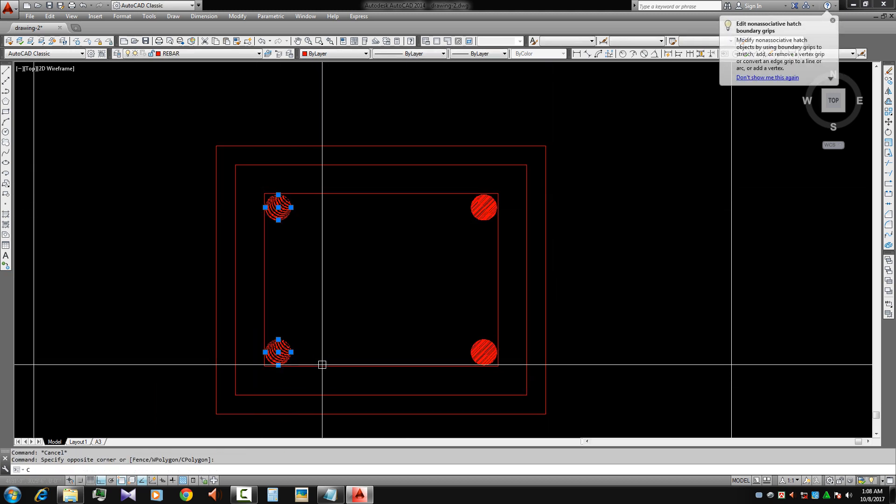
type("co")
key("Return")
left_click(286, 297)
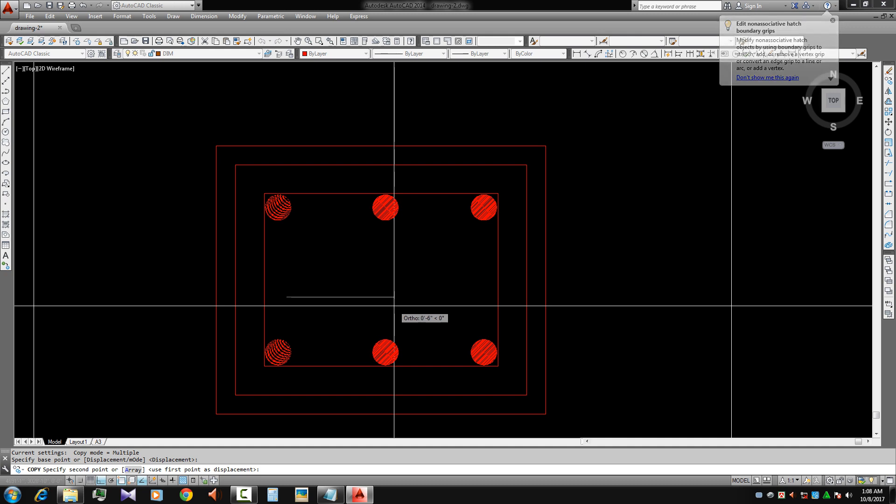
left_click(394, 305)
key("Escape")
Copy the two upper corner bars straight down by about 4" to the middle of the rectangle's left and right sides
left_click(257, 181)
left_click(323, 238)
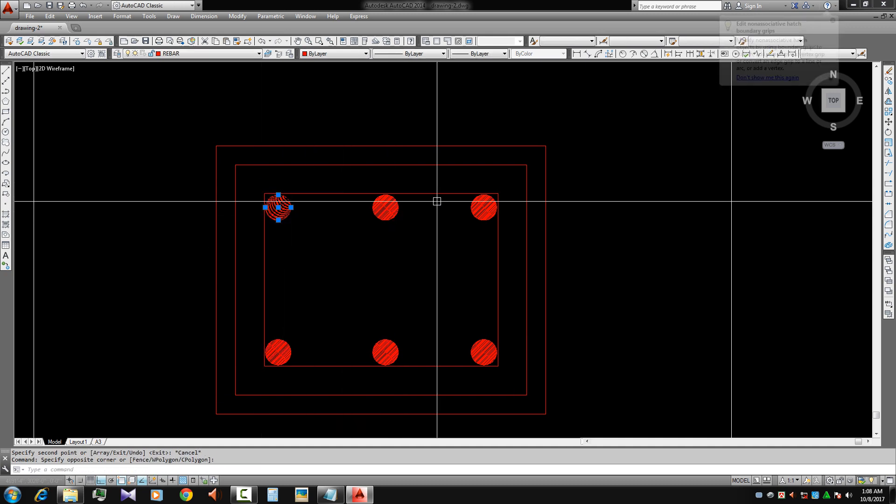
left_click(443, 180)
left_click(499, 226)
type("C")
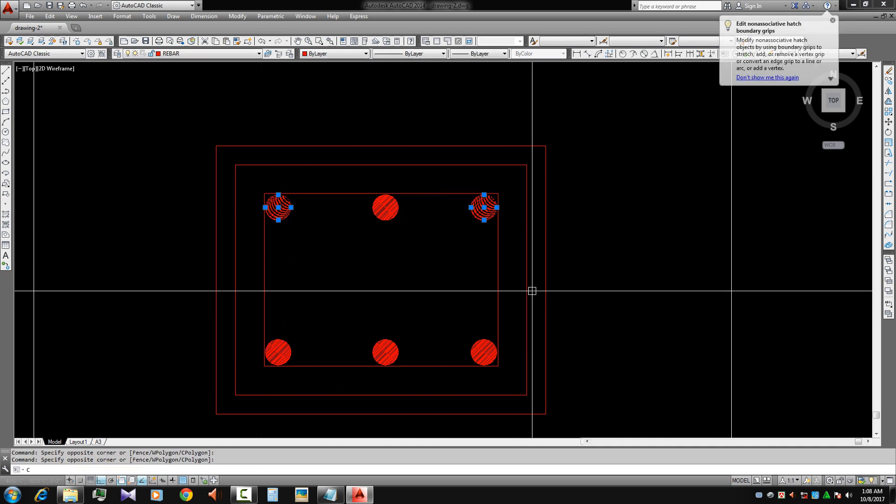
type("O")
key("Return")
left_click(589, 206)
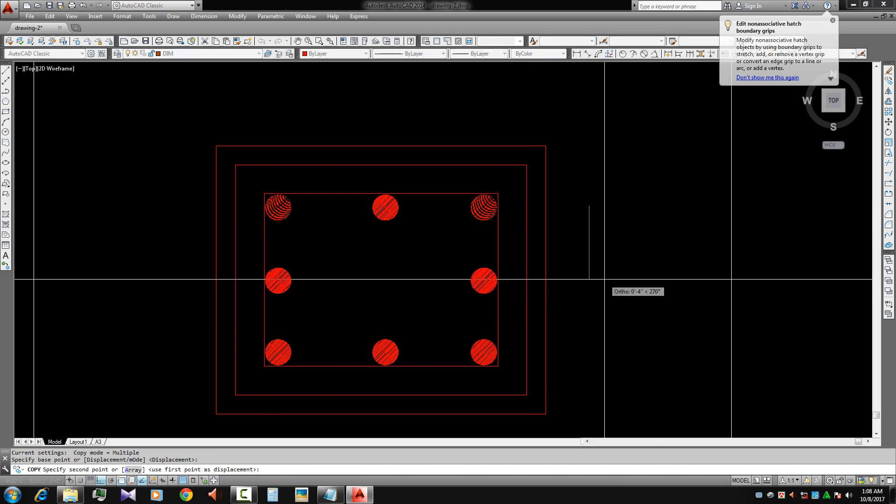
key("Escape")
scroll(479, 284, "down", 4)
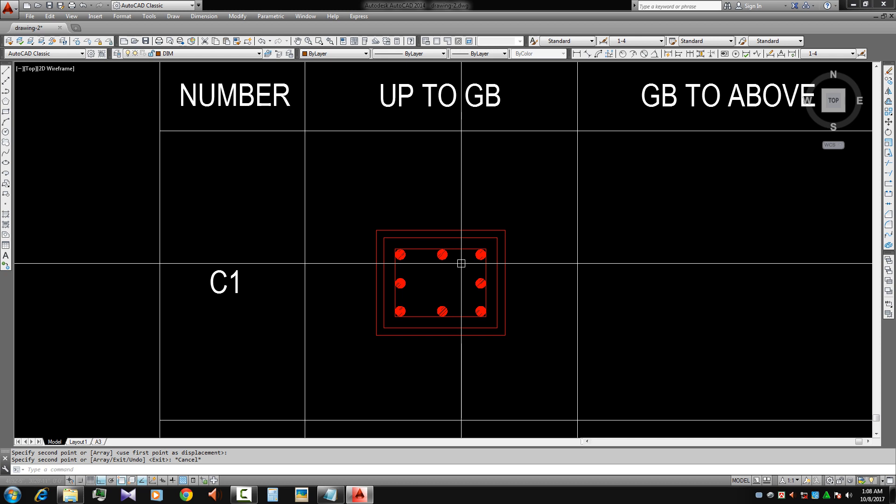
middle_click_drag(461, 263, 460, 240)
scroll(432, 220, "up", 4)
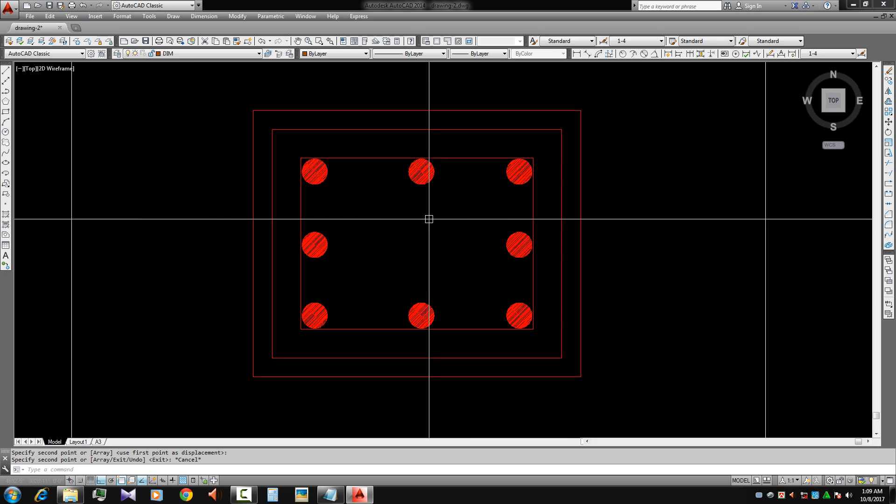
key("Escape")
key("Escape")
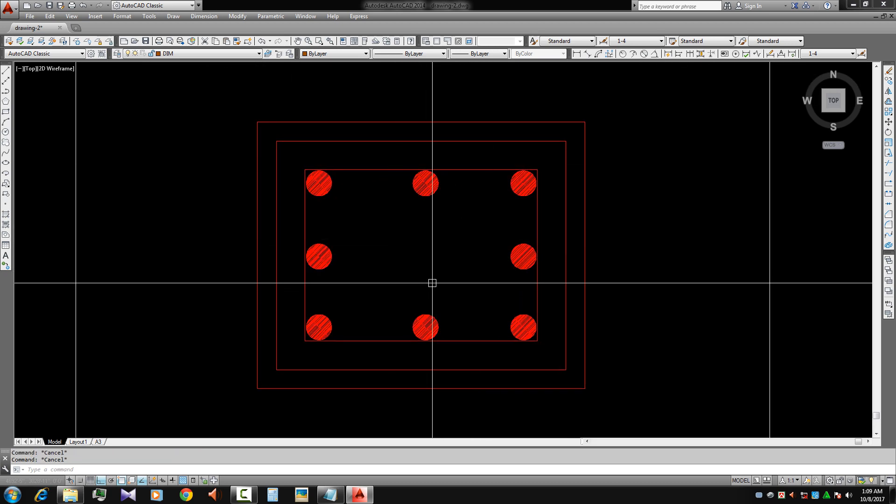
Draw a short diagonal hook line from the innermost rectangle's top edge down-left past the upper-right bar, with Ortho off
scroll(406, 271, "up", 4)
scroll(321, 189, "down", 4)
scroll(424, 208, "up", 4)
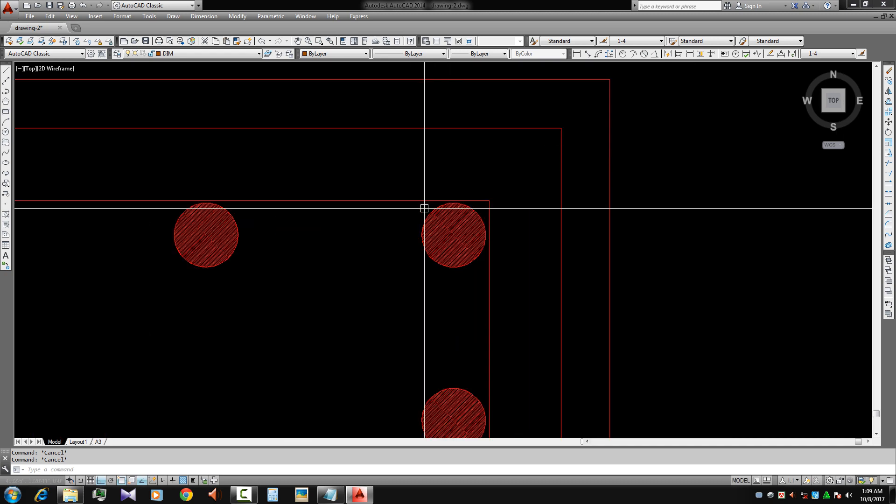
type("l")
key("Return")
left_click(436, 200)
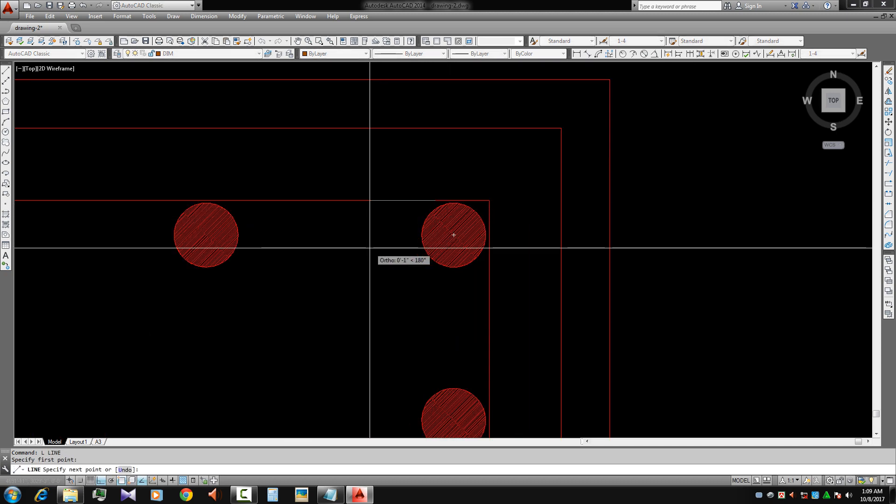
key("F8")
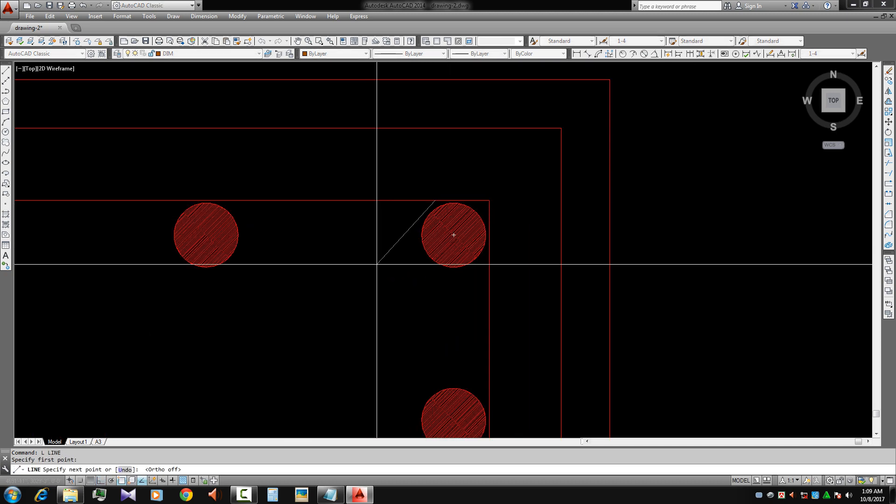
left_click(373, 268)
key("Escape")
Copy the diagonal hook line from its upper end to the innermost rectangle's right edge, below the upper-right bar
left_click(395, 244)
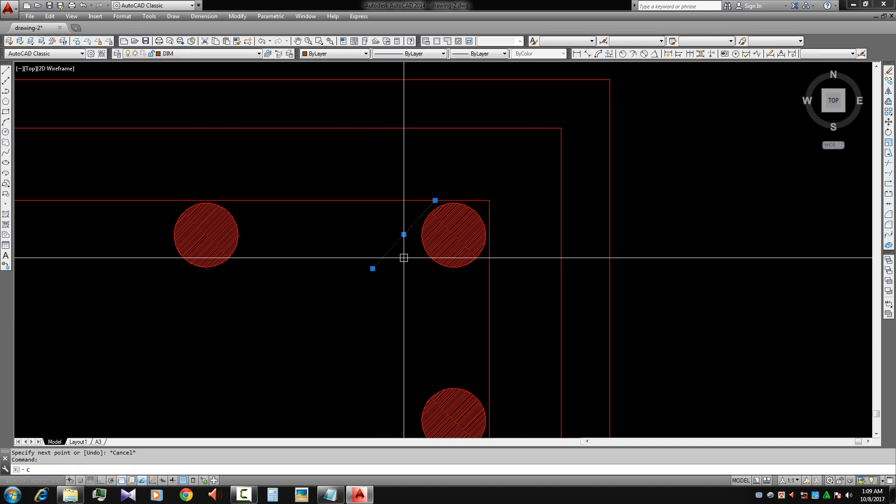
type("co")
key("Return")
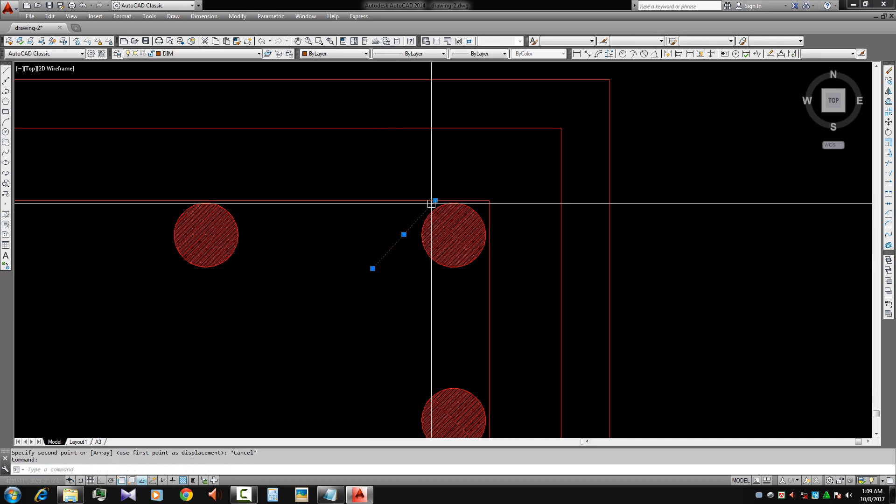
left_click(435, 200)
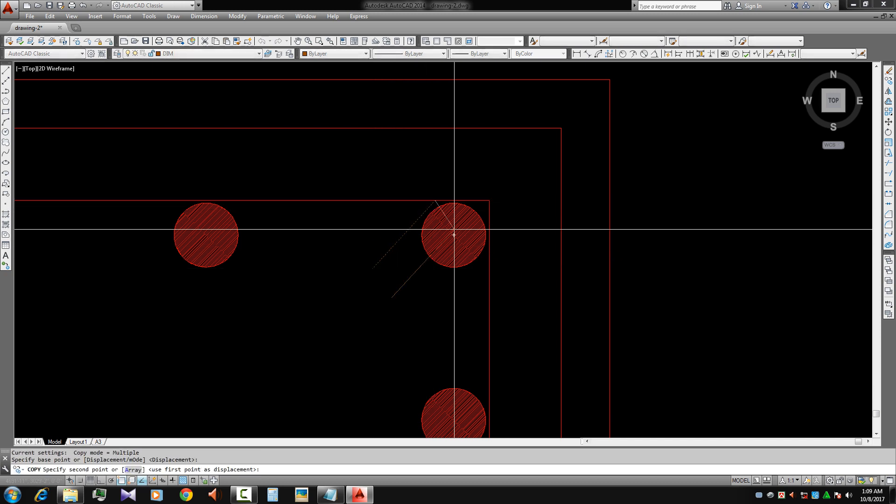
left_click(489, 250)
key("Return")
Match both diagonal hook lines to the properties of the red reinforcement linework
middle_click_drag(500, 292, 496, 278)
type("ma")
key("Return")
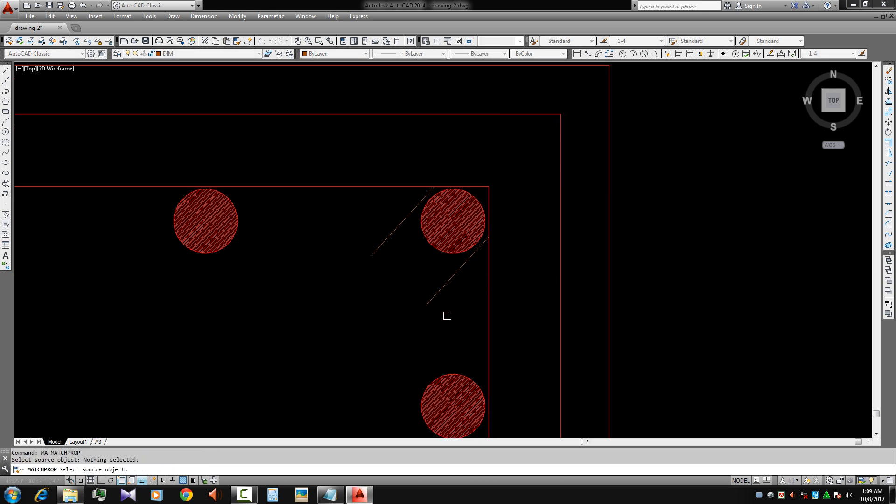
left_click(423, 302)
left_click(403, 273)
left_click(373, 244)
key("Escape")
key("Escape")
Start a polyline tie with a short vertical hook left of the upper middle bar, with Ortho on, and arc it over that bar
scroll(414, 272, "down", 2)
middle_click_drag(443, 227, 487, 136)
key("Return")
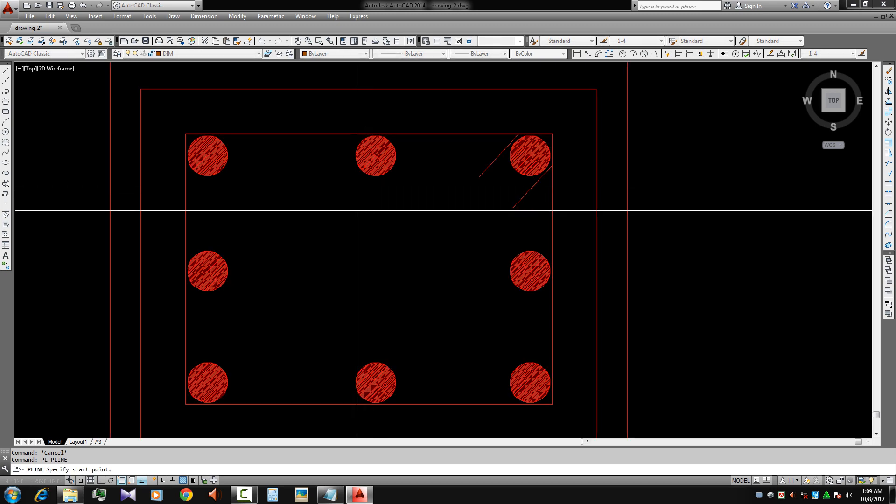
left_click(353, 167)
scroll(356, 171, "up", 6)
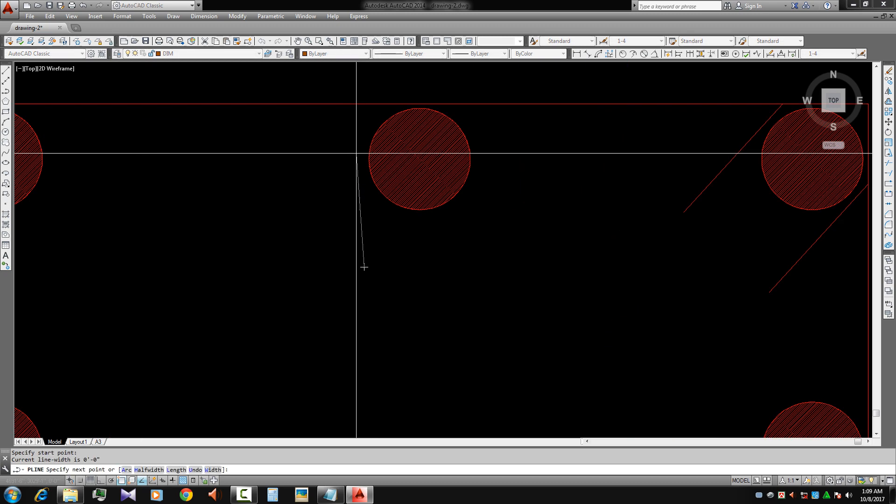
key("F8")
left_click(360, 160)
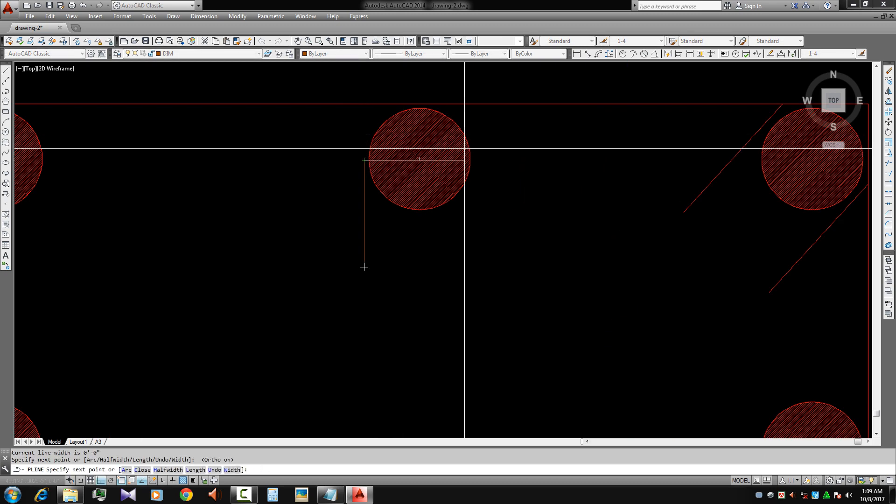
type("A")
key("Return")
scroll(468, 167, "up", 2)
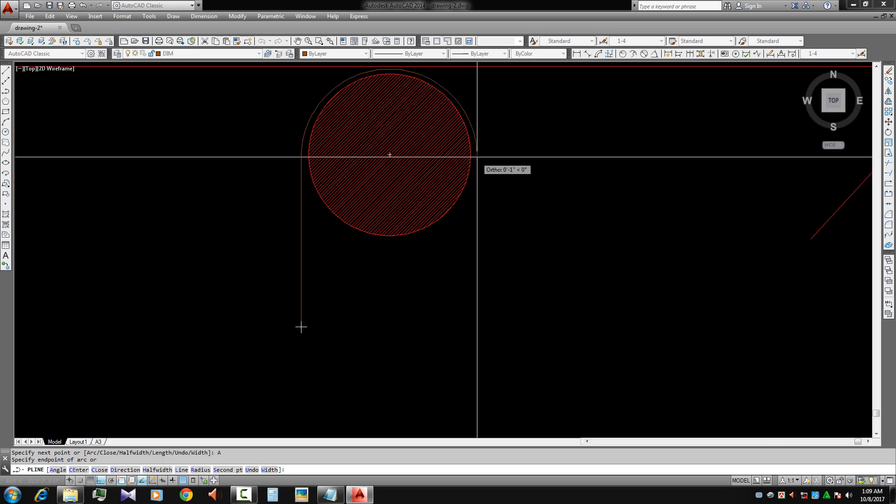
scroll(494, 198, "down", 6)
middle_click_drag(526, 266, 481, 186)
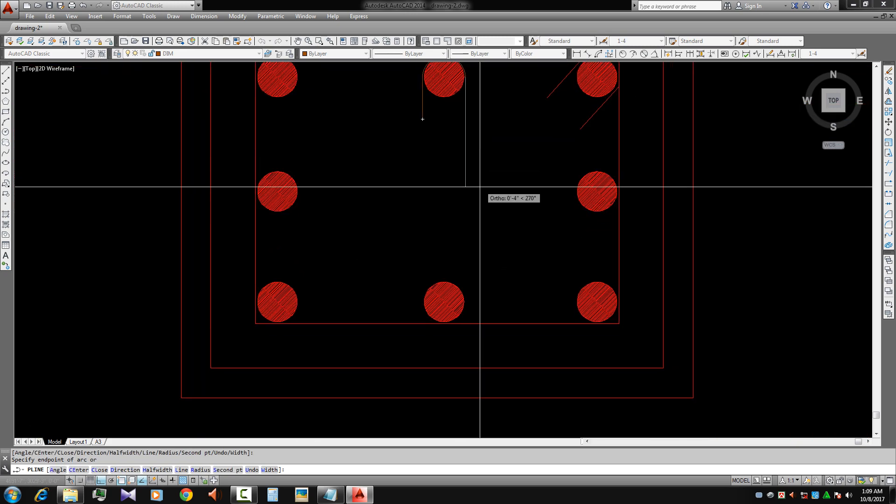
Continue the polyline straight down from the arc to the centre level of the lower middle bar
type("L")
key("Return")
scroll(480, 313, "up", 2)
scroll(480, 314, "up", 2)
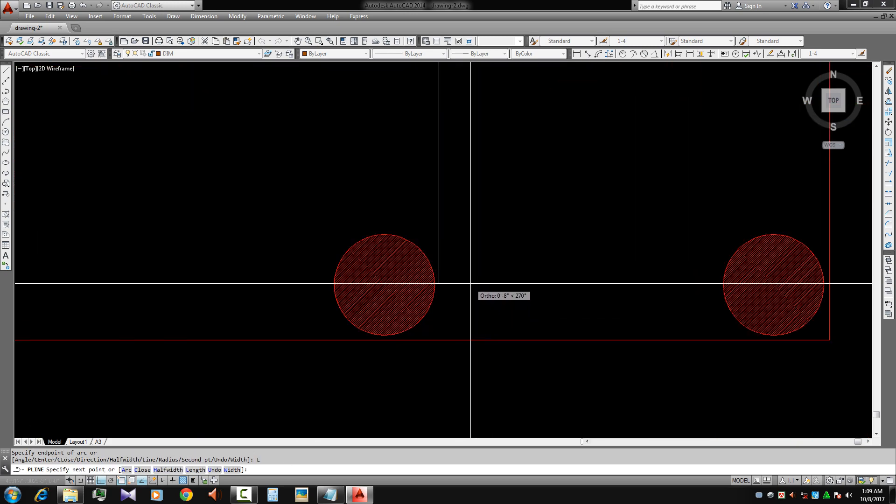
left_click(453, 316)
Arc the polyline under the lower middle bar and finish it with a short vertical hook upward on the bar's left side
type("A")
key("Return")
scroll(326, 294, "up", 2)
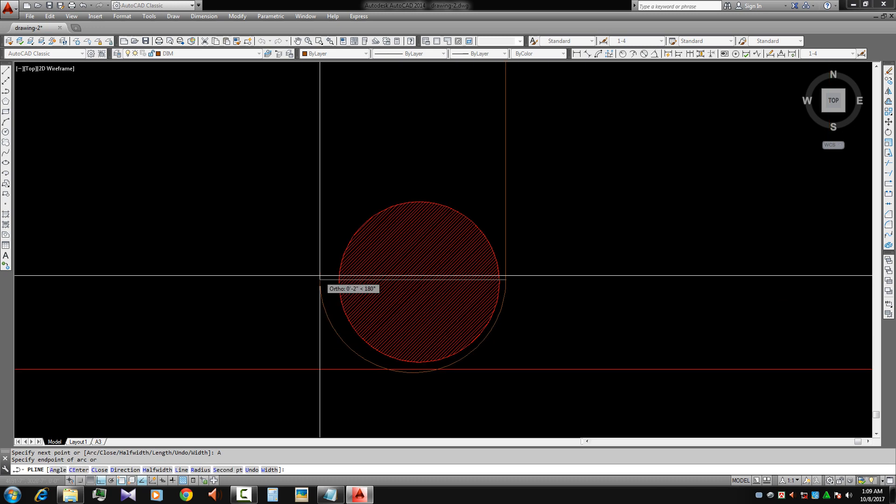
middle_click_drag(342, 191, 318, 265)
type("L")
key("Return")
scroll(323, 202, "down", 2)
left_click(319, 236)
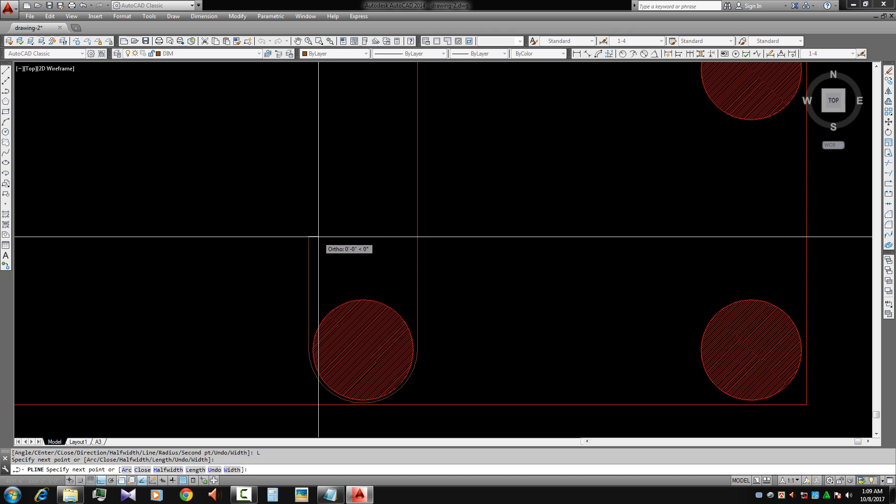
key("Escape")
Match the new vertical cross tie to the properties of the red reinforcement linework
scroll(355, 247, "down", 3)
middle_click_drag(384, 268, 384, 288)
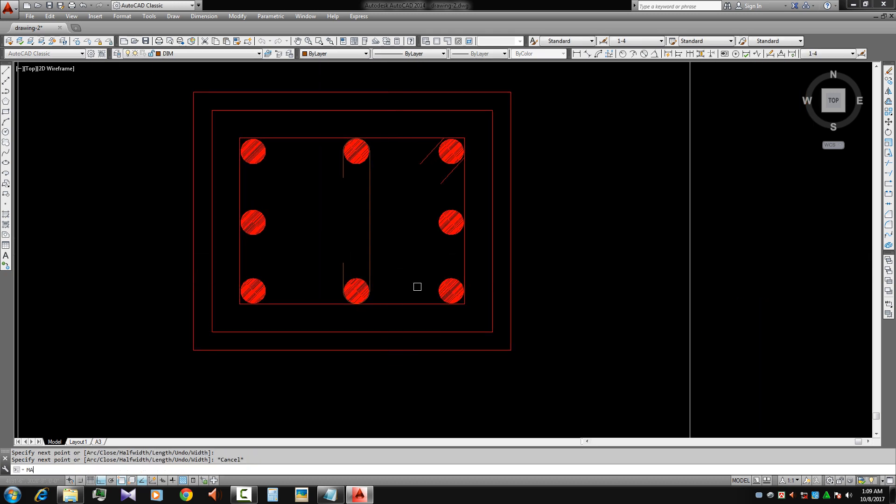
key("Return")
left_click(464, 250)
left_click(398, 228)
left_click(382, 235)
key("Escape")
Copy the C1 section without its outermost rectangle horizontally into the GB TO ABOVE cell
scroll(403, 257, "down", 2)
middle_click_drag(413, 270, 420, 278)
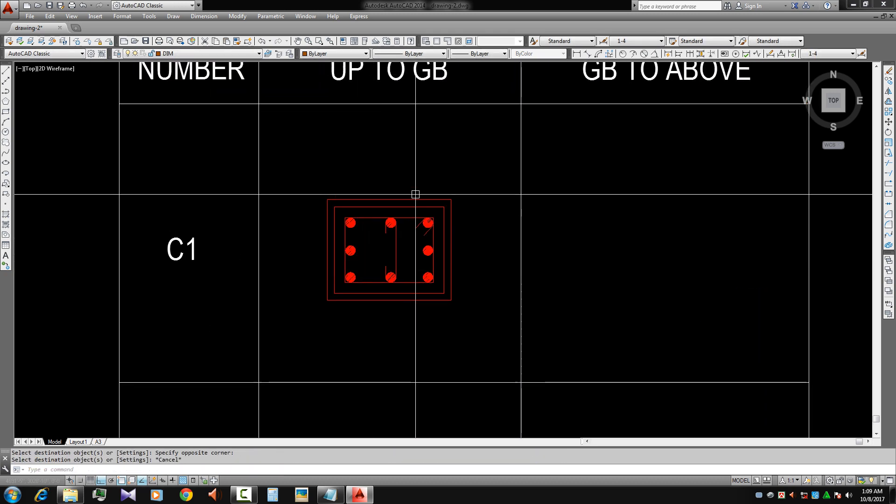
scroll(380, 210, "up", 2)
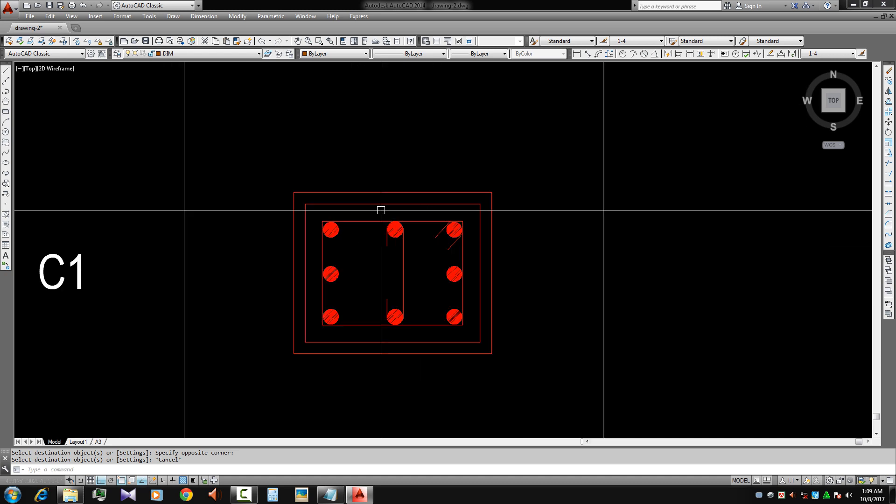
left_click(279, 201)
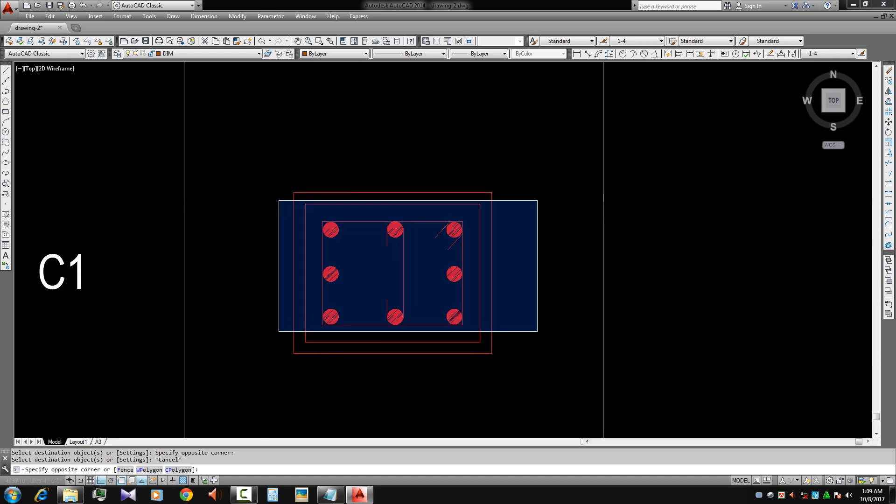
left_click(531, 346)
type("co")
key("Return")
left_click(418, 299)
scroll(422, 309, "down", 3)
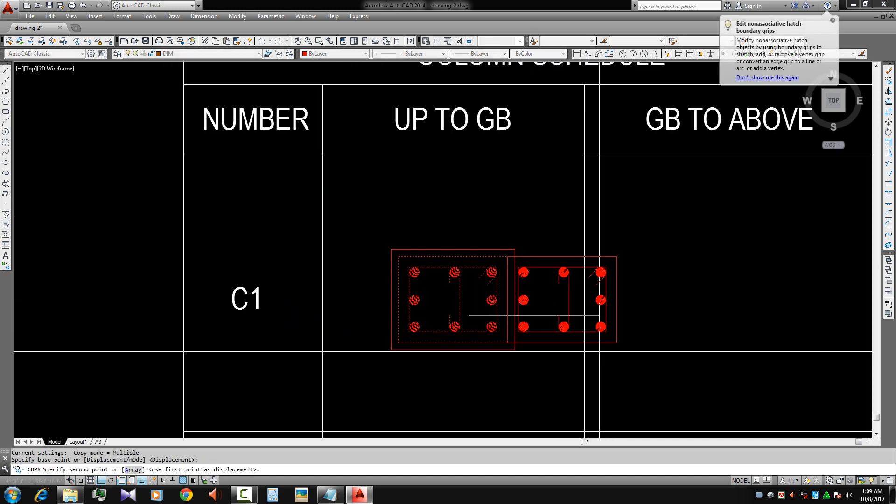
scroll(439, 318, "down", 1)
left_click(476, 317)
key("Escape")
Erase the middle rectangle between the outer outline and the tie in the UP TO GB section
scroll(295, 300, "up", 2)
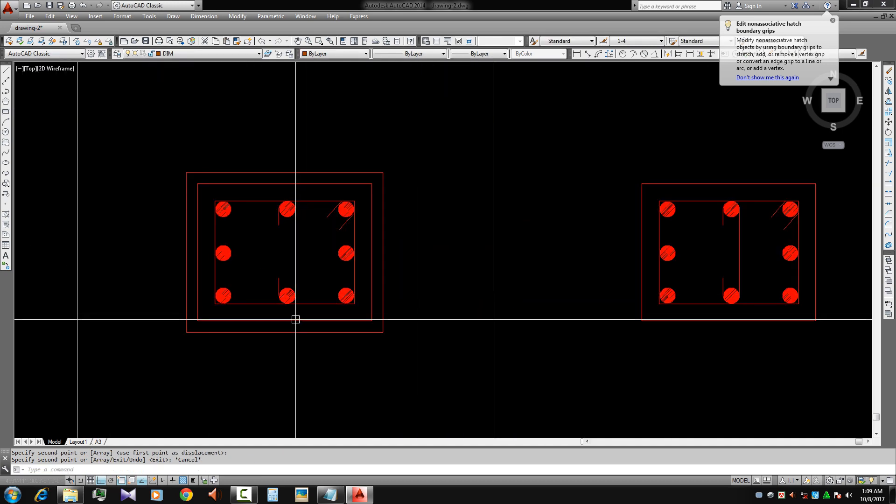
left_click(295, 320)
type("e")
key("Return")
middle_click_drag(341, 323, 382, 323)
key("Escape")
middle_click_drag(352, 278, 347, 302)
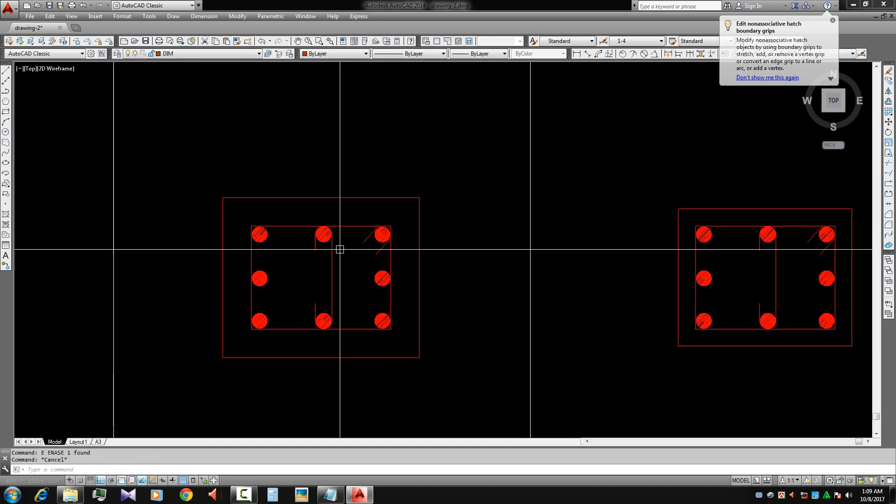
Draw a circle centred on the upper-right bar of the UP TO GB section, slightly larger than the bar and crossing its hooks
scroll(331, 302, "down", 2)
scroll(366, 256, "up", 4)
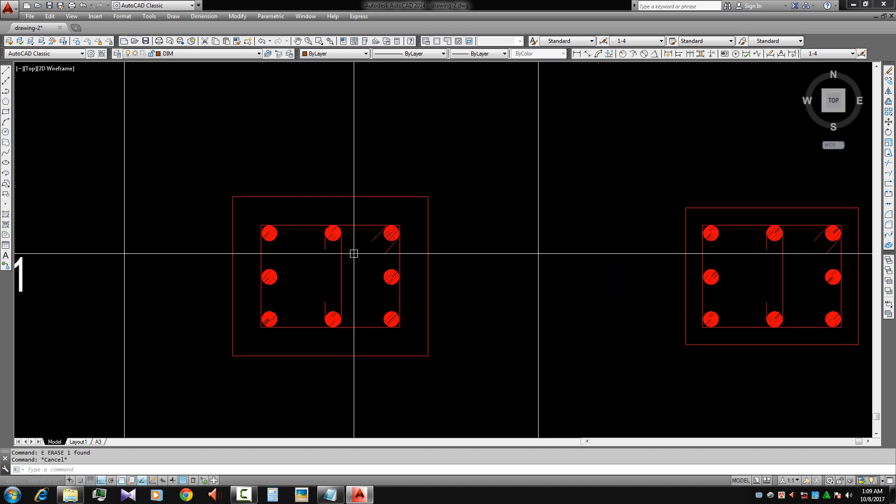
key("Escape")
middle_click_drag(406, 219, 382, 239)
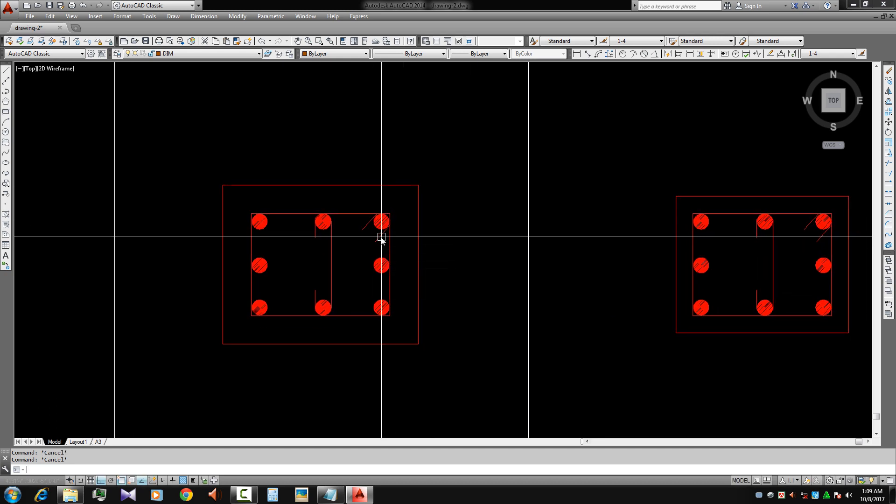
key("Return")
scroll(381, 236, "up", 5)
left_click(374, 217)
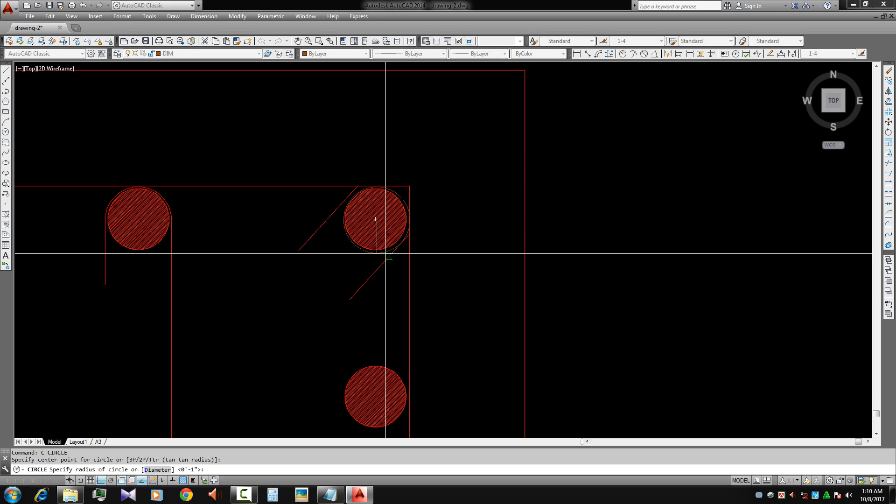
scroll(390, 274, "up", 2)
key("Escape")
left_click(390, 274)
scroll(390, 274, "down", 6)
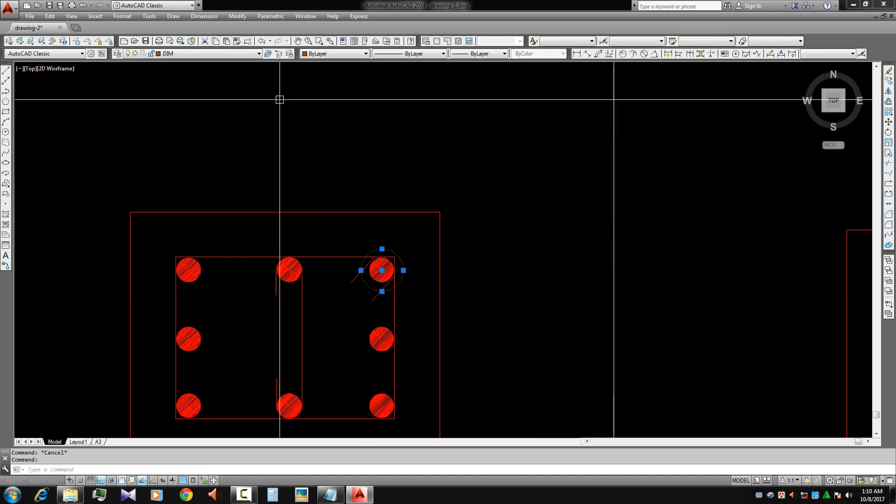
left_click(196, 50)
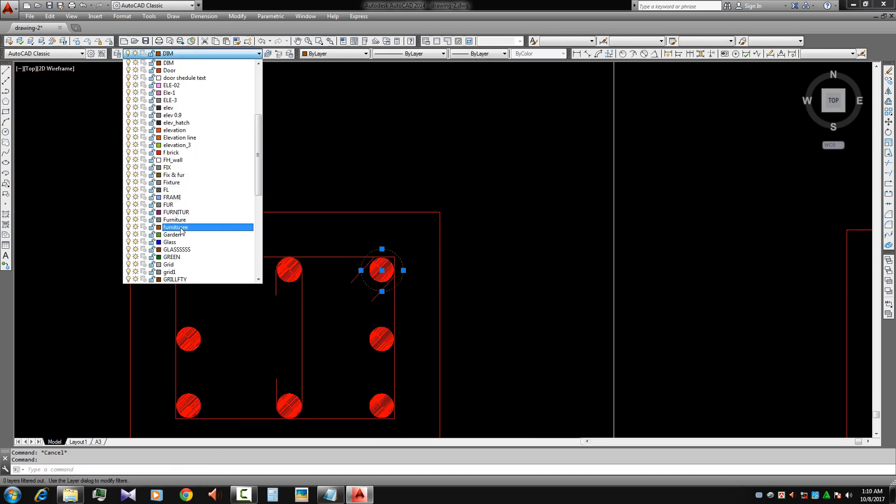
scroll(180, 234, "down", 1)
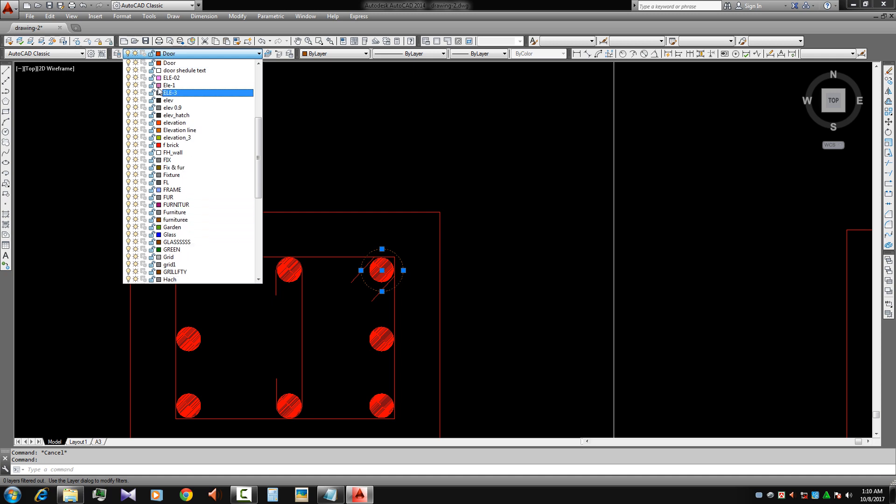
scroll(174, 158, "up", 5)
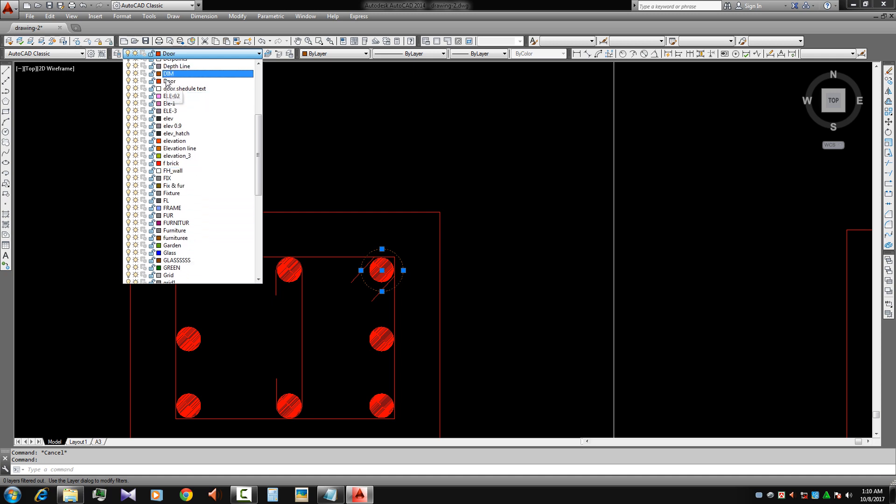
key("Escape")
Draw a horizontal leader from the right side of the circle to beyond the column outline
scroll(406, 288, "up", 2)
type("LE")
key("Return")
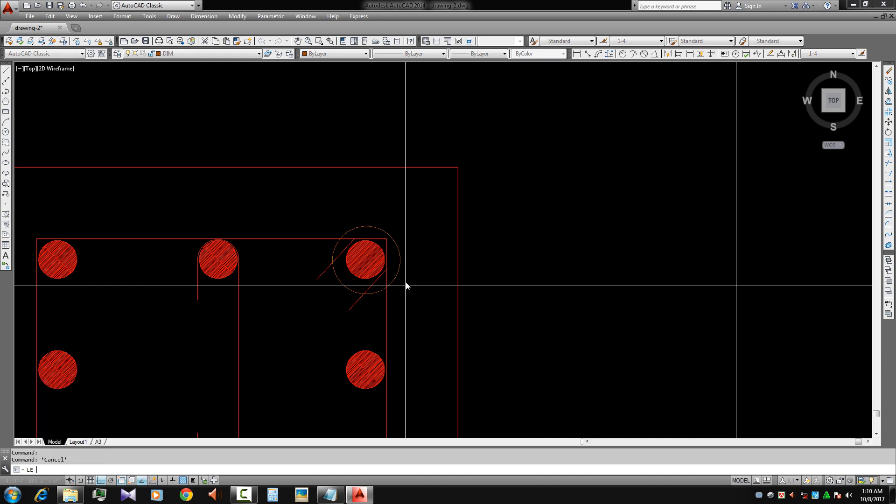
left_click(400, 260)
scroll(543, 309, "down", 2)
left_click(564, 310)
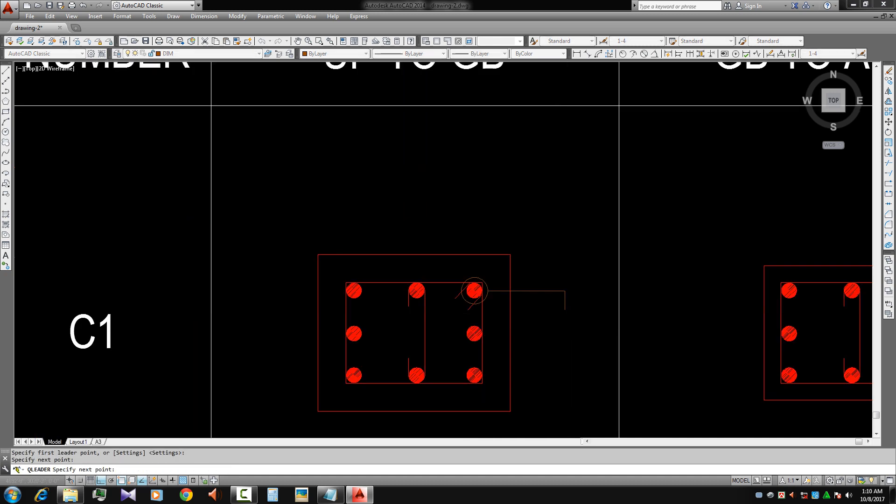
key("Escape")
Erase the leader and the circle around the upper-right bar
left_click(564, 309)
left_click(526, 246)
middle_click_drag(468, 230, 422, 167)
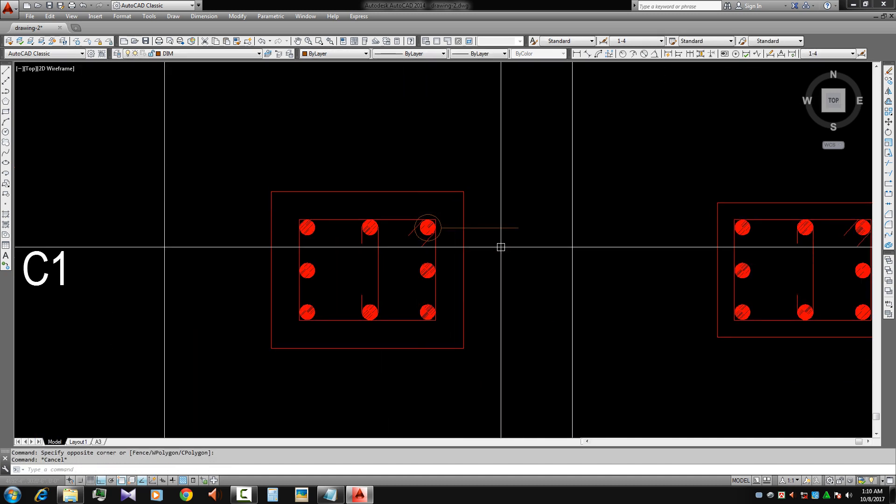
scroll(428, 269, "up", 2)
type("E")
key("Return")
middle_click_drag(459, 232, 458, 220)
key("Escape")
key("Escape")
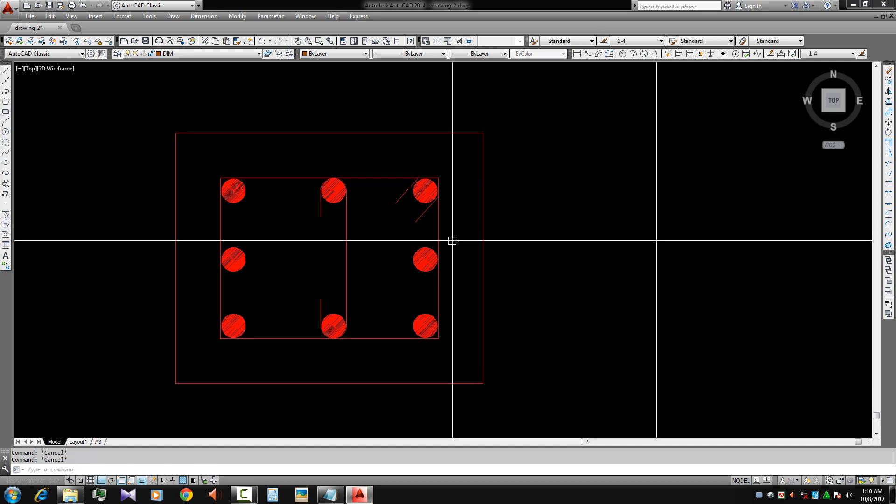
Try a horizontal leader from the tie's right edge, between the upper and middle bars, and erase it
type("LE")
key("Return")
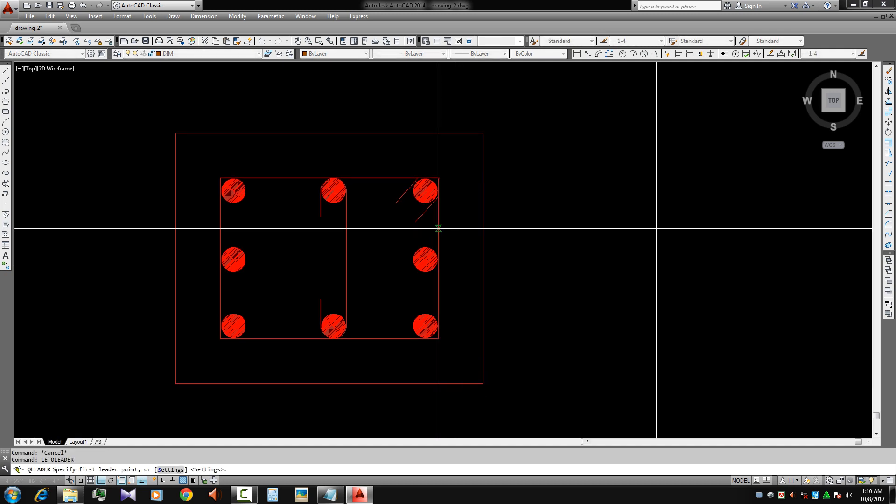
left_click(439, 228)
left_click(570, 247)
key("Escape")
left_click(564, 266)
left_click(526, 197)
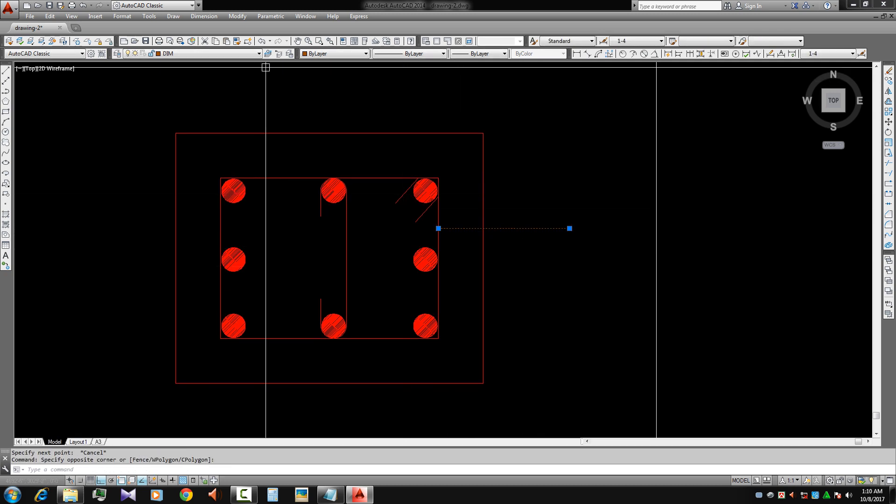
type("E")
key("Return")
key("Escape")
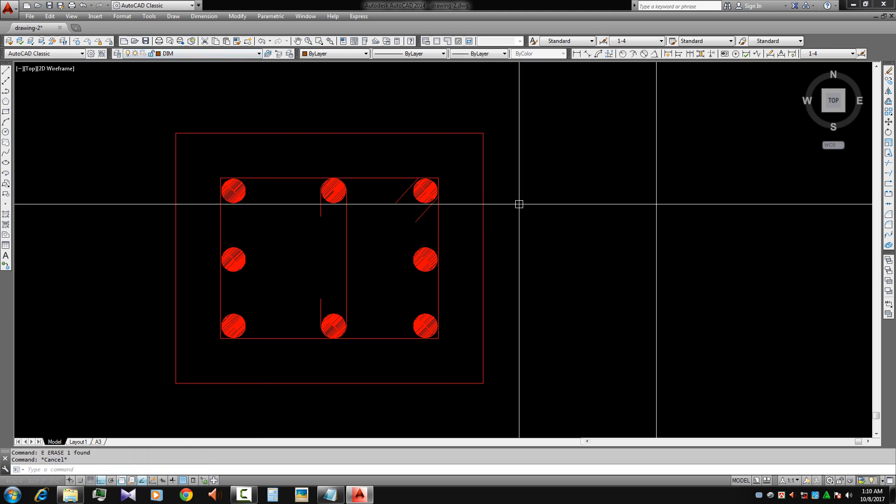
Draw a horizontal leader from the tie's right edge, just below the upper-right bar, to beyond the column outline
type("LE")
key("Return")
left_click(439, 228)
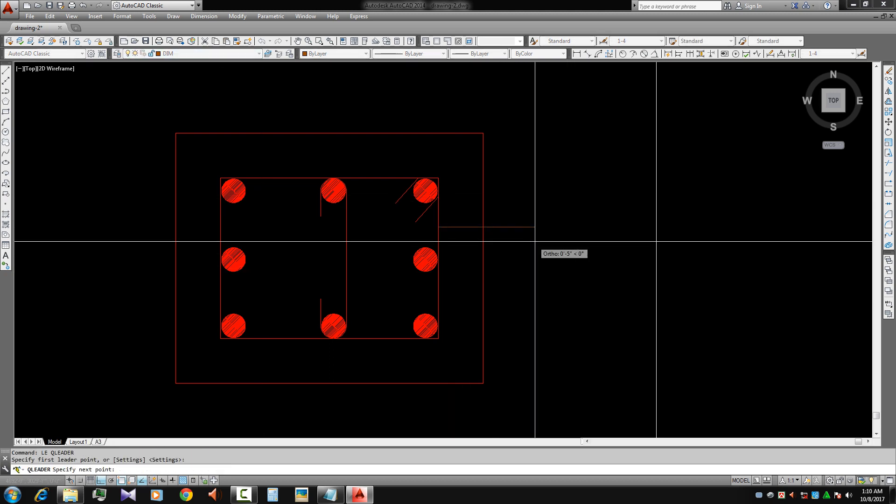
scroll(525, 260, "down", 5)
key("Escape")
scroll(486, 278, "down", 4)
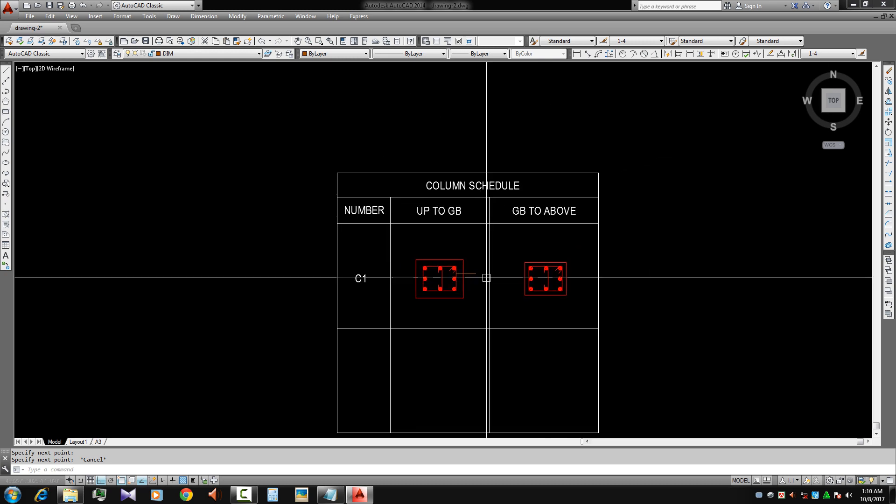
type("MA")
key("Escape")
Set the arrow size of the UP TO GB section's leader to 2" in its properties
scroll(485, 277, "up", 5)
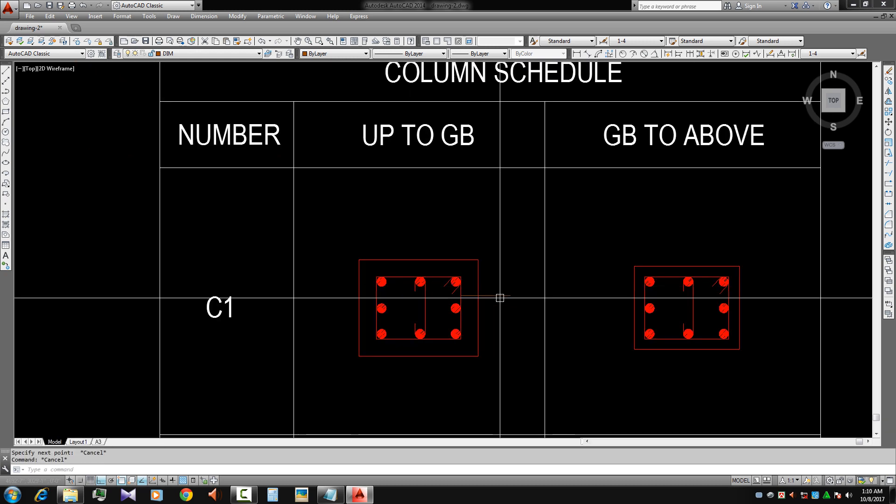
left_click(496, 284)
left_click(496, 284)
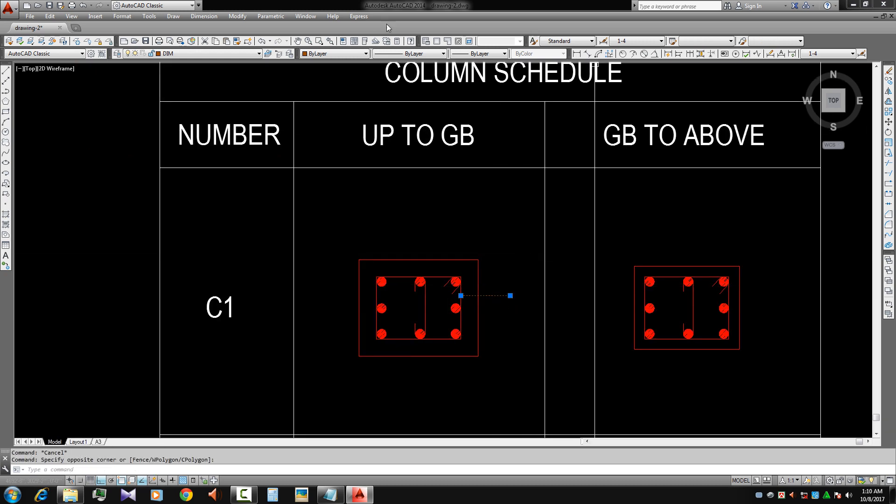
left_click(343, 41)
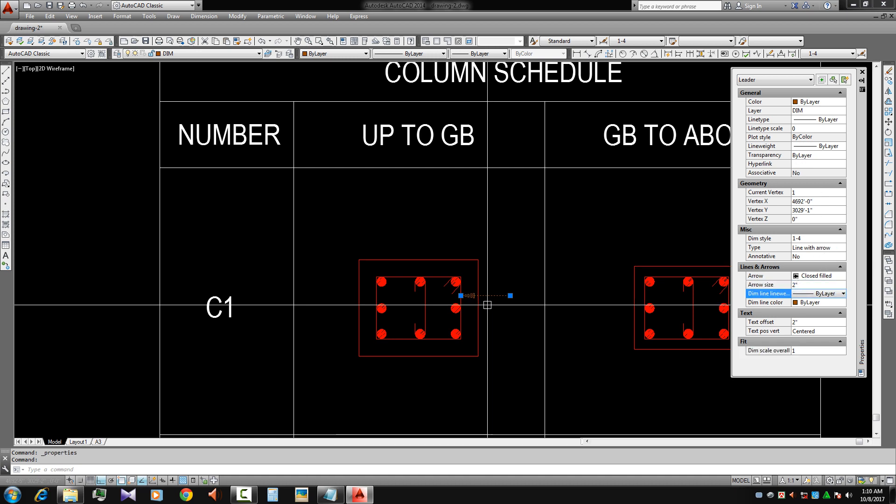
scroll(488, 304, "up", 2)
key("Escape")
key("Escape")
middle_click_drag(506, 298, 499, 245)
scroll(497, 252, "down", 2)
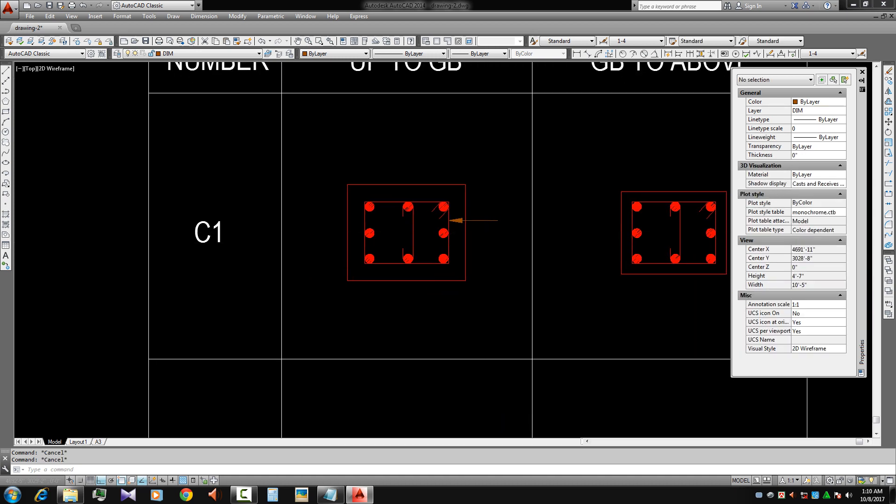
Stretch the tail of the UP TO GB section's leader slightly farther from the column outline
scroll(488, 230, "up", 2)
left_click(516, 188)
left_click(482, 234)
type("s")
left_click(490, 264)
left_click(496, 264)
key("Escape")
Change the outer column outline of C1's UP TO GB section to Blue
left_click_drag(488, 264, 443, 249)
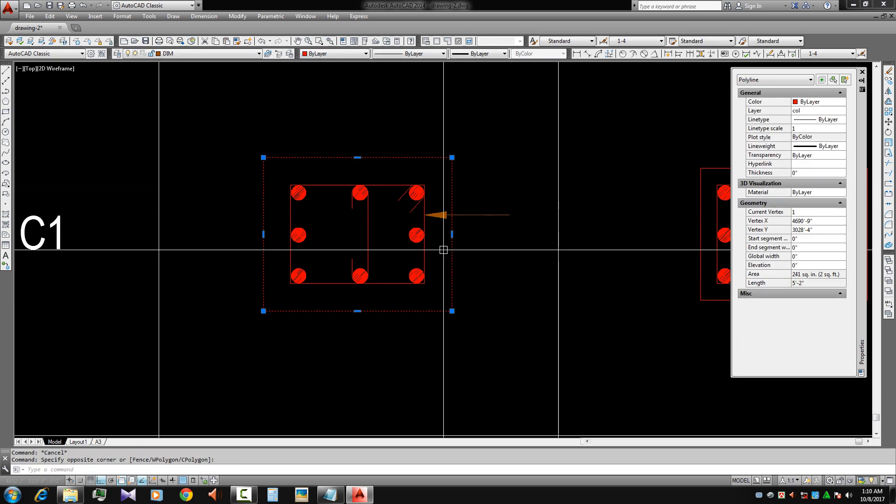
left_click(316, 54)
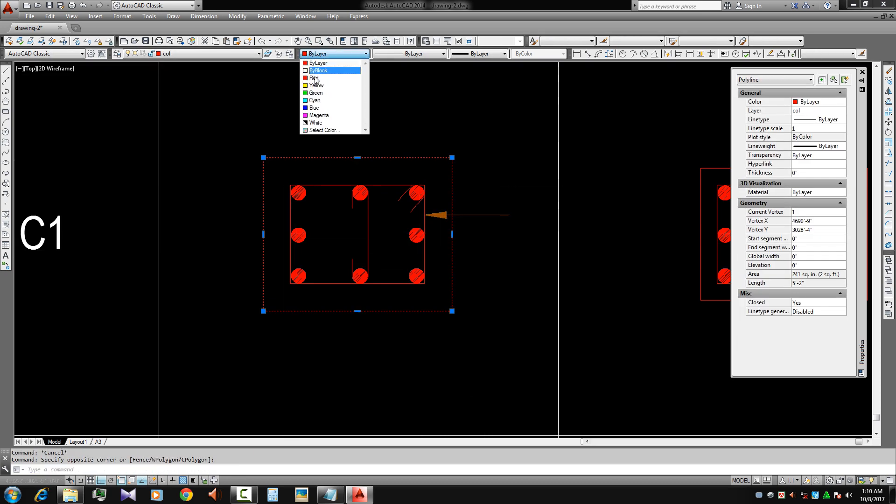
left_click(317, 108)
key("Escape")
middle_click_drag(402, 259, 386, 230)
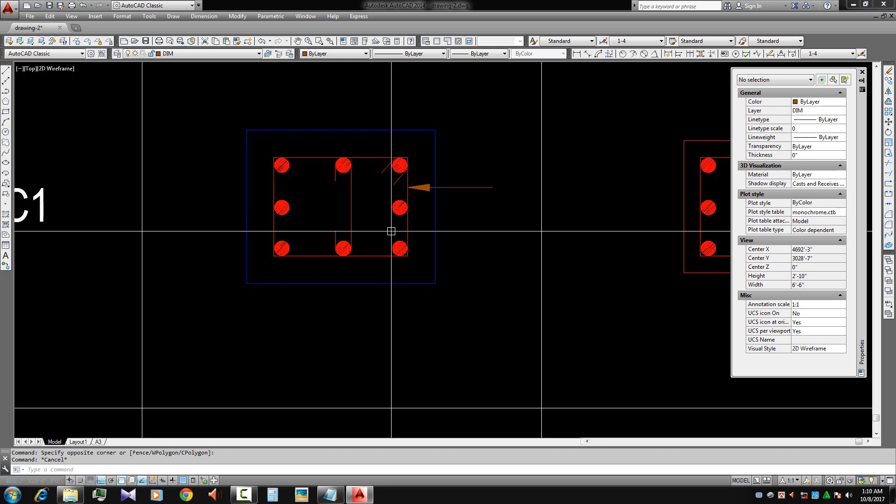
Match the properties of the blue UP TO GB column outline onto the GB TO ABOVE column outline
type("MA")
key("Return")
left_click(416, 283)
middle_click_drag(416, 281, 344, 258)
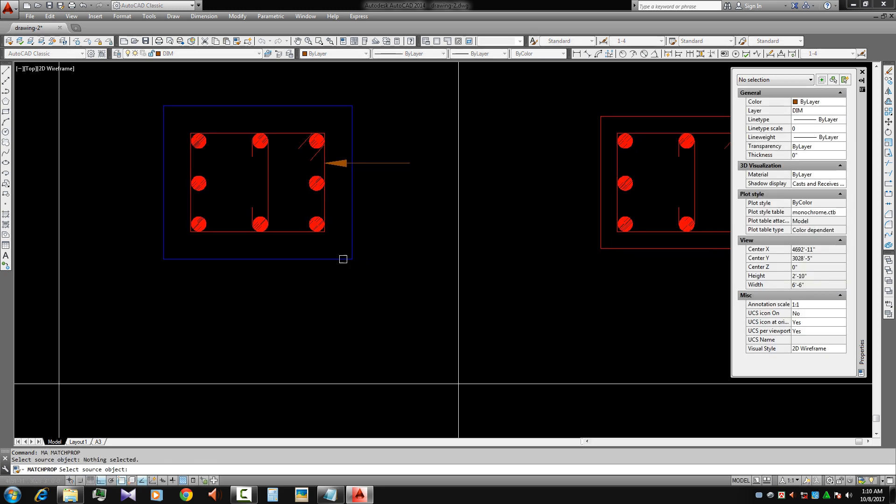
left_click(540, 256)
middle_click_drag(540, 256, 650, 266)
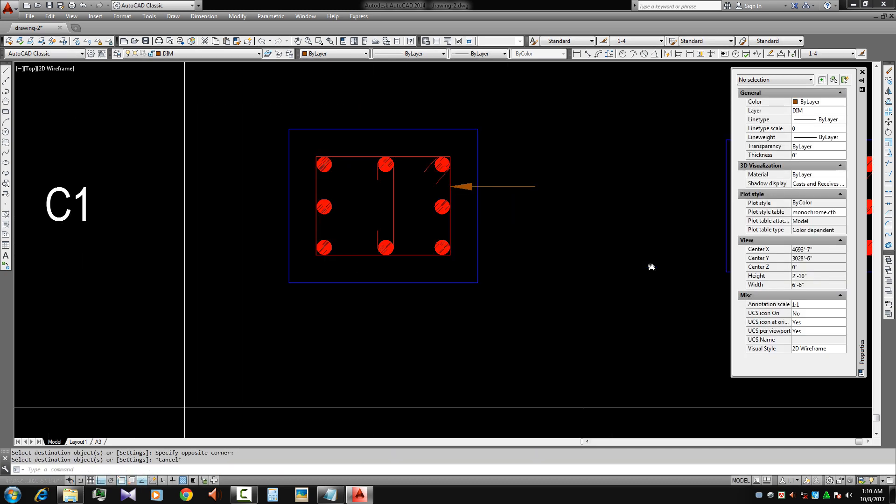
key("Escape")
key("Escape")
Move the UP TO GB section with its leader horizontally toward the NUMBER column
middle_click_drag(468, 216, 458, 223)
left_click(498, 300)
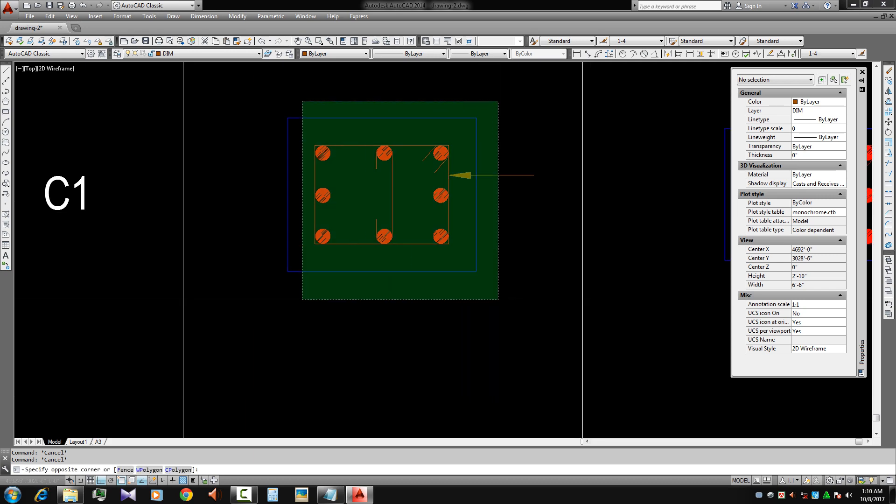
left_click(273, 88)
type("M")
key("Return")
left_click(473, 297)
left_click(434, 301)
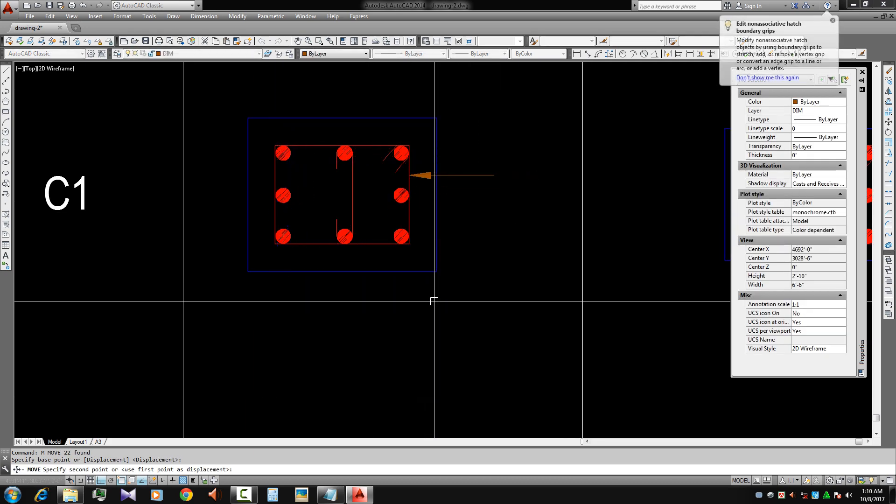
key("Escape")
Move the UP TO GB section and its leader slightly upward within the C1 row
left_click(494, 302)
left_click(237, 107)
scroll(321, 163, "down", 2)
type("m")
key("Return")
left_click(392, 224)
left_click(392, 216)
key("Escape")
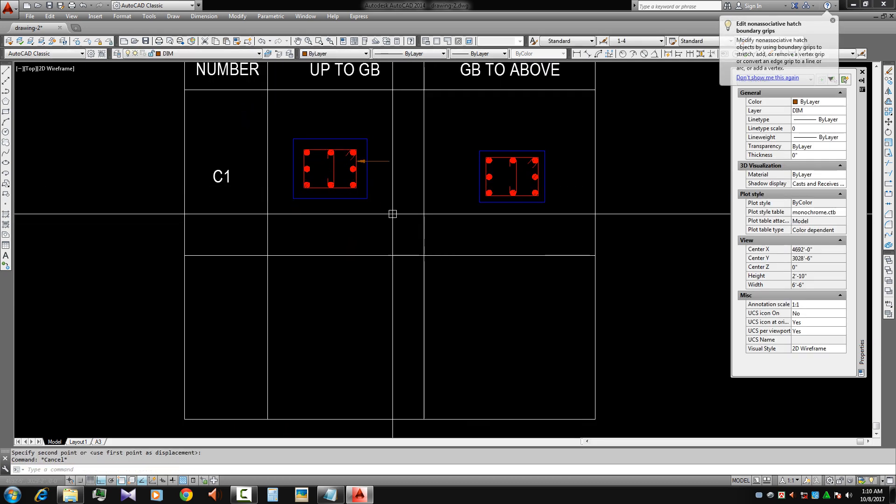
Shorten the UP TO GB section's leader by stretching its tail about 2" back toward the column
scroll(392, 182, "up", 2)
middle_click_drag(396, 165, 392, 185)
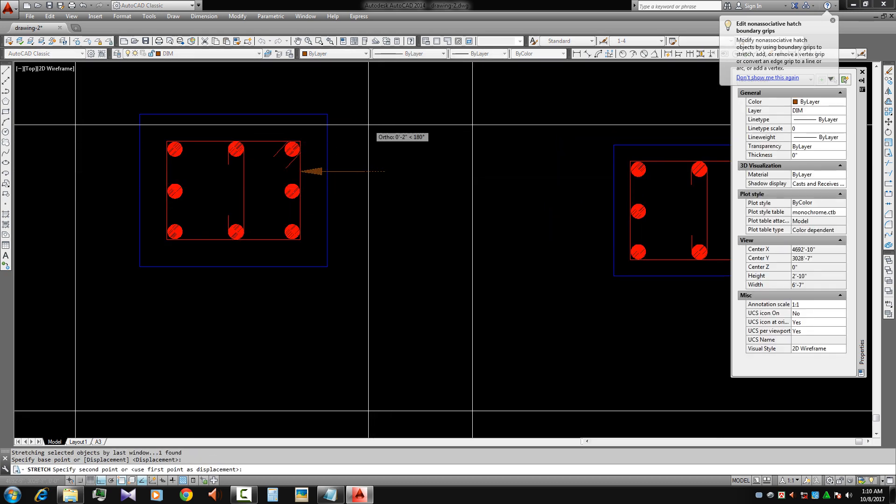
scroll(366, 186, "down", 2)
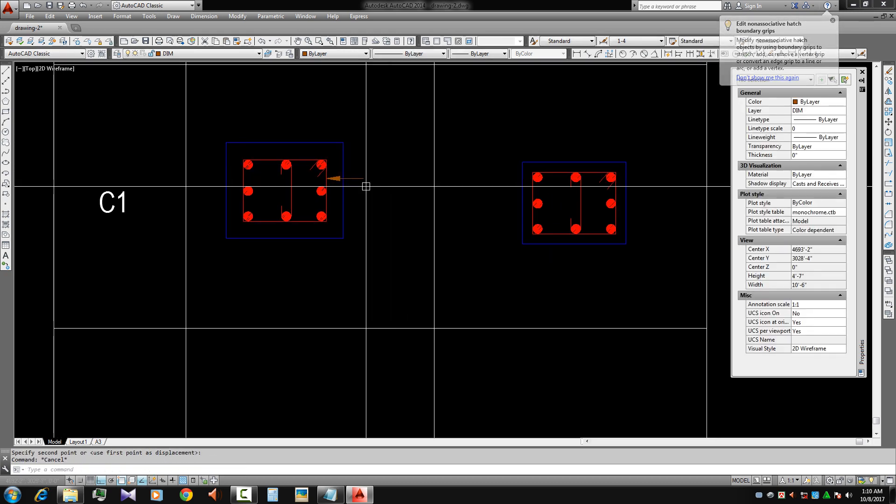
Copy the C1 text horizontally to the space beyond the UP TO GB leader's tail
left_click(113, 200)
type("co")
key("Return")
left_click(116, 230)
left_click(408, 230)
key("Escape")
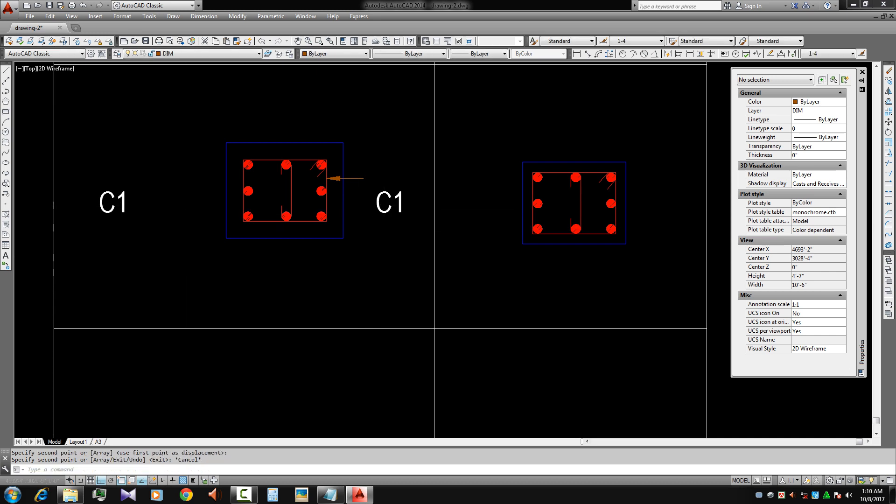
Set the copied C1 text's height to 2" and change its content to 10mmØ @ 5"/8"/5" c/c
scroll(394, 201, "up", 2)
double_click(401, 201)
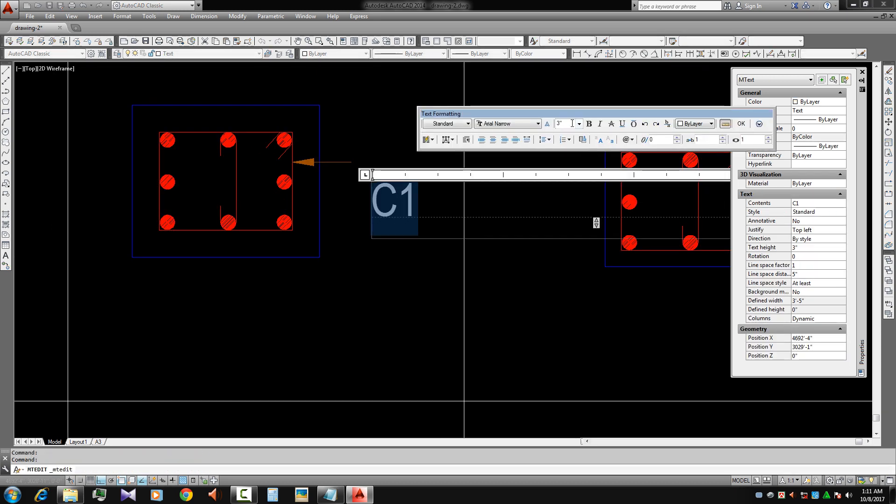
type("2")
key("Return")
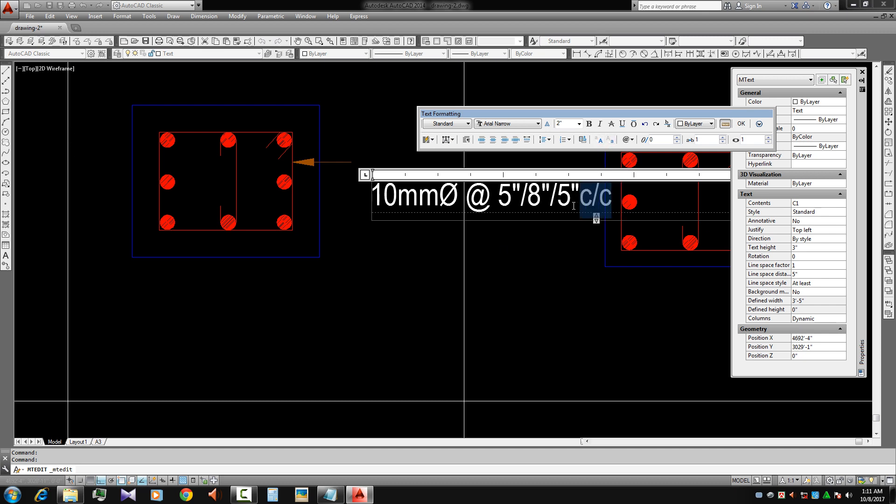
left_click(570, 247)
key("Escape")
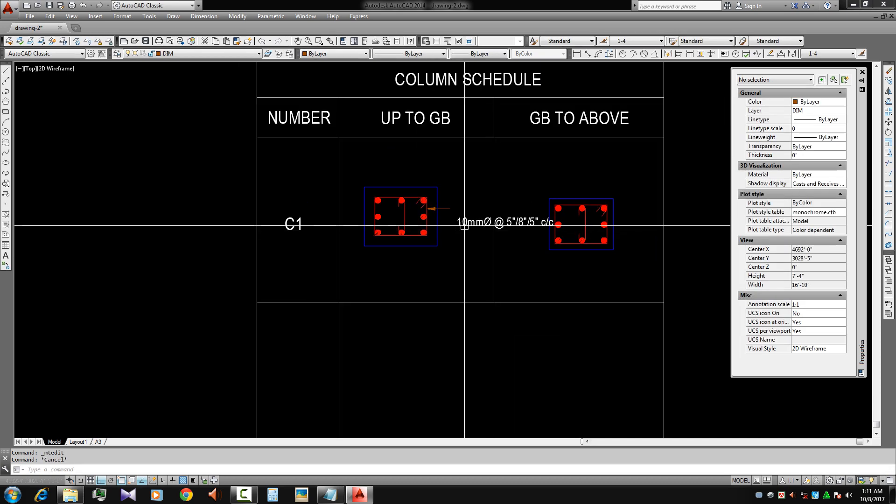
Break the tie label into two lines after the @ sign
double_click(476, 223)
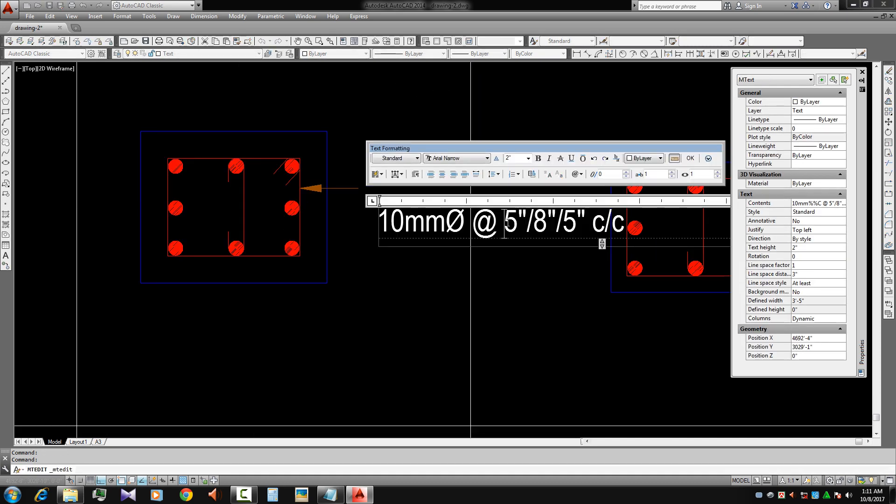
key("Return")
key("ctrl+Return")
Move the two-line tie label up to the tail end of the UP TO GB leader, with Ortho off
type("M")
key("space")
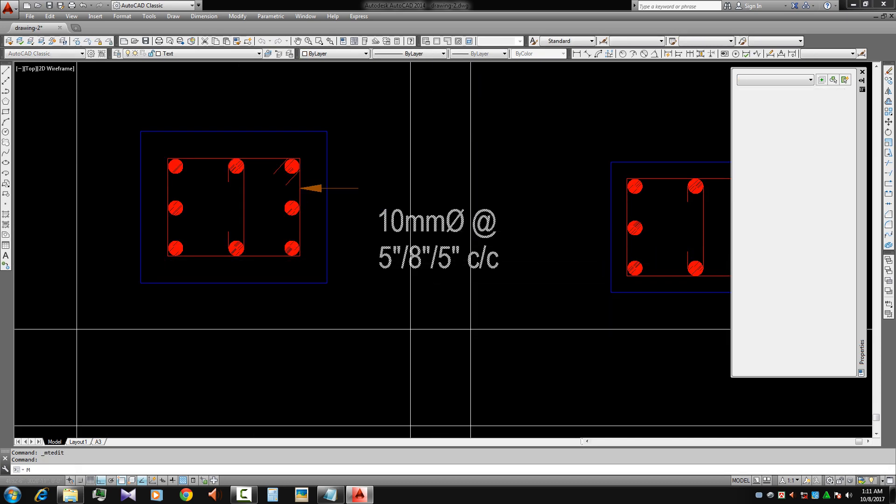
key("space")
left_click(410, 329)
key("F8")
left_click(385, 296)
key("Escape")
scroll(403, 297, "down", 2)
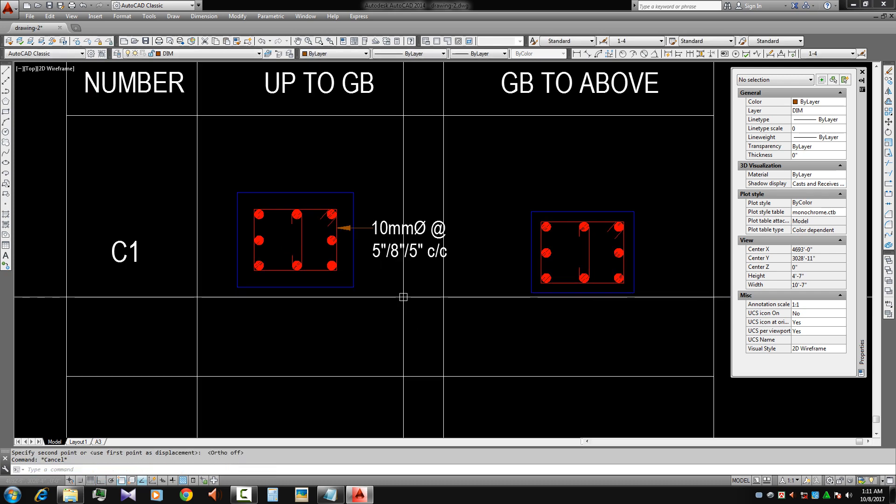
Move the UP TO GB section, its leader and tie label horizontally toward the NUMBER column so the label fits in the cell
left_click(403, 297)
left_click(215, 178)
type("M")
key("space")
left_click(355, 302)
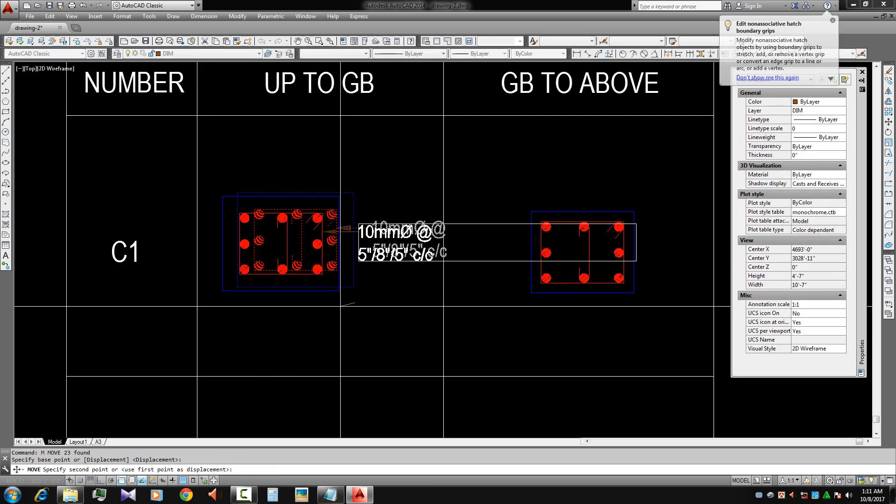
key("F8")
key("Escape")
Copy the left middle rebar of the UP TO GB section straight down to below the column outline
mouse_move(366, 304)
middle_mouse_down()
mouse_move(350, 216)
mouse_move(429, 234)
middle_mouse_up()
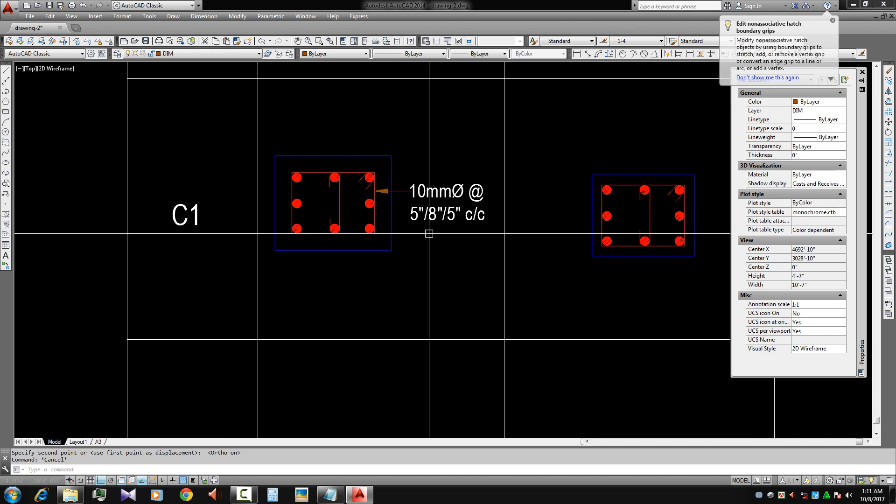
scroll(426, 205, "up", 4)
scroll(520, 203, "down", 2)
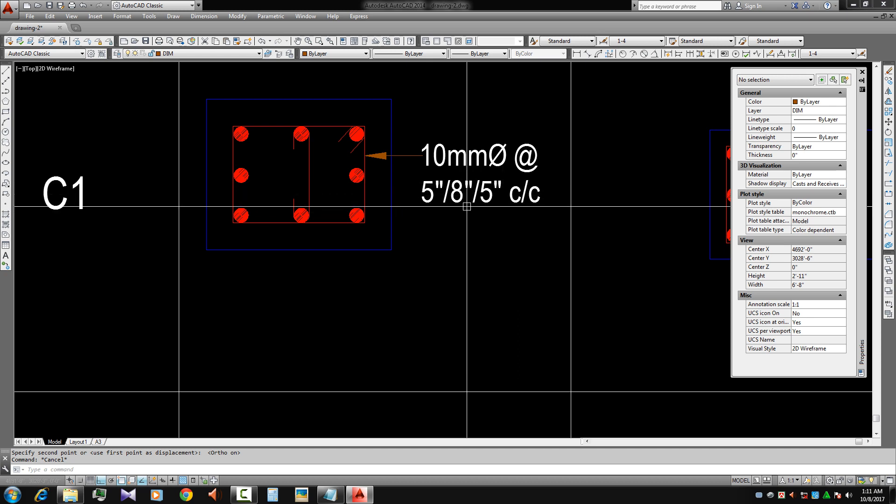
middle_click_drag(480, 246, 478, 224)
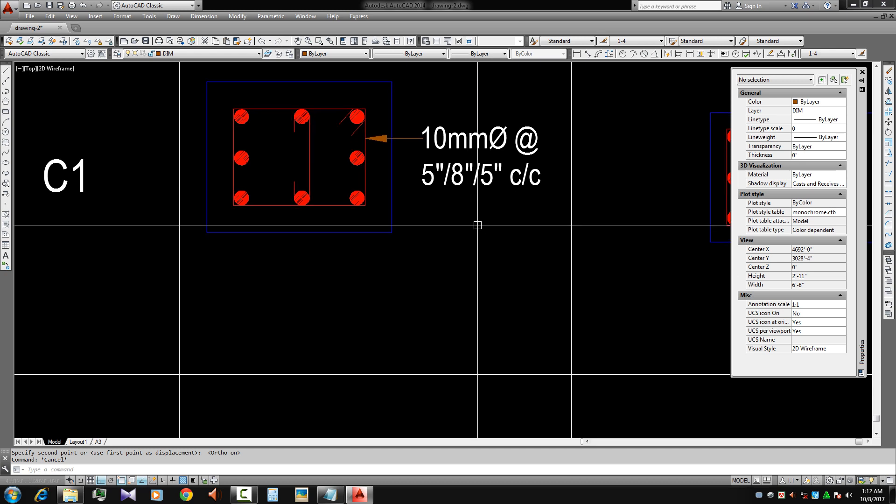
middle_click_drag(275, 185, 390, 160)
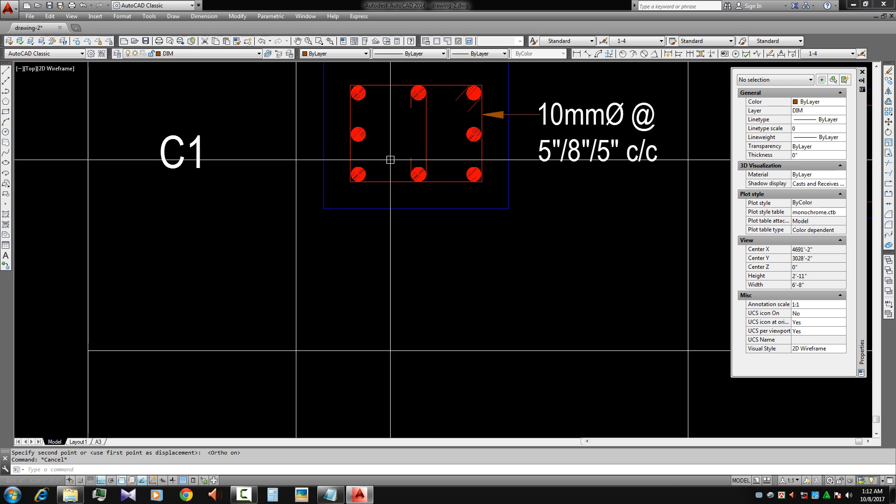
scroll(373, 145, "up", 1)
left_click(368, 147)
left_click(354, 136)
type("CO")
key("space")
left_click(383, 119)
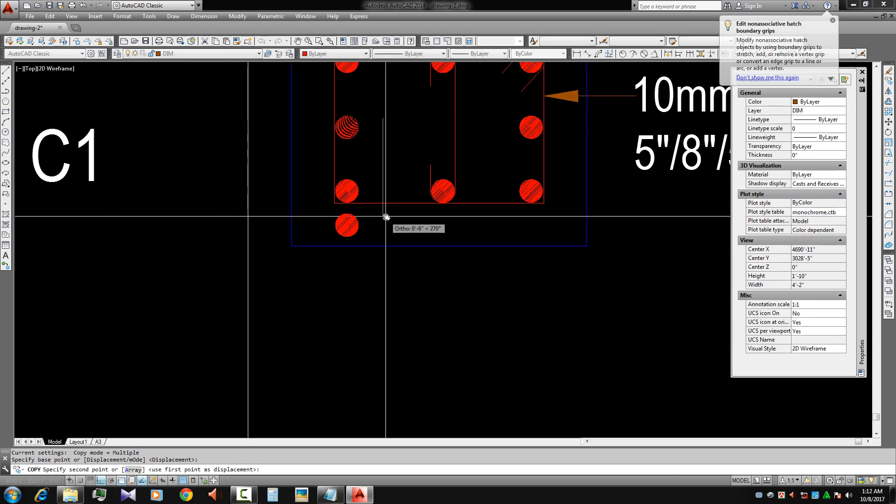
middle_click_drag(417, 346, 413, 235)
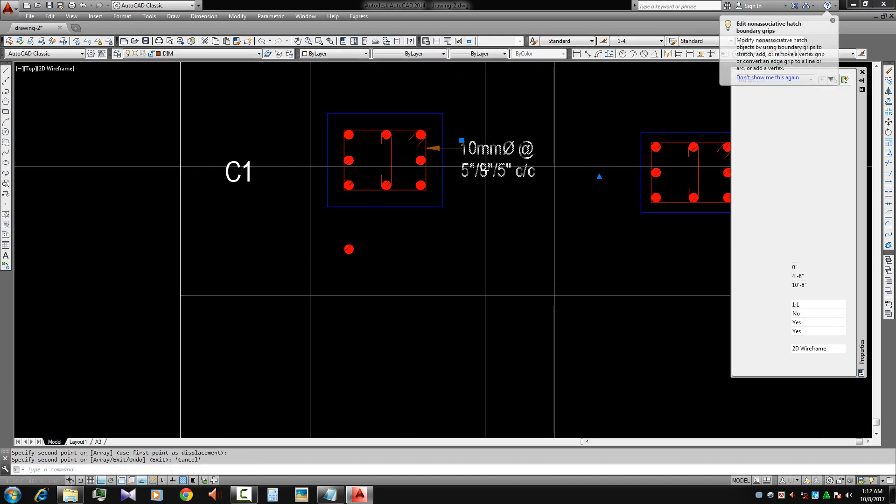
Copy the tie label to just right of the single rebar below the column outline, with Ortho off
key("F8")
scroll(375, 266, "up", 2)
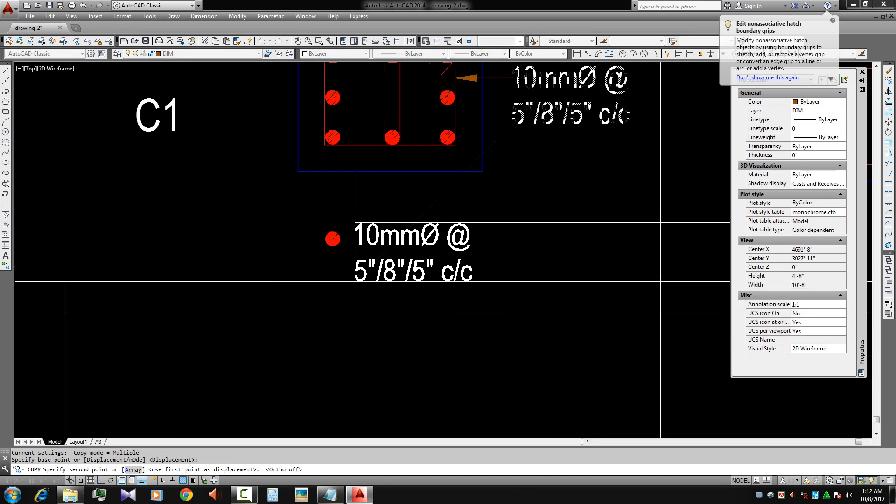
left_click(353, 280)
key("Escape")
Replace the copied label's text with 8-20mmØ
double_click(366, 238)
left_click_drag(470, 276, 304, 228)
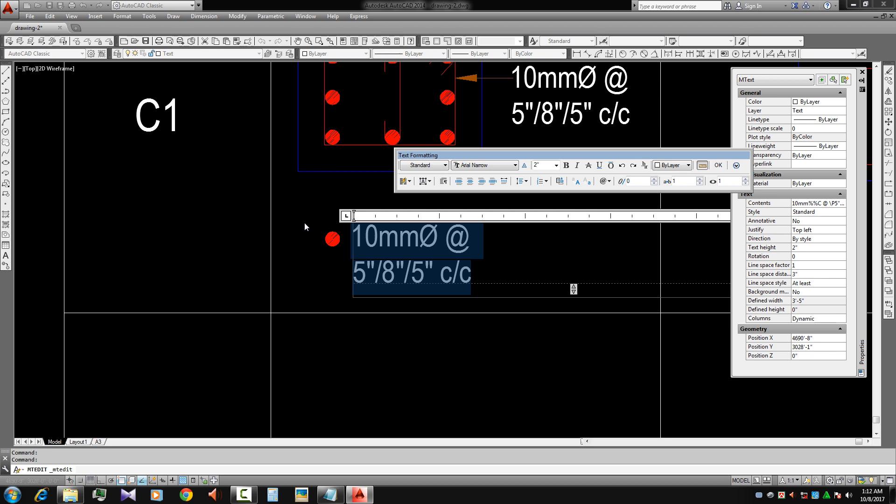
type("8-")
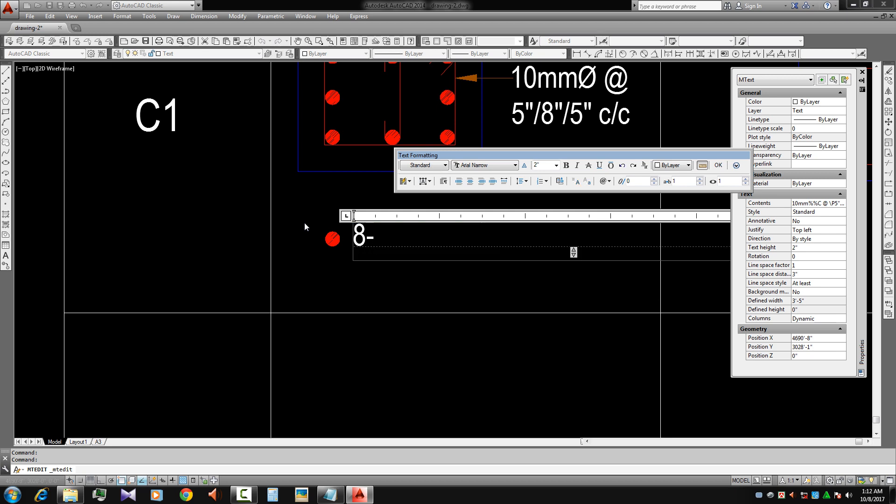
type("20mm")
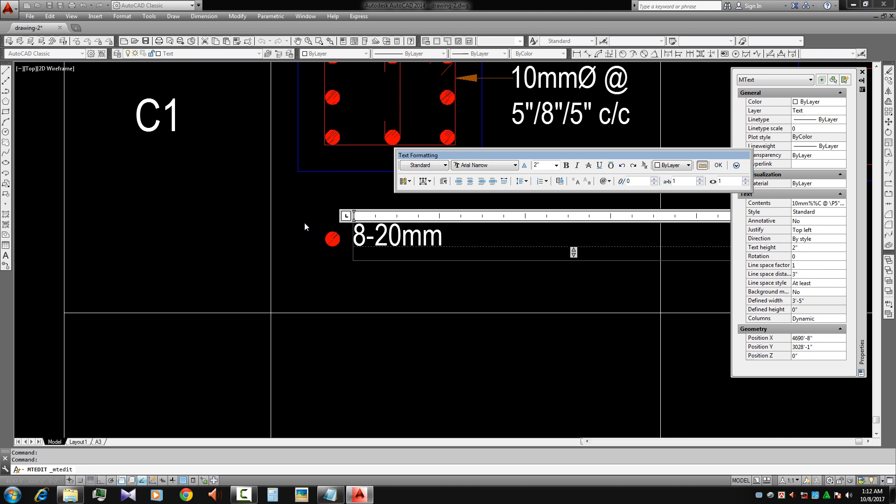
type("@")
key("BackSpace")
type("&&")
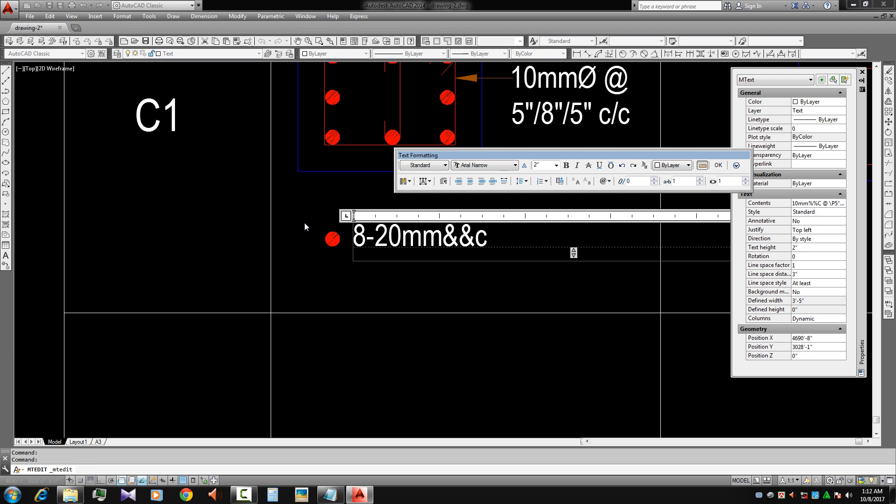
type("c")
key("BackSpace")
key("BackSpace")
key("BackSpace")
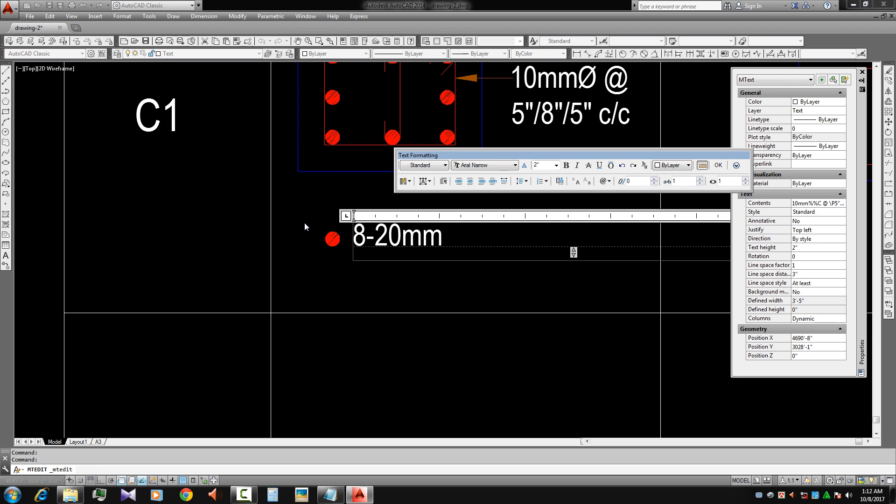
type("%%c")
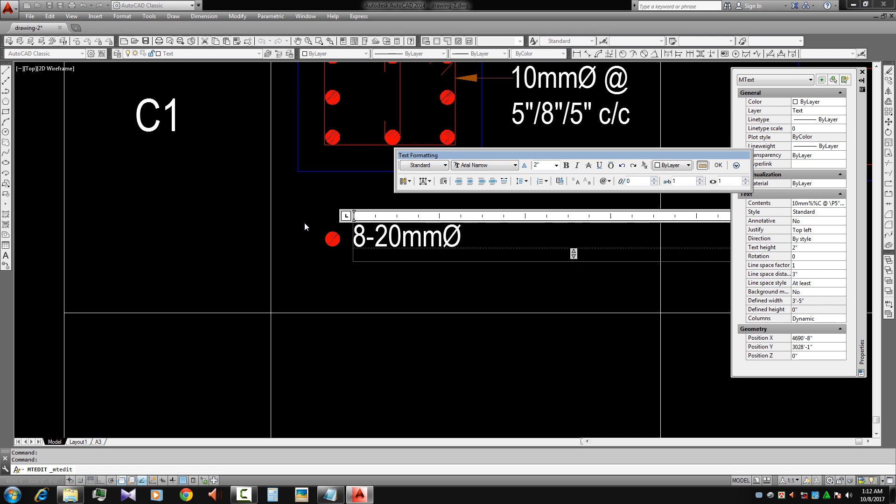
left_click(304, 222)
middle_click_drag(383, 281, 387, 303)
key("Escape")
scroll(349, 270, "up", 1)
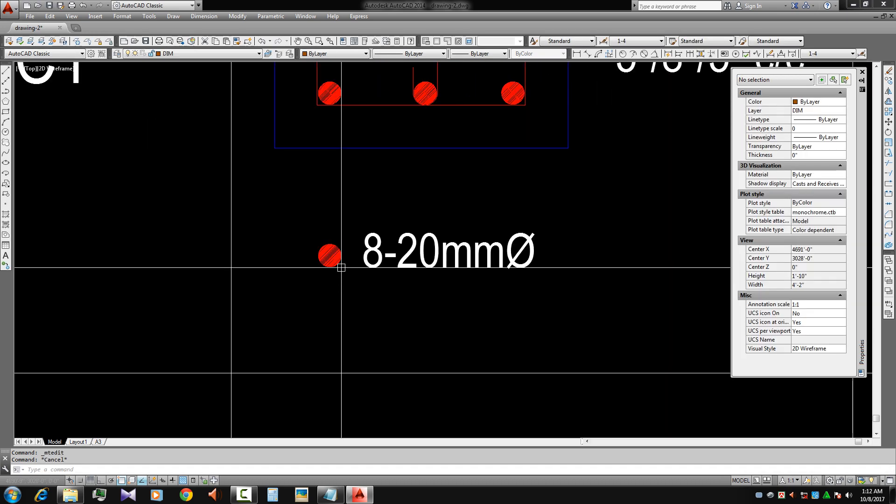
left_click(344, 274)
left_click(332, 257)
scroll(337, 260, "up", 3)
left_click(347, 244)
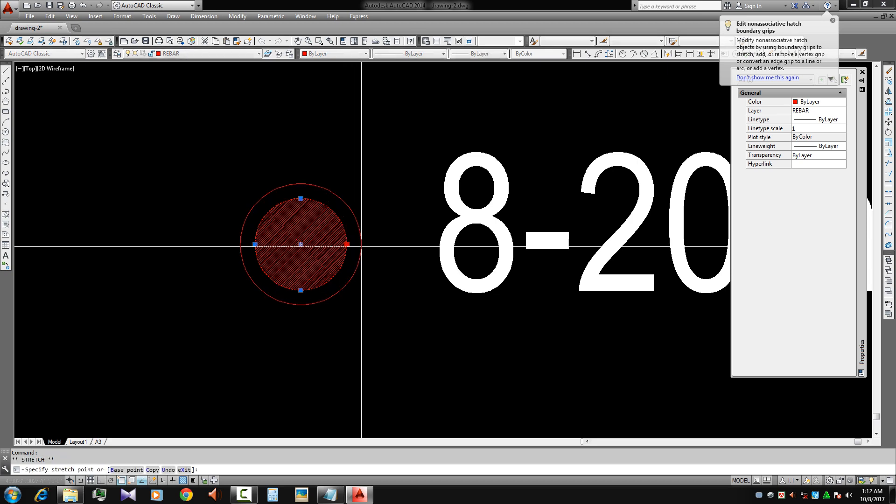
key("Escape")
Move the single rebar closer to the 8-20mmØ label and in line with its text
scroll(383, 314, "down", 3)
left_click(326, 266)
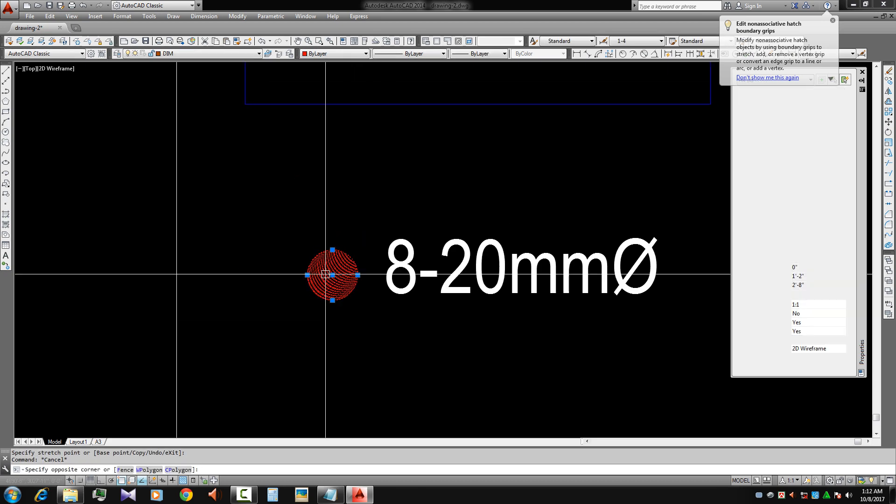
type("m")
key("Return")
left_click(348, 333)
key("Escape")
scroll(352, 334, "down", 5)
scroll(410, 322, "up", 4)
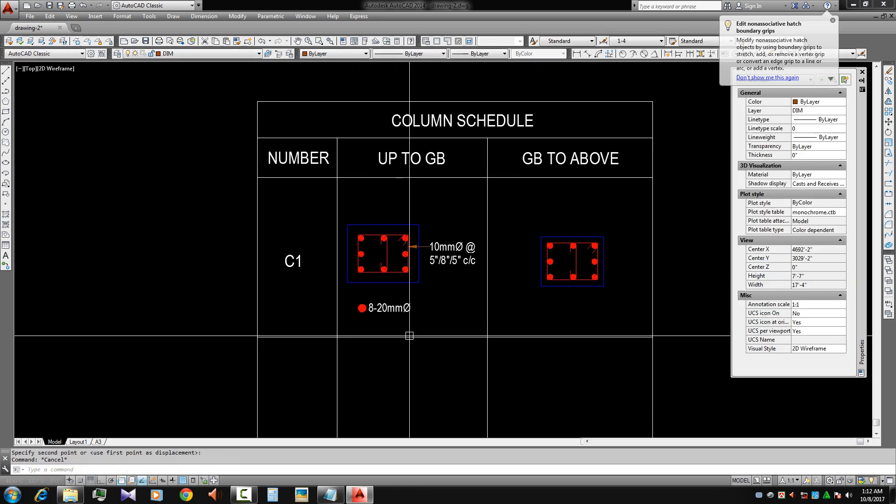
Move the single rebar and its 8-20mmØ label closer to the UP TO GB column outline
left_click(426, 319)
left_click(294, 243)
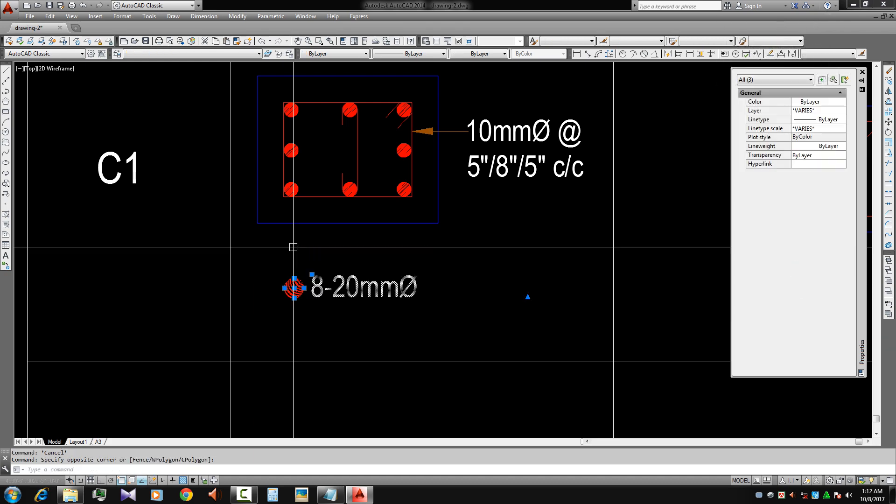
type("m")
key("Return")
left_click(385, 320)
key("Escape")
scroll(389, 322, "down", 5)
scroll(402, 325, "up", 2)
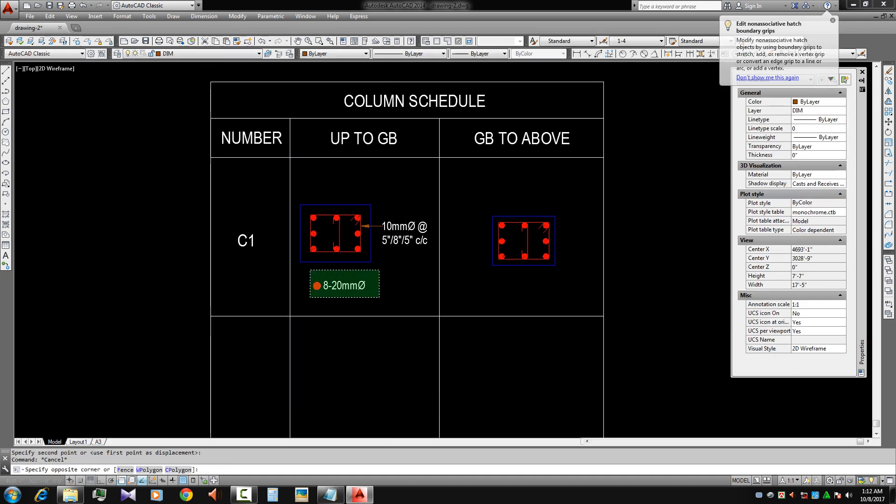
Copy the UP TO GB tie label with its leader, the single rebar and the 8-20mmØ label to the GB TO ABOVE section
left_click(309, 269)
scroll(390, 253, "up", 1)
left_click(399, 256)
left_click(367, 198)
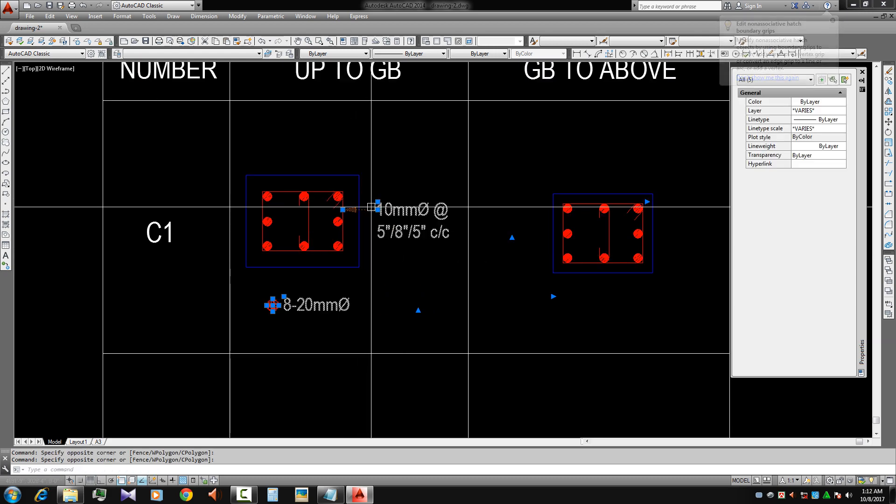
type("co")
key("Return")
left_click(343, 209)
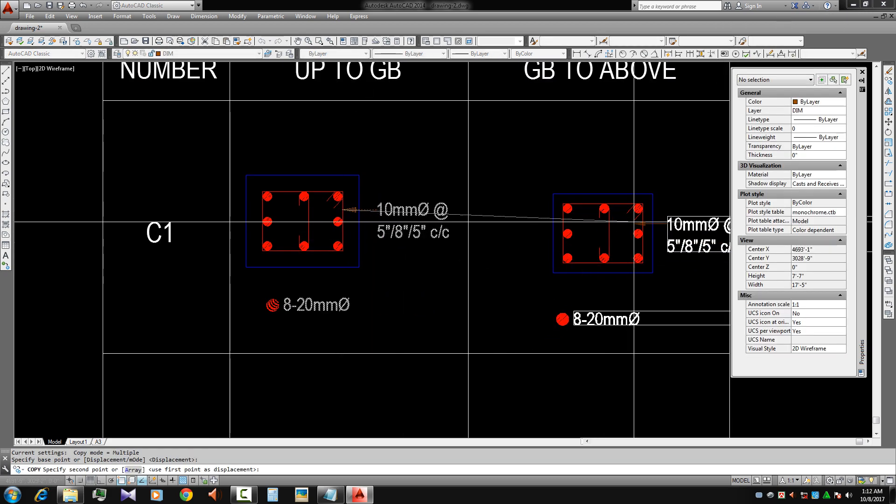
middle_click_drag(635, 222, 509, 221)
scroll(514, 219, "up", 2)
left_click(512, 221)
key("Escape")
scroll(514, 224, "down", 2)
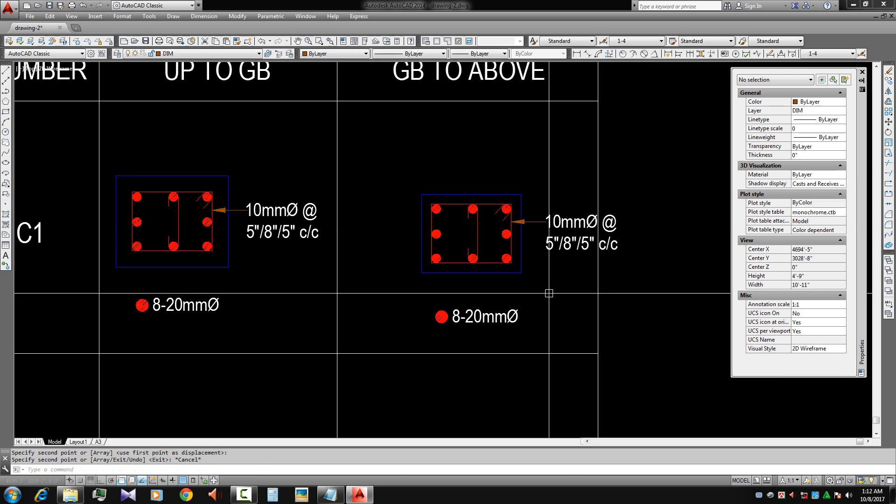
Move the whole GB TO ABOVE section with its labels up and left so it fits inside its table cell
left_click(570, 334)
left_click(390, 179)
scroll(528, 272, "down", 2)
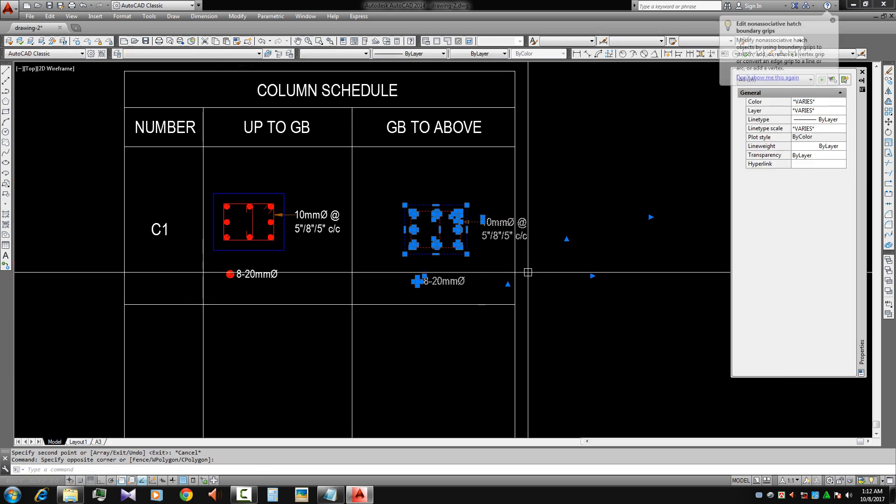
type("m")
key("Return")
left_click(578, 291)
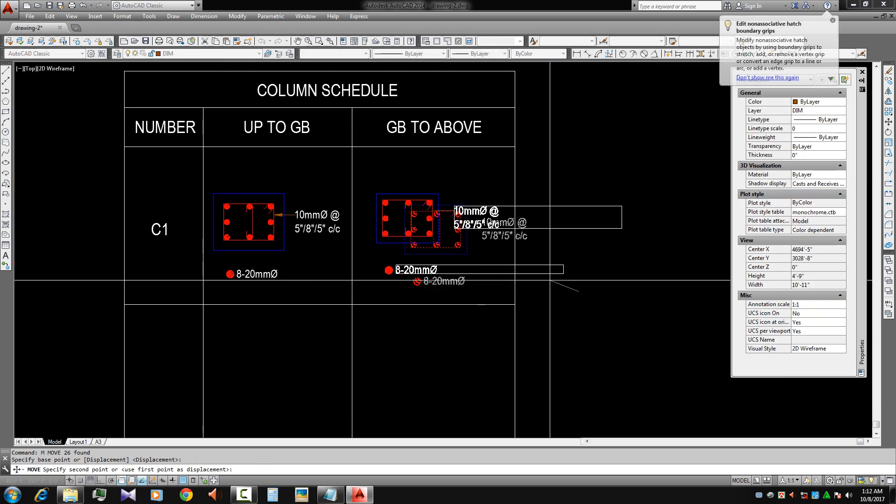
left_click(555, 282)
key("Escape")
scroll(444, 283, "up", 2)
left_click(448, 289)
left_click(345, 243)
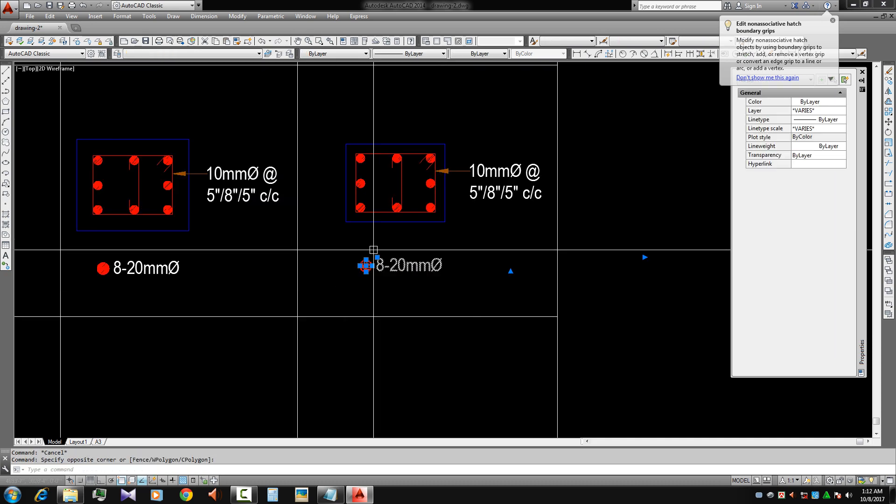
type("m")
key("Return")
left_click(496, 275)
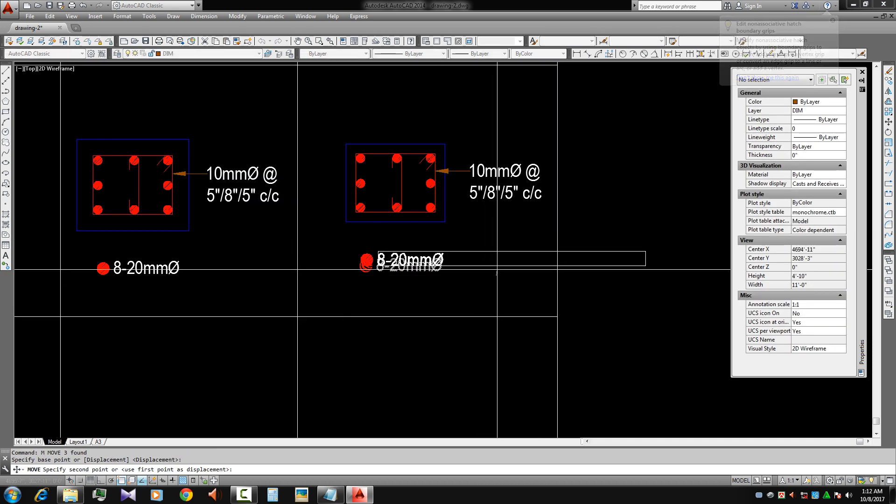
key("Escape")
scroll(495, 279, "down", 2)
mouse_move(500, 294)
middle_mouse_down()
mouse_move(485, 275)
mouse_move(490, 280)
middle_mouse_up()
scroll(490, 281, "down", 2)
scroll(433, 279, "up", 2)
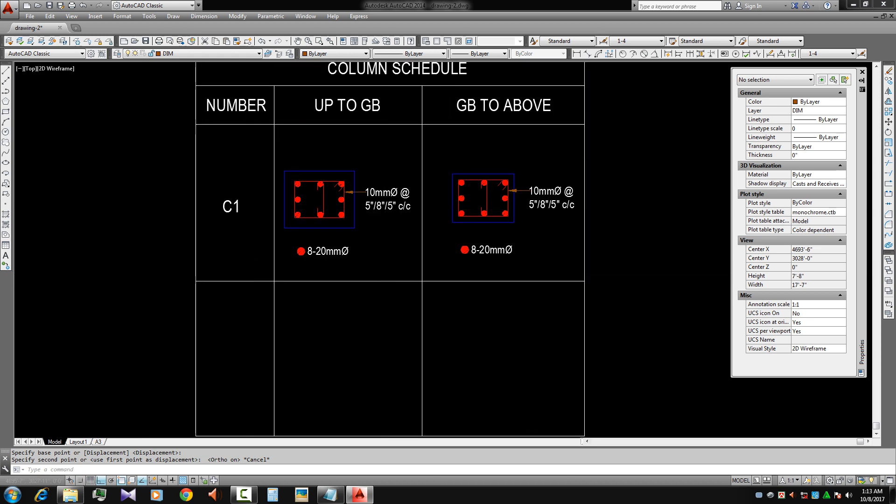
left_click(165, 149)
left_click(589, 249)
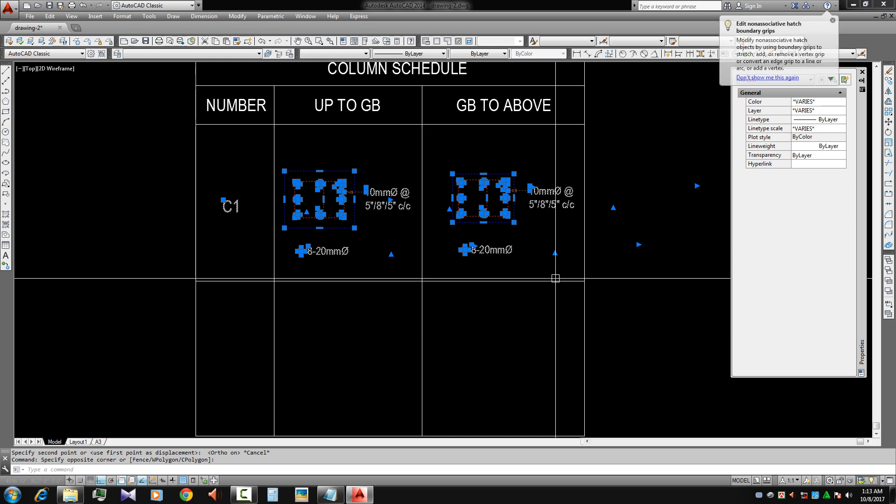
key("Escape")
Copy the C1 label straight down into the empty table row below it
scroll(448, 259, "down", 4)
scroll(354, 222, "up", 4)
left_click(366, 261)
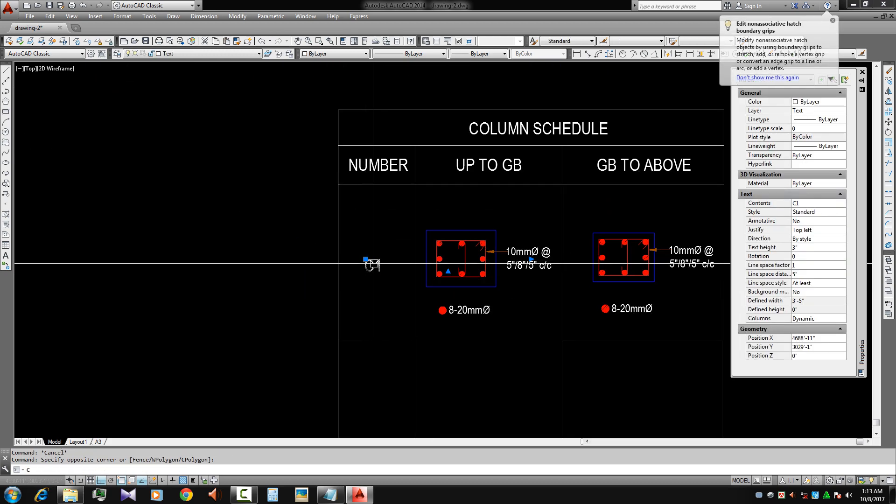
type("co")
key("Return")
left_click(386, 184)
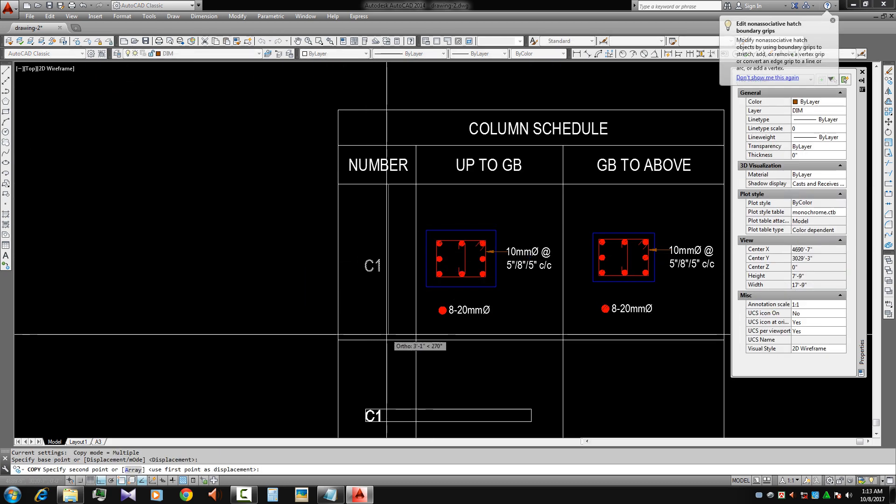
key("Escape")
Change the copied label's text to C2
middle_click_drag(373, 423, 367, 253)
double_click(368, 250)
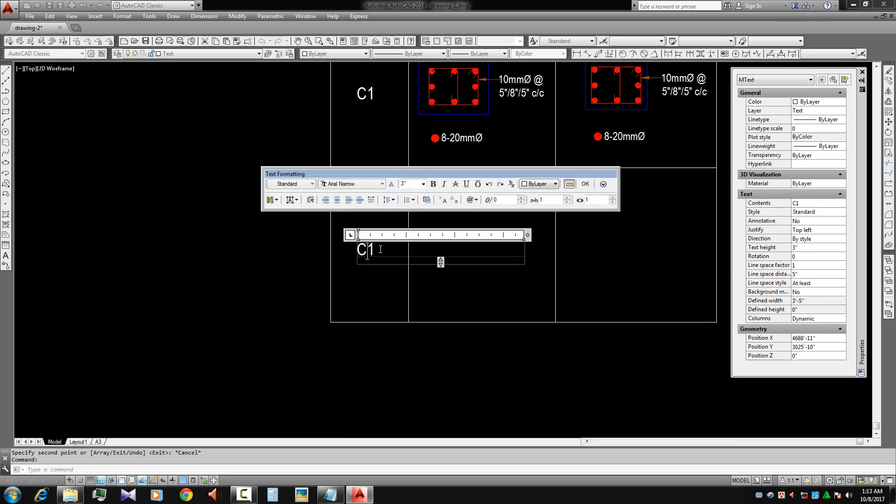
left_click_drag(367, 251, 384, 251)
key("Escape")
scroll(379, 284, "down", 4)
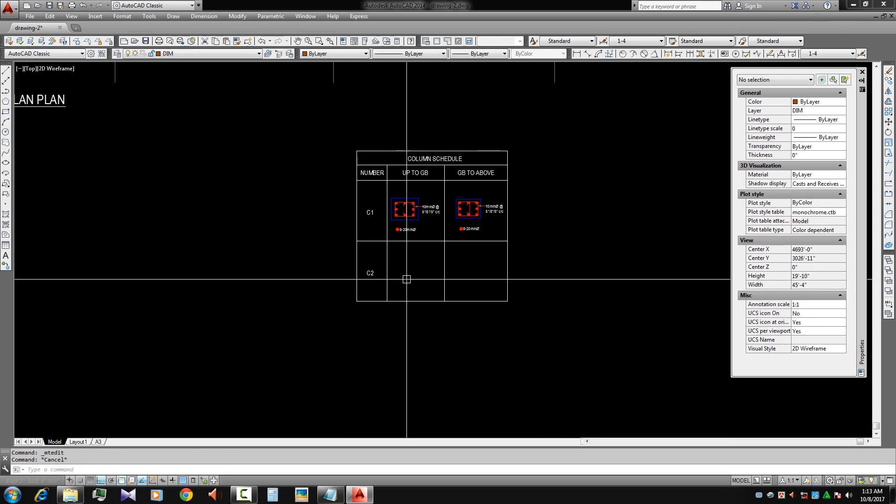
Copy the C2 column outline from the layout plan into the UP TO GB cell of the C2 row, with Ortho off
scroll(420, 243, "up", 4)
middle_click_drag(445, 206, 450, 252)
scroll(451, 252, "down", 2)
middle_click_drag(429, 160, 429, 254)
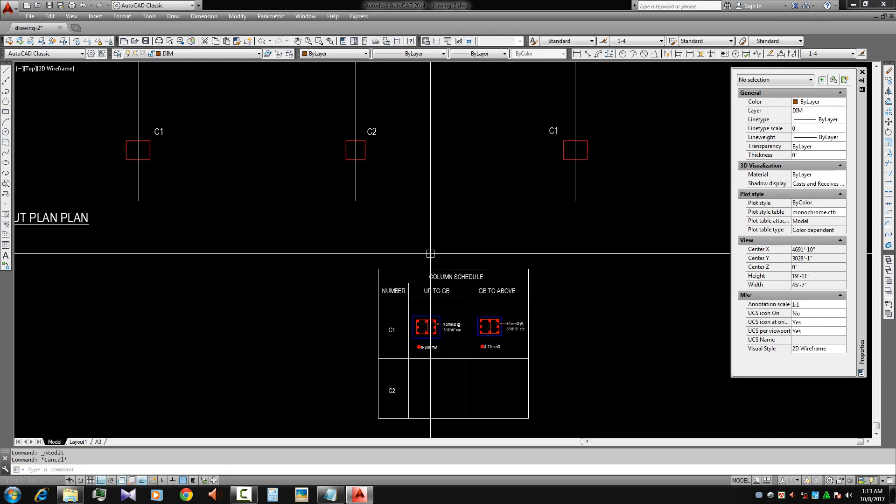
middle_click_drag(370, 135, 373, 217)
scroll(373, 216, "up", 3)
left_click(346, 239)
type("C")
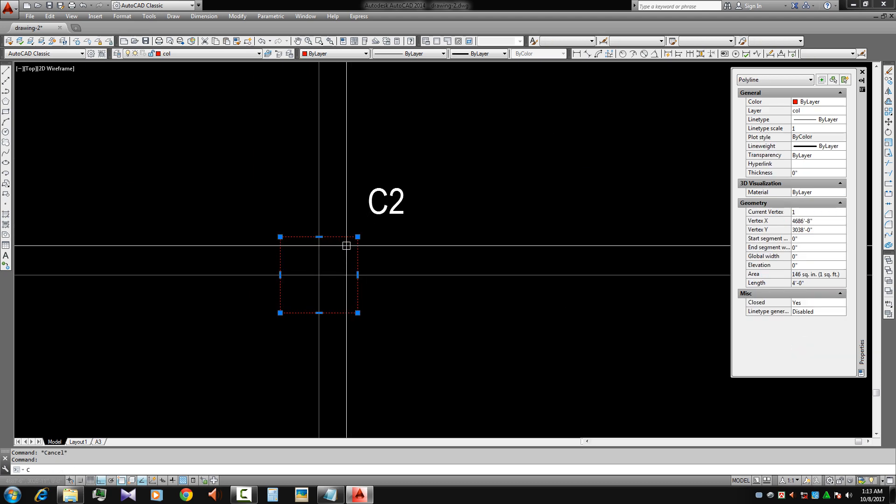
type("OPY")
left_click(345, 246)
scroll(392, 318, "down", 3)
middle_click_drag(424, 346, 412, 65)
key("F8")
scroll(437, 257, "up", 2)
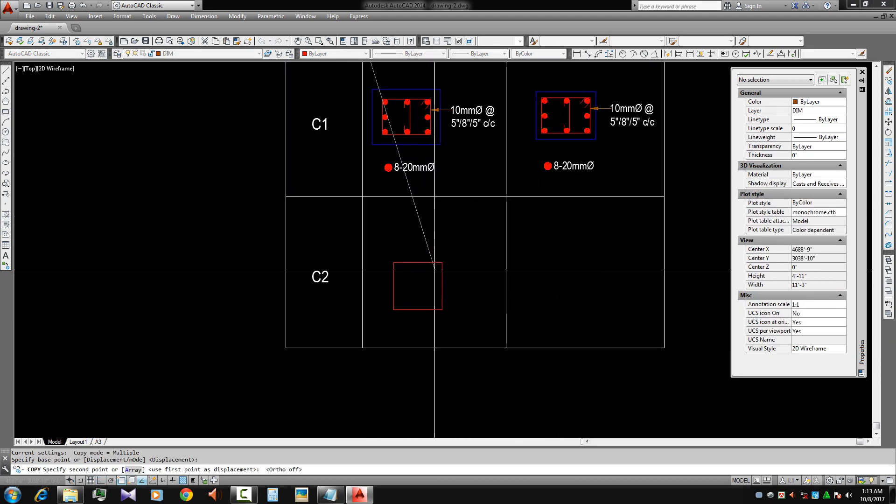
left_click(439, 258)
key("Escape")
Offset the copied C2 column outline outward by 1 inch
type("o")
key("Return")
type("1")
key("Return")
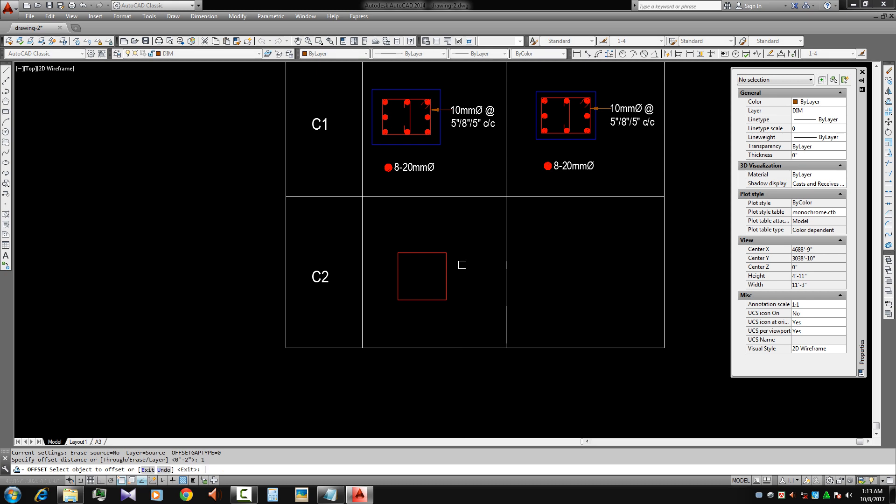
scroll(429, 271, "up", 2)
key("Escape")
Offset the original C2 column outline inward by 1.5 inches to form the tie
type("o")
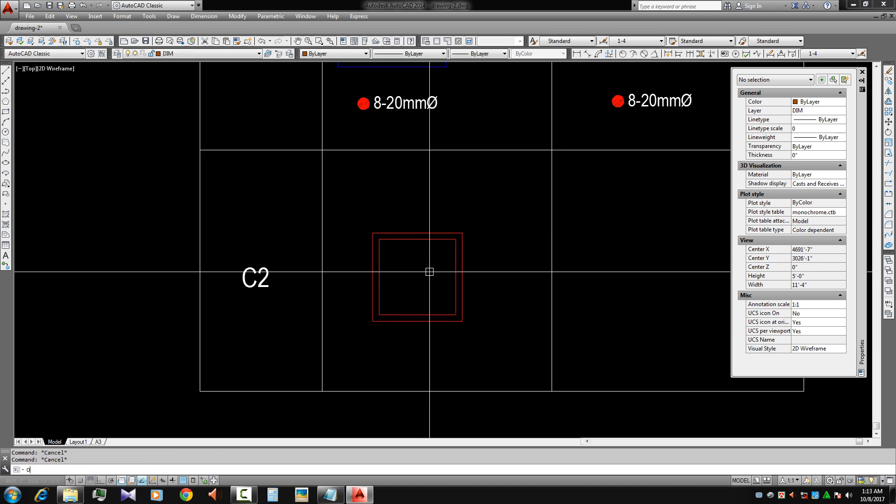
key("Return")
type("1")
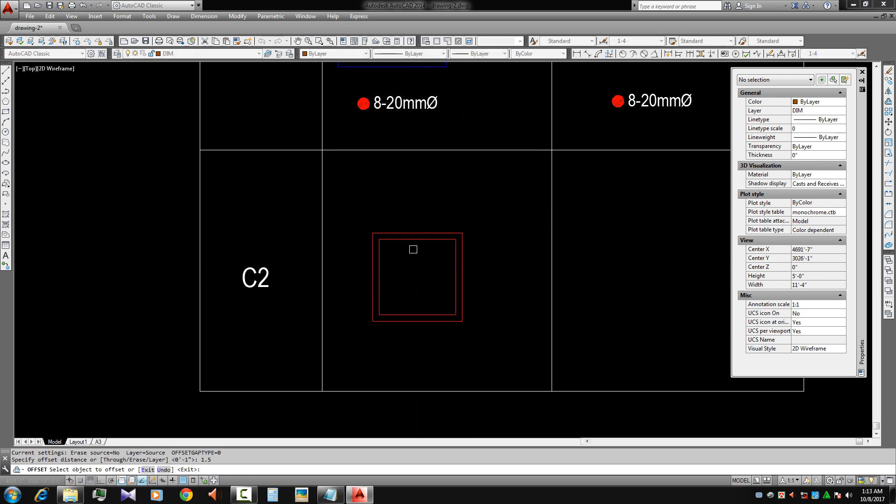
key("Escape")
key("Escape")
scroll(436, 267, "up", 1)
middle_click_drag(437, 266, 423, 299)
Match the innermost C2 square's properties to the tie of C1's UP TO GB section
type("ma")
scroll(436, 273, "down", 1)
key("Return")
key("Escape")
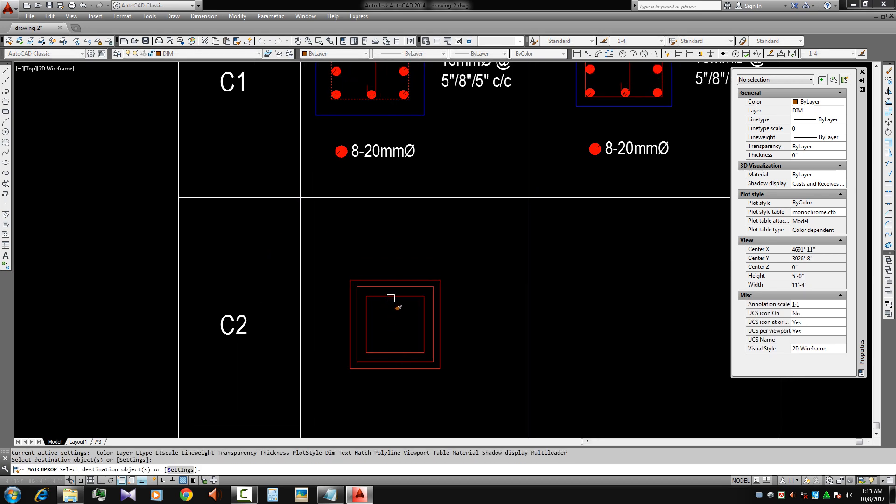
Copy the lower-right rebar of C1's UP TO GB section into the lower-right corner of the C2 tie
scroll(356, 122, "up", 8)
left_click(358, 126)
left_click(335, 82)
scroll(335, 82, "down", 3)
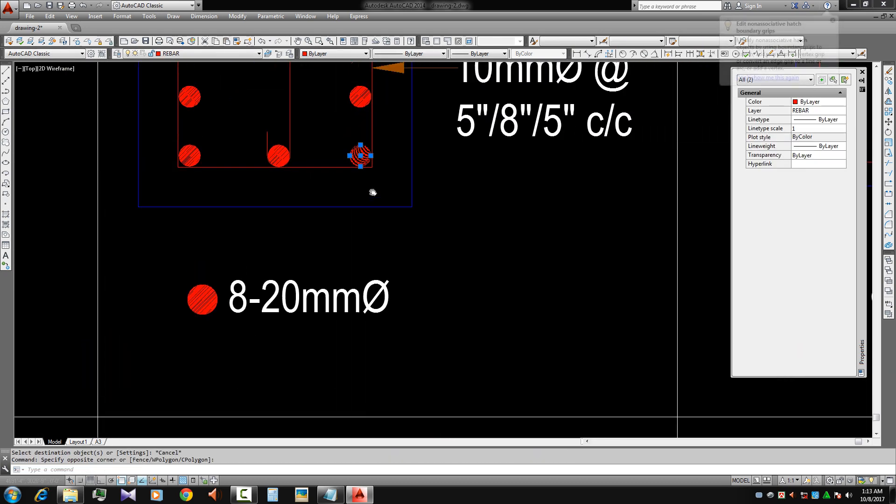
scroll(372, 192, "up", 1)
type("co")
key("Return")
left_click(372, 175)
scroll(381, 192, "down", 3)
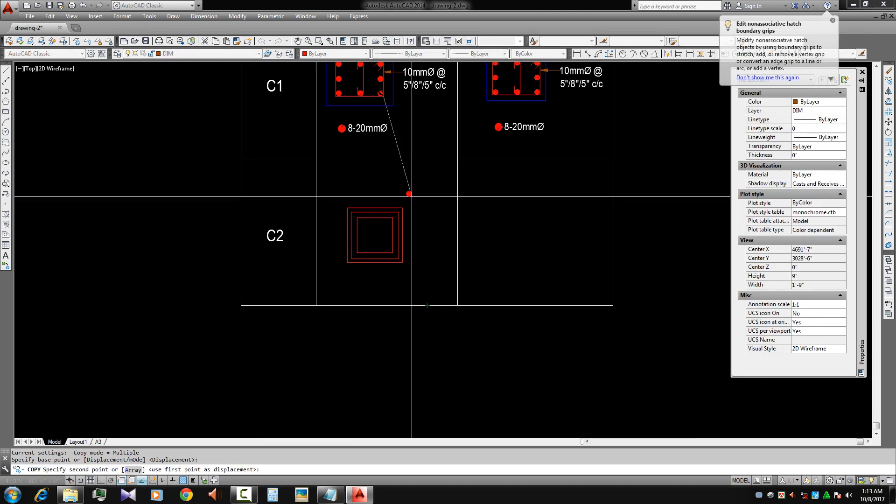
scroll(410, 194, "up", 3)
left_click(364, 252)
scroll(348, 221, "up", 1)
key("Escape")
Mirror the C2 rebar across the tie's horizontal midline into the upper-right corner, keeping the original and using Ortho
left_click(348, 221)
left_click(410, 280)
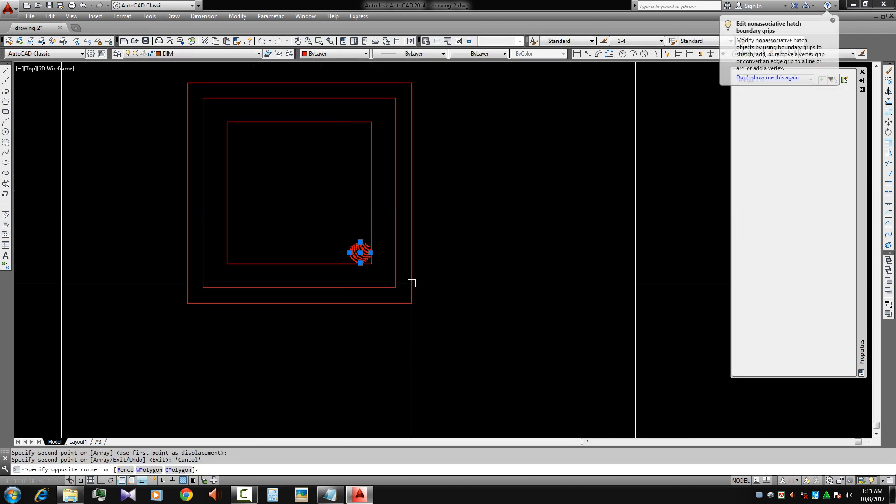
middle_click_drag(410, 280, 390, 298)
type("mi")
key("Return")
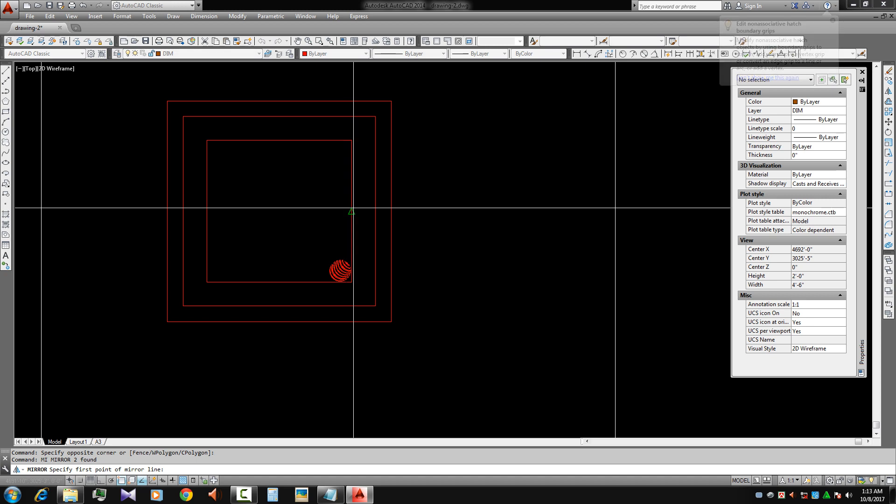
left_click(351, 211)
key("F8")
left_click(294, 232)
key("Return")
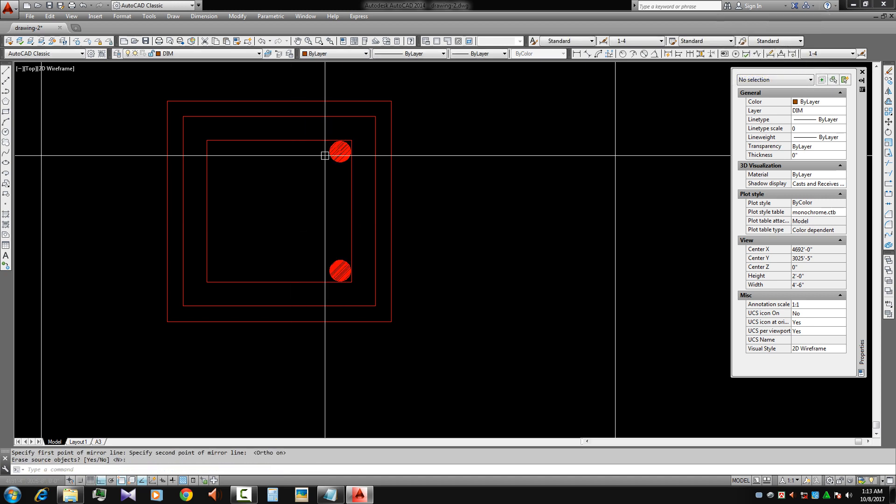
Mirror the two right-hand C2 rebars across the tie's vertical midline, keeping the originals
left_click(312, 133)
left_click(365, 316)
type("mi")
key("Return")
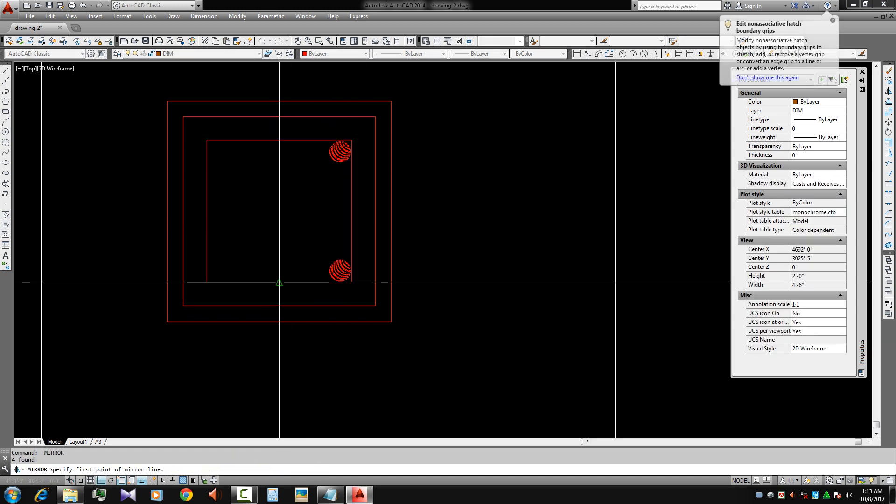
left_click(279, 282)
left_click(303, 204)
key("Return")
Draw two diagonal hook lines from the C2 tie, one on each side of the upper-right rebar, with Ortho off
type("l")
key("Return")
scroll(326, 272, "up", 4)
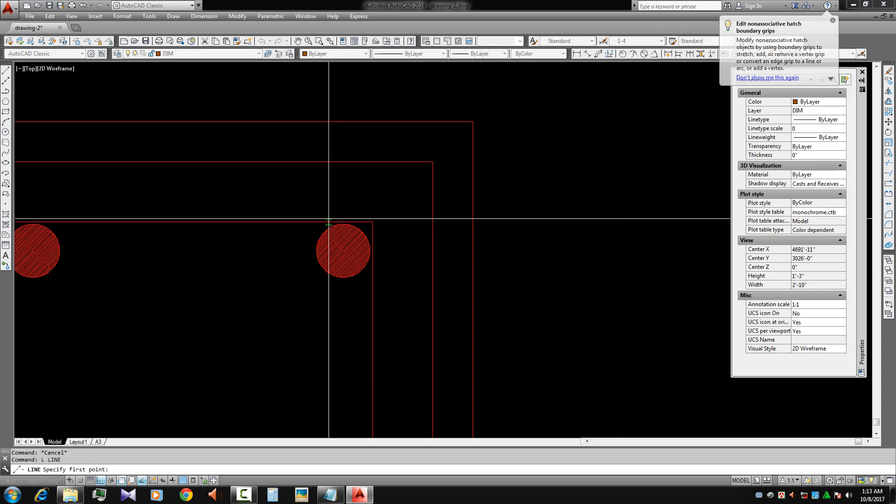
left_click(343, 251)
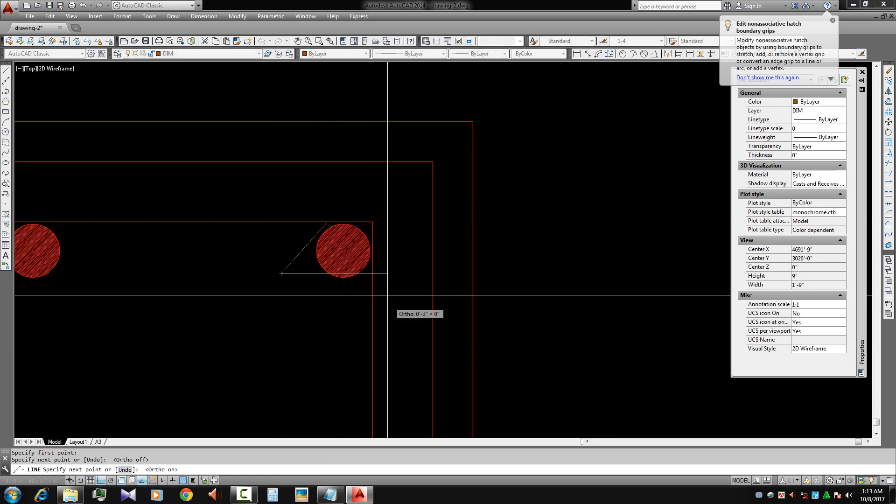
key("F8")
key("F8")
key("Escape")
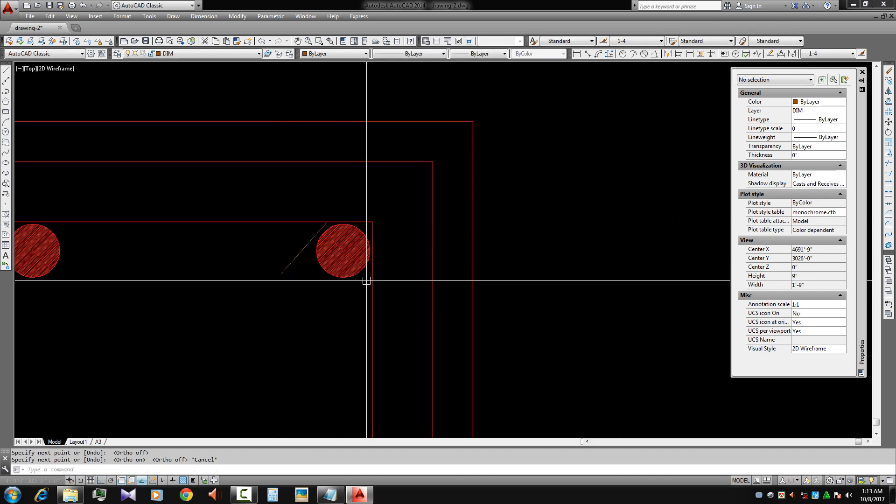
key("Return")
left_click(369, 263)
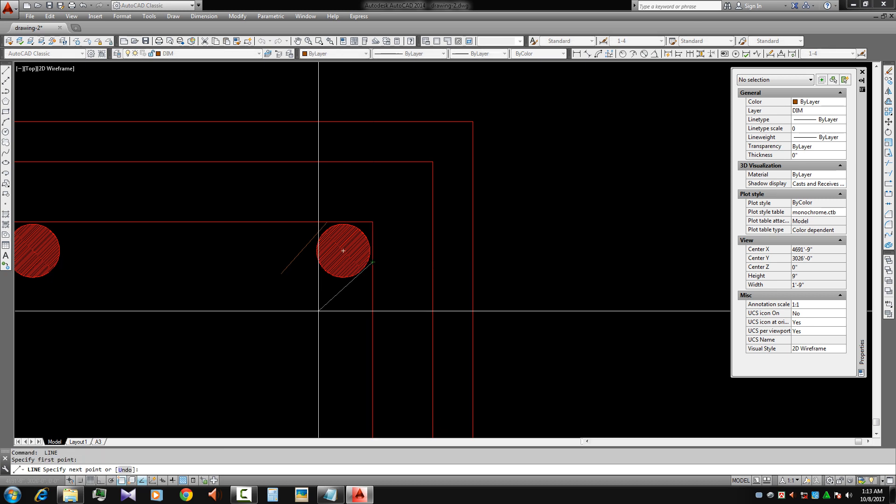
key("Escape")
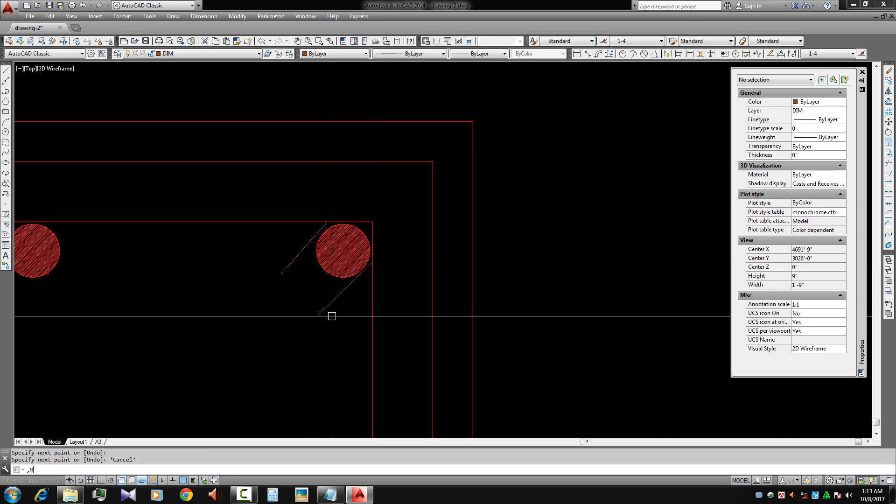
Match the properties of both hook lines to the C2 tie
type("A")
left_click(373, 323)
left_click(329, 329)
left_click(300, 288)
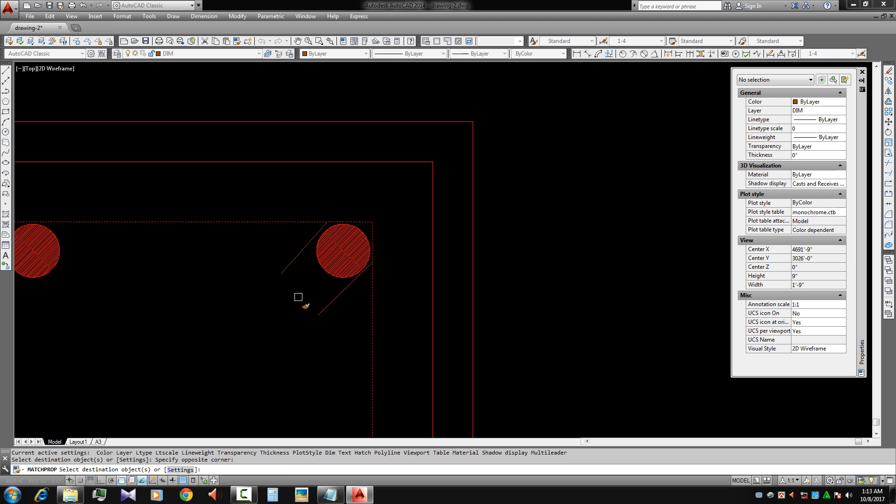
left_click(300, 299)
left_click(279, 270)
key("Escape")
Match the properties of the two outer C2 rectangles to the C1 column outline
scroll(336, 287, "down", 4)
scroll(336, 288, "down", 1)
middle_click_drag(354, 350, 376, 306)
middle_click_drag(371, 251, 367, 283)
type("MA")
key("Return")
scroll(366, 280, "down", 3)
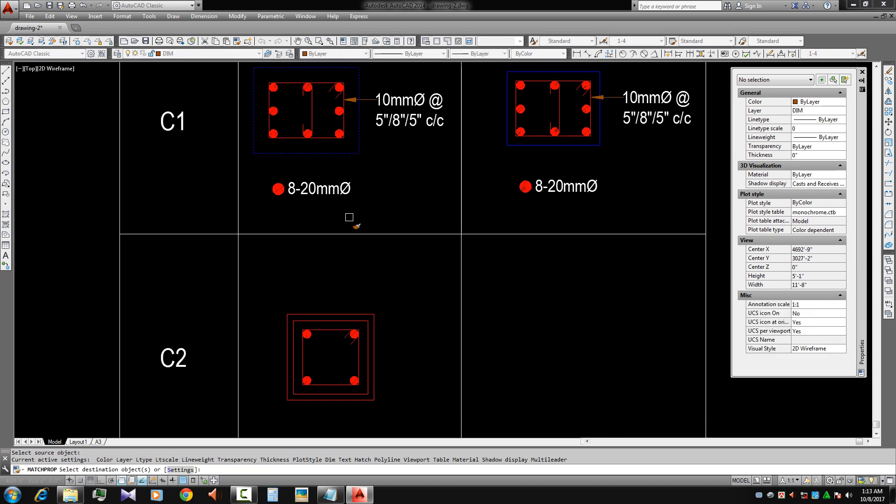
left_click(322, 328)
scroll(326, 320, "up", 2)
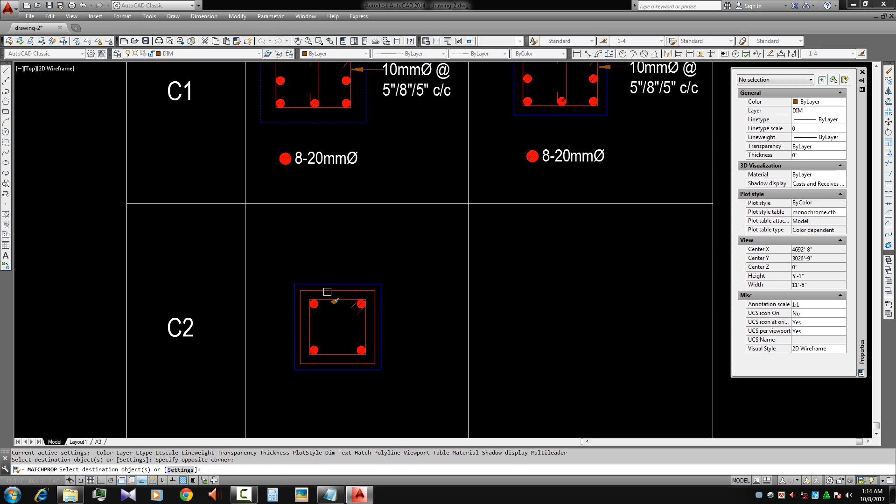
key("Escape")
scroll(296, 300, "up", 3)
left_click(296, 300)
left_click(465, 406)
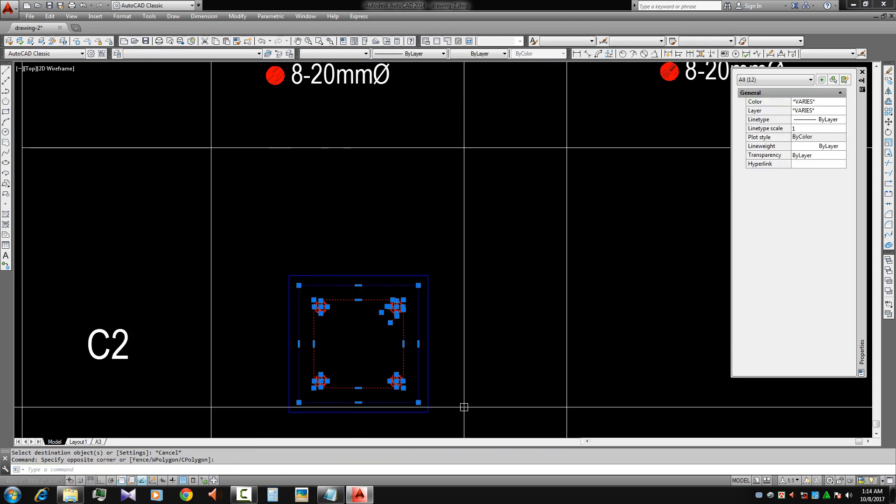
type("VO")
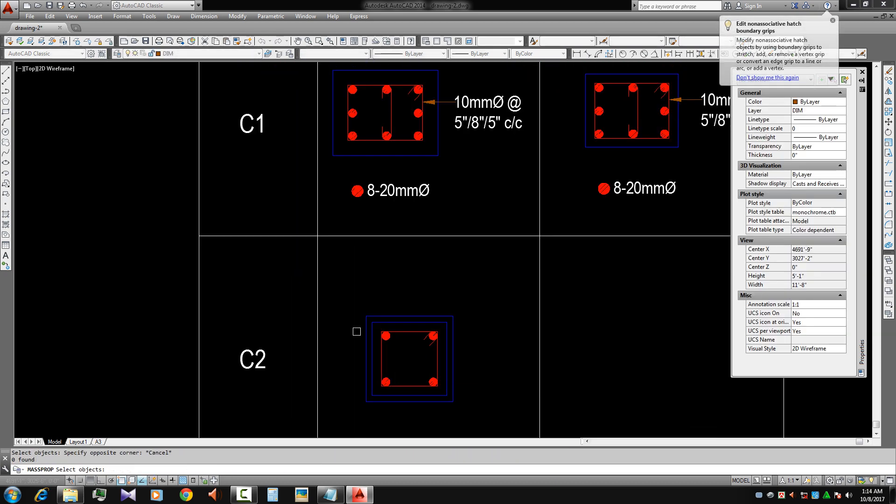
key("Escape")
Copy the C2 section without its outermost rectangle straight across into the GB TO ABOVE cell, using Ortho
left_click(343, 320)
left_click(473, 399)
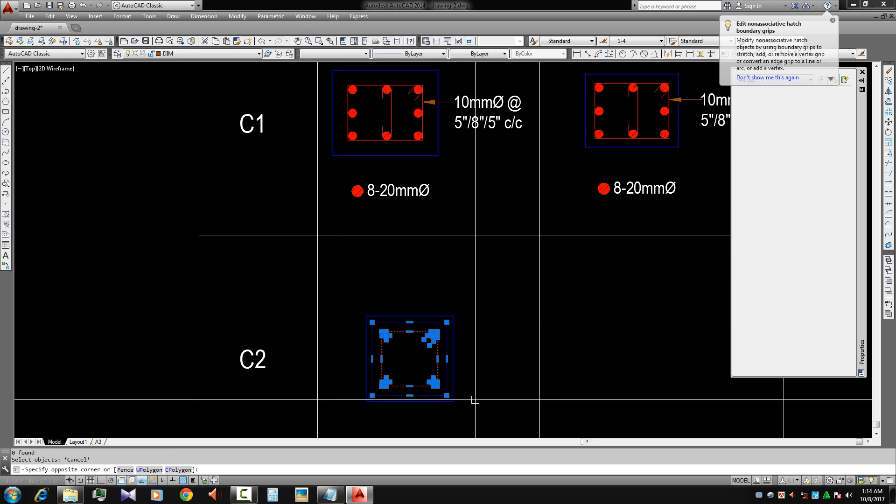
type("CO")
key("Return")
left_click(417, 353)
middle_click_drag(532, 377, 334, 311)
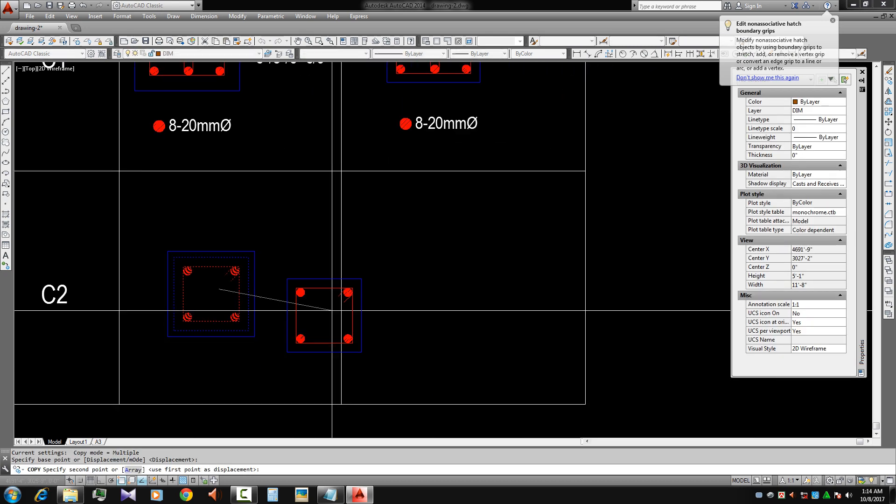
key("F8")
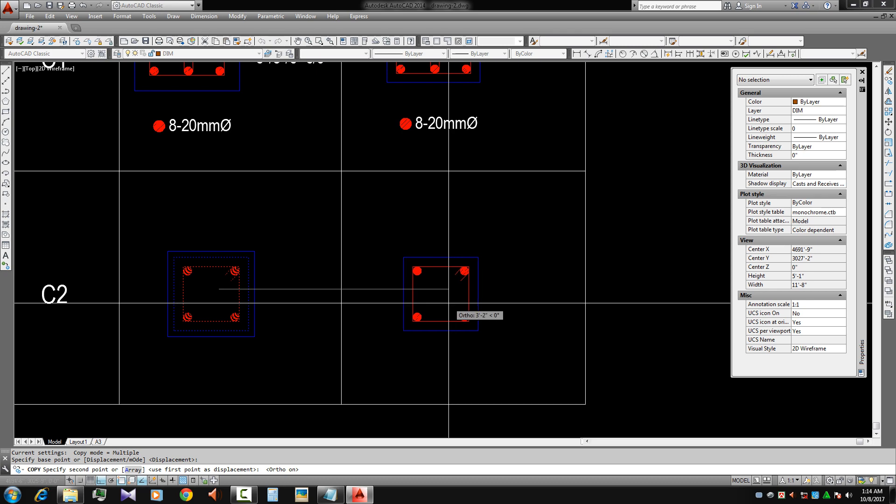
left_click(449, 303)
key("Escape")
Erase the inner blue rectangle of the UP TO GB C2 section
left_click(218, 257)
type("E")
key("Return")
mouse_move(272, 311)
middle_mouse_down()
mouse_move(334, 312)
mouse_move(346, 326)
mouse_move(351, 381)
middle_mouse_up()
key("Escape")
Copy the C1 tie leader and its 10mmØ @ 5"/8"/5" c/c label onto the UP TO GB C2 tie
middle_click_drag(334, 227, 329, 270)
left_click(353, 196)
left_click(318, 142)
type("CO")
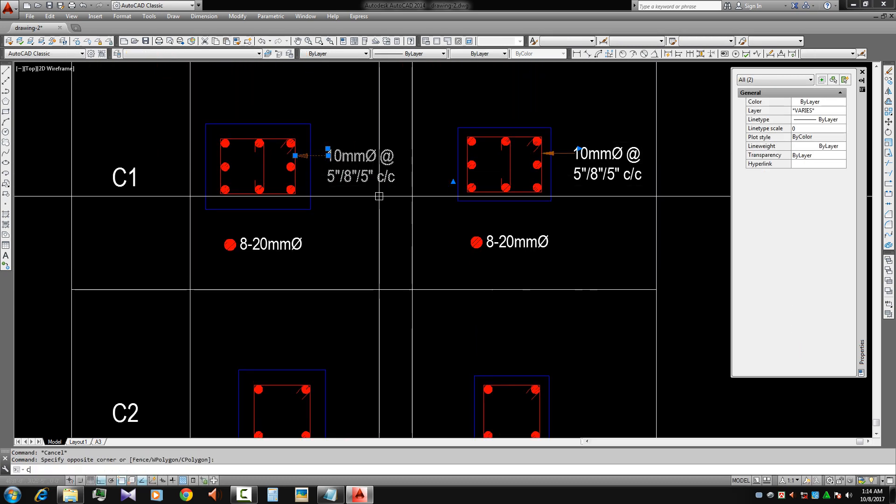
key("Return")
left_click(296, 153)
middle_click_drag(375, 291, 378, 160)
scroll(334, 269, "up", 1)
left_click(301, 279)
Place another copy of the tie leader and label on the GB TO ABOVE C2 tie
scroll(396, 330, "up", 1)
middle_click_drag(397, 329, 194, 302)
middle_click_drag(375, 290, 123, 296)
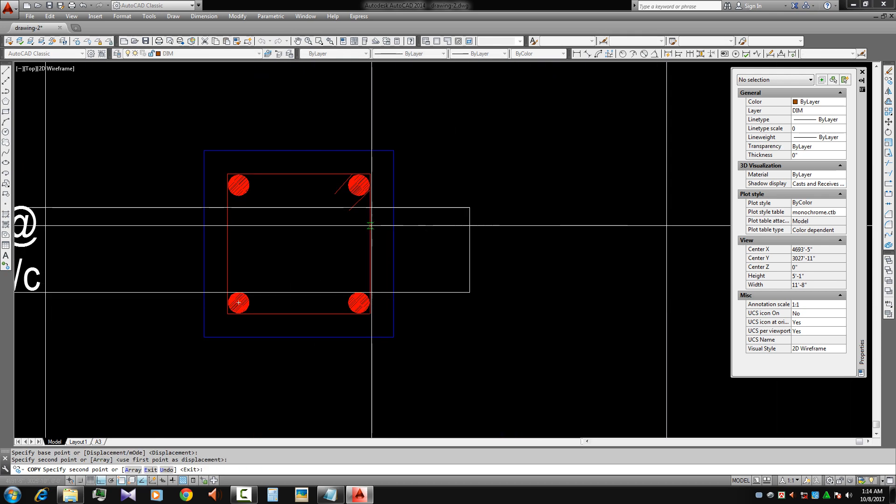
left_click(373, 236)
scroll(373, 236, "down", 2)
key("Escape")
mouse_move(448, 295)
middle_mouse_down()
mouse_move(474, 322)
mouse_move(558, 360)
middle_mouse_up()
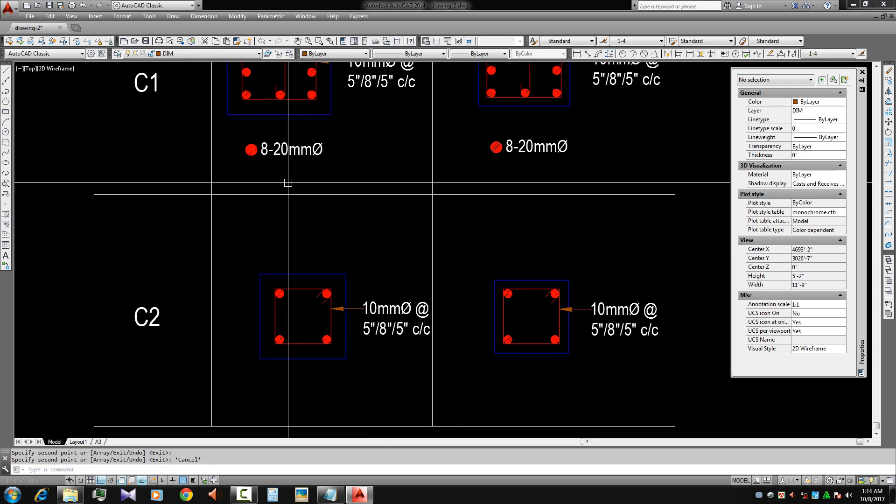
Copy the UP TO GB C1 rebar symbol and its 8-20mmØ label below the UP TO GB C2 section, with Ortho off
left_click(288, 184)
left_click(244, 140)
type("co")
key("space")
left_click(267, 156)
middle_click_drag(267, 156, 268, 70)
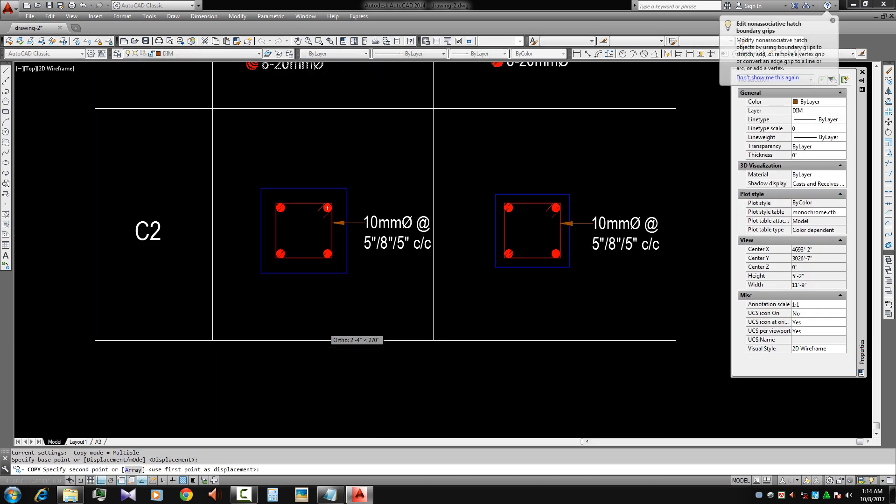
left_click(285, 313)
key("Escape")
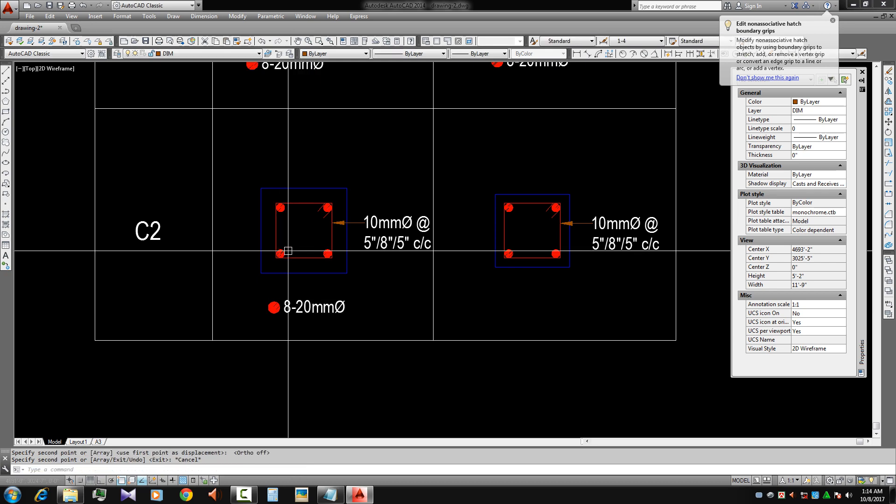
Change the rebar label below the UP TO GB C2 section to 4-20mmØ
scroll(360, 380, "up", 5)
double_click(294, 314)
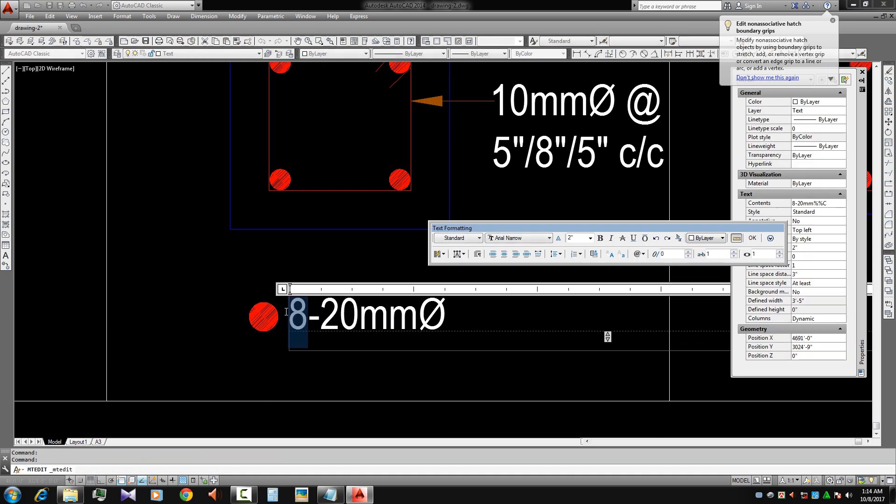
type("4")
left_click(215, 279)
Copy the 4-20mmØ label and its rebar symbol horizontally below the GB TO ABOVE C2 section, using Ortho
scroll(263, 319, "down", 2)
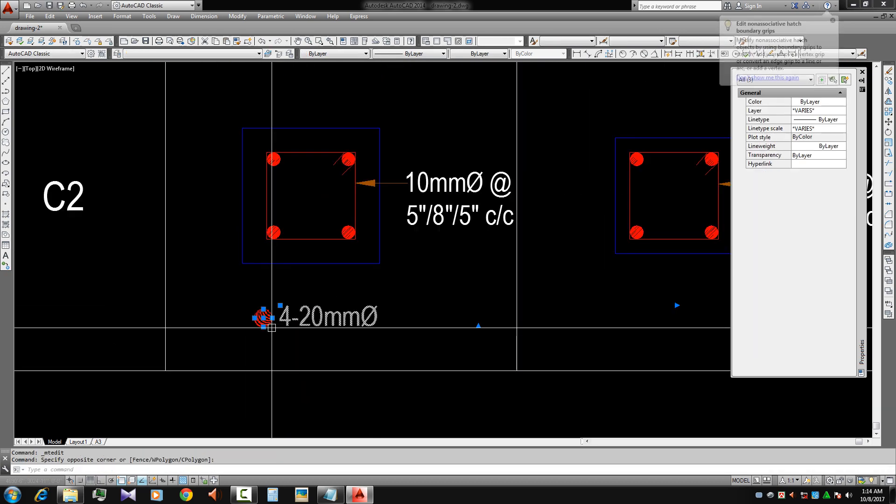
type("co")
key("space")
left_click(286, 330)
middle_click_drag(400, 363, 180, 344)
key("F8")
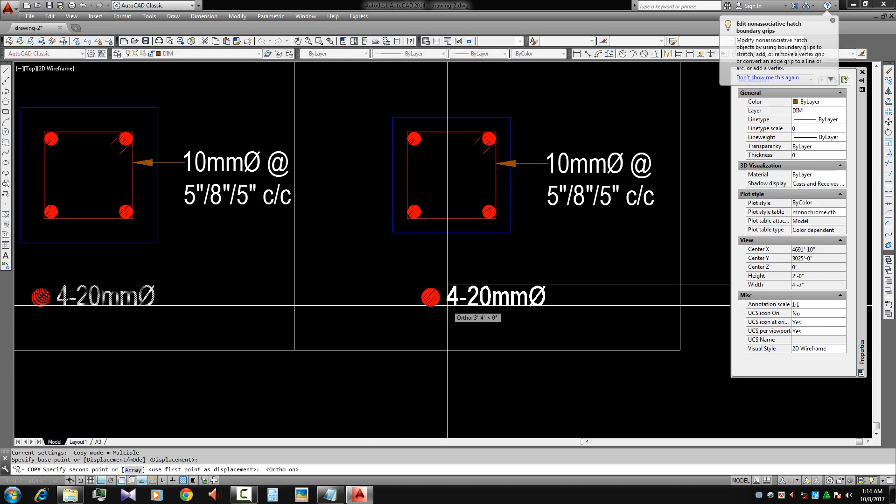
left_click(406, 298)
key("Escape")
Stretch the schedule's column divider and the whole GB TO ABOVE column about 4" to the right to widen the UP TO GB column
scroll(460, 310, "down", 4)
mouse_move(493, 333)
middle_mouse_down()
mouse_move(493, 375)
mouse_move(513, 438)
middle_mouse_up()
scroll(398, 274, "up", 4)
middle_click_drag(398, 274, 392, 223)
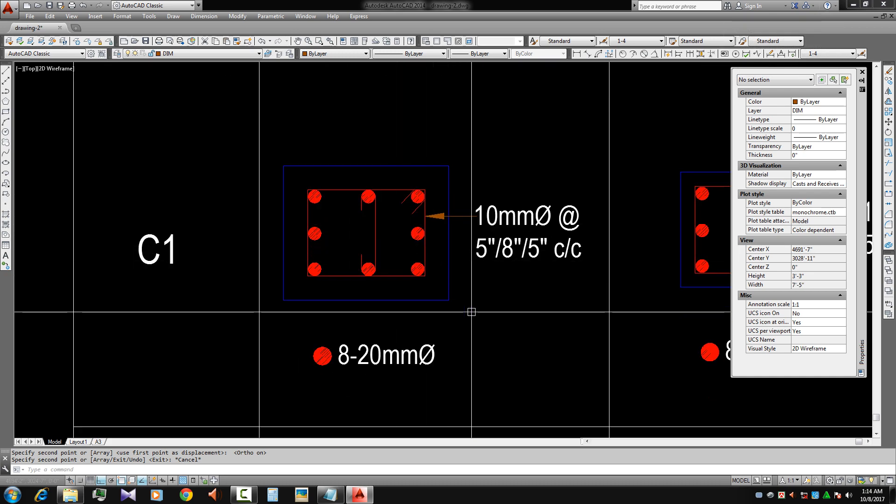
scroll(468, 340, "down", 4)
middle_click_drag(465, 316, 262, 220)
scroll(304, 230, "down", 2)
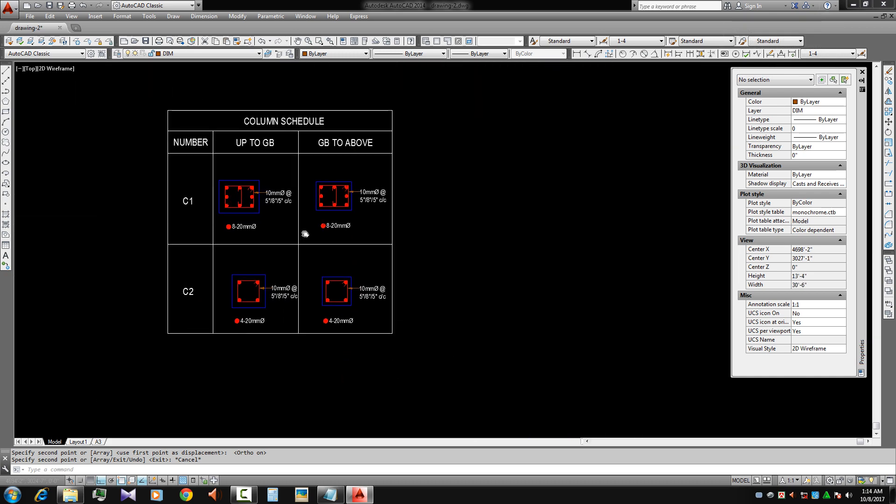
left_click(423, 376)
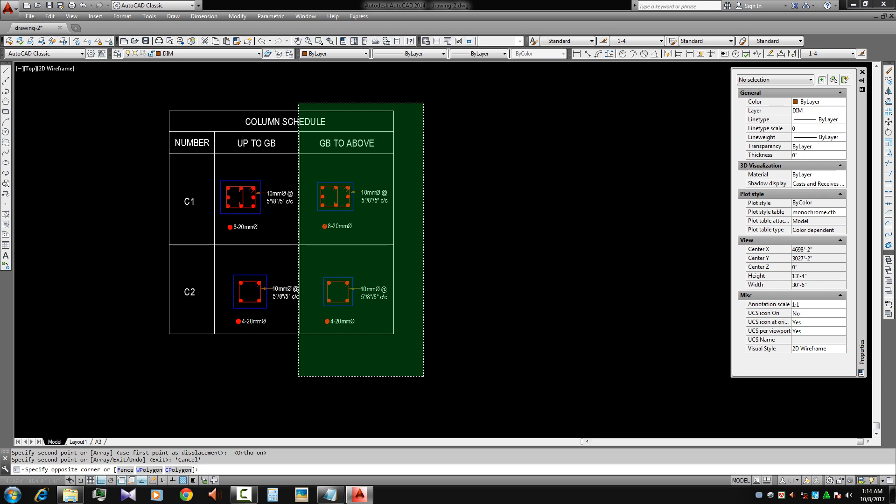
left_click(297, 102)
type("s")
key("Return")
scroll(303, 90, "up", 4)
left_click(309, 87)
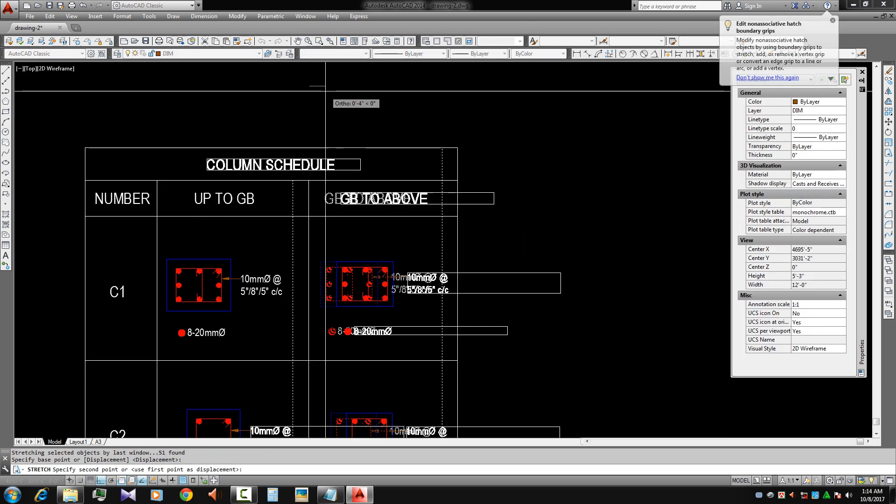
left_click(325, 91)
key("Escape")
Move the UP TO GB C1 section with its labels about 2" to the right within its cell
middle_click_drag(253, 335, 289, 264)
left_click(291, 265)
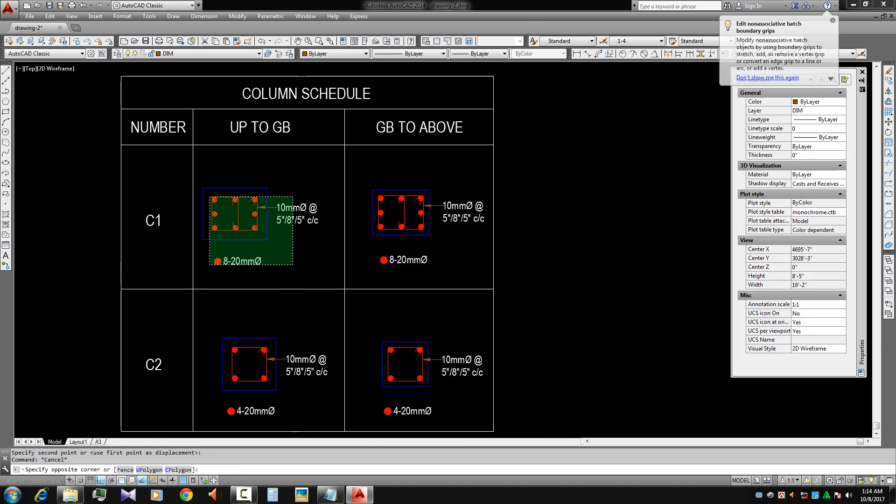
left_click(203, 189)
scroll(256, 243, "up", 2)
type("m")
key("Return")
left_click(286, 260)
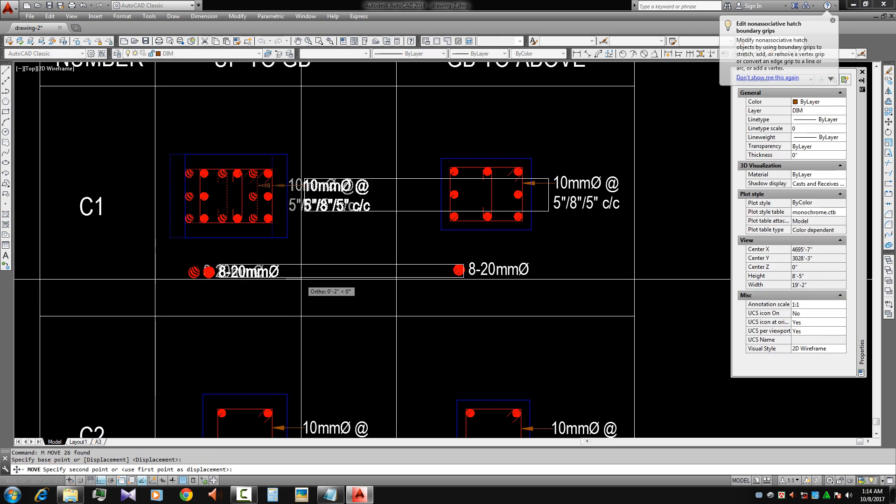
key("Escape")
middle_click_drag(390, 264, 338, 236)
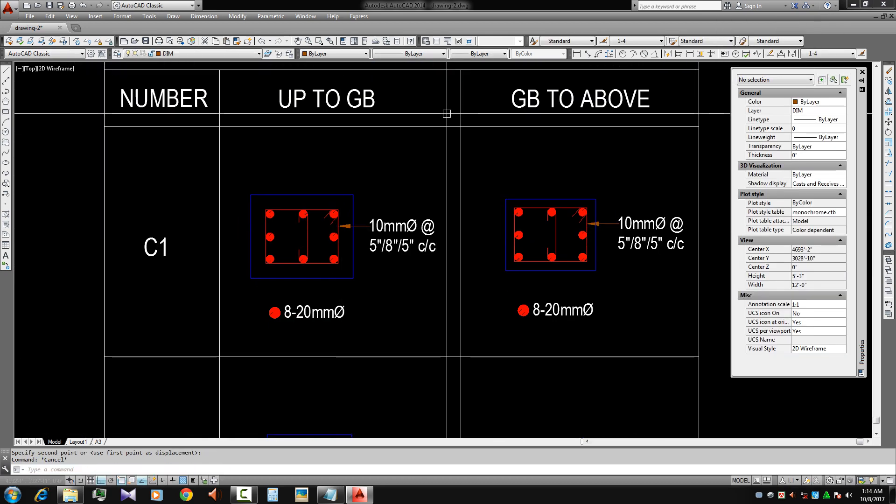
Add a linear dimension for the width of the UP TO GB C1 outline above its top edge
left_click(576, 54)
scroll(266, 193, "up", 2)
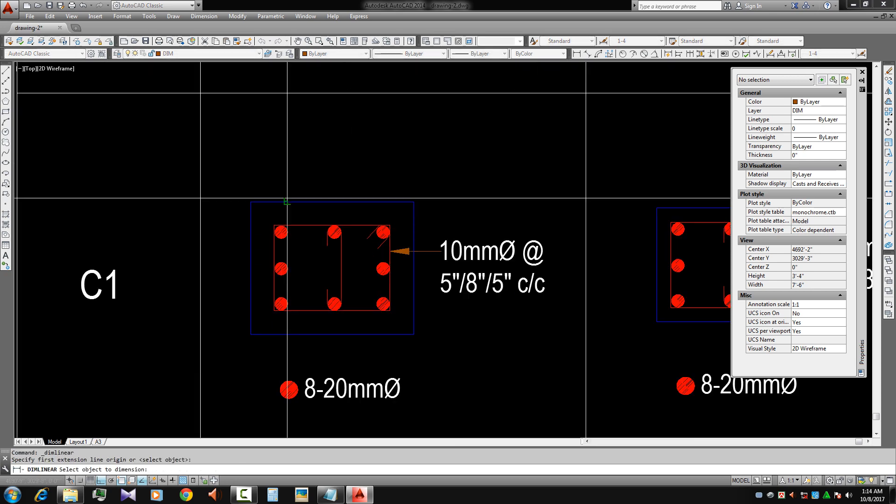
left_click(287, 202)
left_click(286, 173)
key("Escape")
middle_click_drag(409, 121, 409, 172)
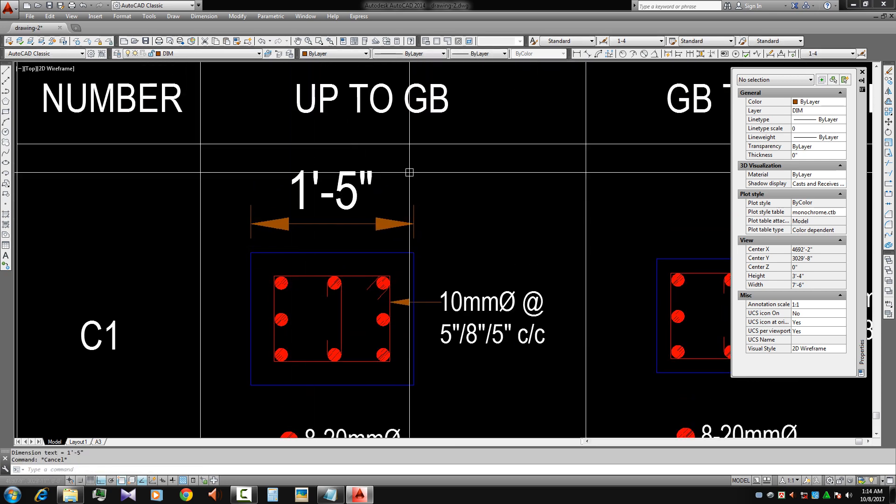
Set the C1 width dimension's arrow size and text height to 2" and its text offset to 1"
left_click(352, 233)
left_click(335, 191)
middle_click_drag(478, 254, 400, 216)
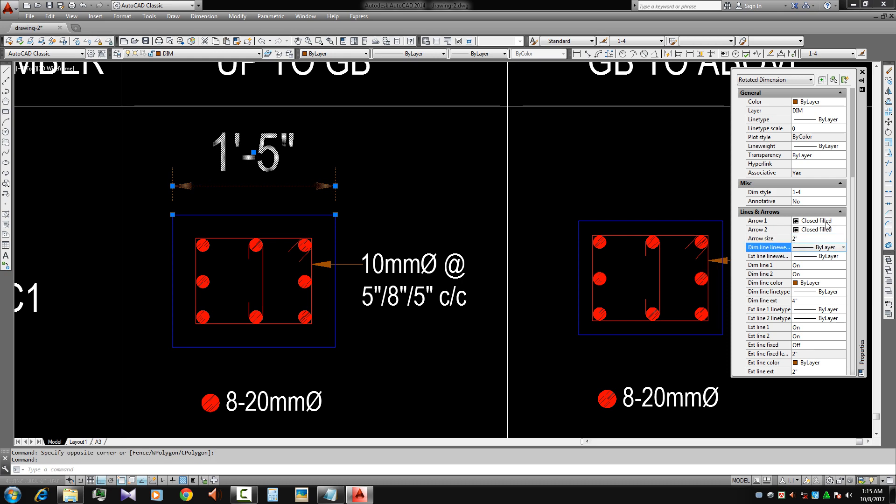
left_click_drag(852, 170, 856, 256)
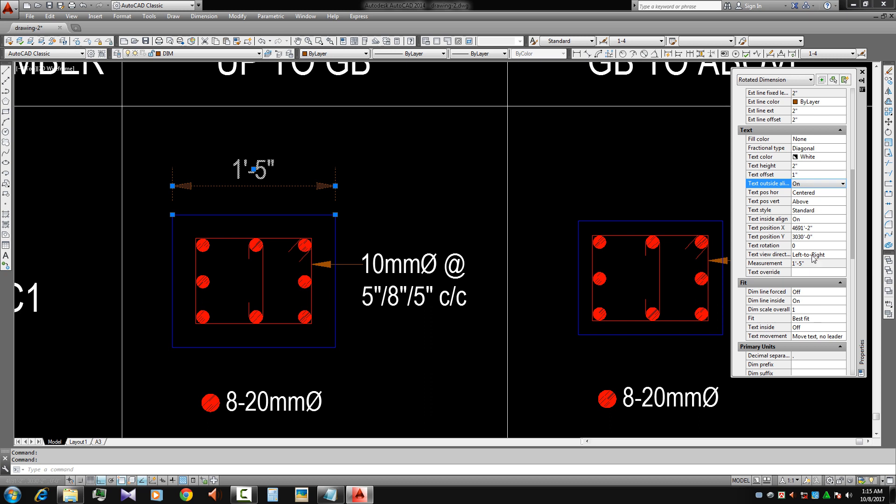
Set the C1 width dimension's extension line extension and offset to 1"
left_click_drag(852, 185, 851, 173)
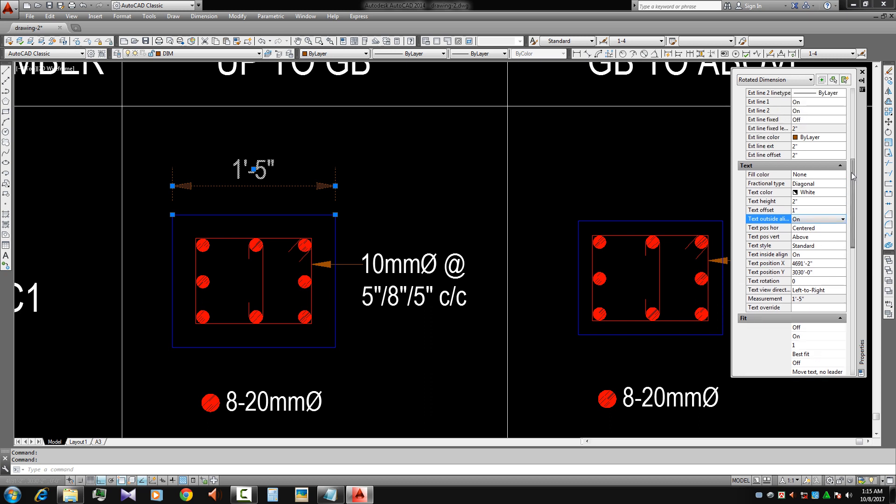
left_click(813, 156)
type("1")
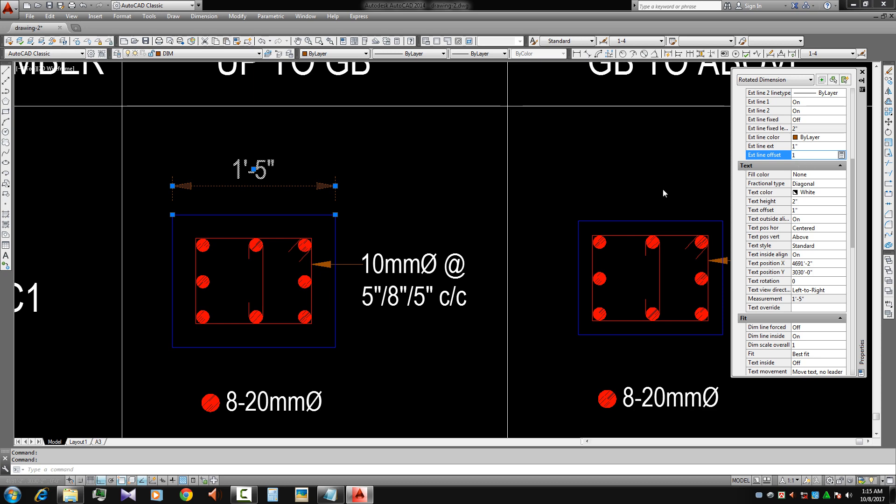
Move the C1 width dimension line closer to the column outline
scroll(422, 189, "down", 5)
scroll(360, 208, "up", 5)
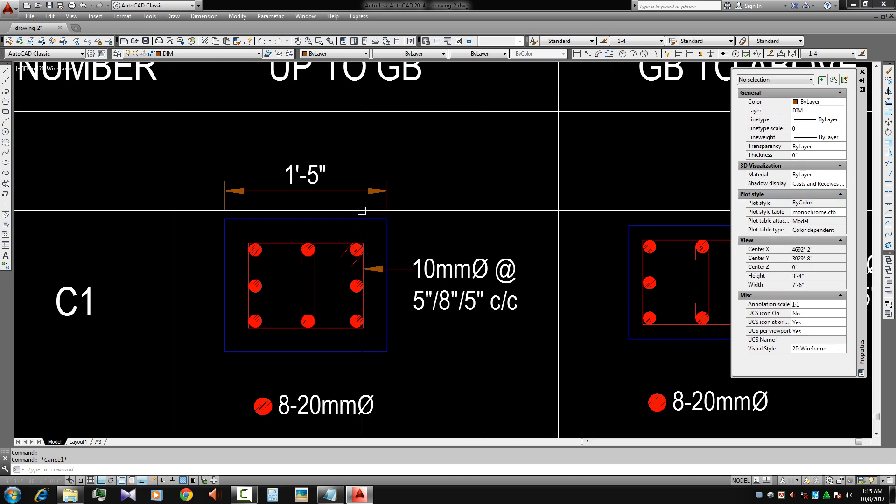
left_click(350, 174)
left_click(383, 184)
scroll(383, 184, "up", 3)
left_click(392, 173)
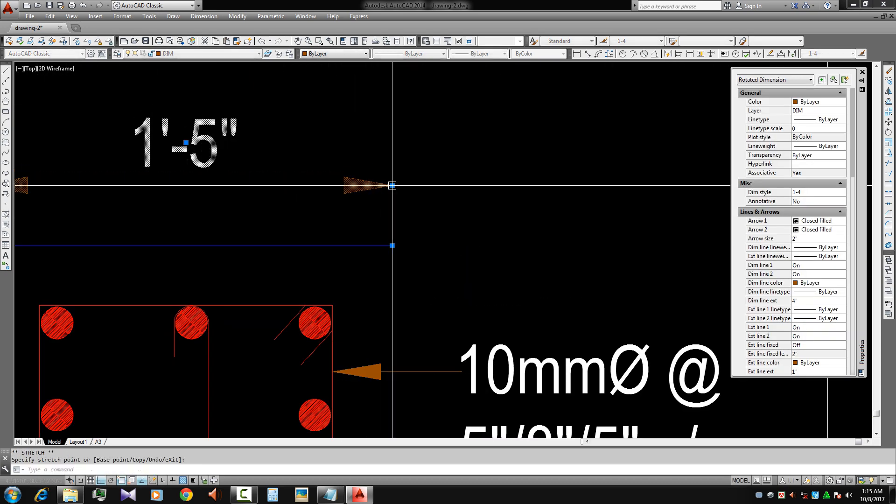
key("Escape")
scroll(495, 217, "down", 3)
Add a vertical linear dimension for the height of the UP TO GB C1 outline along its left edge
left_click(577, 54)
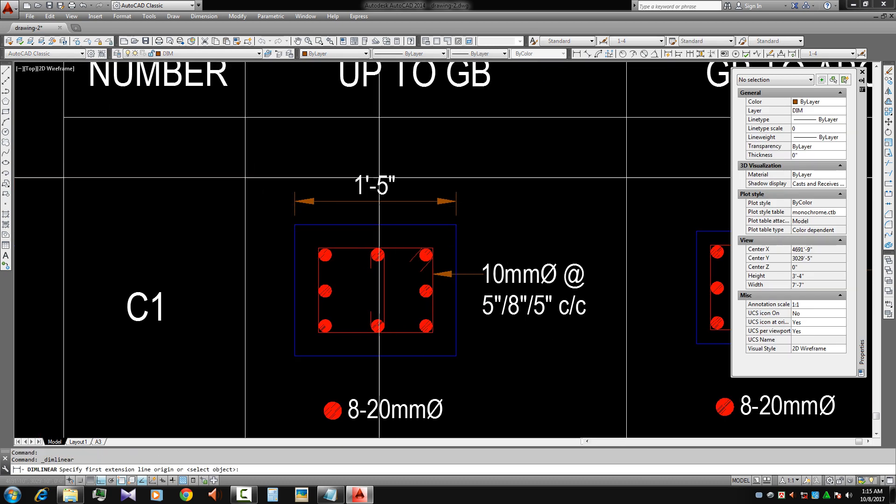
left_click(294, 224)
left_click(294, 356)
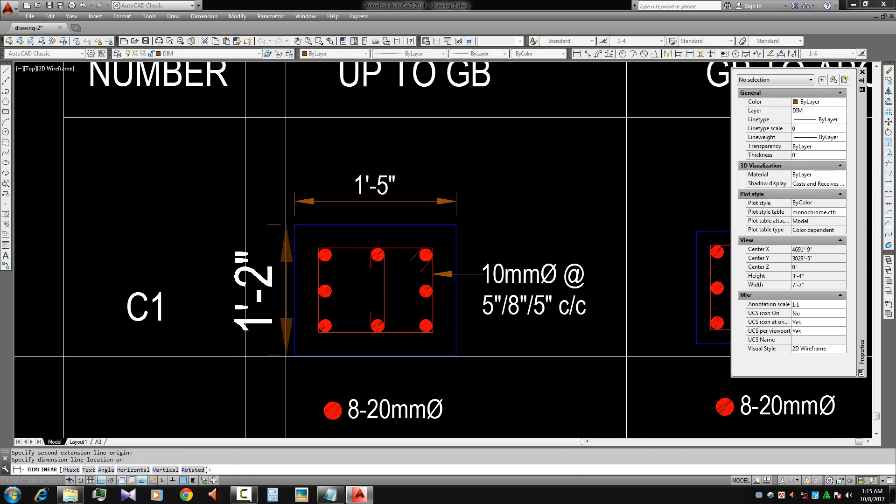
left_click(278, 344)
key("Escape")
Match the properties of the C1 height dimension to the C1 width dimension
type("MA")
key("space")
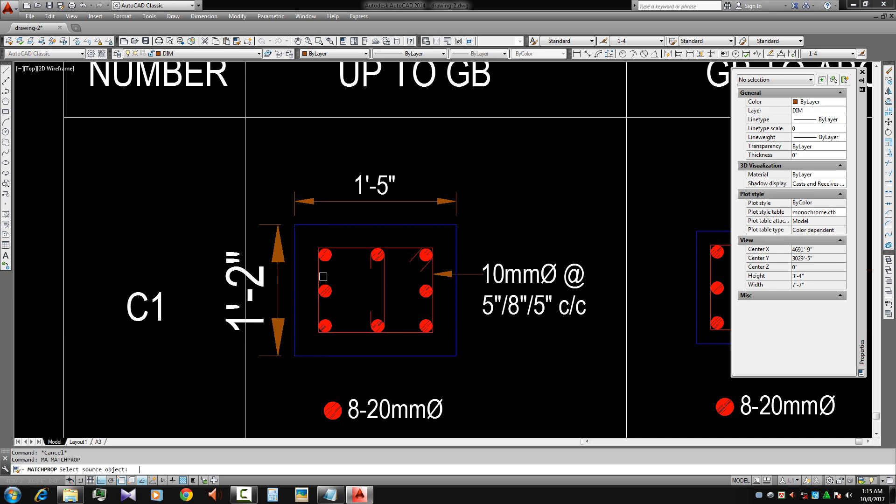
left_click(330, 201)
left_click(277, 239)
middle_click_drag(298, 292, 333, 304)
key("Escape")
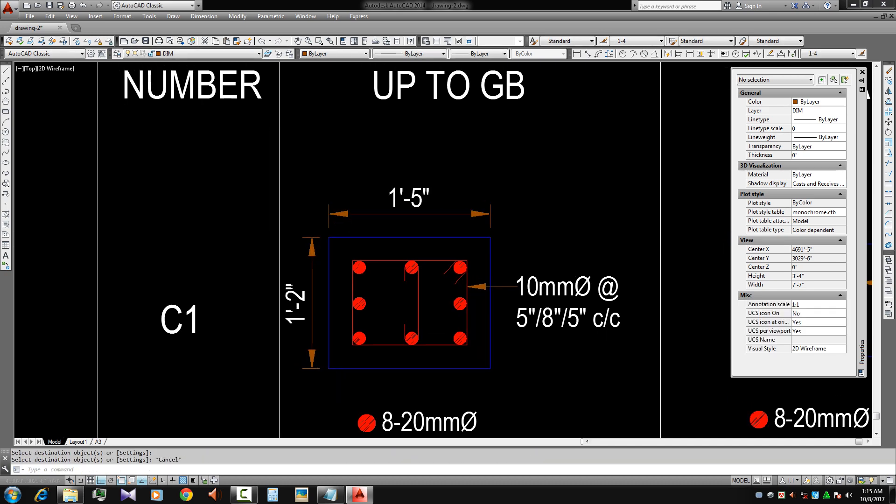
Copy the C1 width and height dimensions from the UP TO GB outline to the matching corner of the GB TO ABOVE outline
left_click(308, 239)
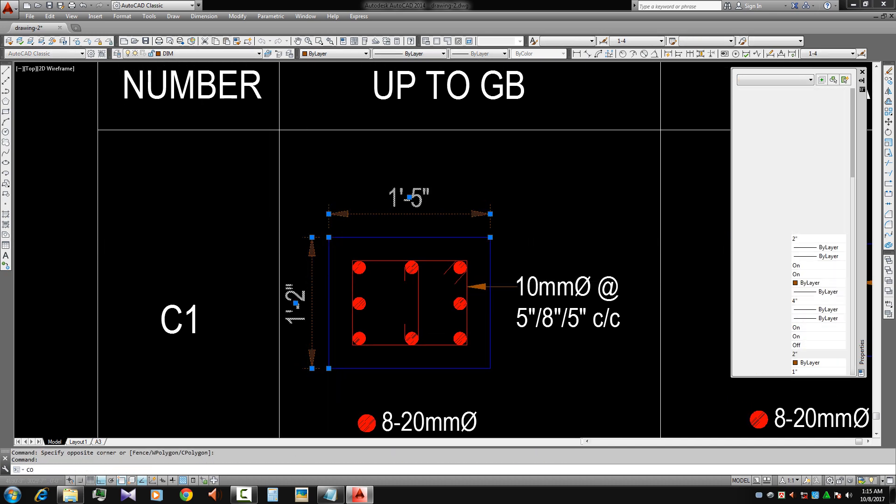
type("co")
key("space")
left_click(328, 237)
scroll(328, 238, "down", 4)
scroll(260, 252, "up", 4)
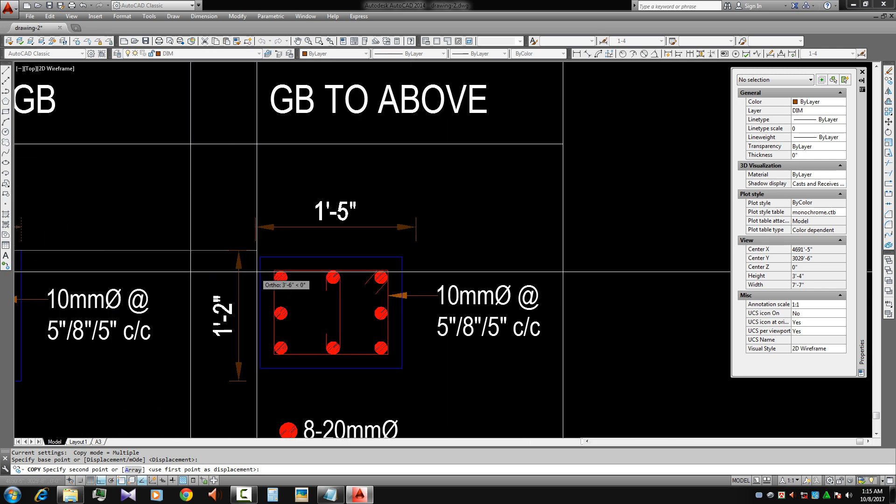
left_click(260, 257)
key("Return")
Stretch the copied width dimension's far end to the upper-right corner of the GB TO ABOVE C1 outline
left_click(368, 258)
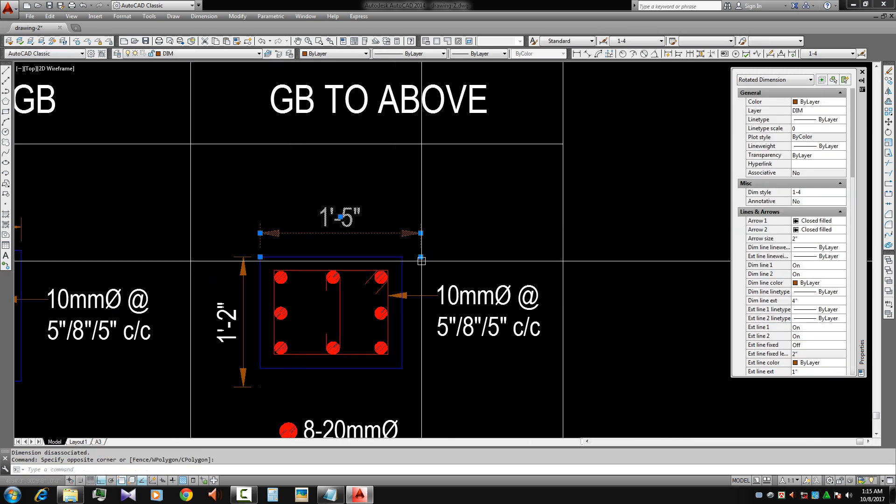
left_click(420, 257)
left_click(402, 256)
key("Escape")
middle_click_drag(373, 309, 416, 257)
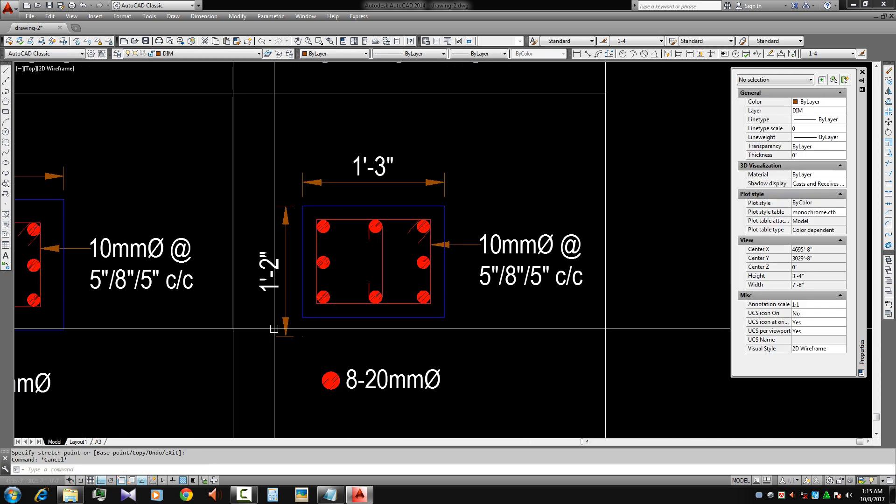
Stretch the copied height dimension's lower end to the lower-left corner of the GB TO ABOVE C1 outline
left_click(285, 328)
left_click(302, 335)
left_click(303, 314)
left_click(303, 314)
key("Escape")
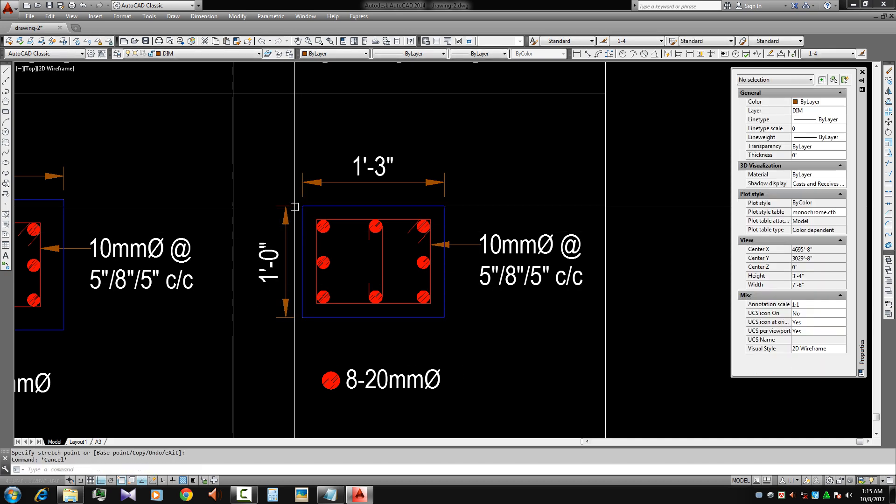
Copy the GB TO ABOVE C1 width and height dimensions to the upper-left corners of both C2 outlines
left_click(288, 182)
type("co")
key("Return")
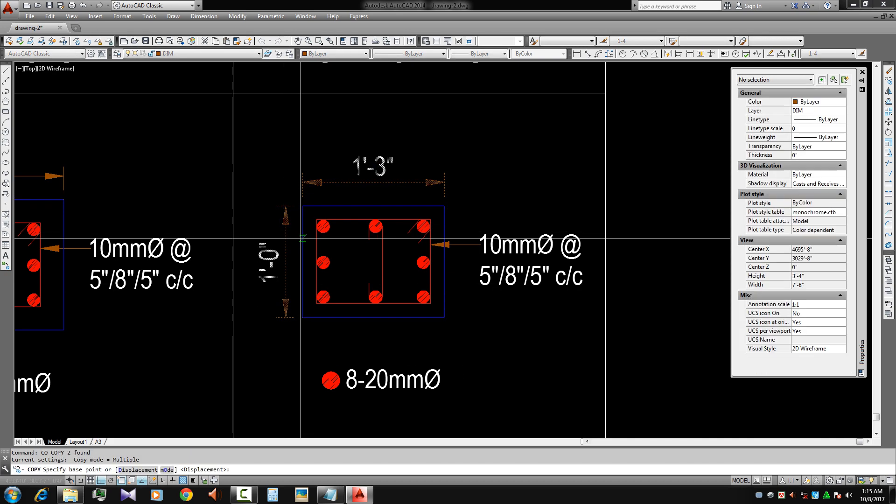
left_click(302, 205)
scroll(303, 205, "down", 3)
scroll(337, 254, "up", 4)
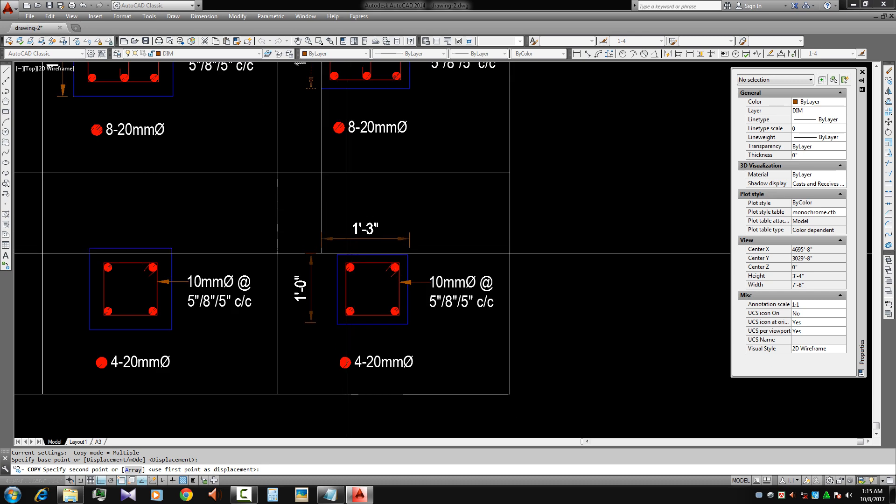
left_click(337, 254)
left_click(89, 248)
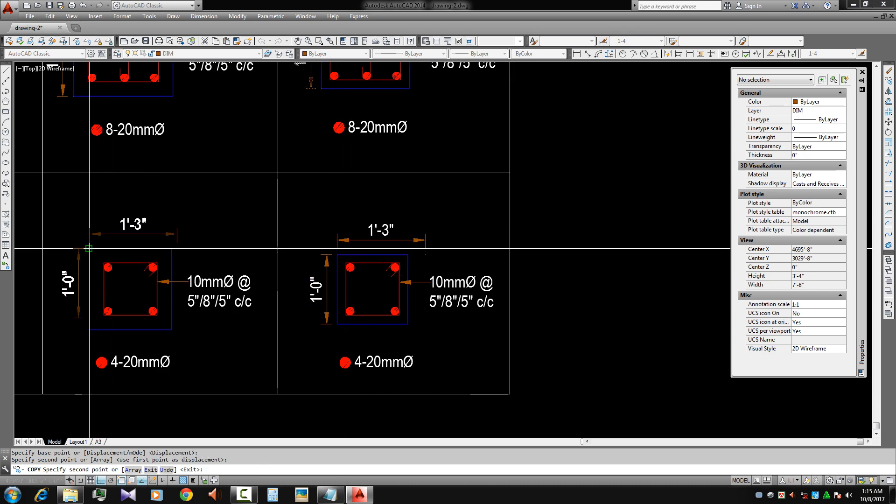
key("Escape")
Stretch the UP TO GB C2 width dimension's far end to the outline's upper-right corner
left_click(114, 236)
scroll(184, 251, "up", 2)
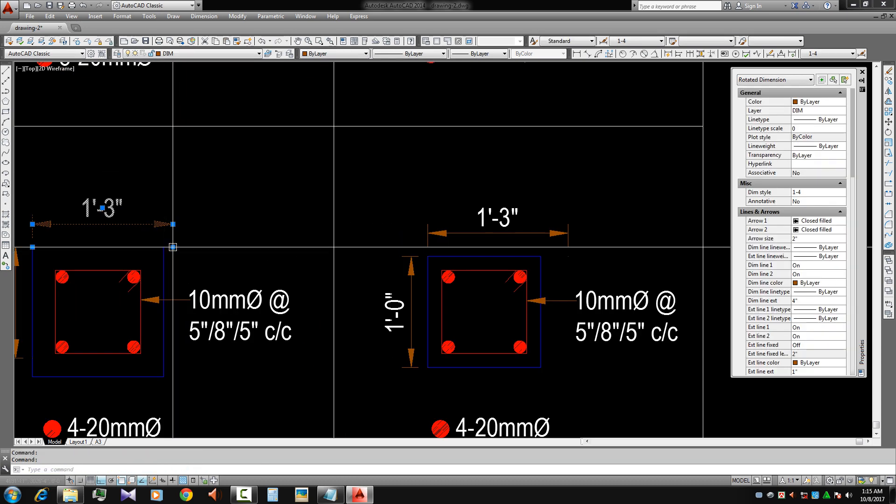
left_click(173, 247)
left_click(164, 247)
middle_click_drag(163, 247, 339, 204)
Stretch the UP TO GB C2 height dimension's lower end to the outline's lower-left corner
left_click(205, 315)
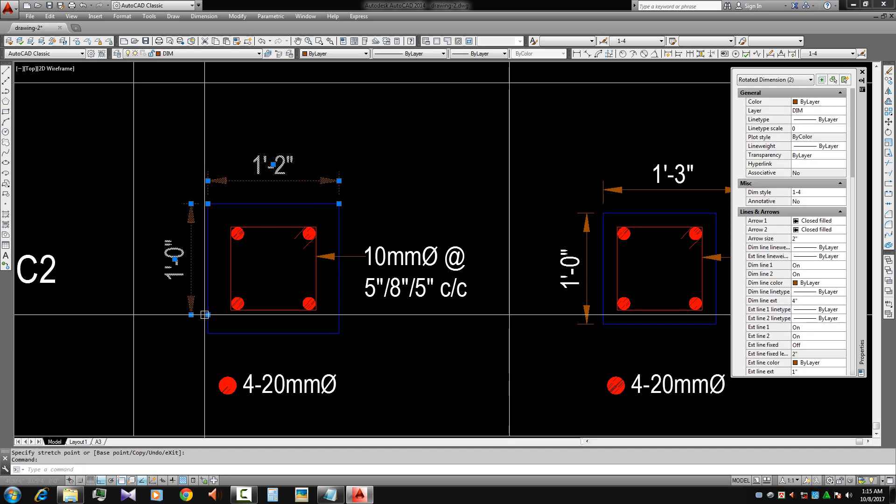
left_click(208, 314)
left_click(207, 333)
key("Escape")
middle_click_drag(219, 325, 6, 342)
Stretch the GB TO ABOVE C2 width dimension's far end to the outline's upper-right corner
left_click(404, 209)
left_click(531, 230)
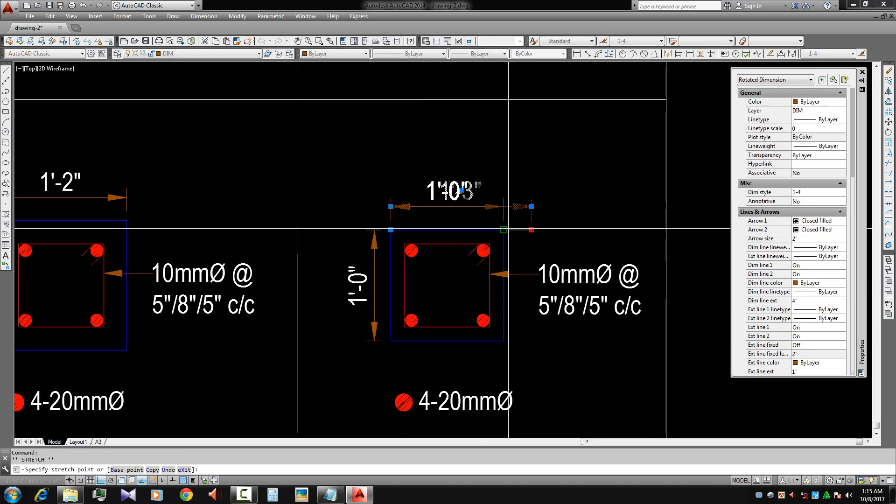
left_click(380, 318)
key("Escape")
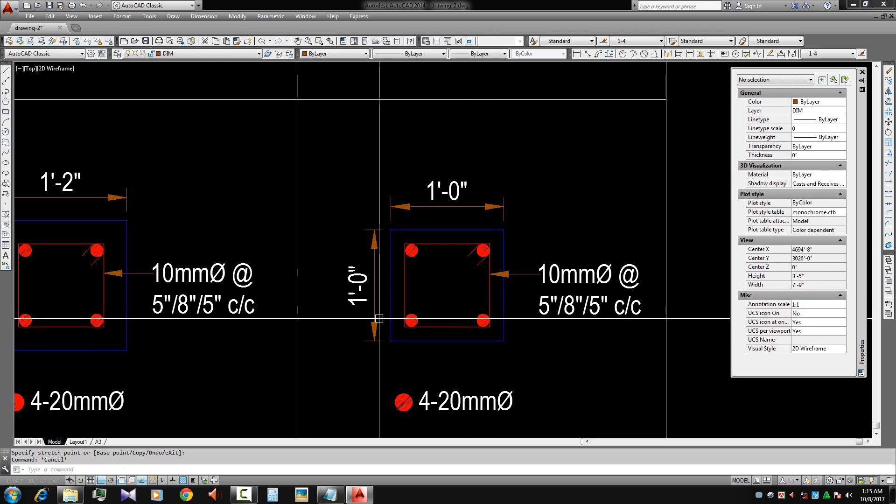
Review the dimensioned column schedule and its placement below the RCC column layout plan
scroll(448, 275, "down", 3)
scroll(416, 311, "up", 1)
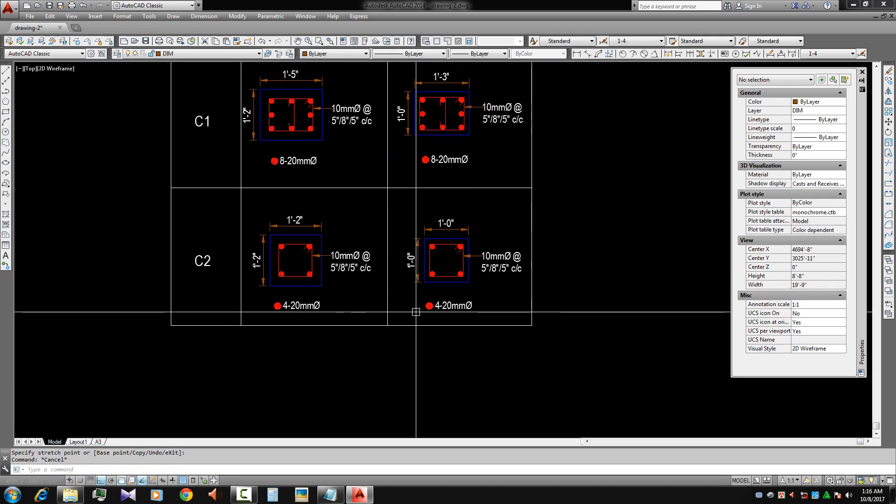
scroll(414, 313, "down", 5)
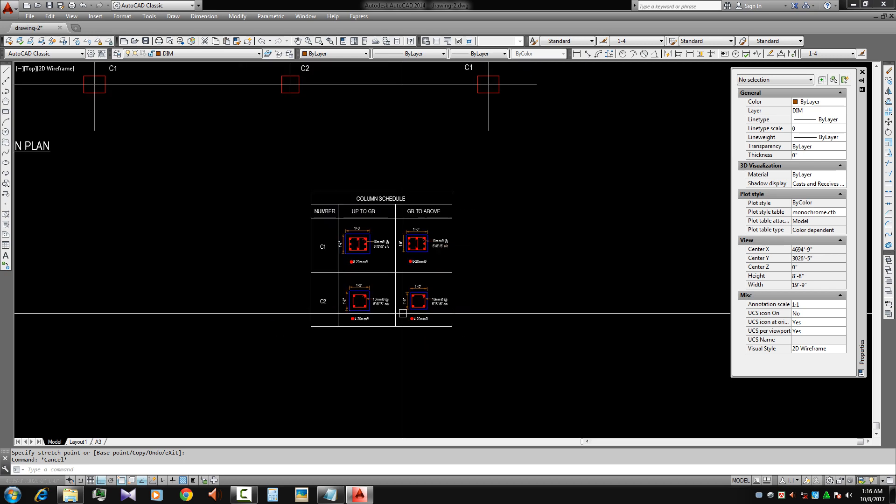
middle_click_drag(404, 327, 425, 262)
scroll(400, 330, "up", 4)
scroll(422, 364, "down", 2)
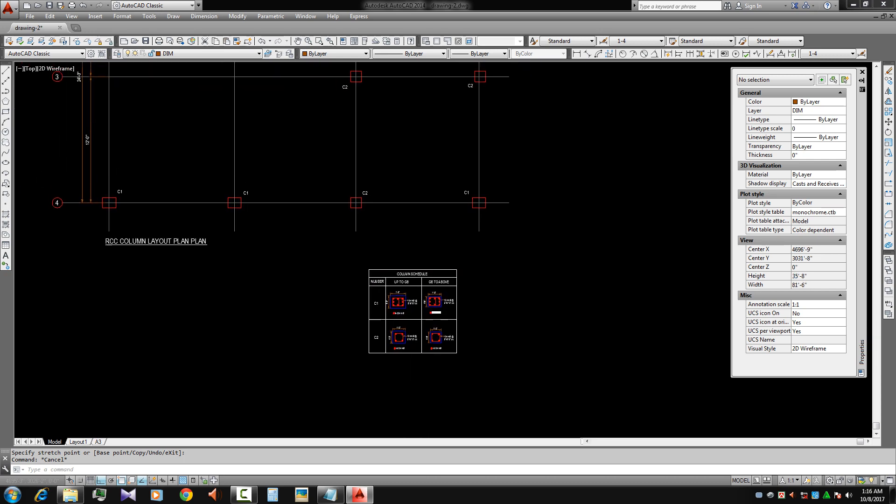
scroll(357, 301, "down", 2)
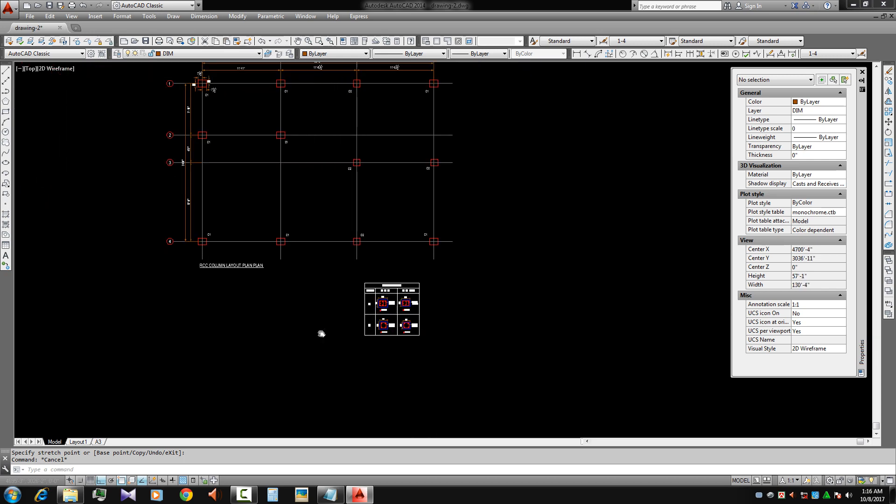
middle_click_drag(320, 306, 318, 338)
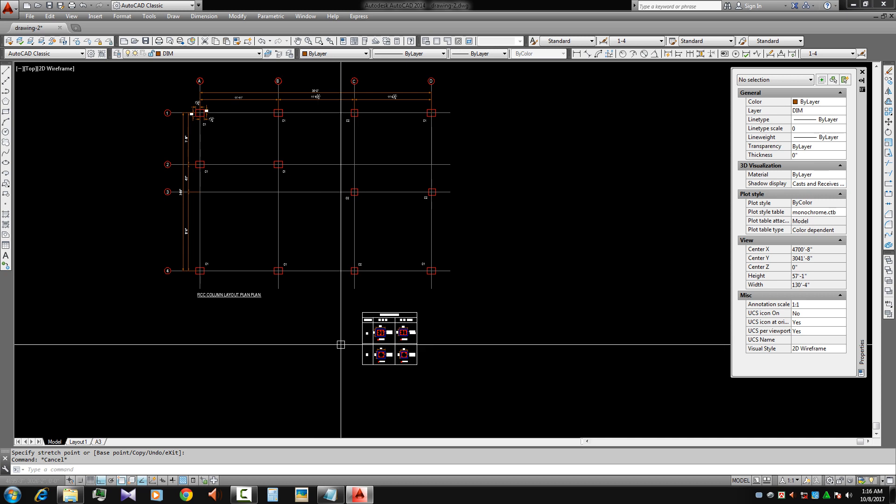
scroll(366, 315, "up", 8)
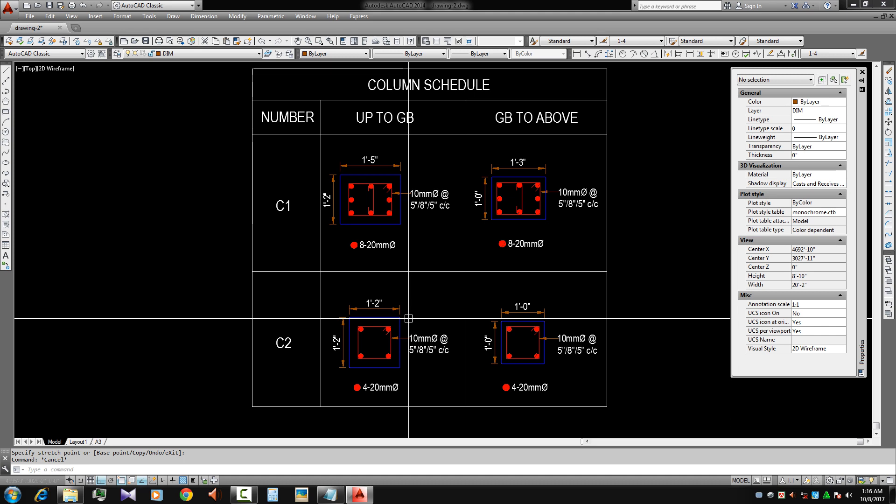
scroll(408, 318, "down", 4)
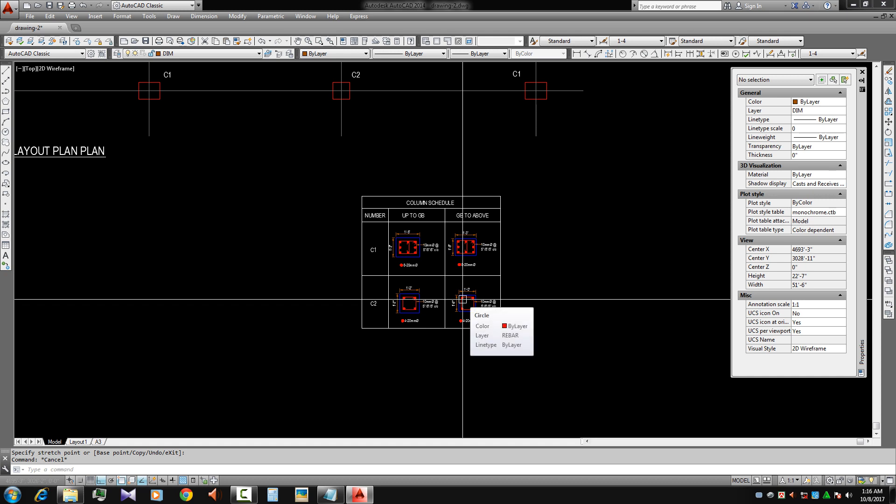
middle_click_drag(484, 330, 482, 303)
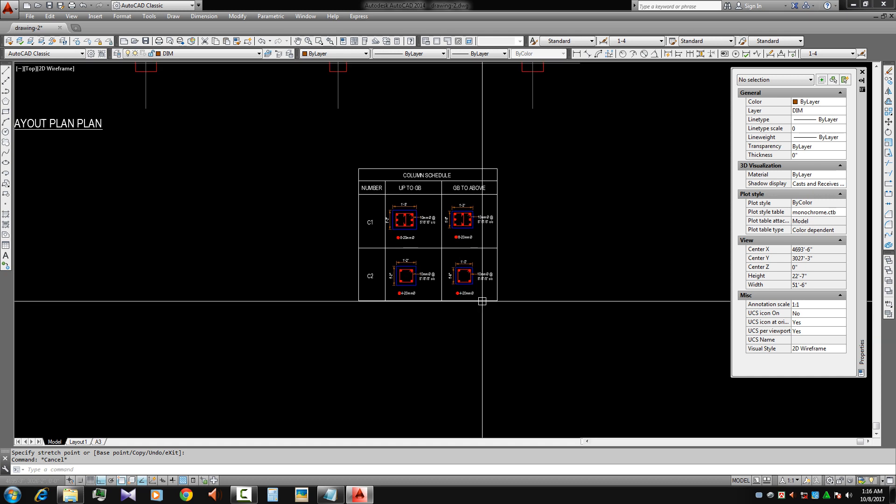
middle_click_drag(482, 300, 478, 282)
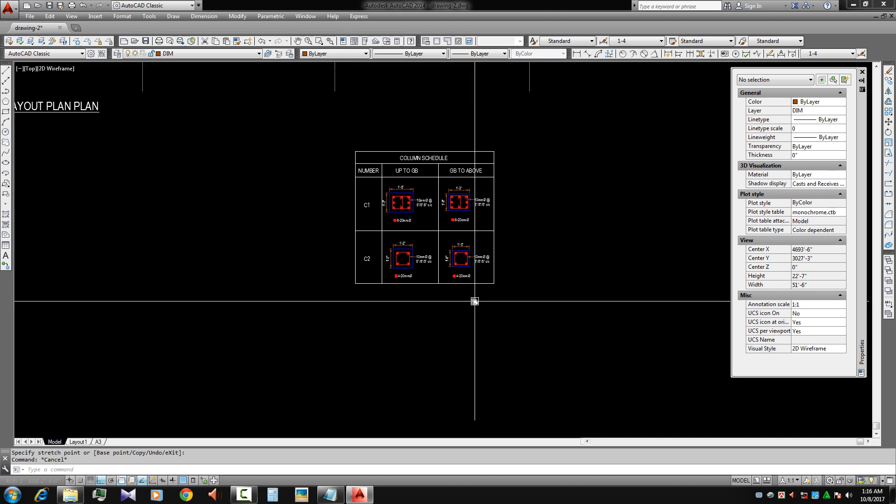
Switch to the CTB2 note in Notepad and close it
left_click(335, 499)
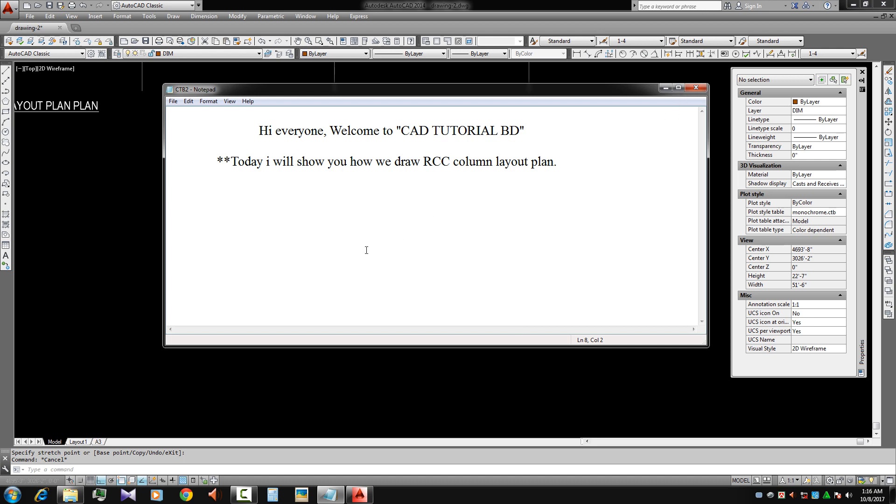
left_click(694, 89)
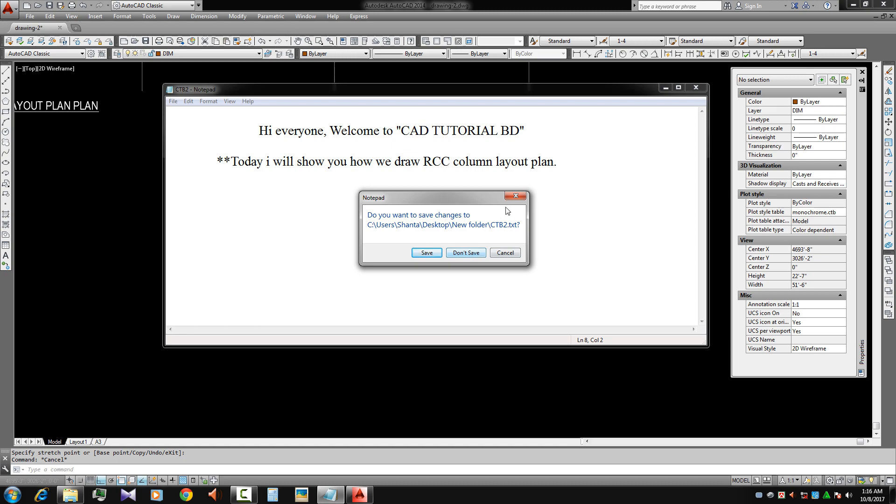